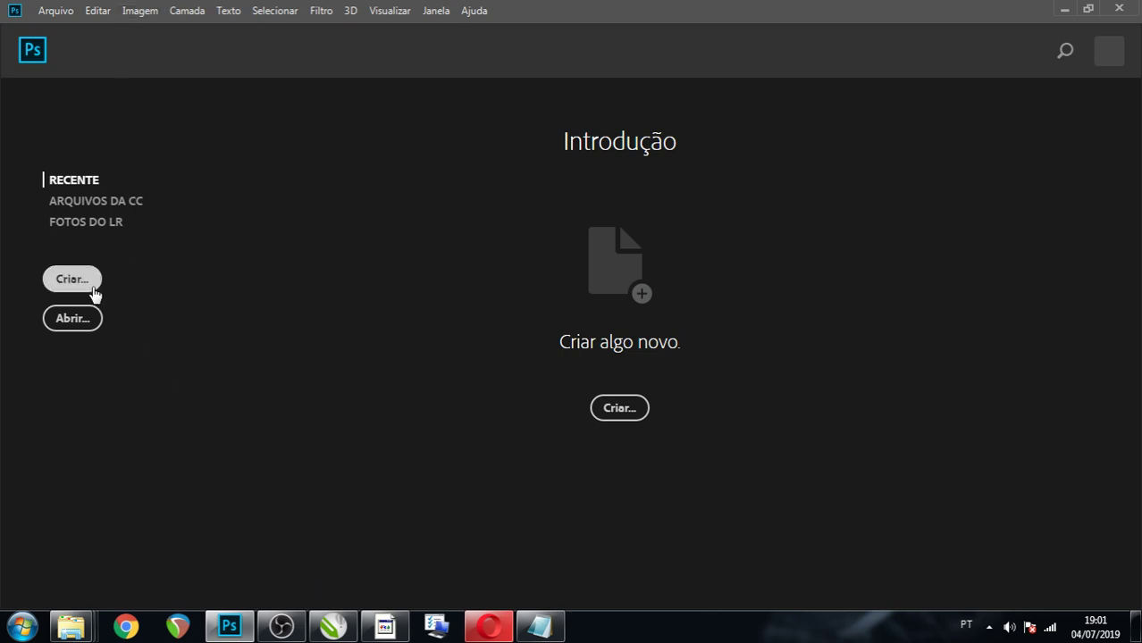
Create a new document from the A4 preset in landscape orientation, 297 × 210 mm at 300 ppi.
{"action": "left_click", "coordinate": [57, 11]}
{"action": "left_click", "coordinate": [57, 34]}
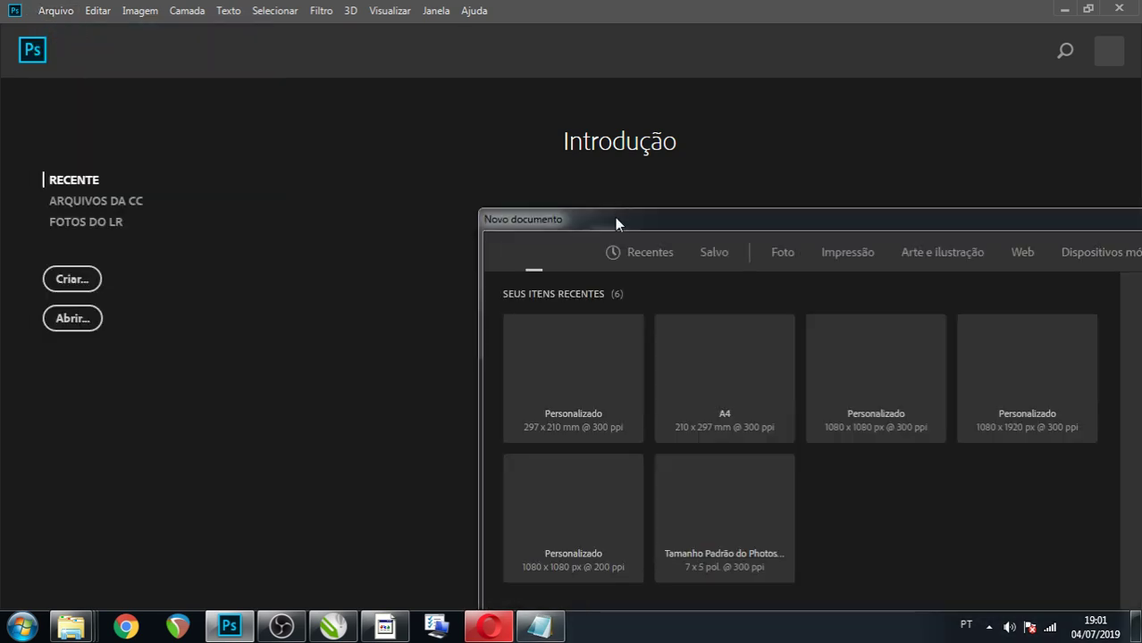
{"action": "left_click_drag", "start_coordinate": [615, 218], "coordinate": [294, 54]}
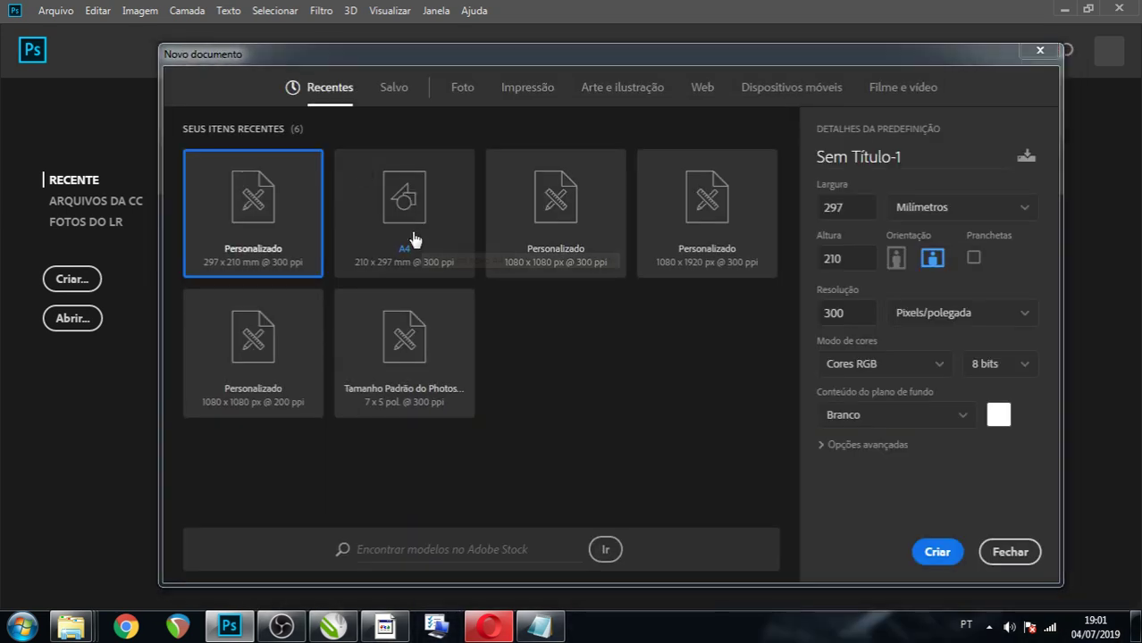
{"action": "left_click", "coordinate": [411, 234]}
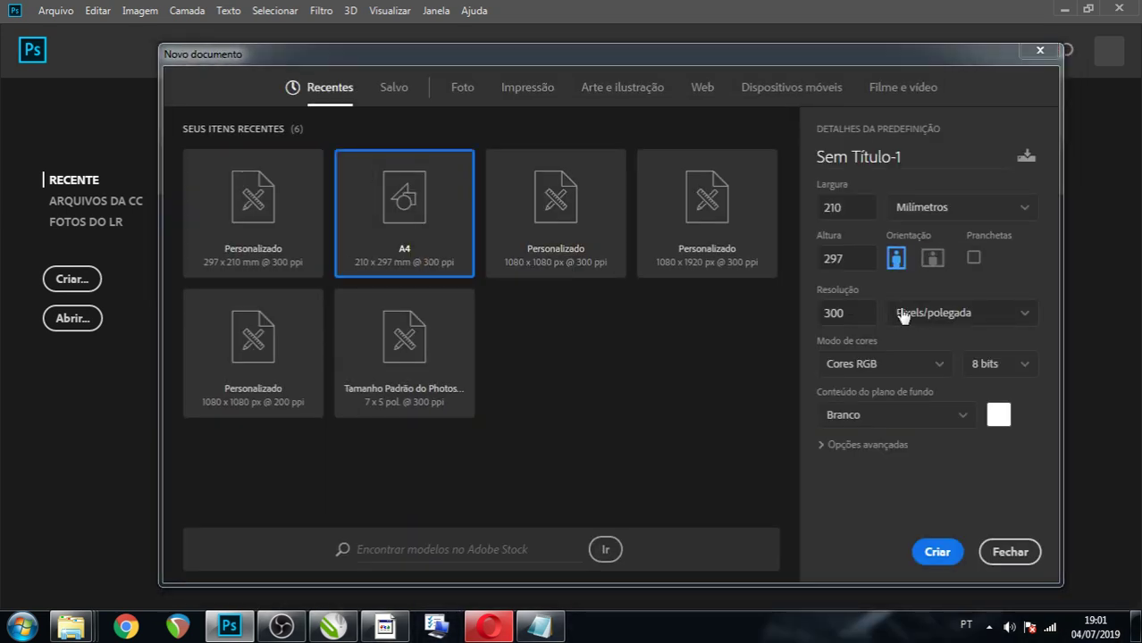
{"action": "left_click", "coordinate": [934, 261]}
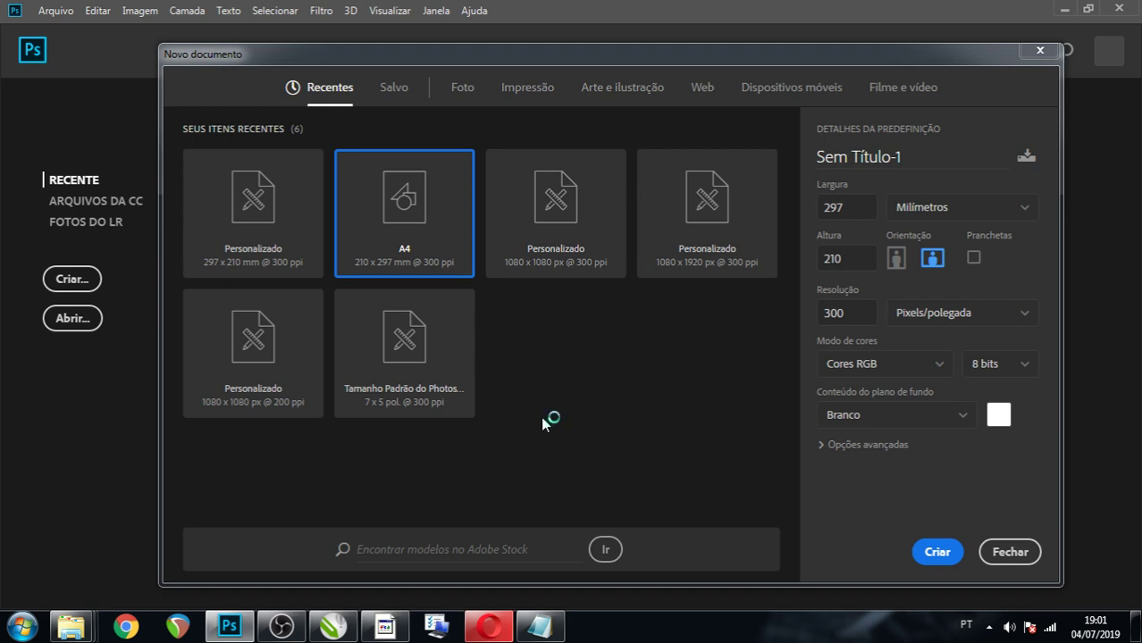
{"action": "left_click", "coordinate": [930, 554]}
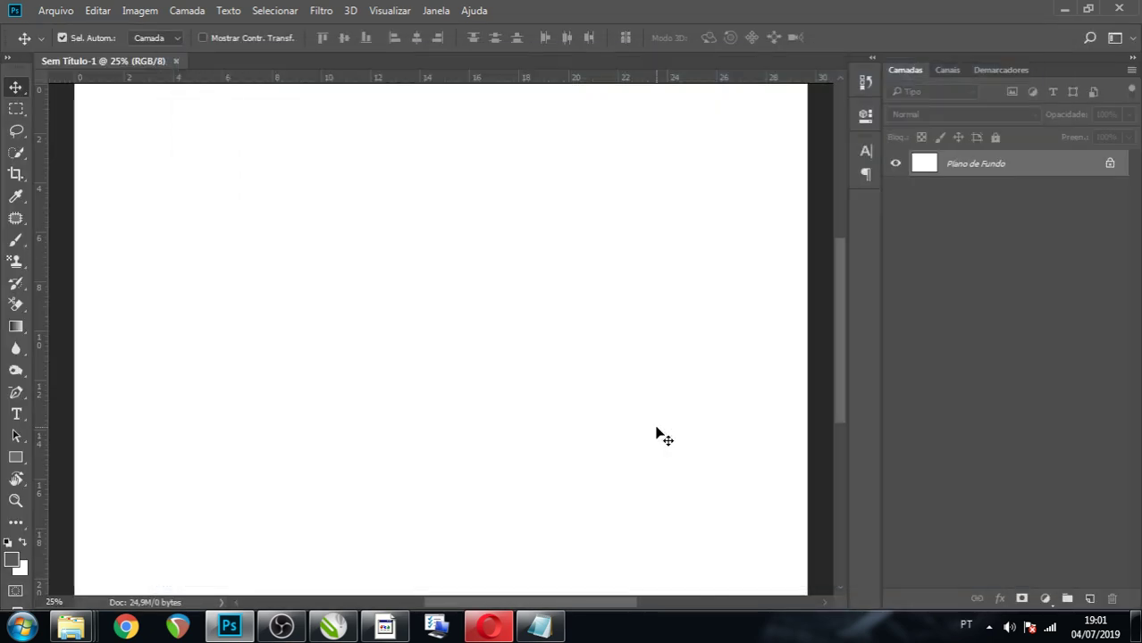
Return to the blank Photoshop document and fit the whole page on screen.
{"action": "left_click", "coordinate": [1135, 625]}
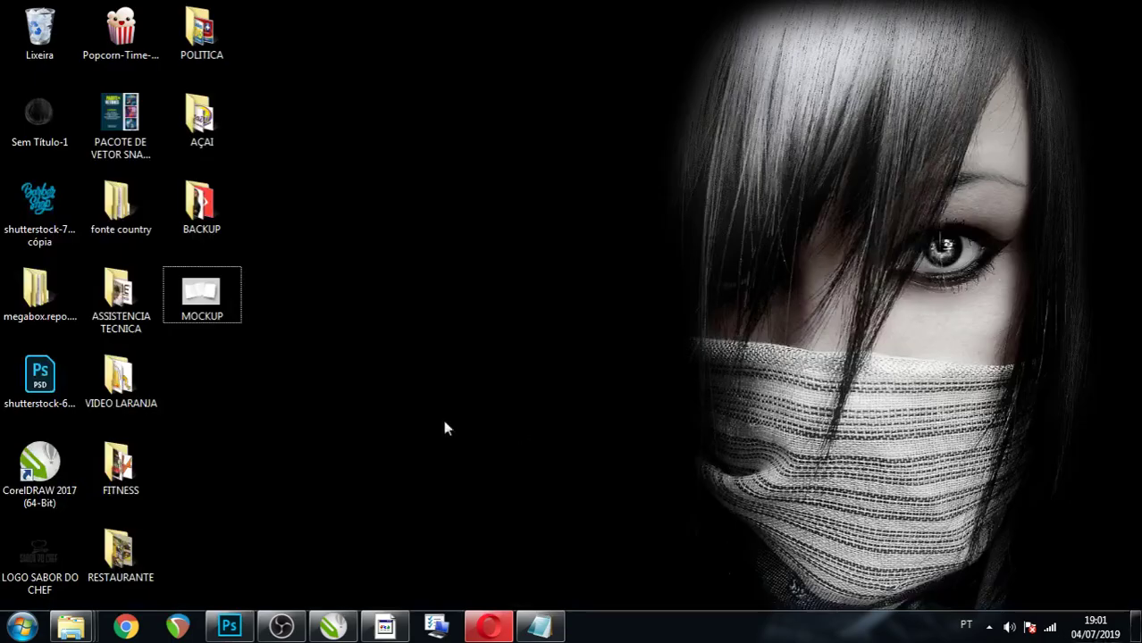
{"action": "mouse_move", "coordinate": [216, 298]}
{"action": "left_mouse_down"}
{"action": "mouse_move", "coordinate": [346, 380]}
{"action": "mouse_move", "coordinate": [338, 428]}
{"action": "left_mouse_up"}
{"action": "left_click", "coordinate": [230, 628]}
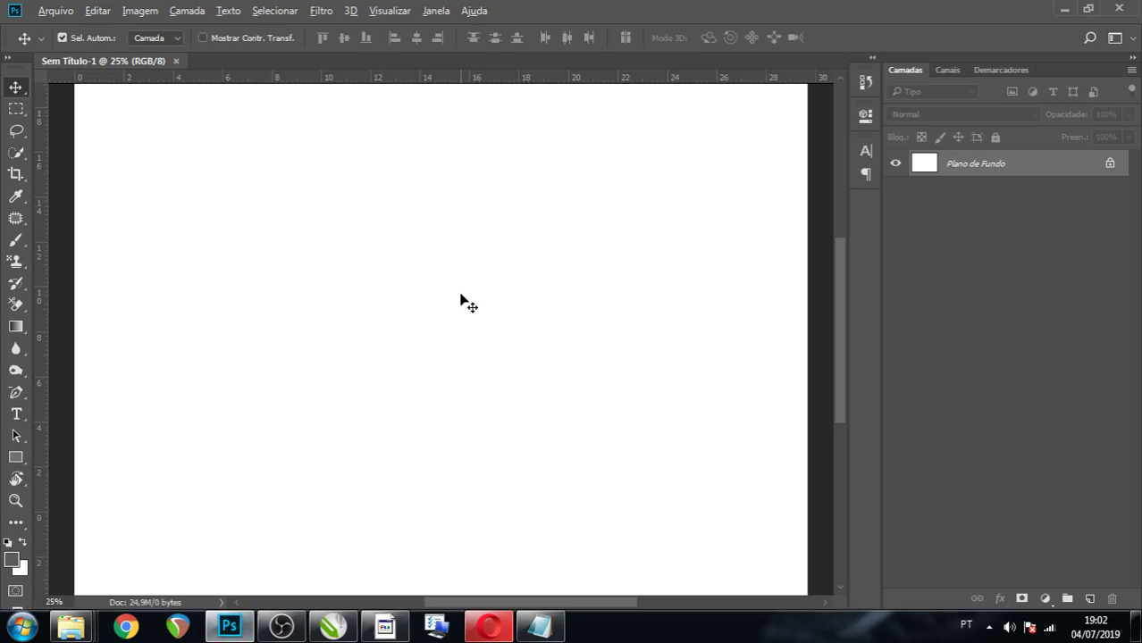
{"action": "key", "text": "ctrl+0"}
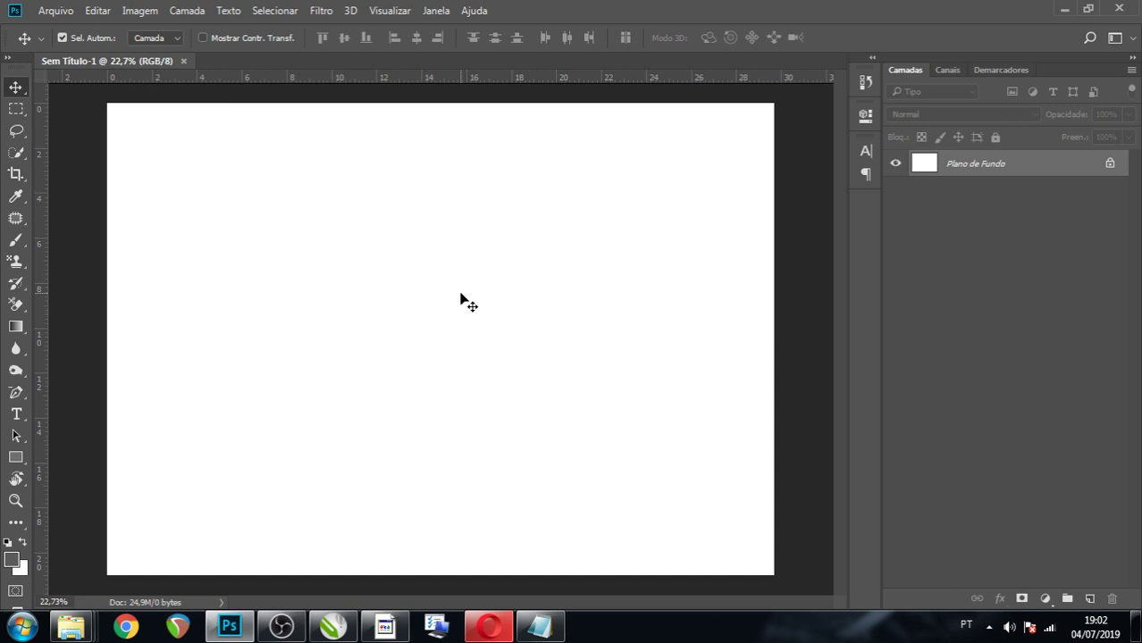
Set the Ellipse tool to no stroke and a red fill.
{"action": "left_click", "coordinate": [18, 456]}
{"action": "left_click", "coordinate": [80, 488]}
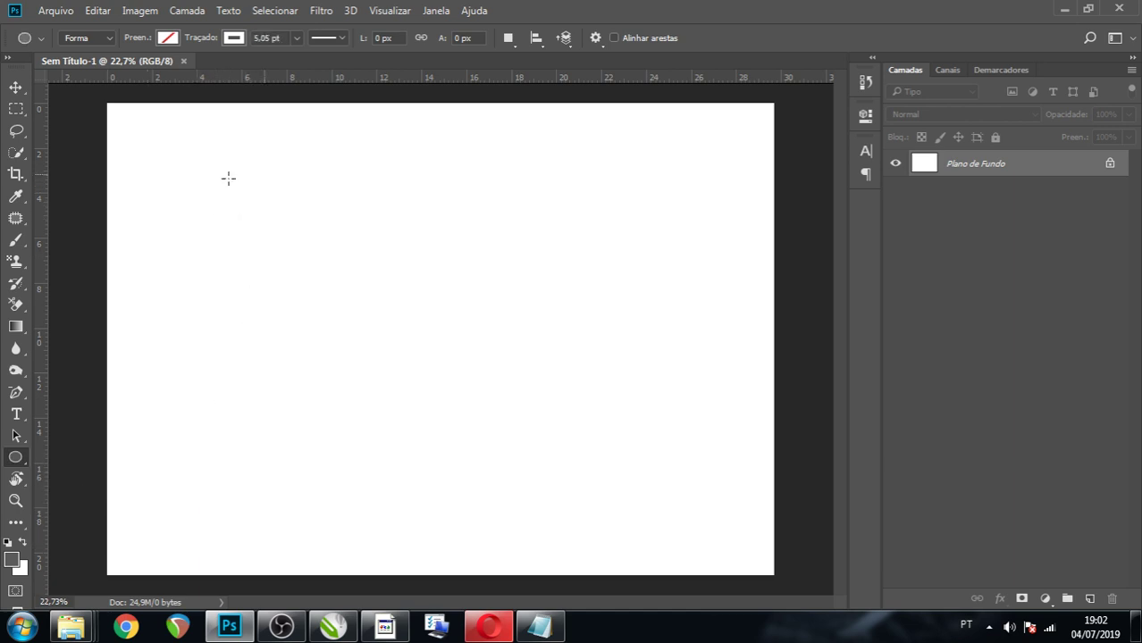
{"action": "left_click", "coordinate": [241, 43]}
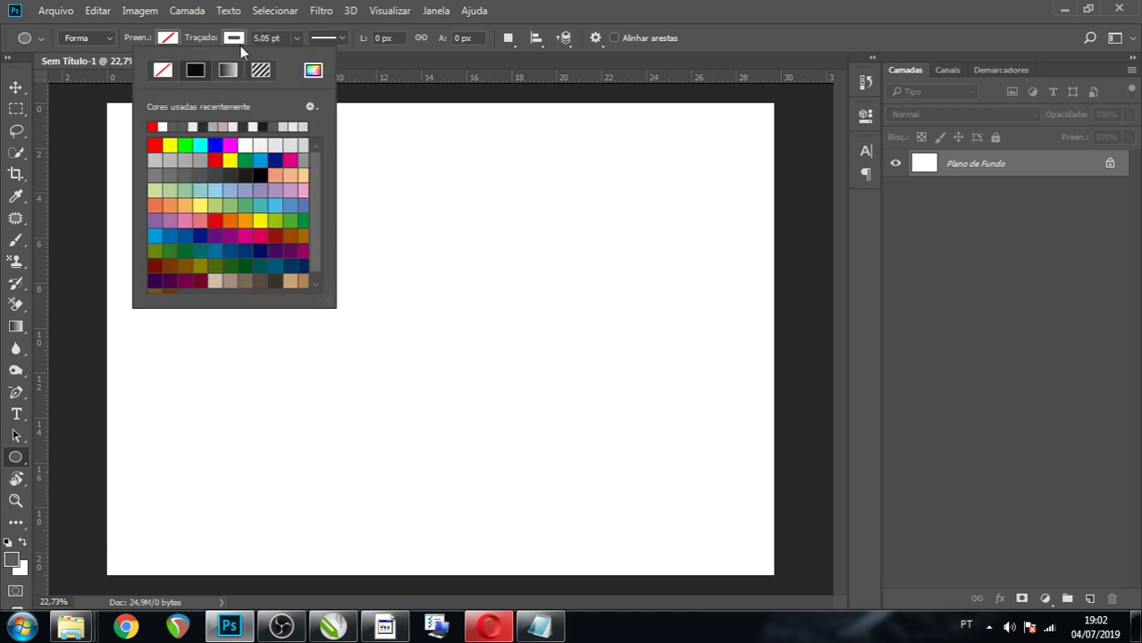
{"action": "left_click", "coordinate": [163, 71]}
{"action": "left_click", "coordinate": [167, 38]}
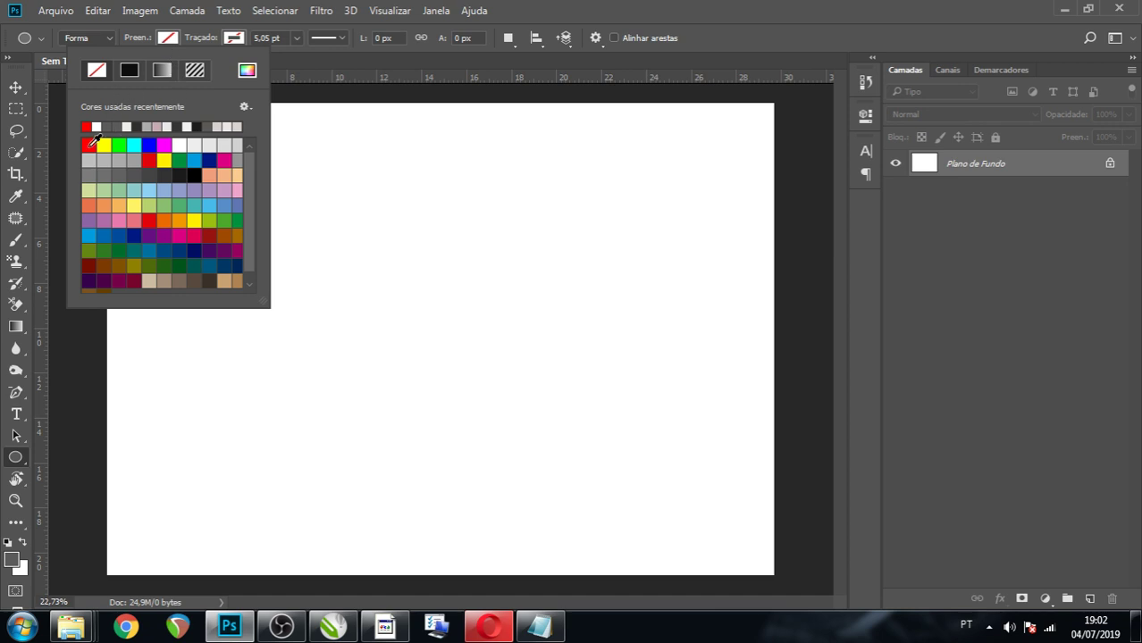
{"action": "left_click", "coordinate": [89, 144]}
Draw a red circle on the page and shift it slightly left.
{"action": "mouse_move", "coordinate": [285, 210]}
{"action": "left_mouse_down"}
{"action": "mouse_move", "coordinate": [419, 329]}
{"action": "mouse_move", "coordinate": [553, 478]}
{"action": "left_mouse_up"}
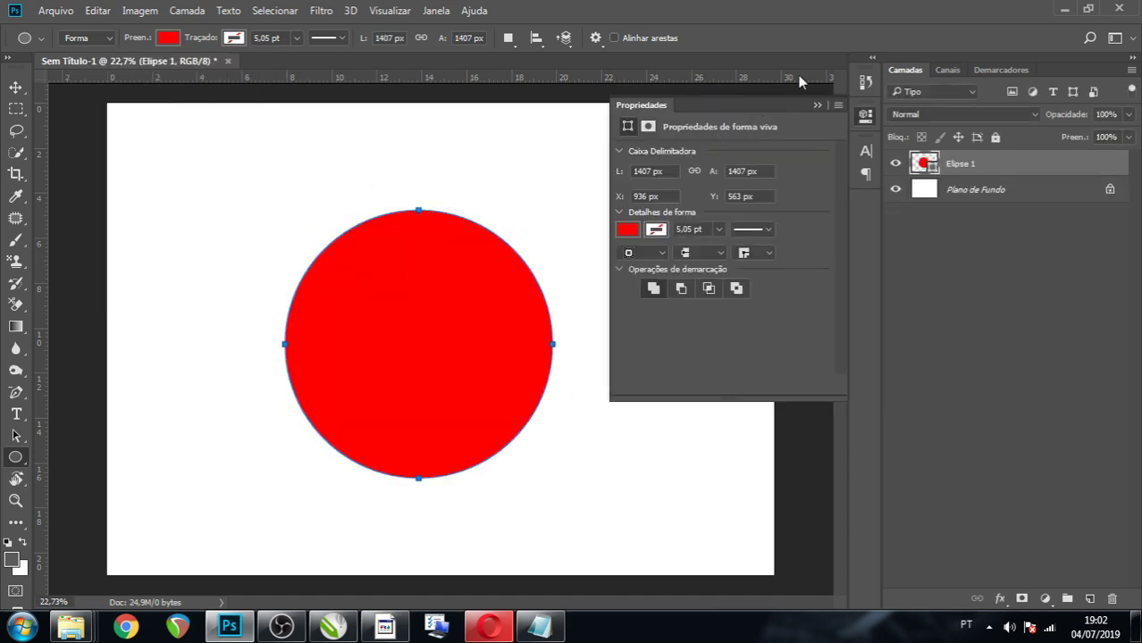
{"action": "left_click", "coordinate": [816, 105]}
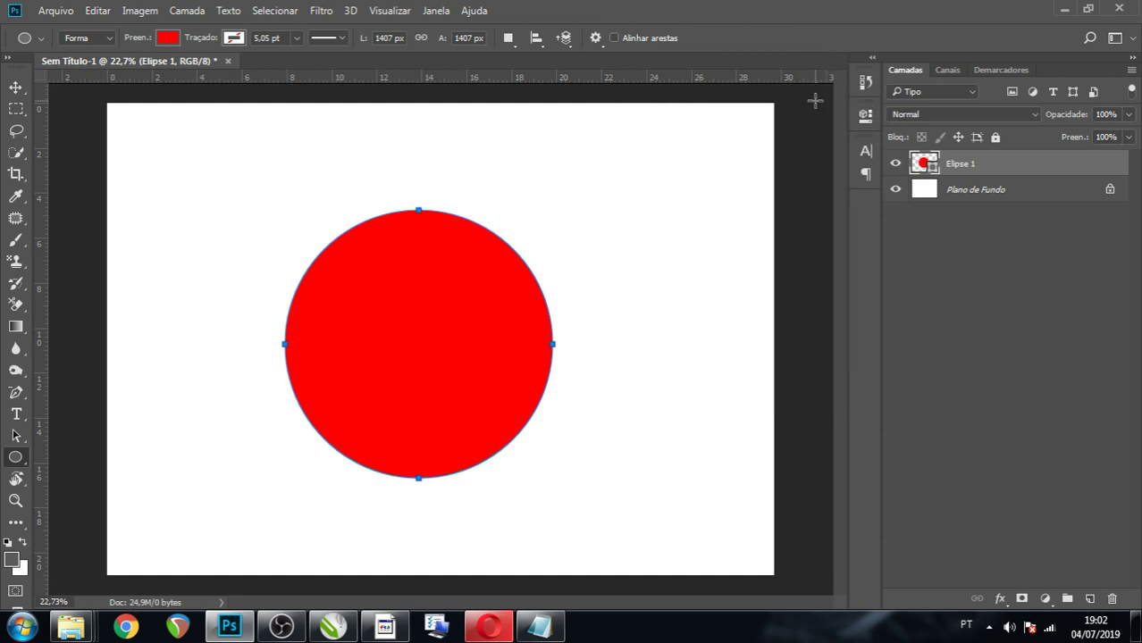
{"action": "left_click", "coordinate": [16, 87]}
{"action": "left_click_drag", "start_coordinate": [477, 331], "coordinate": [392, 318]}
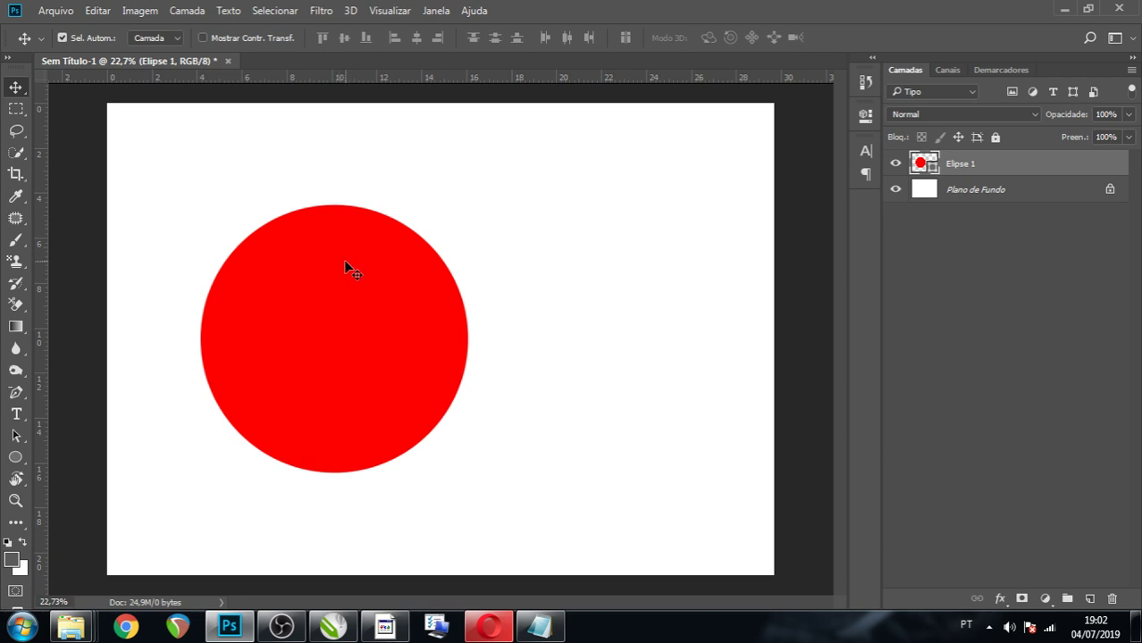
Delete the red circle and draw a square on the left of the page.
{"action": "key", "text": "Delete"}
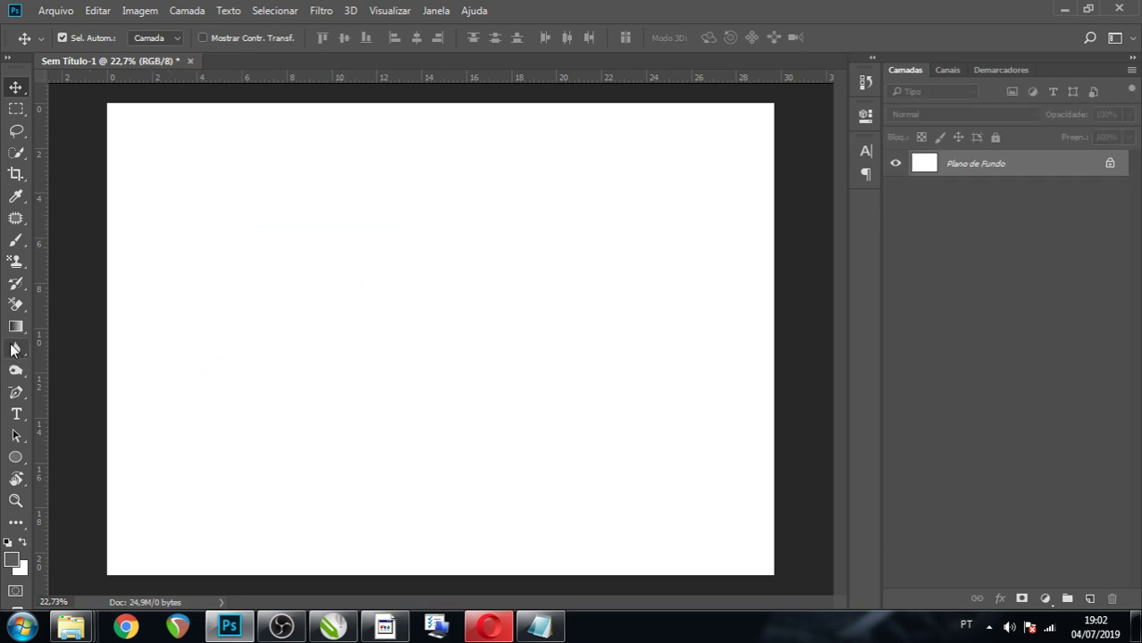
{"action": "left_click", "coordinate": [16, 457]}
{"action": "right_click", "coordinate": [15, 457]}
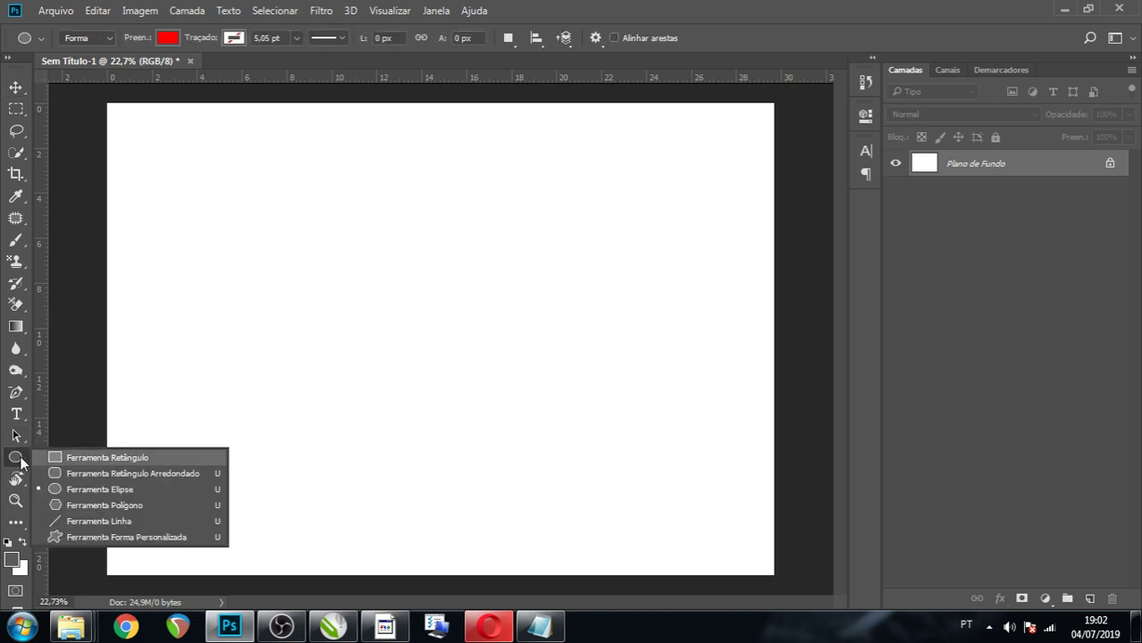
{"action": "left_click", "coordinate": [85, 462]}
{"action": "left_click_drag", "start_coordinate": [193, 189], "coordinate": [461, 457]}
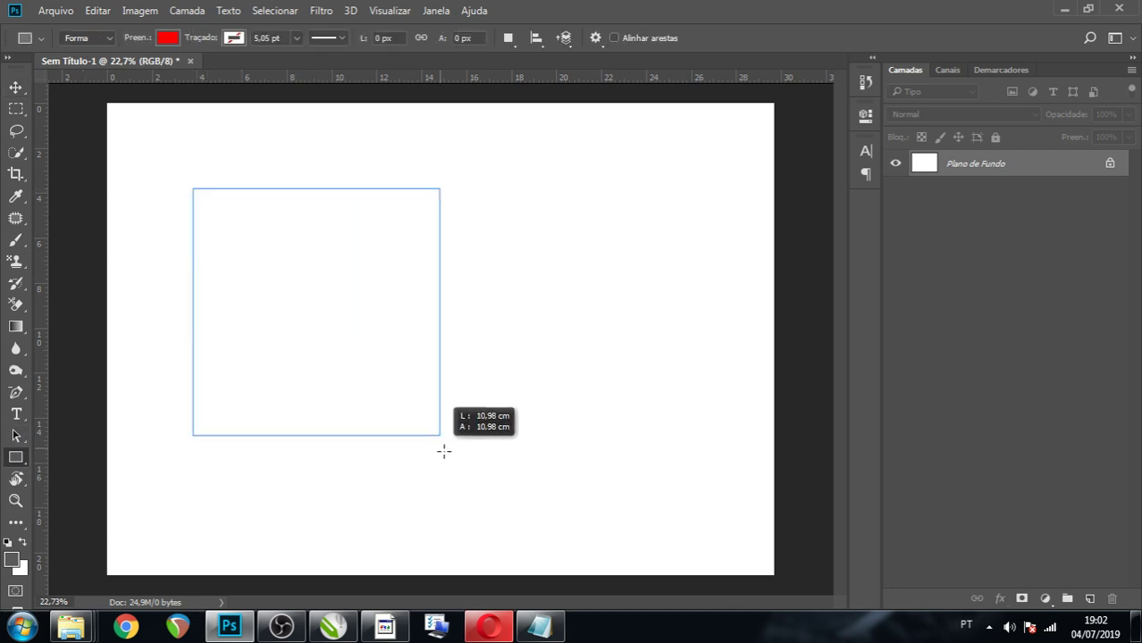
{"action": "left_click", "coordinate": [817, 105]}
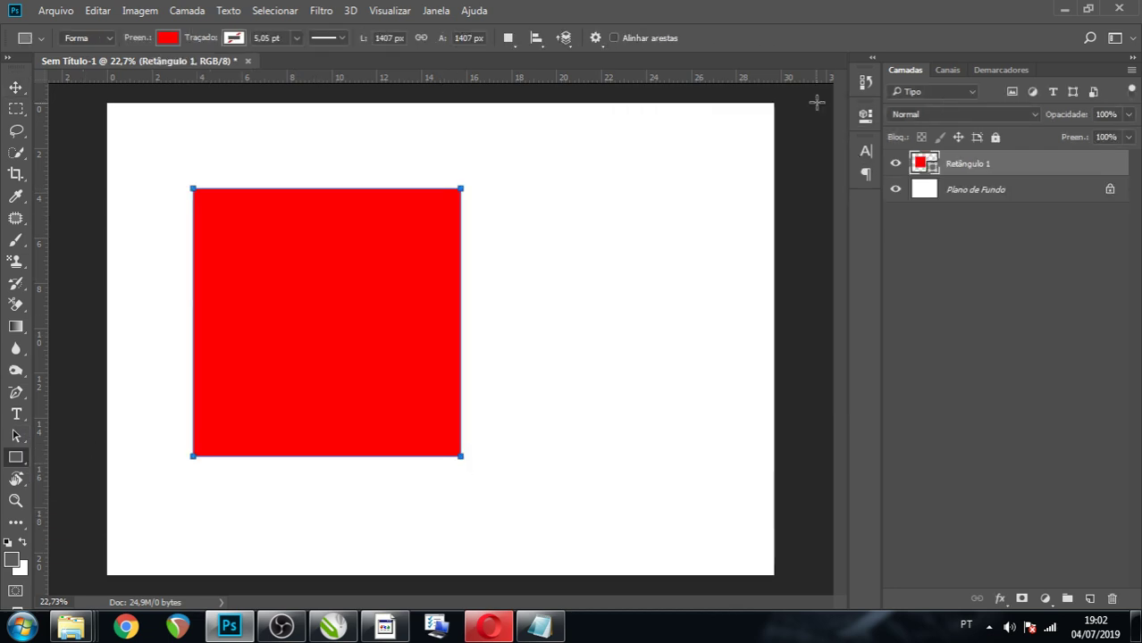
{"action": "left_click", "coordinate": [16, 86]}
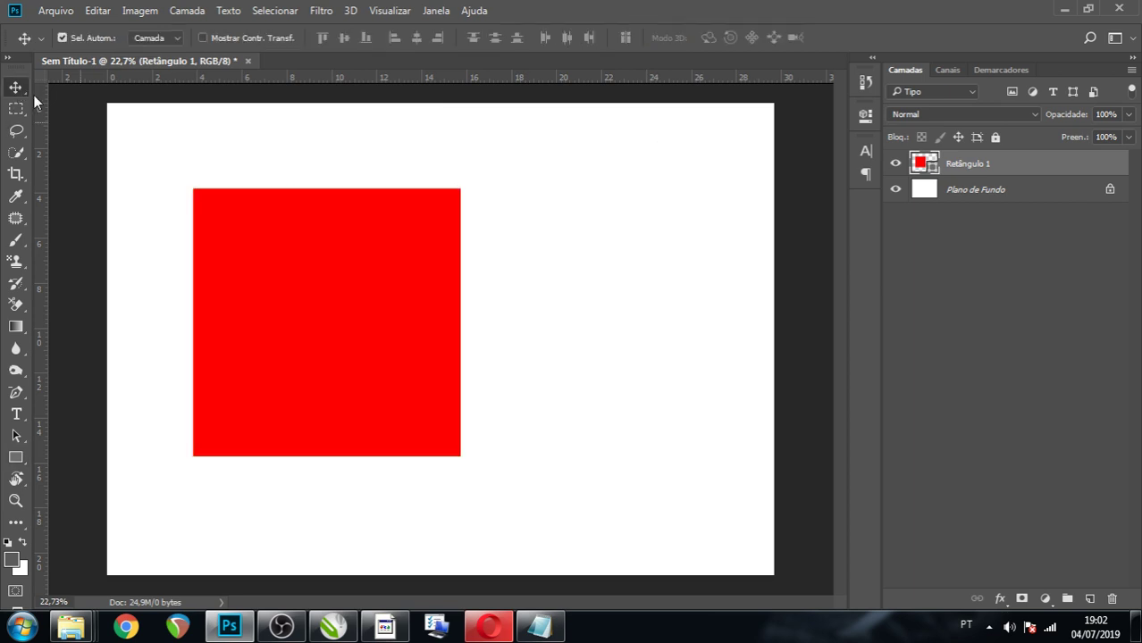
Change the square's fill colour to dark purple #271a4c.
{"action": "double_click", "coordinate": [921, 161]}
{"action": "mouse_move", "coordinate": [798, 339]}
{"action": "left_mouse_down"}
{"action": "mouse_move", "coordinate": [735, 374]}
{"action": "mouse_move", "coordinate": [737, 451]}
{"action": "left_mouse_up"}
{"action": "left_click", "coordinate": [781, 409]}
{"action": "left_click_drag", "start_coordinate": [873, 376], "coordinate": [872, 324]}
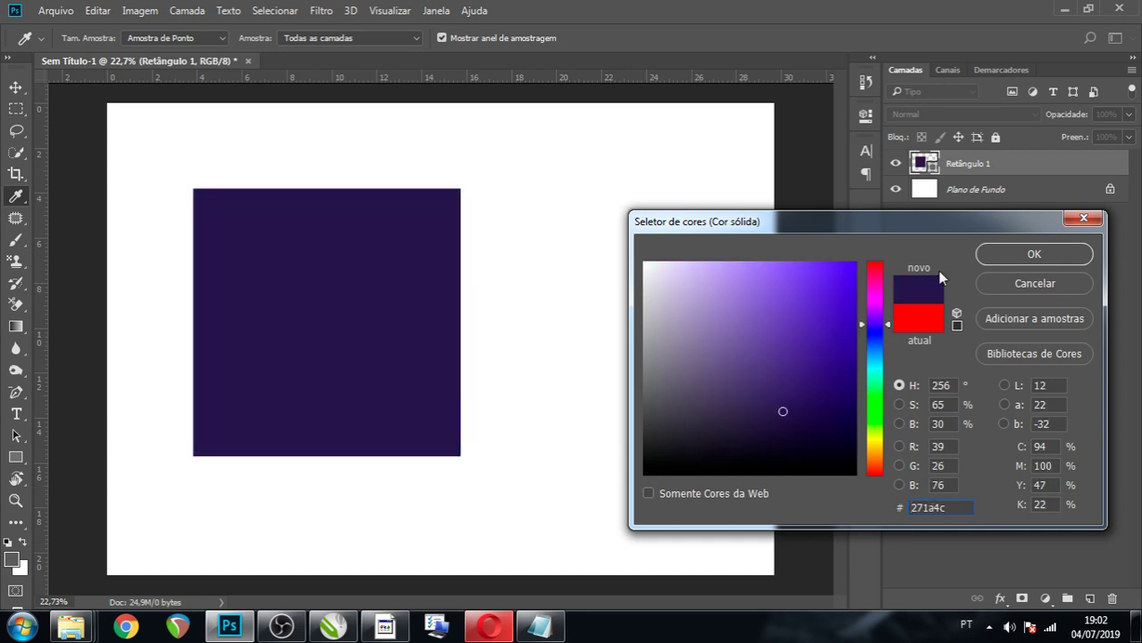
{"action": "left_click", "coordinate": [1008, 258]}
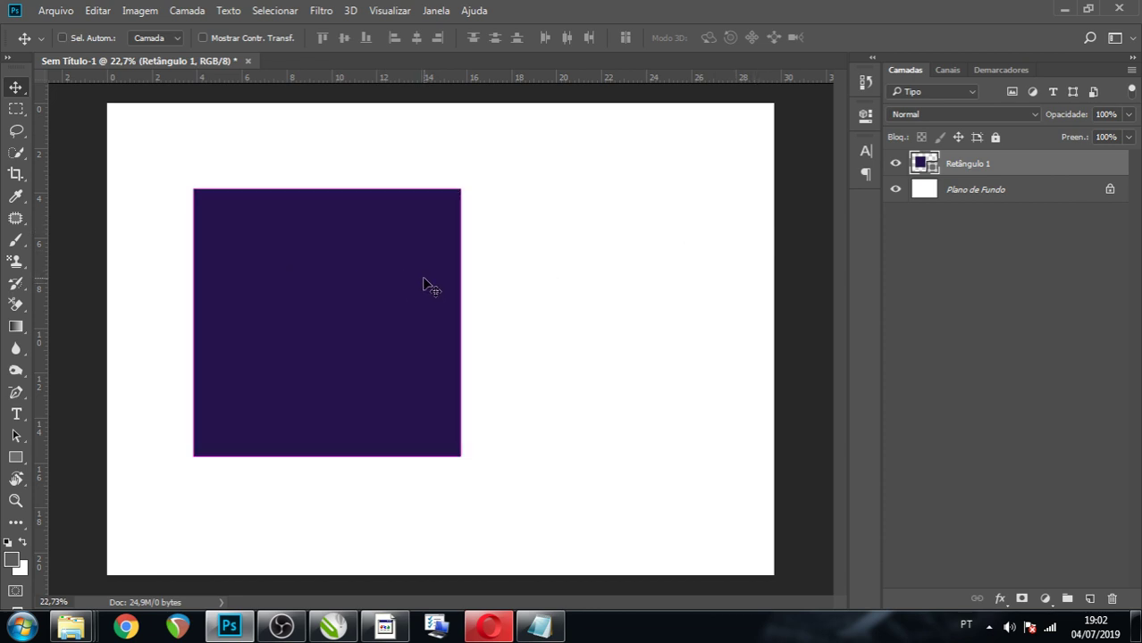
Free-transform the square's top corners into a right-leaning parallelogram, keeping its purple fill.
{"action": "key", "text": "ctrl+t"}
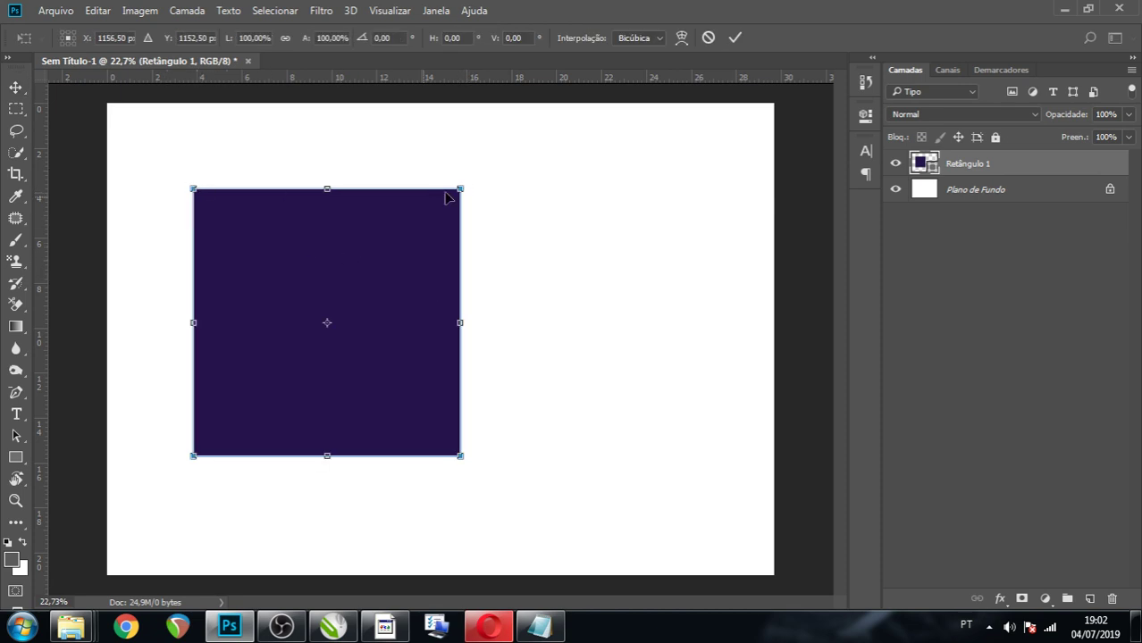
{"action": "left_click_drag", "start_coordinate": [192, 189], "coordinate": [303, 262]}
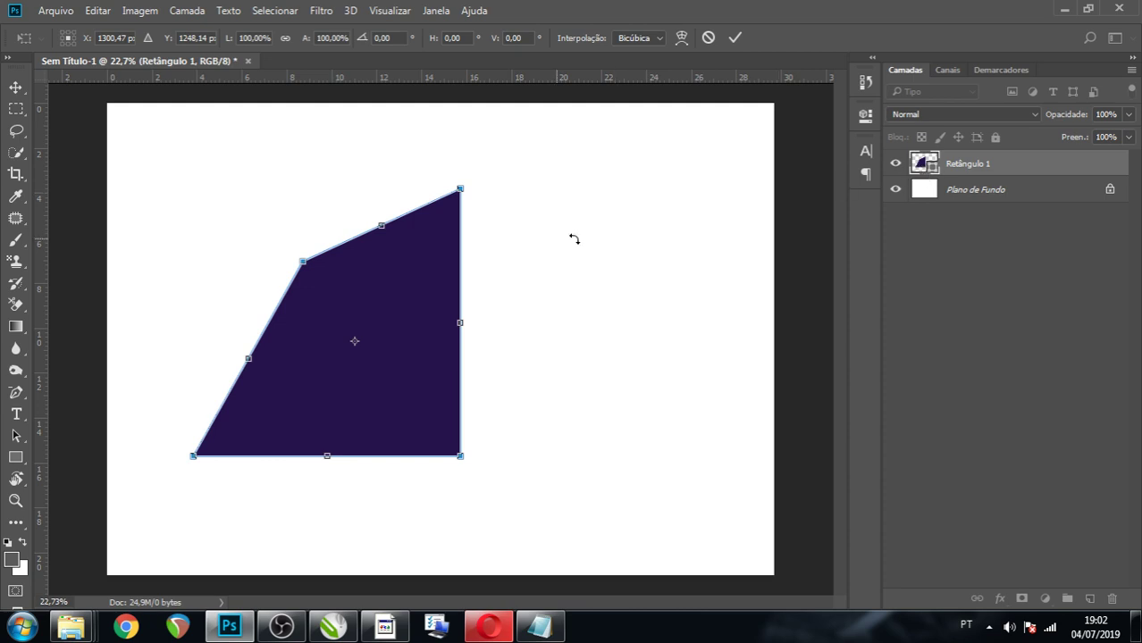
{"action": "left_click_drag", "start_coordinate": [460, 190], "coordinate": [603, 170]}
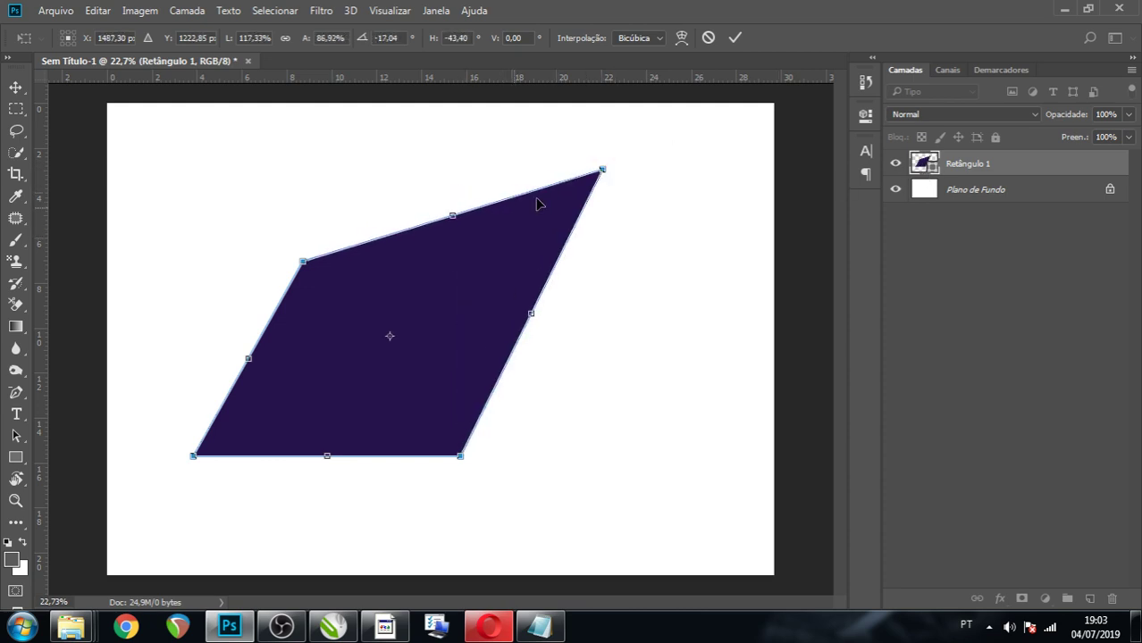
{"action": "mouse_move", "coordinate": [303, 262]}
{"action": "left_mouse_down"}
{"action": "mouse_move", "coordinate": [413, 185]}
{"action": "mouse_move", "coordinate": [370, 193]}
{"action": "mouse_move", "coordinate": [378, 190]}
{"action": "left_mouse_up"}
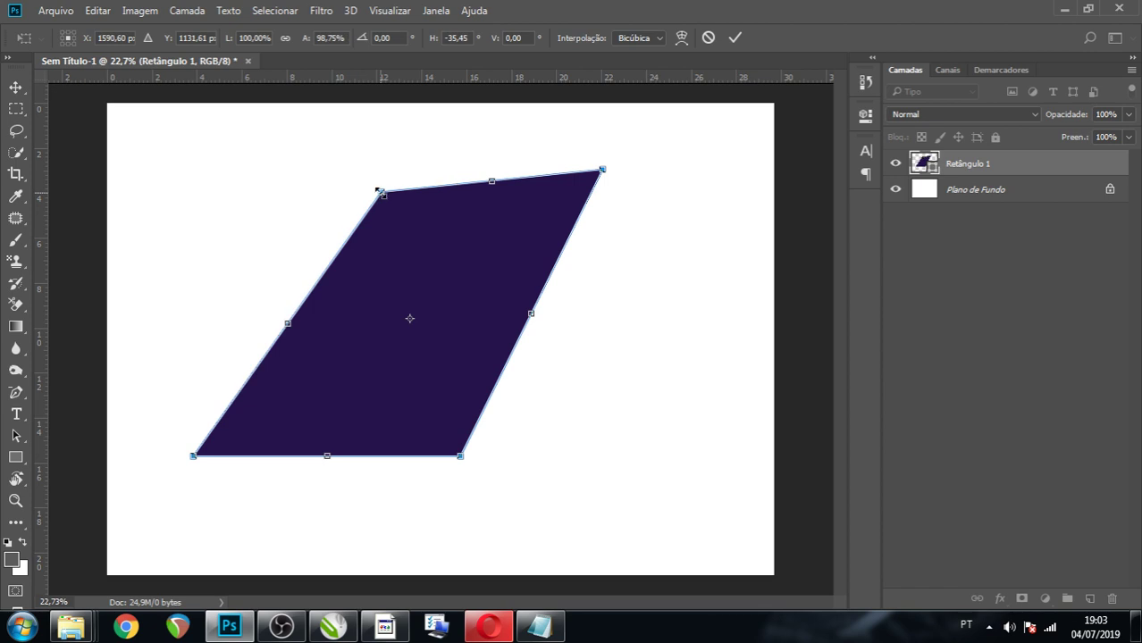
{"action": "key", "text": "Return"}
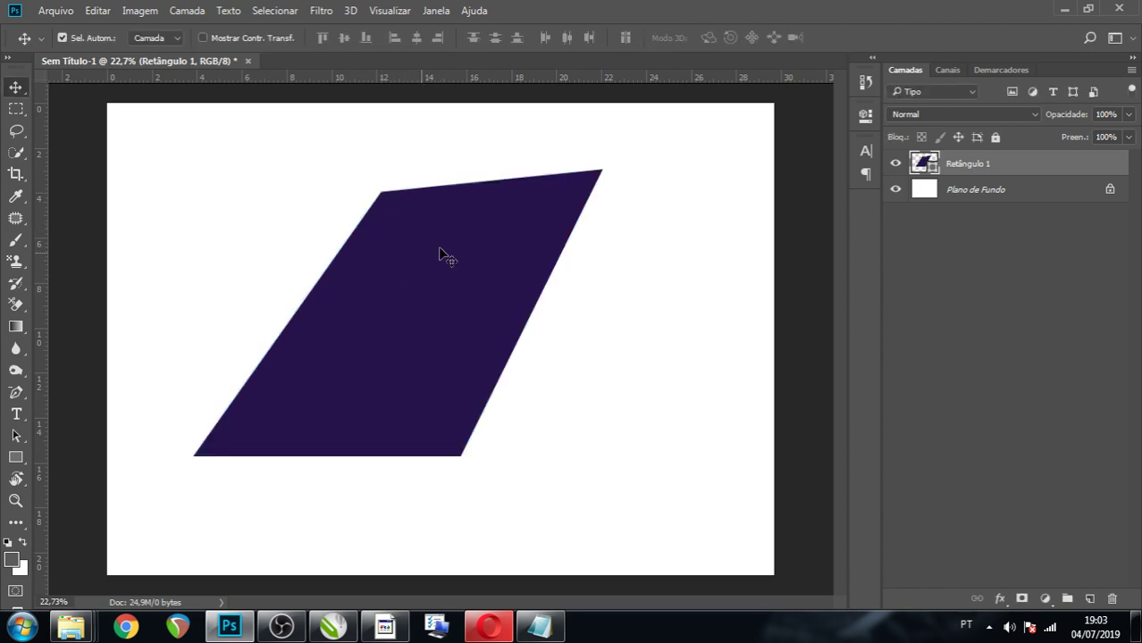
{"action": "double_click", "coordinate": [928, 165]}
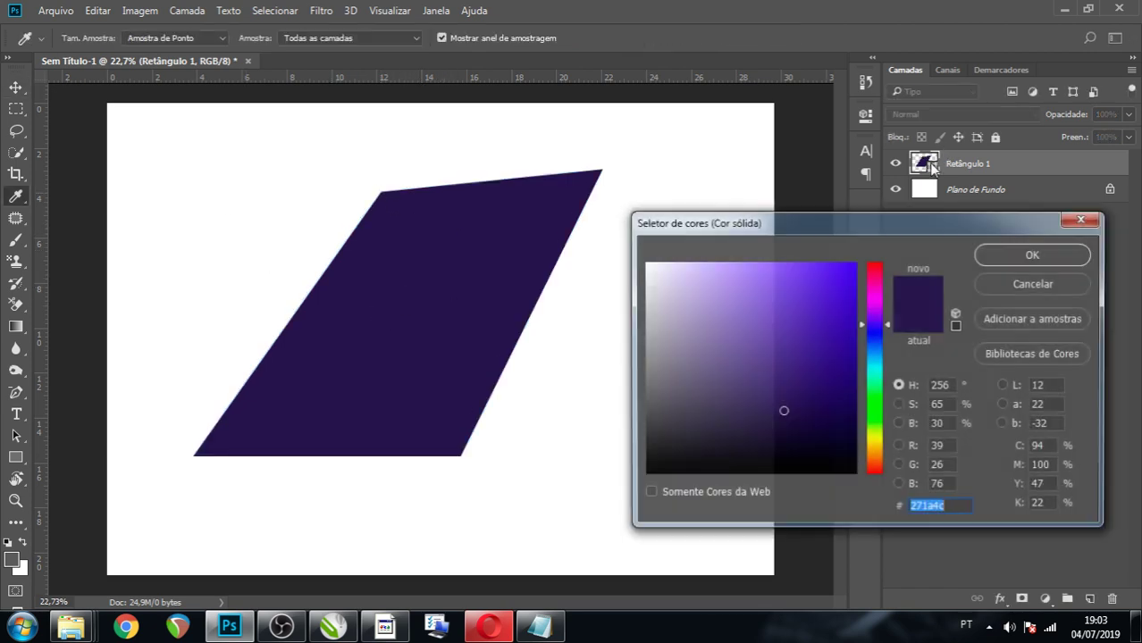
{"action": "left_click", "coordinate": [1058, 252]}
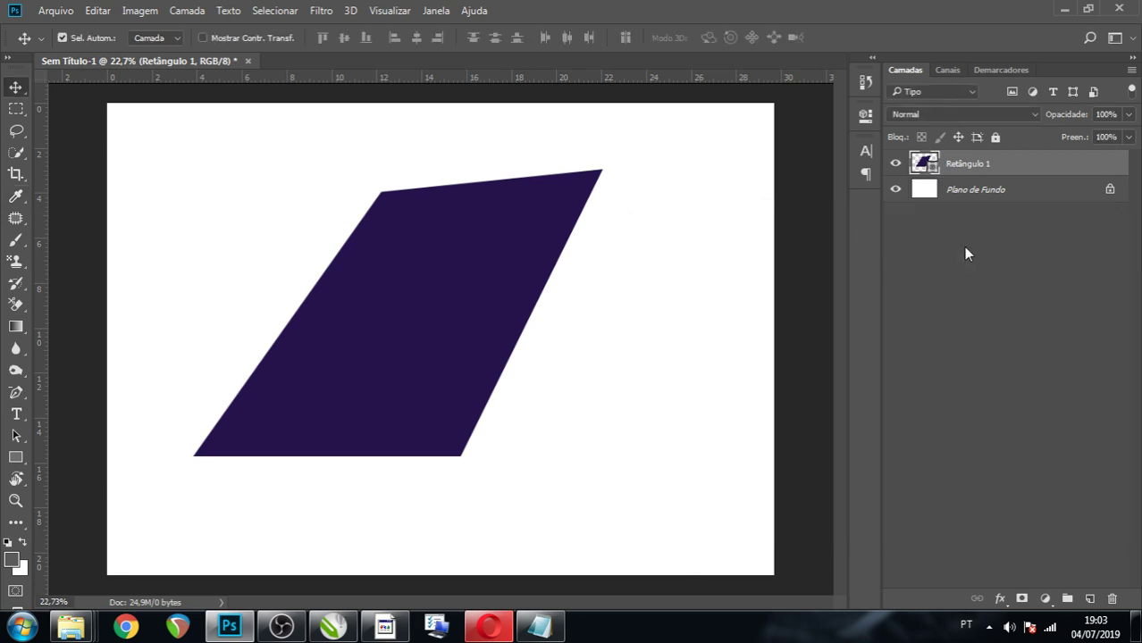
Convert the purple shape to a smart object, view its contents, then delete the layer.
{"action": "right_click", "coordinate": [980, 164]}
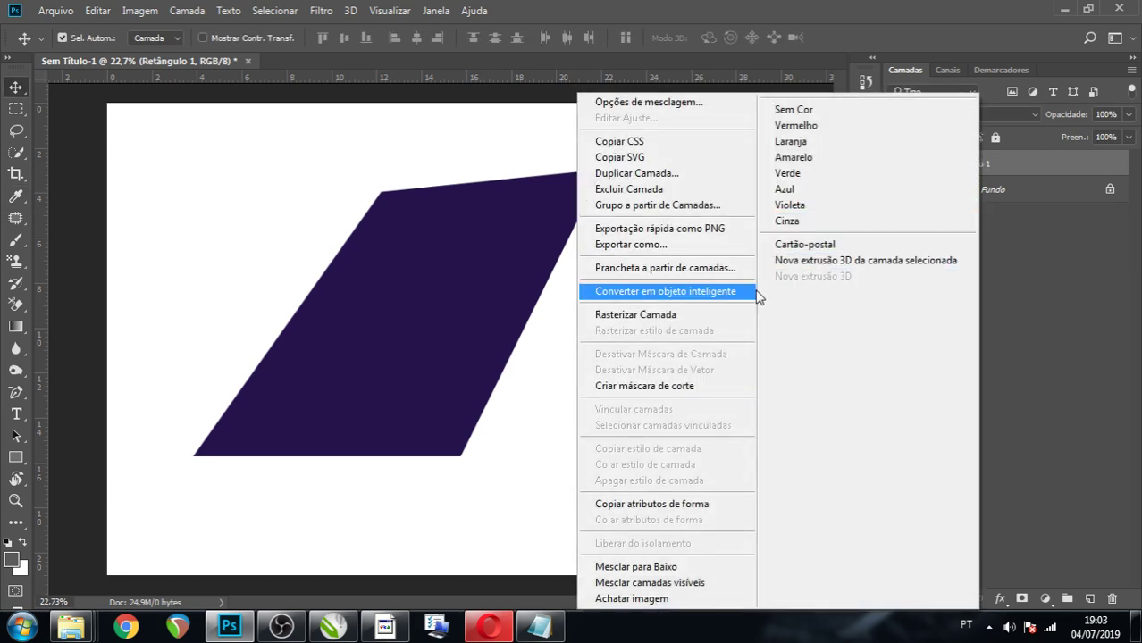
{"action": "left_click", "coordinate": [733, 294]}
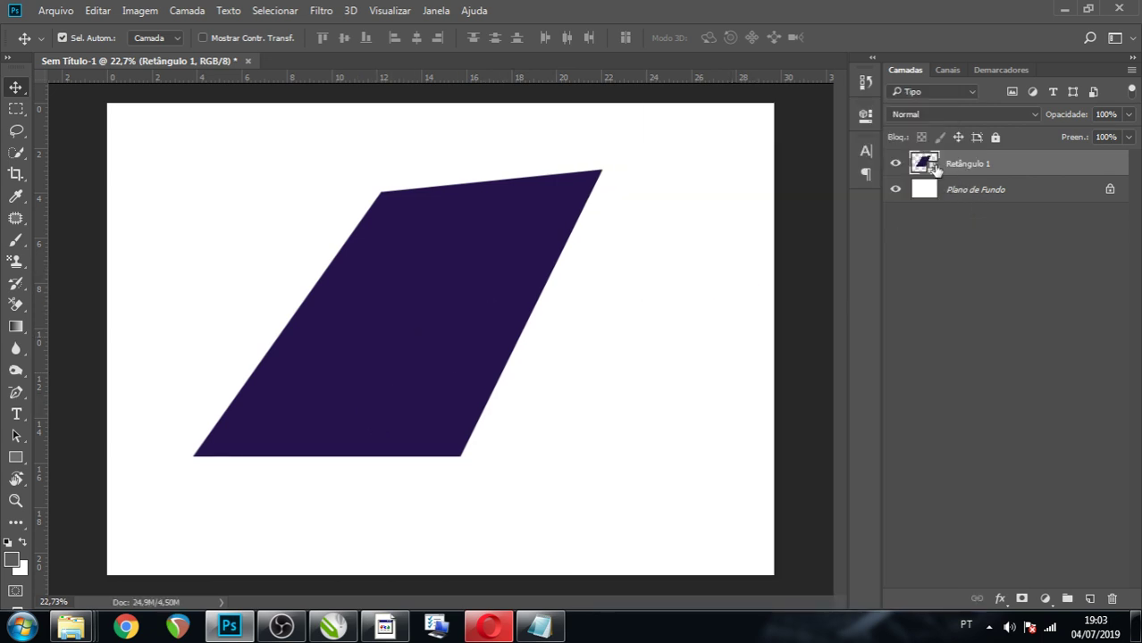
{"action": "double_click", "coordinate": [933, 169]}
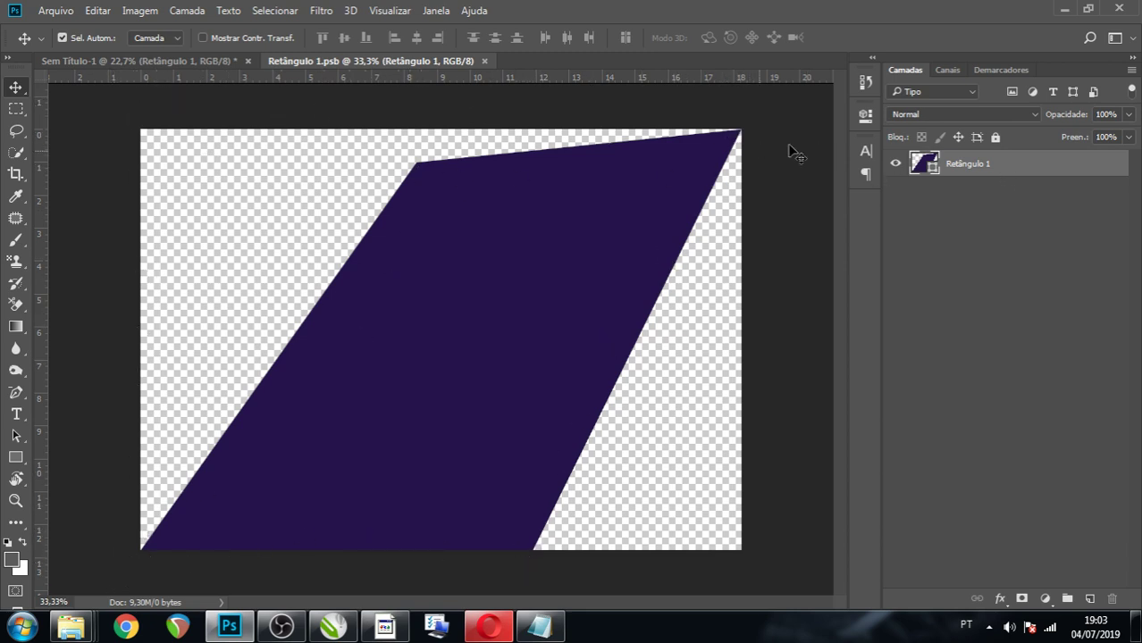
{"action": "left_click", "coordinate": [483, 61]}
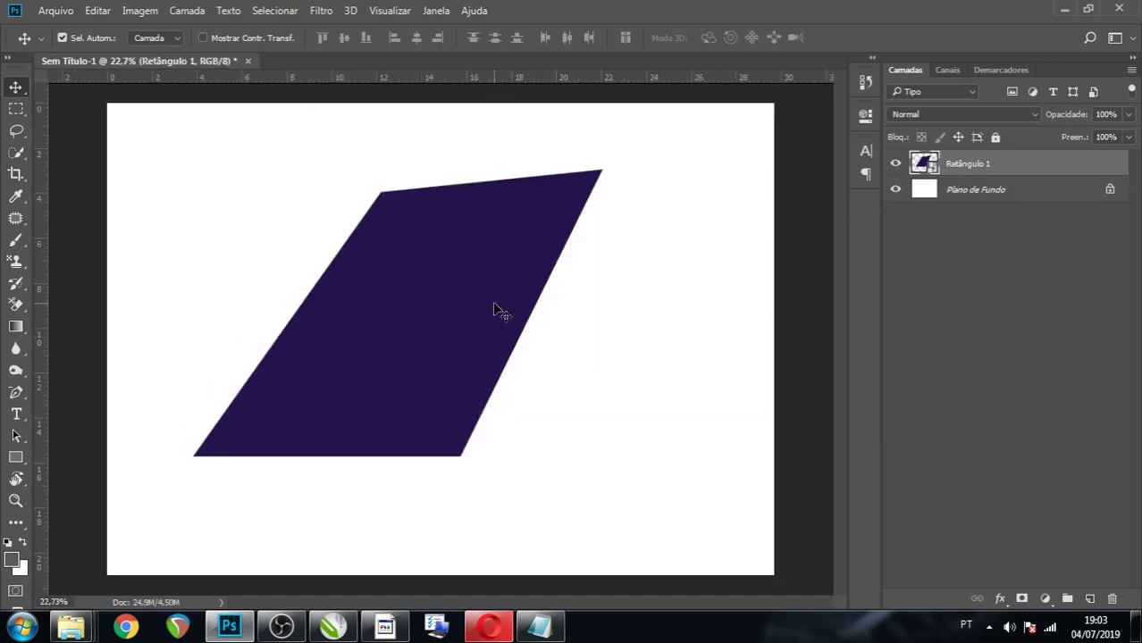
{"action": "key", "text": "ctrl"}
{"action": "key", "text": "Delete"}
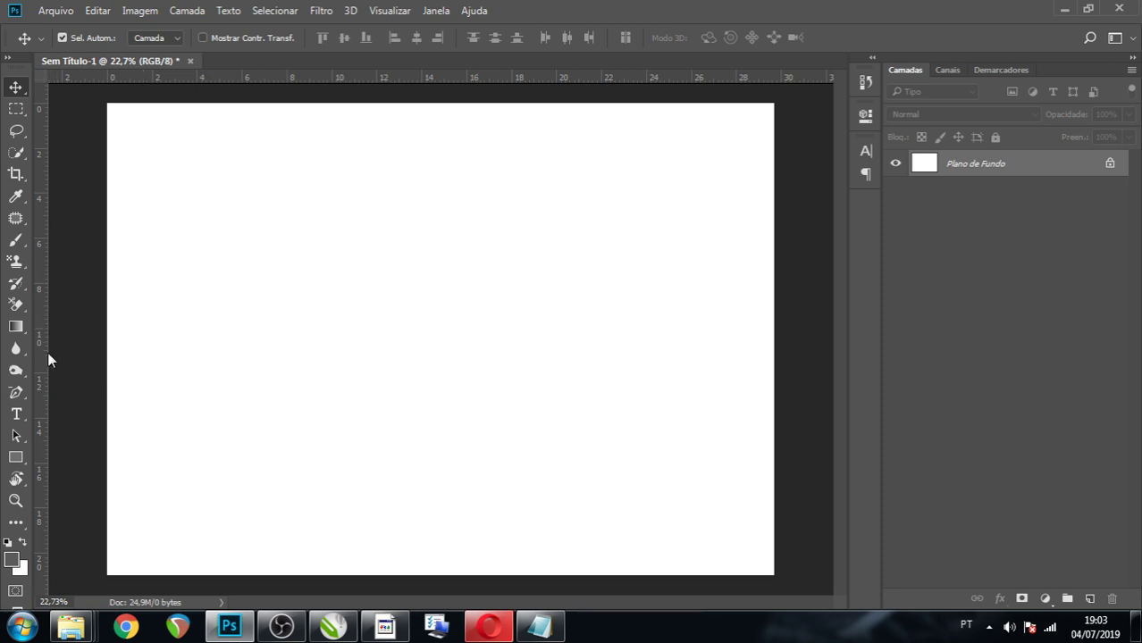
Draw a tall red rectangle in the page's left half and convert it to a smart object.
{"action": "left_click", "coordinate": [16, 457]}
{"action": "mouse_move", "coordinate": [284, 164]}
{"action": "left_mouse_down"}
{"action": "mouse_move", "coordinate": [484, 538]}
{"action": "mouse_move", "coordinate": [522, 509]}
{"action": "left_mouse_up"}
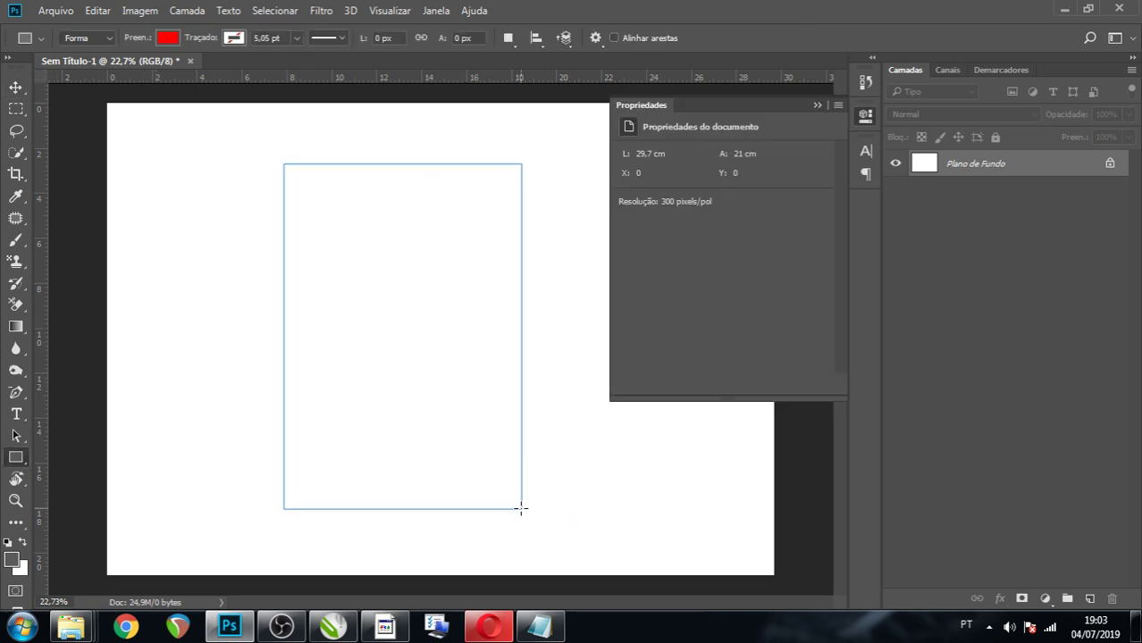
{"action": "left_click", "coordinate": [15, 87]}
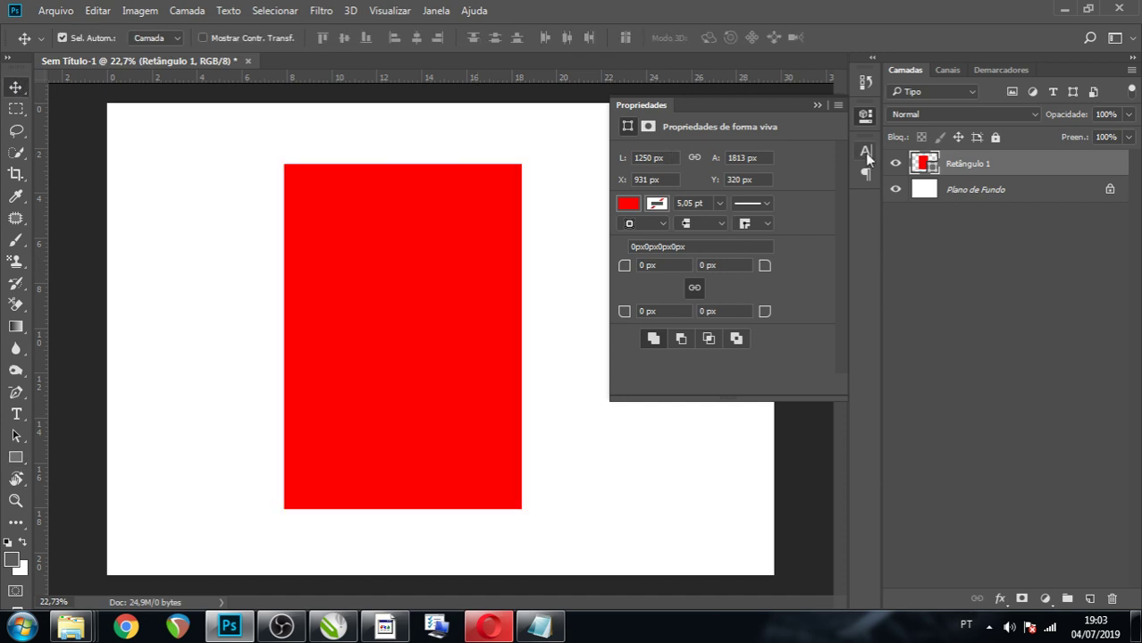
{"action": "left_click", "coordinate": [816, 103]}
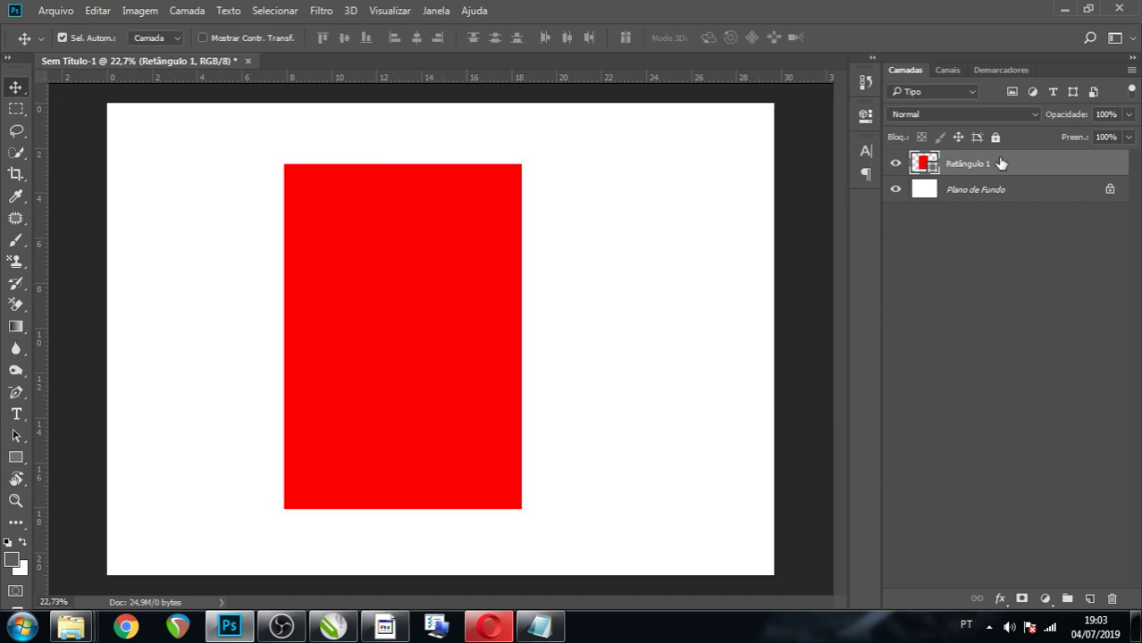
{"action": "right_click", "coordinate": [995, 166]}
{"action": "left_click", "coordinate": [393, 356]}
{"action": "right_click", "coordinate": [989, 170]}
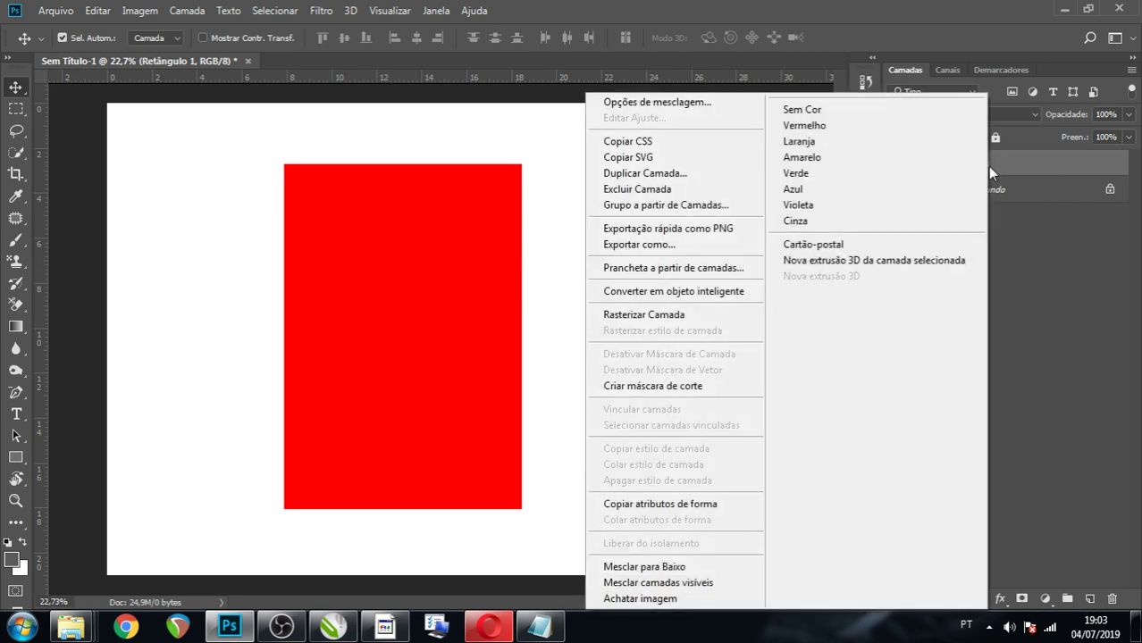
{"action": "left_click", "coordinate": [685, 293]}
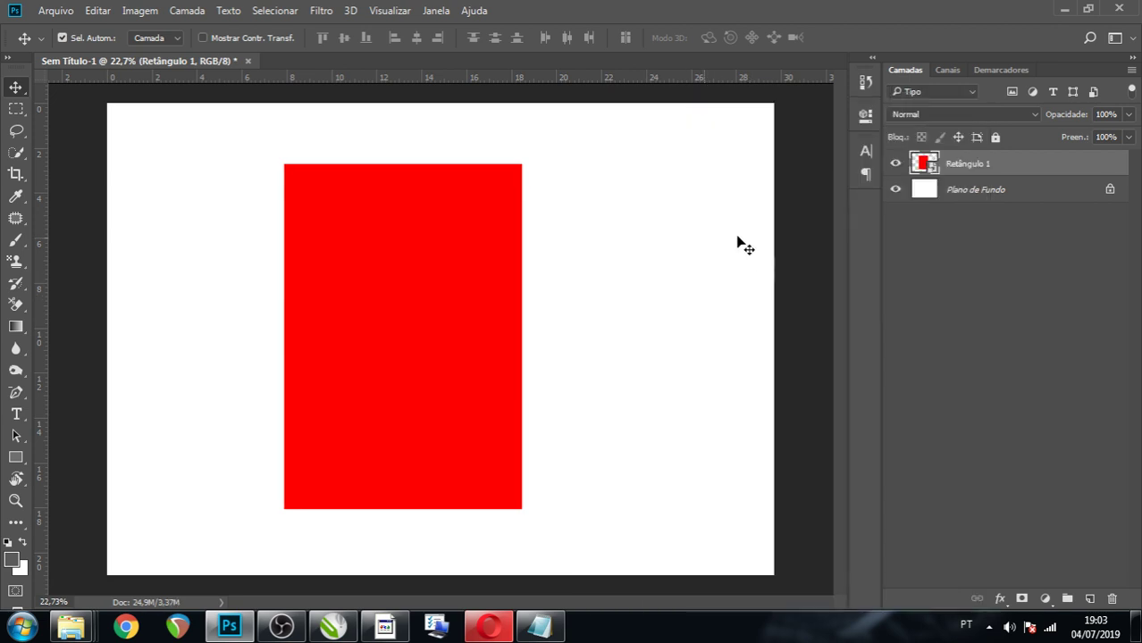
Skew the rectangle's top corners right into a slanted parallelogram.
{"action": "key", "text": "ctrl+t"}
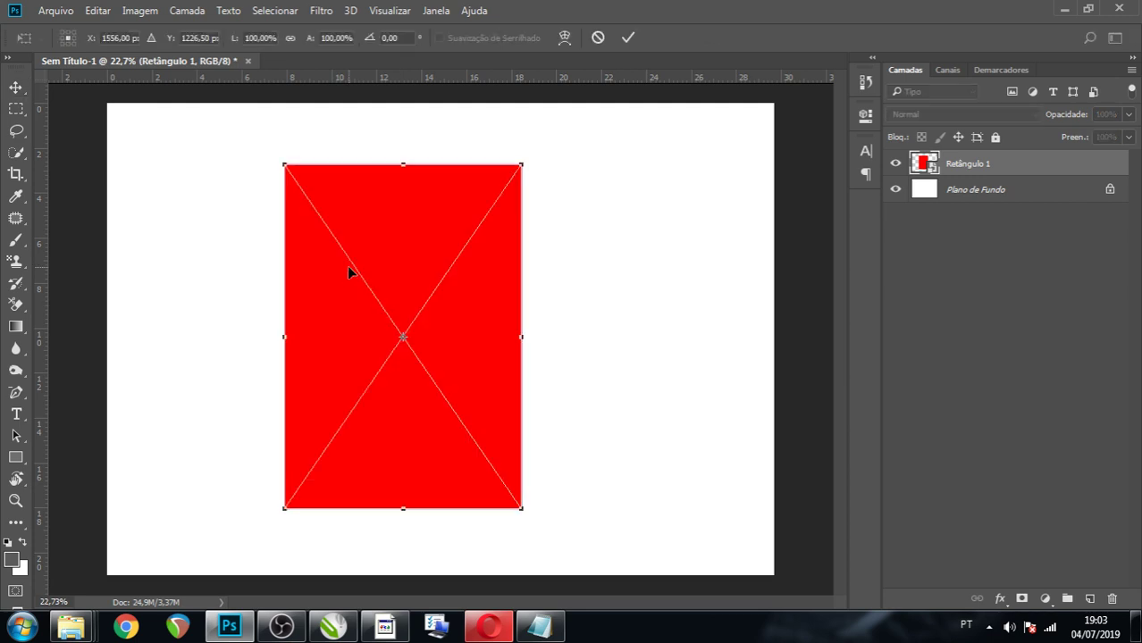
{"action": "mouse_move", "coordinate": [285, 166]}
{"action": "left_mouse_down"}
{"action": "mouse_move", "coordinate": [402, 188]}
{"action": "mouse_move", "coordinate": [438, 210]}
{"action": "left_mouse_up"}
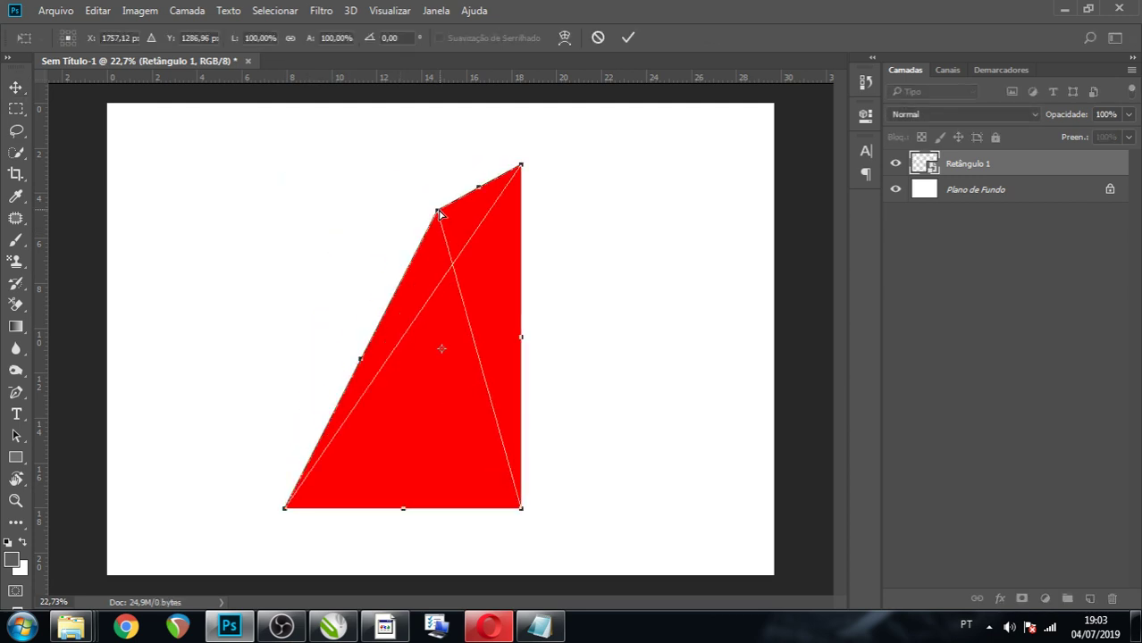
{"action": "left_click_drag", "start_coordinate": [521, 167], "coordinate": [629, 203]}
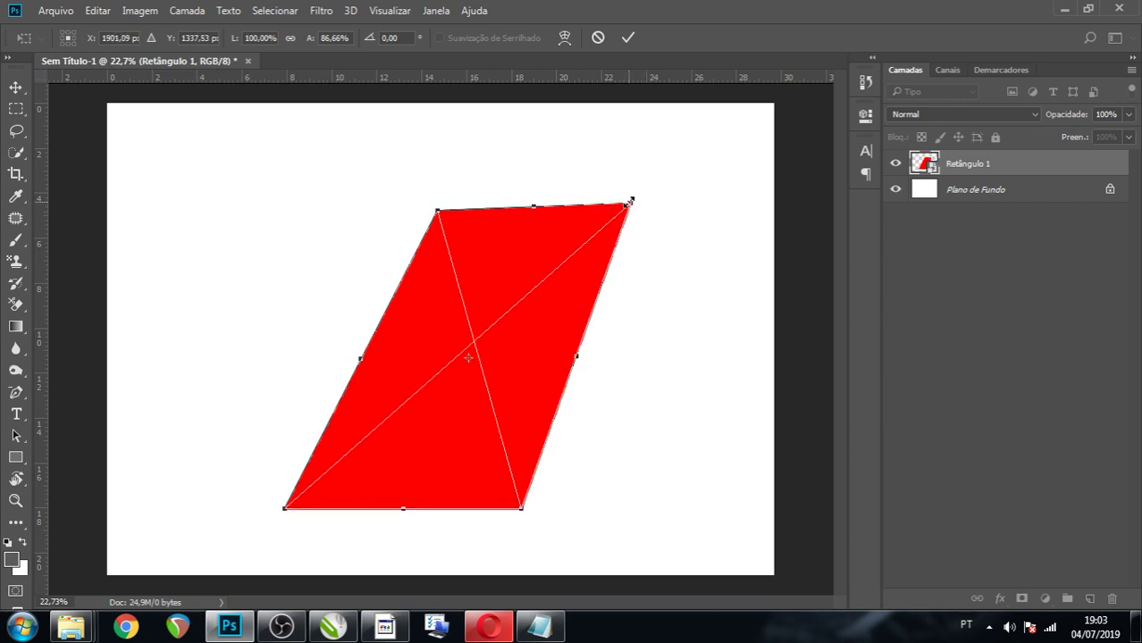
{"action": "key", "text": "Return"}
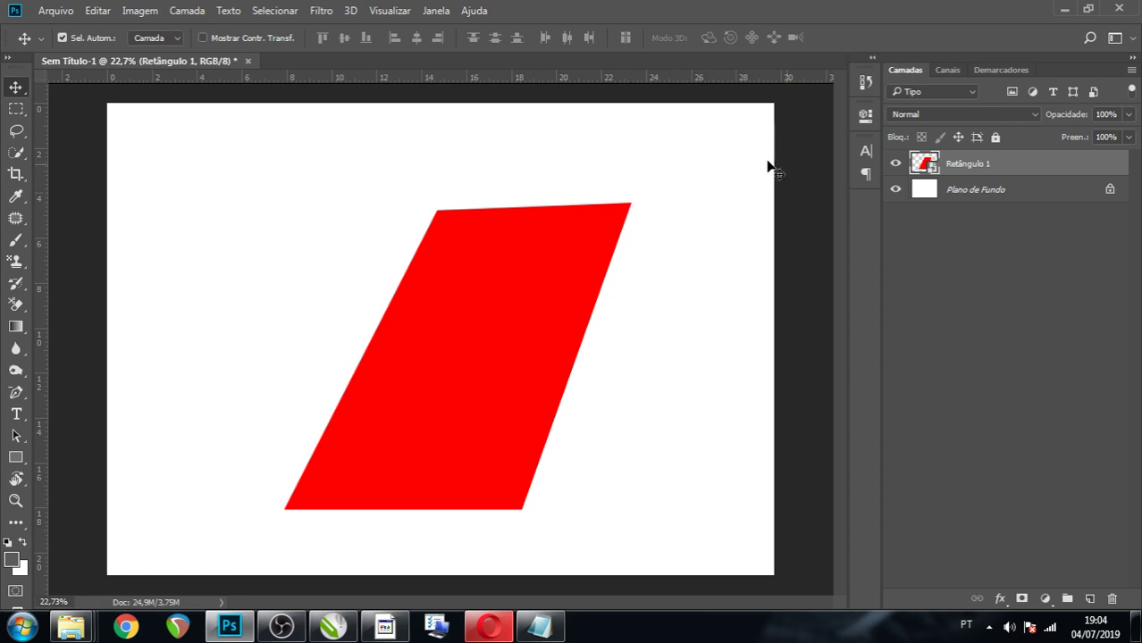
Duplicate the skewed smart object and separate the two parallelograms on the page.
{"action": "double_click", "coordinate": [930, 169]}
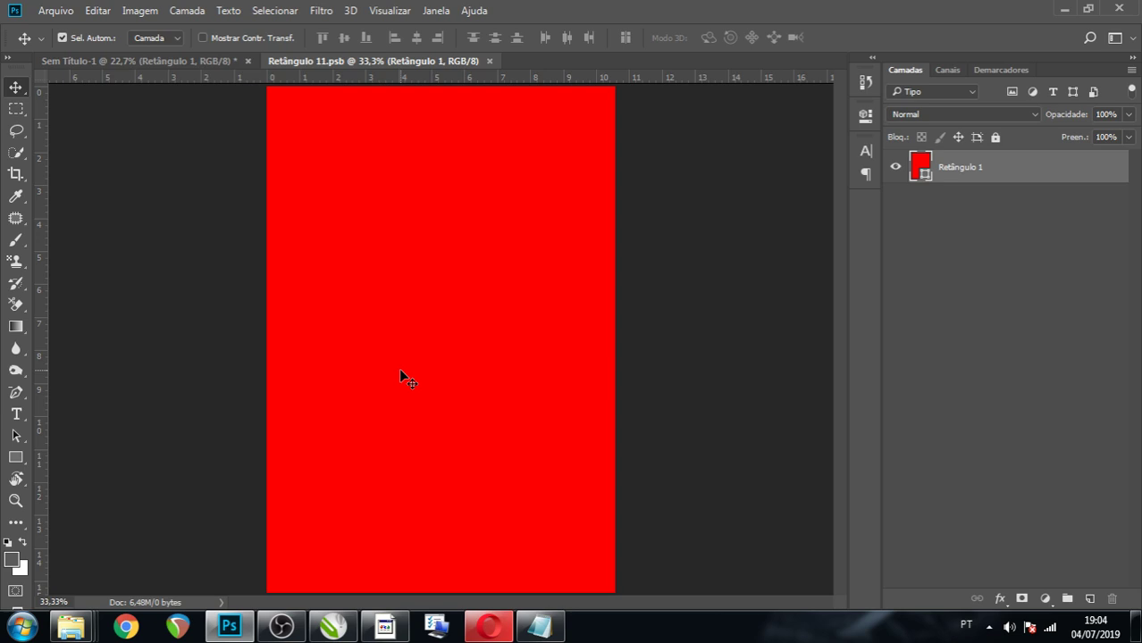
{"action": "left_click", "coordinate": [488, 62]}
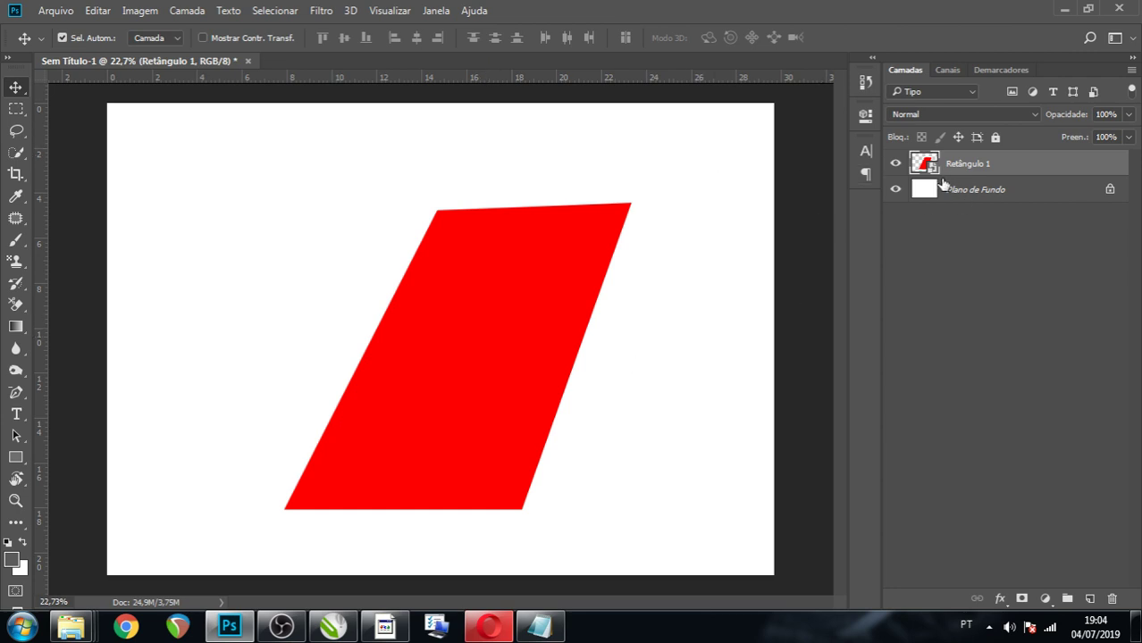
{"action": "key", "text": "ctrl"}
{"action": "key", "text": "ctrl+j"}
{"action": "left_click_drag", "start_coordinate": [519, 322], "coordinate": [658, 336]}
{"action": "mouse_move", "coordinate": [425, 301]}
{"action": "left_mouse_down"}
{"action": "mouse_move", "coordinate": [311, 283]}
{"action": "mouse_move", "coordinate": [301, 270]}
{"action": "left_mouse_up"}
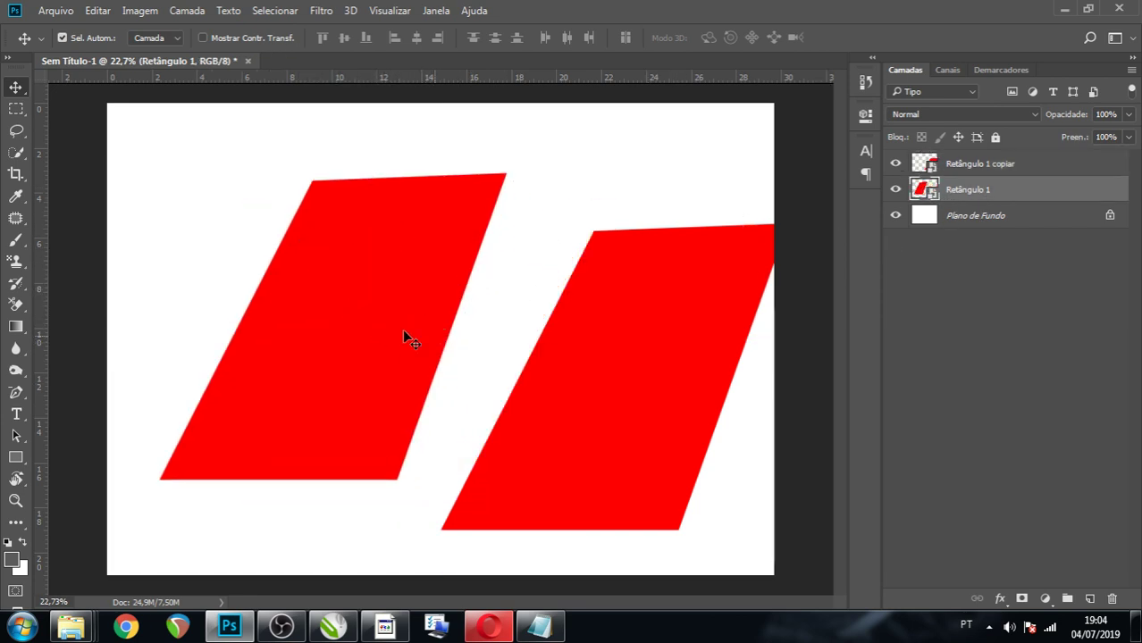
{"action": "left_click", "coordinate": [873, 115]}
Add a strong blue solid colour fill layer inside the smart object's contents.
{"action": "double_click", "coordinate": [926, 189]}
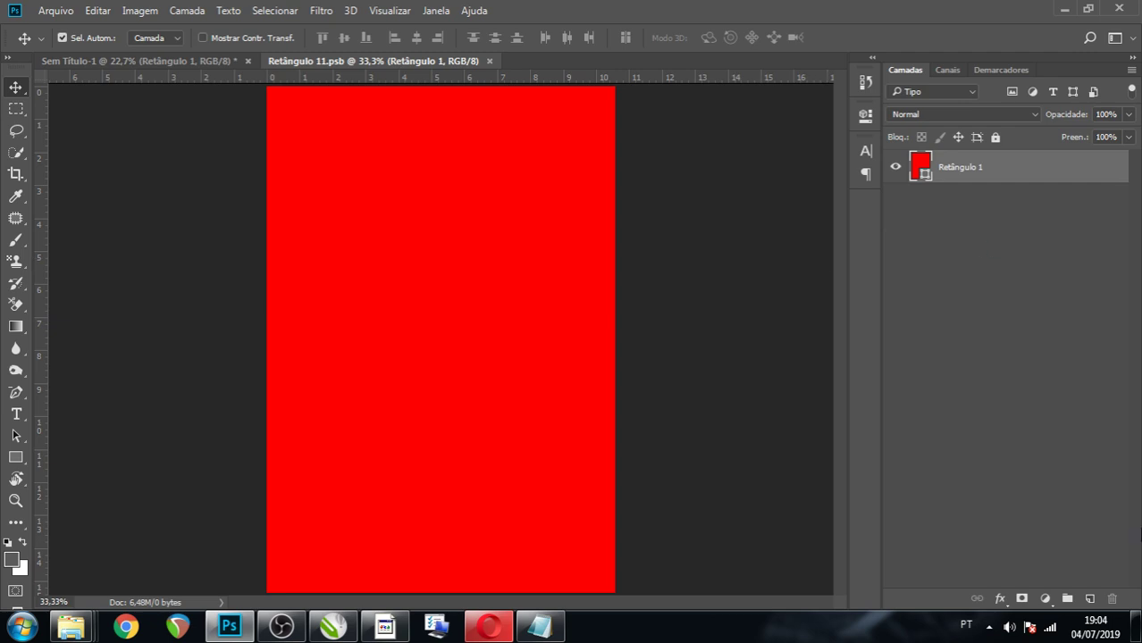
{"action": "left_click", "coordinate": [1044, 598]}
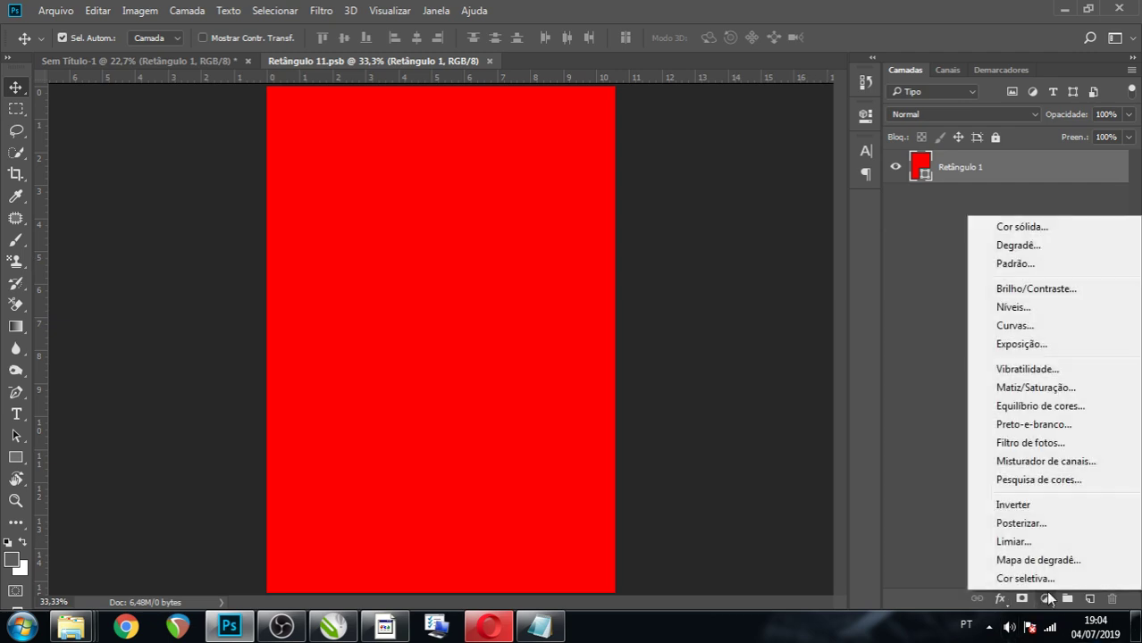
{"action": "left_click", "coordinate": [1035, 232]}
{"action": "left_click_drag", "start_coordinate": [872, 359], "coordinate": [871, 331]}
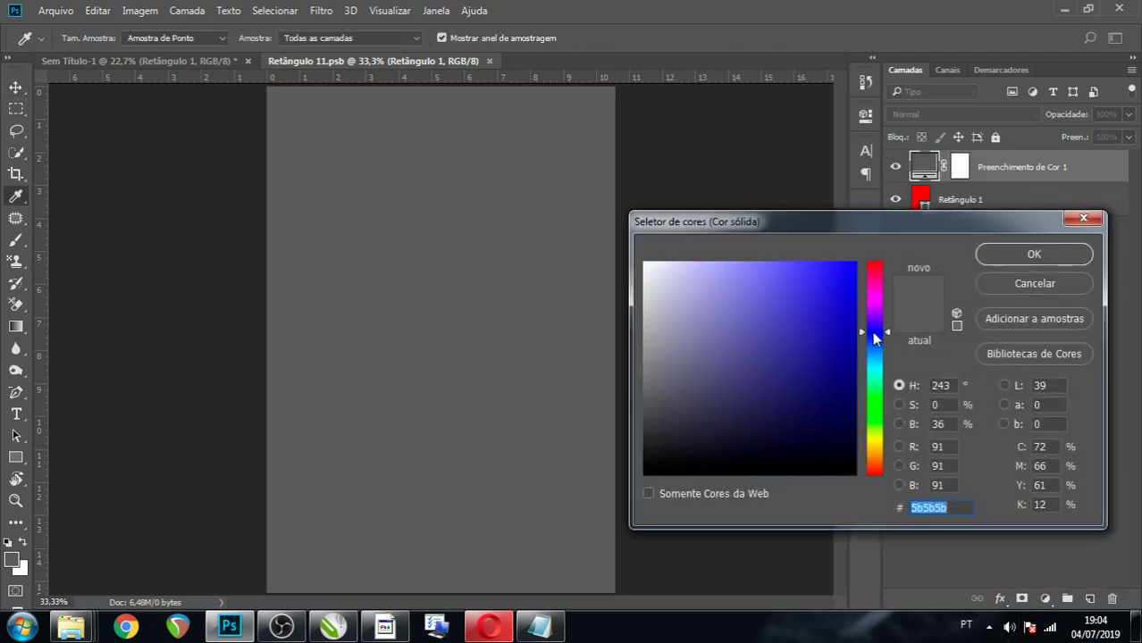
{"action": "left_click", "coordinate": [994, 253]}
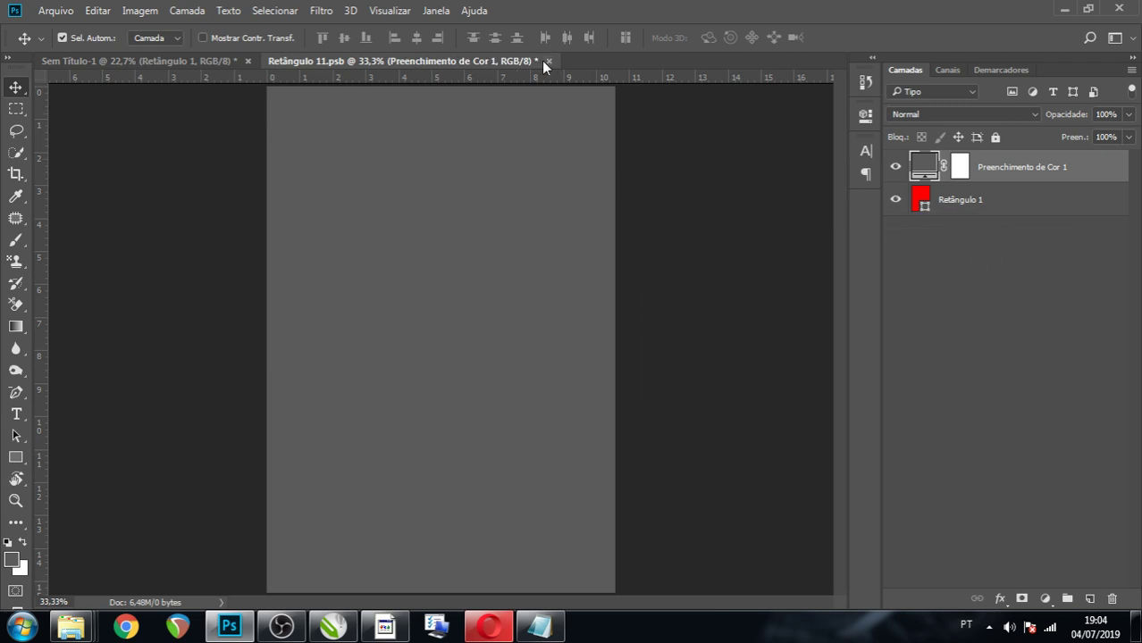
{"action": "double_click", "coordinate": [923, 164]}
{"action": "left_click", "coordinate": [836, 311]}
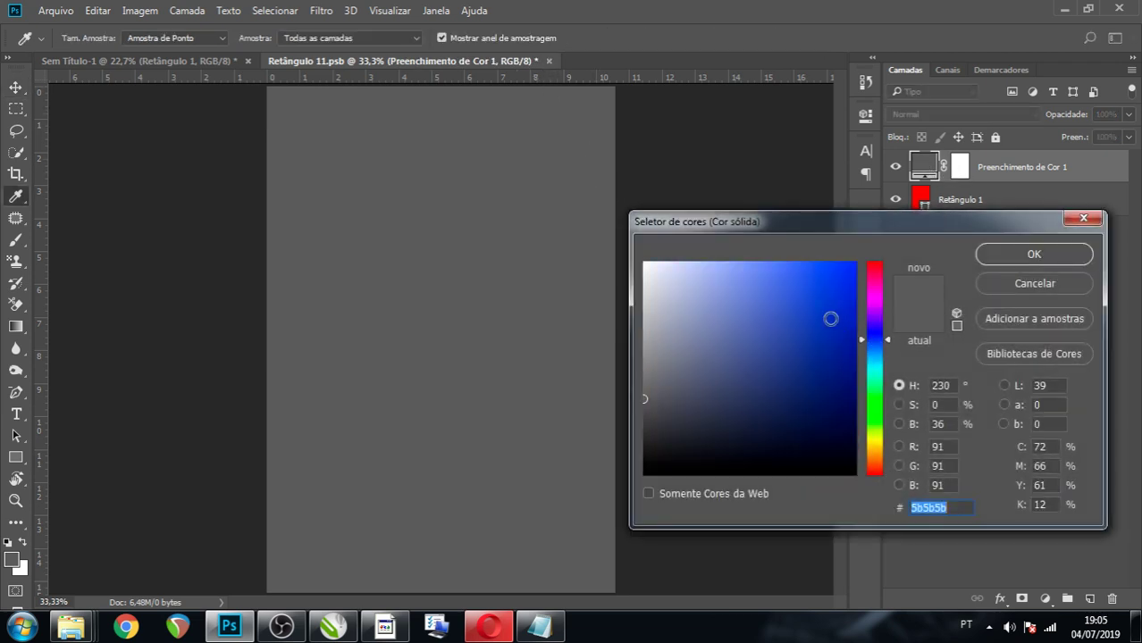
{"action": "left_click", "coordinate": [992, 254]}
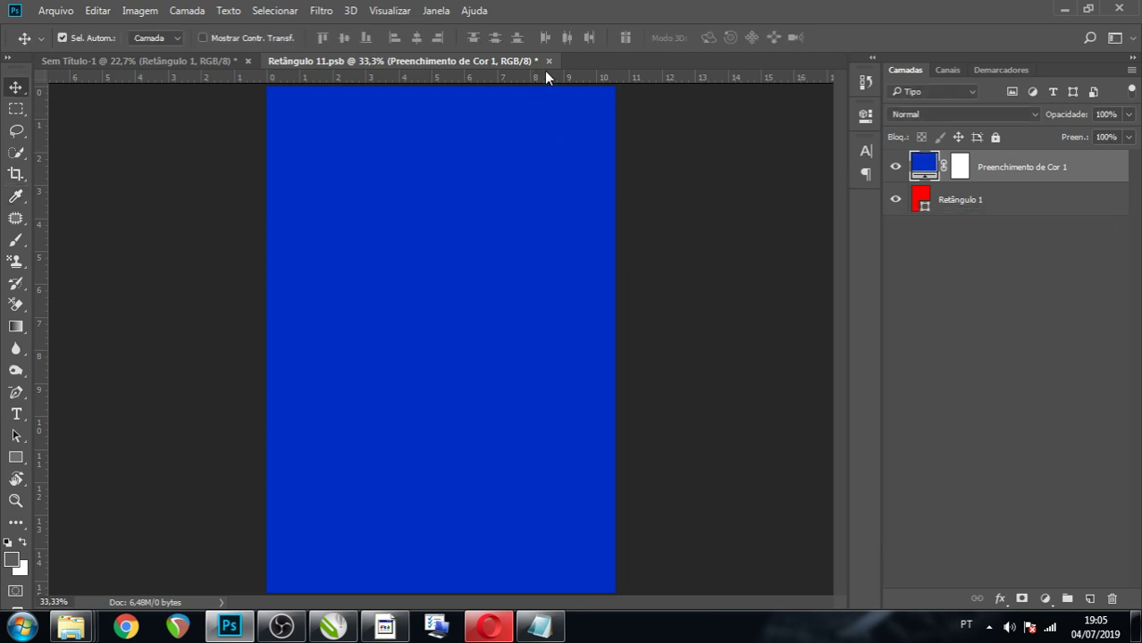
Save the smart object, return to the mockup, and reopen its contents.
{"action": "key", "text": "ctrl+s"}
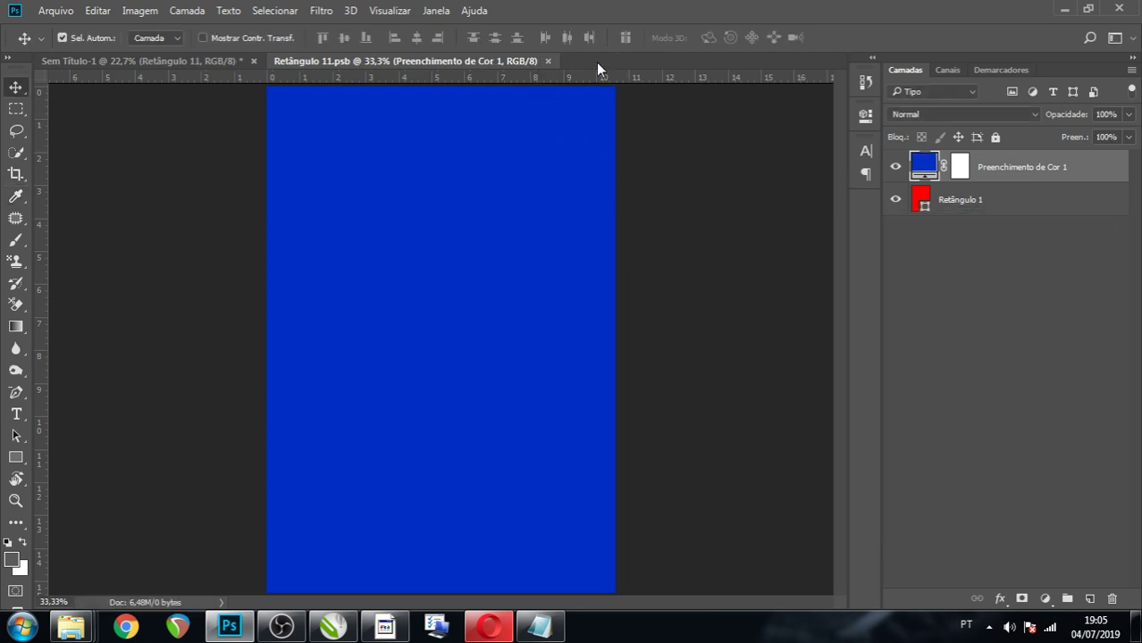
{"action": "left_click", "coordinate": [549, 61]}
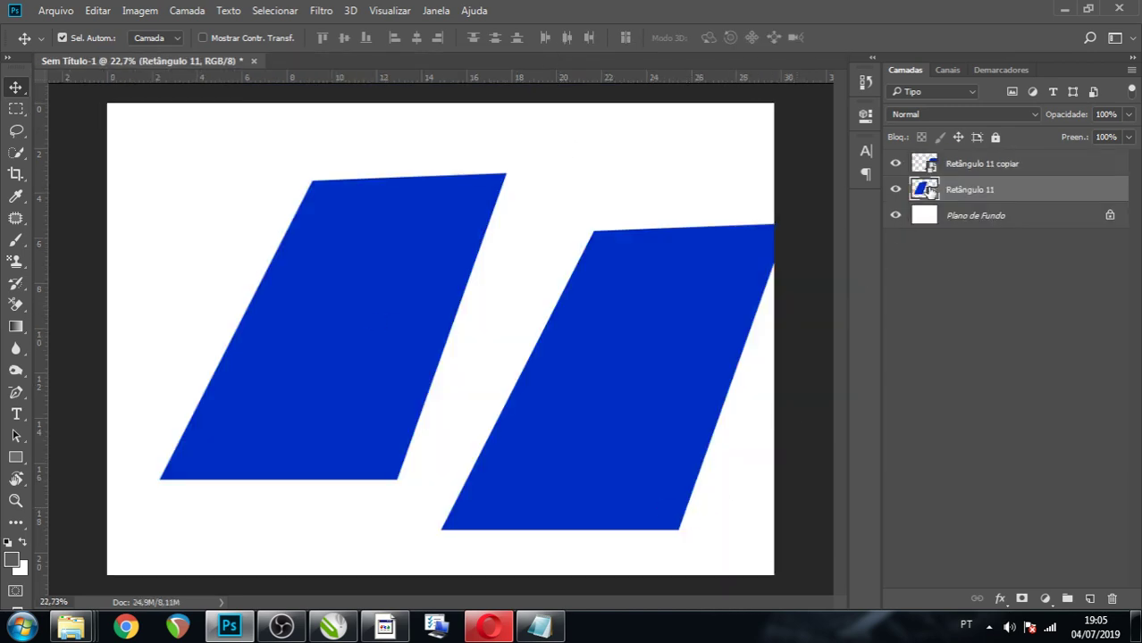
{"action": "double_click", "coordinate": [932, 190]}
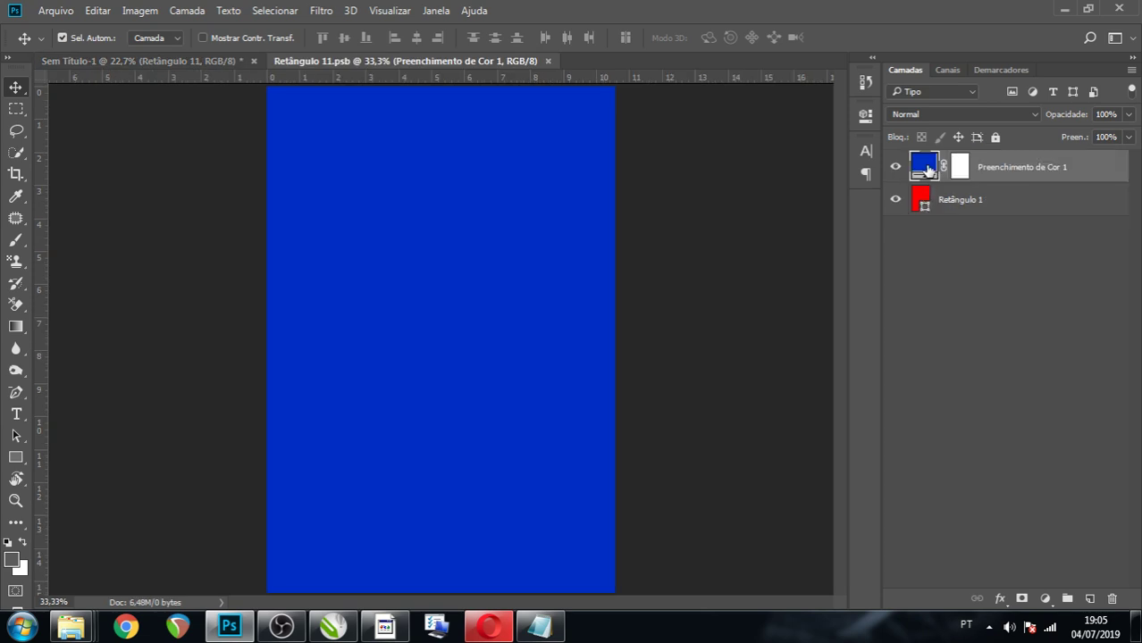
{"action": "left_click", "coordinate": [15, 457]}
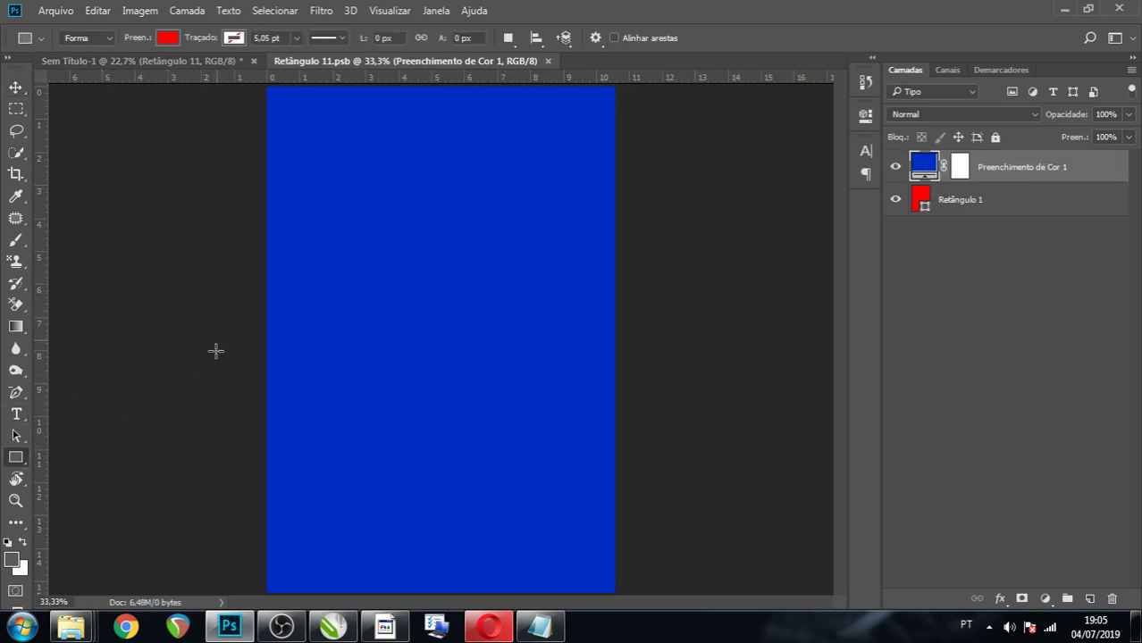
Draw a horizontal band across the blue panel's middle, change its fill swatch, and close the smart object.
{"action": "left_click_drag", "start_coordinate": [218, 338], "coordinate": [672, 438]}
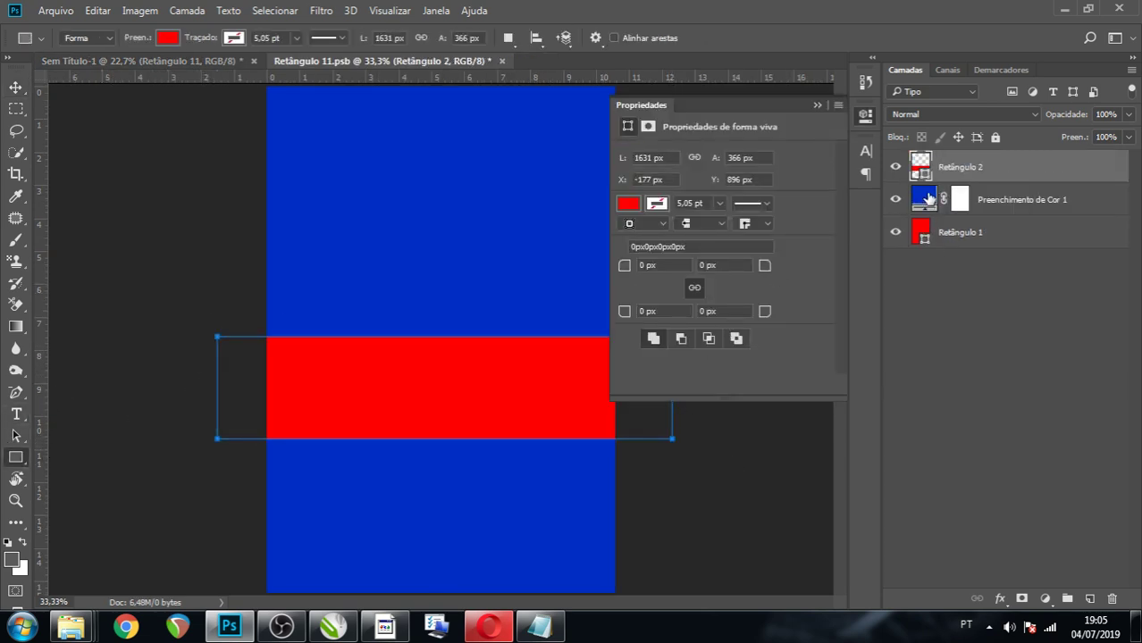
{"action": "left_click", "coordinate": [930, 198]}
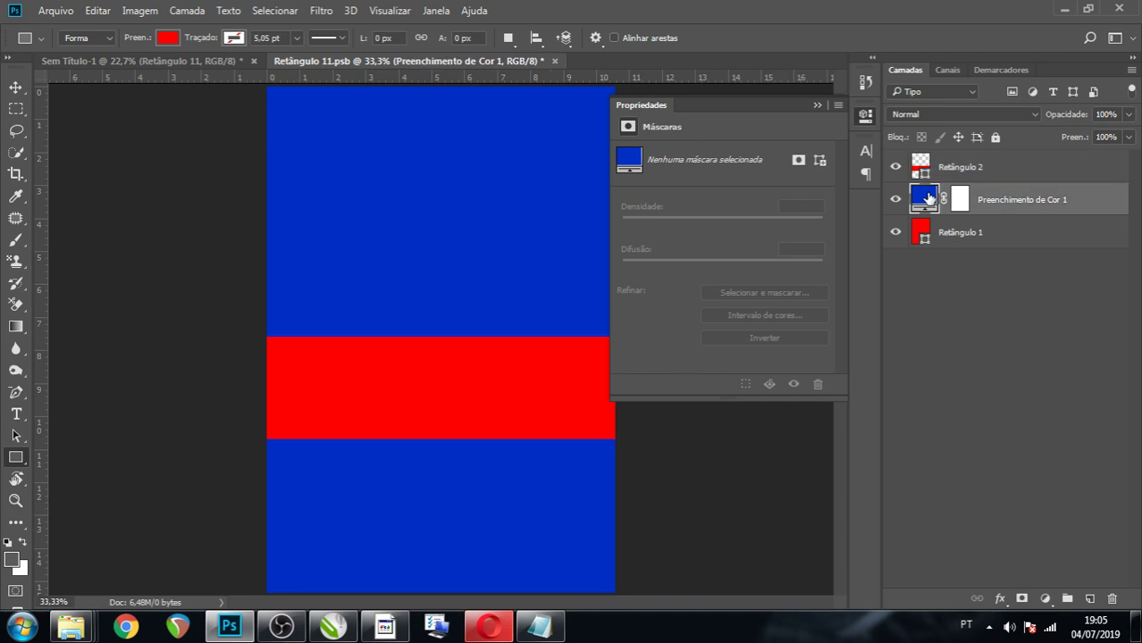
{"action": "left_click", "coordinate": [816, 106]}
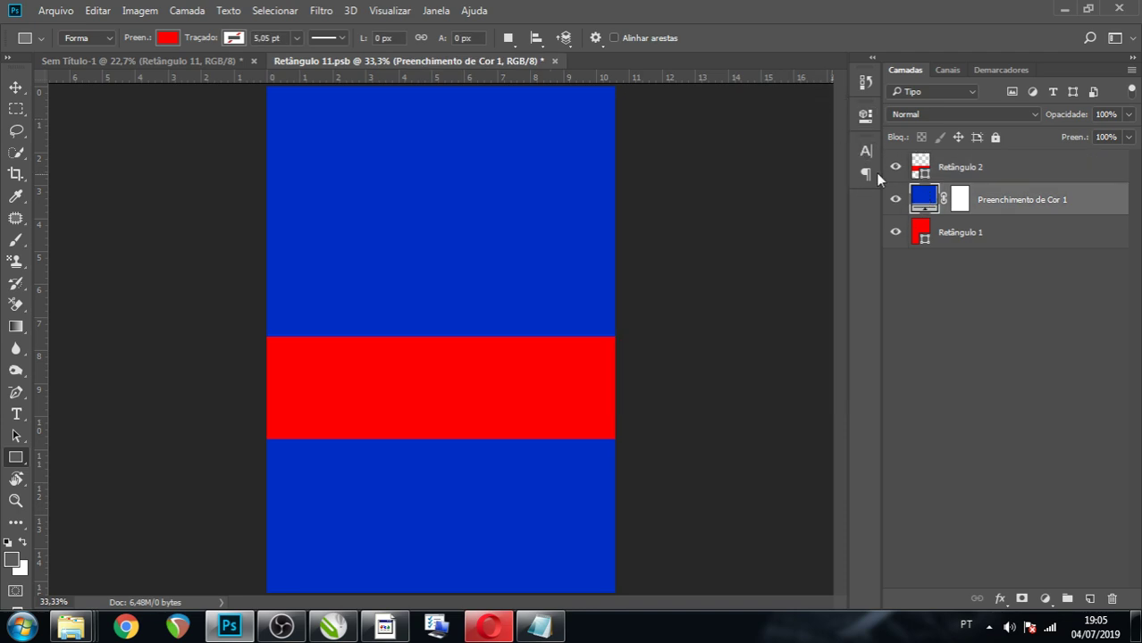
{"action": "left_click", "coordinate": [181, 41]}
{"action": "left_click", "coordinate": [178, 126]}
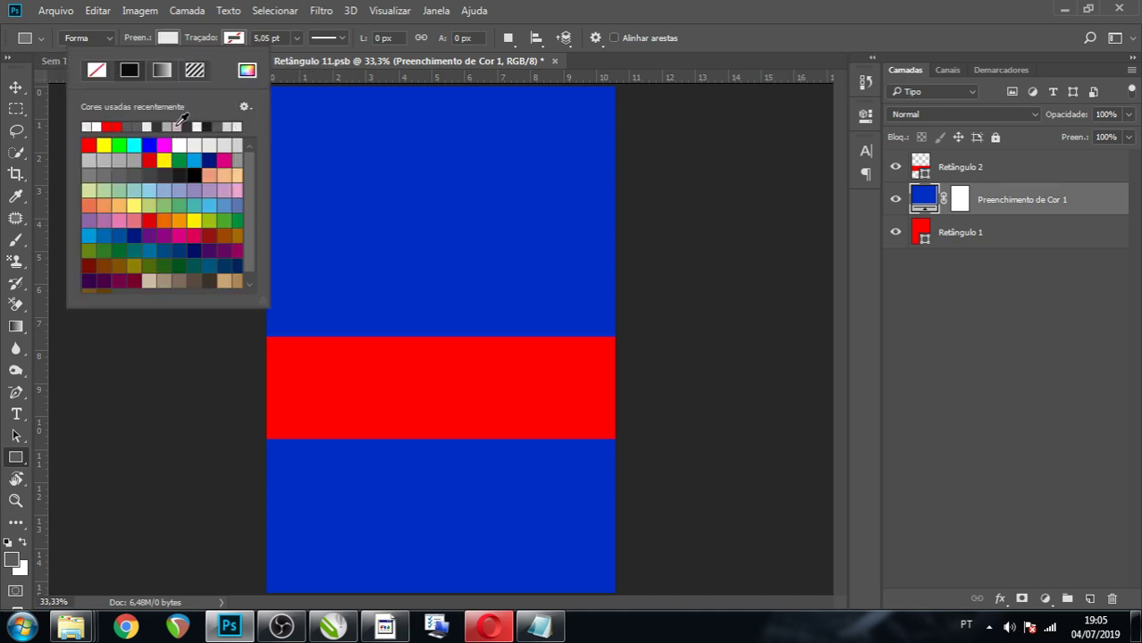
{"action": "left_click", "coordinate": [617, 39]}
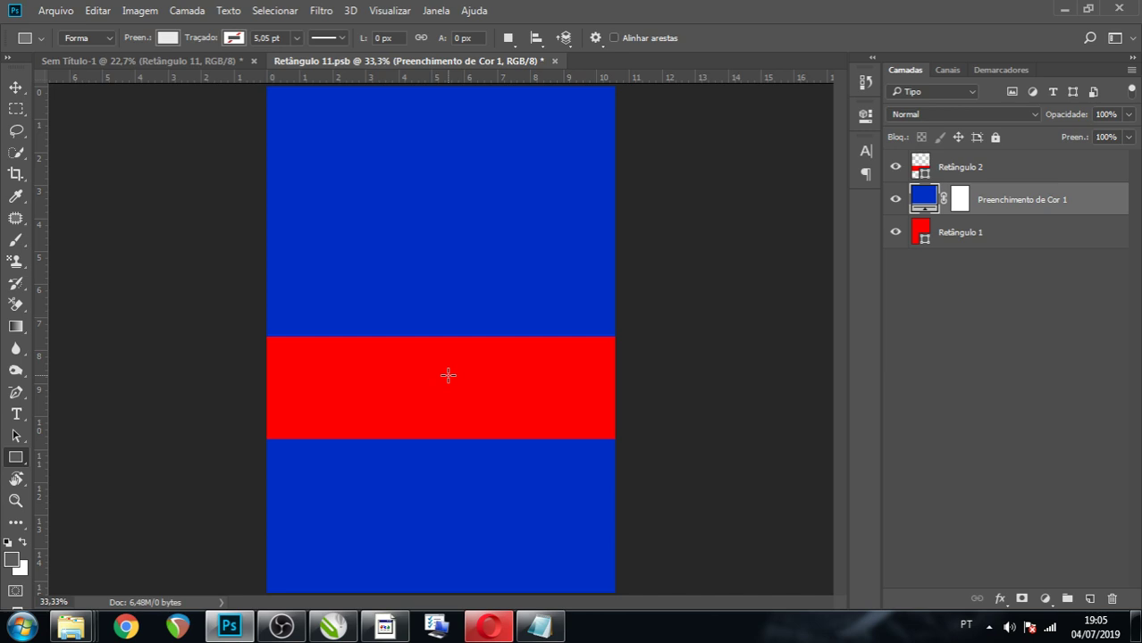
{"action": "left_click", "coordinate": [547, 61]}
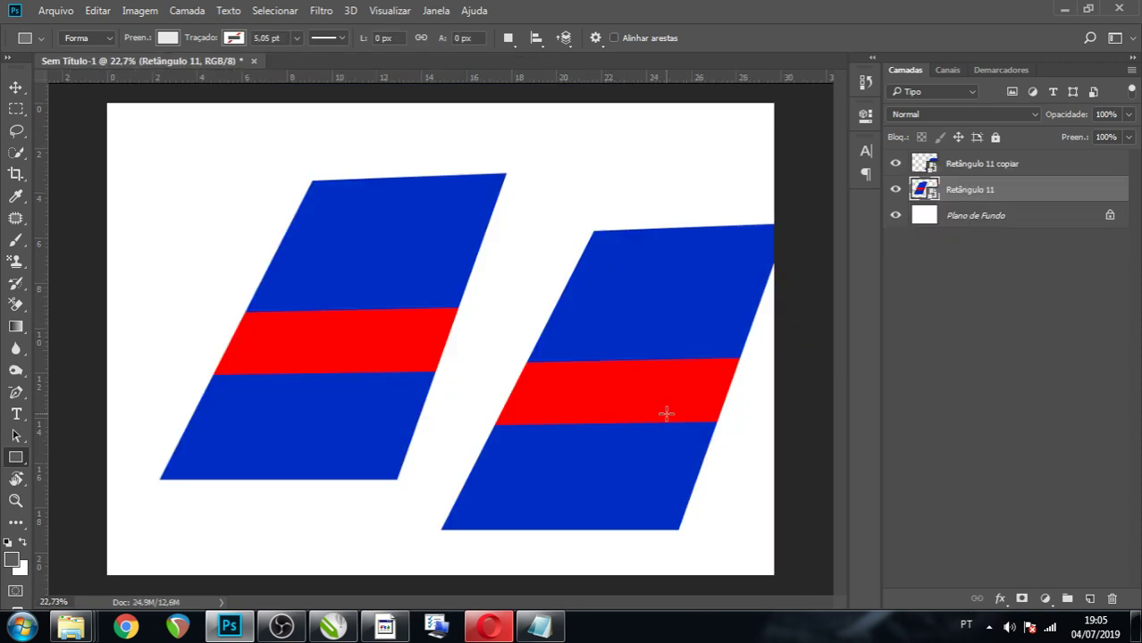
Nudge the left parallelogram, then delete both parallelogram layers.
{"action": "left_click", "coordinate": [15, 86]}
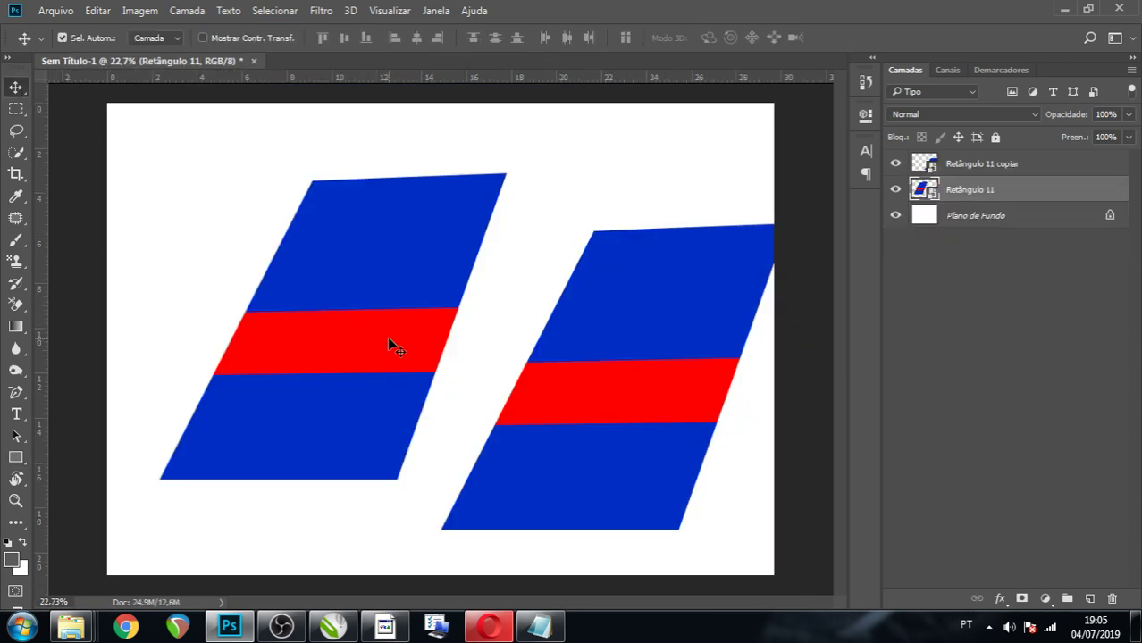
{"action": "mouse_move", "coordinate": [395, 346]}
{"action": "left_mouse_down"}
{"action": "mouse_move", "coordinate": [413, 269]}
{"action": "mouse_move", "coordinate": [383, 334]}
{"action": "left_mouse_up"}
{"action": "key", "text": "Delete"}
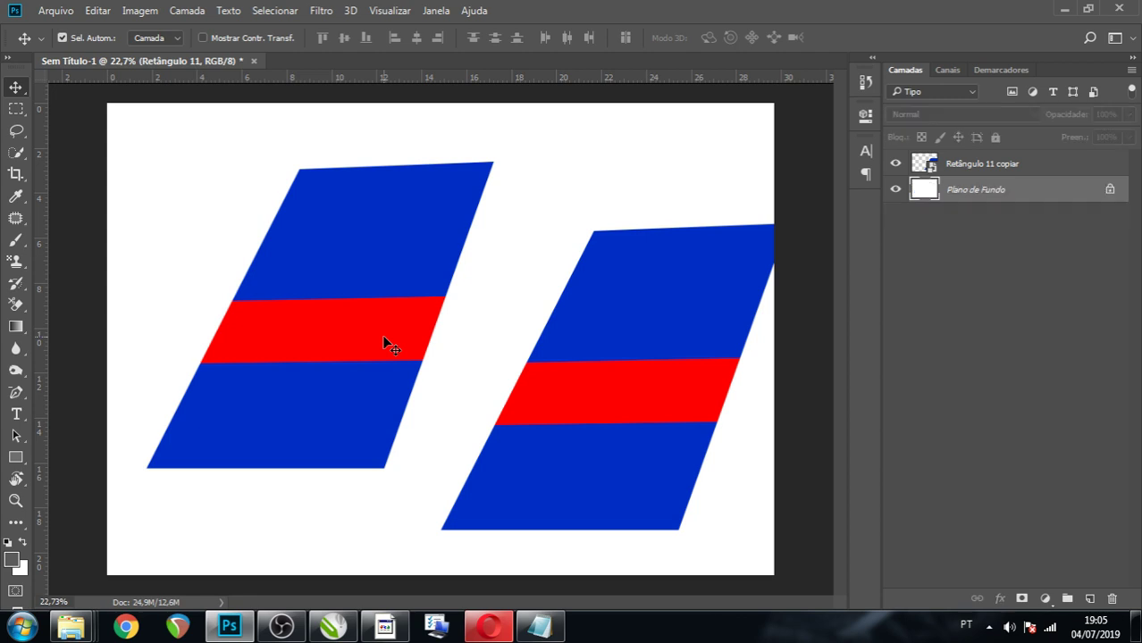
{"action": "key", "text": "Delete"}
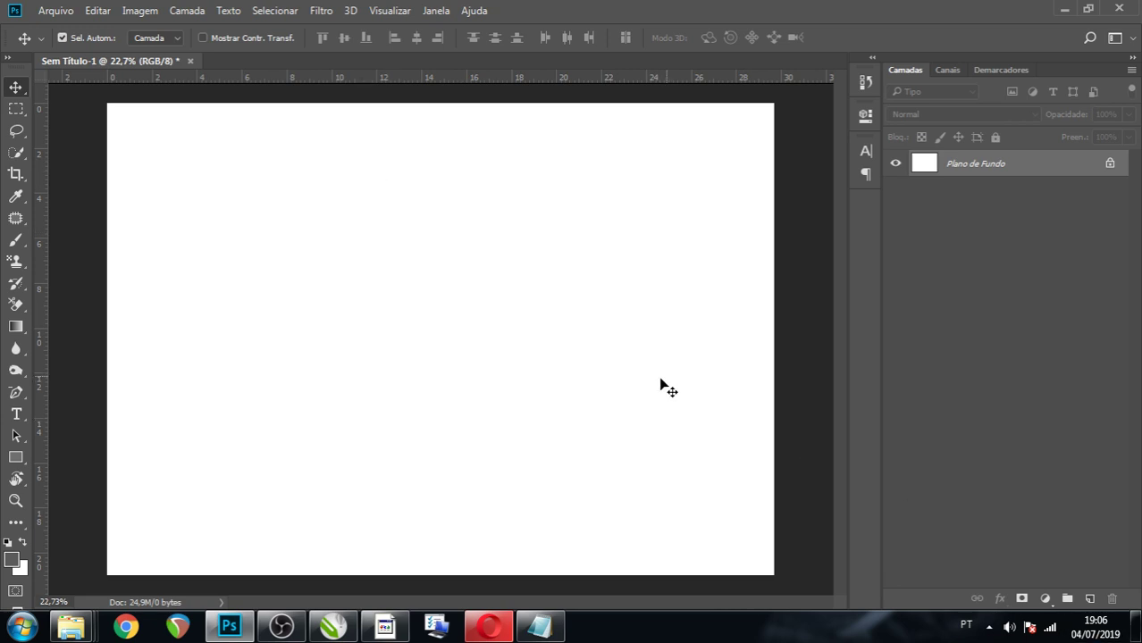
Place MOCKUP.png from the desktop into the document and fit it in view.
{"action": "key", "text": "super+d"}
{"action": "left_click_drag", "start_coordinate": [202, 293], "coordinate": [295, 590]}
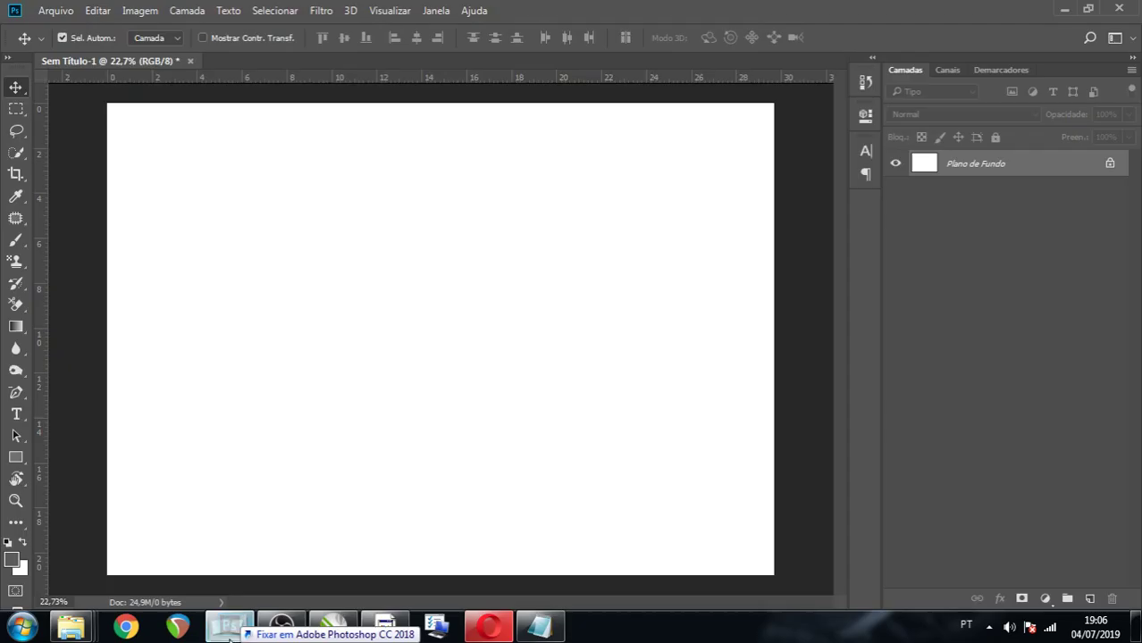
{"action": "left_click_drag", "start_coordinate": [295, 590], "coordinate": [493, 309]}
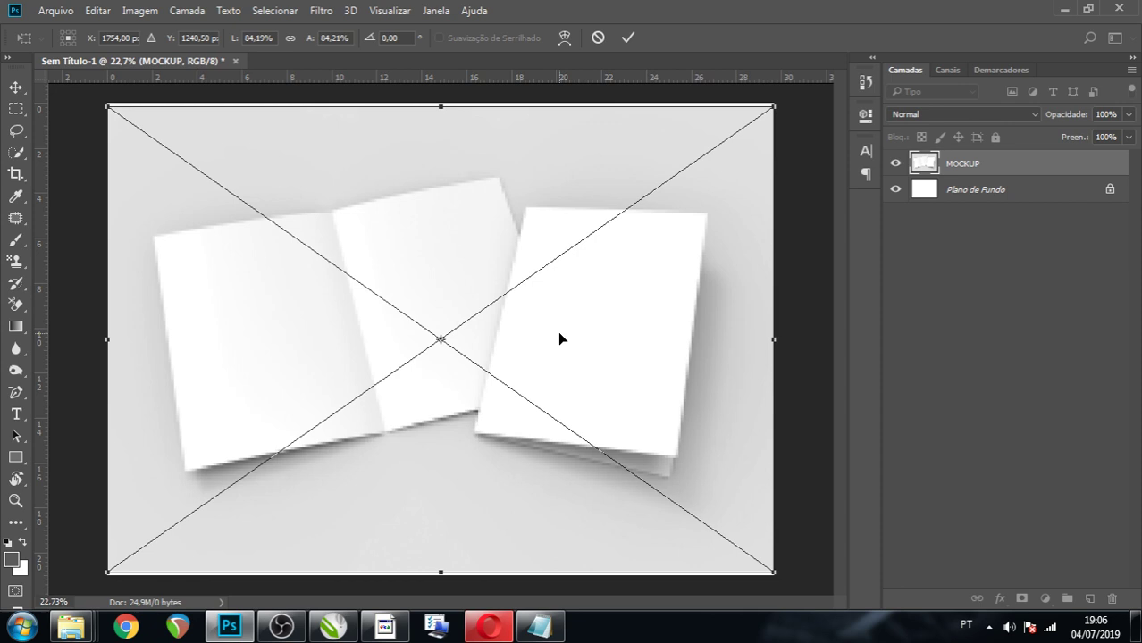
{"action": "key", "text": "Return"}
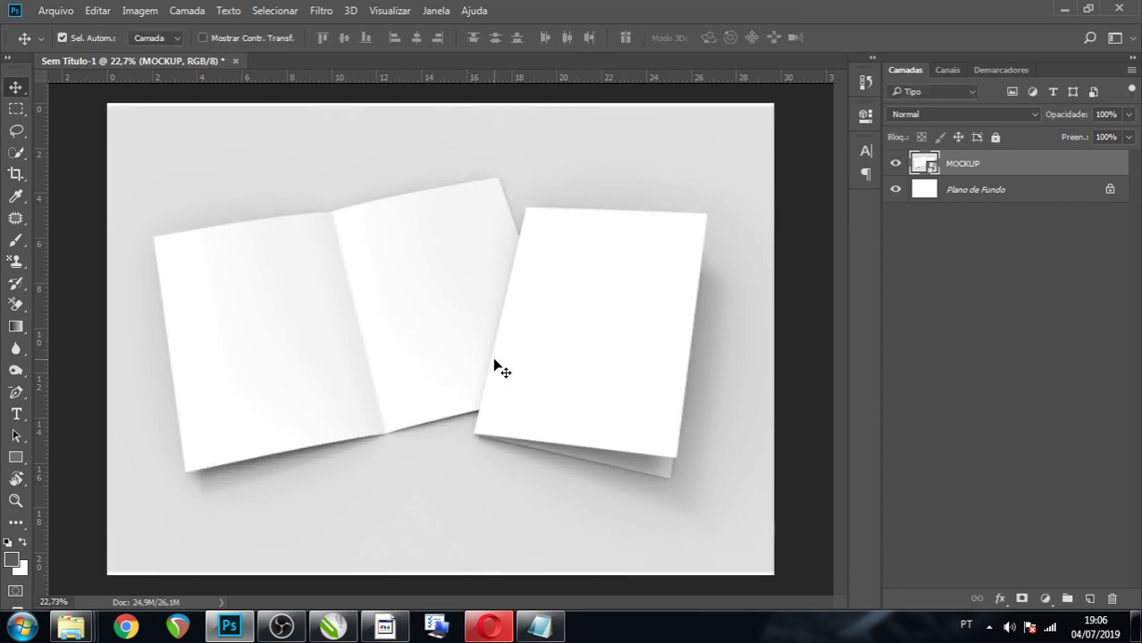
{"action": "key", "text": "ctrl+0"}
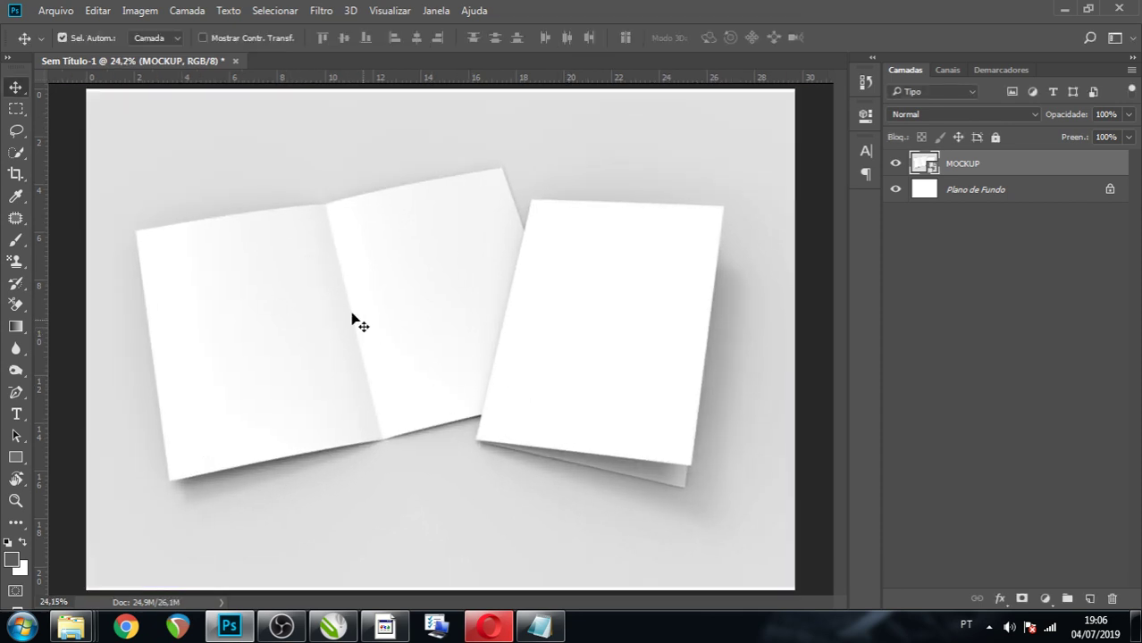
Inspect the MOCKUP smart object's contents, then switch to the pizza menu in CorelDRAW.
{"action": "double_click", "coordinate": [929, 168]}
{"action": "left_click", "coordinate": [660, 337]}
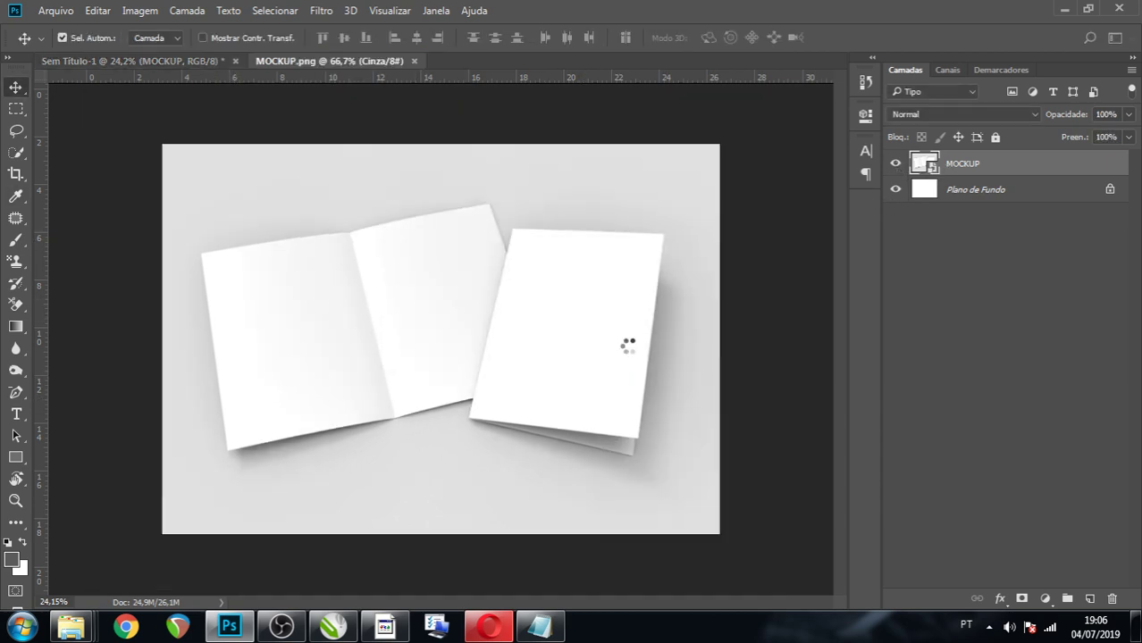
{"action": "left_click", "coordinate": [414, 61]}
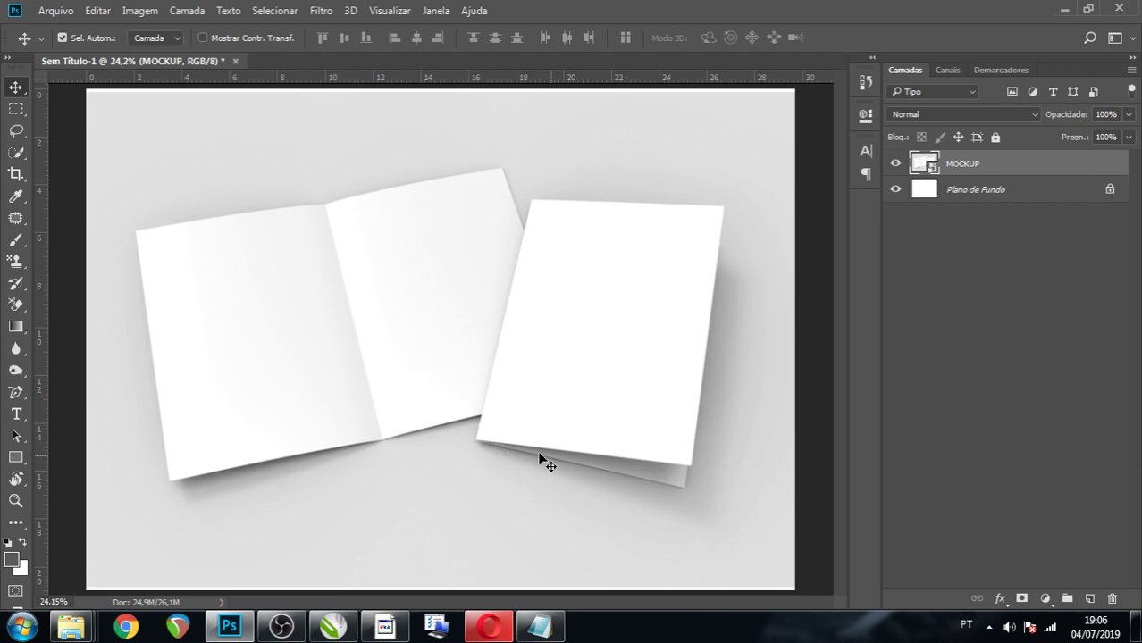
{"action": "left_click", "coordinate": [333, 628]}
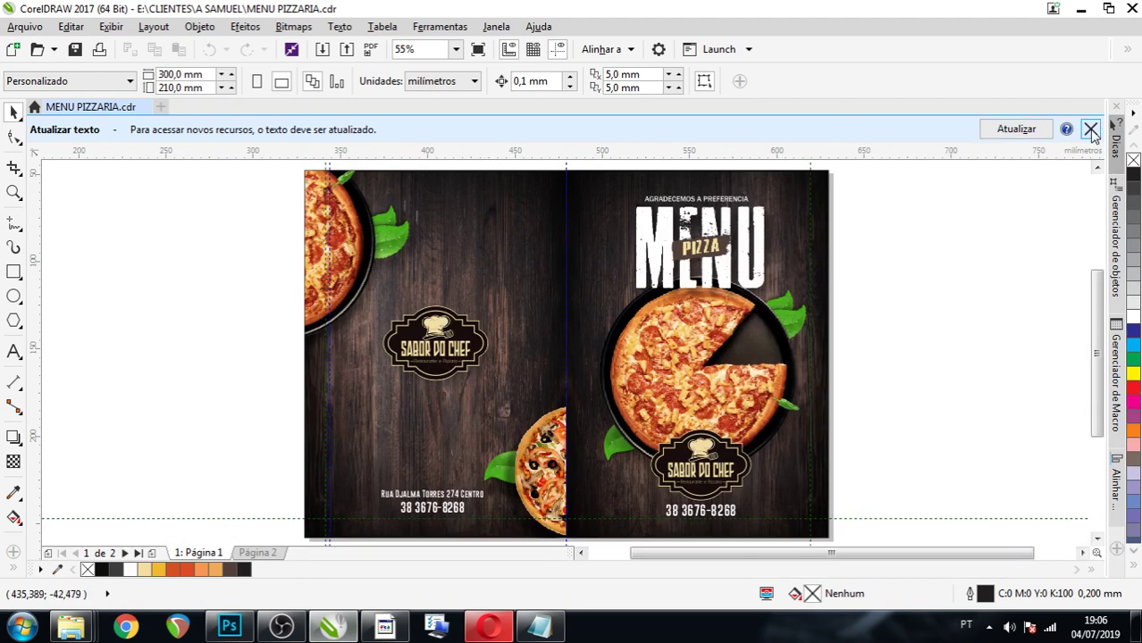
Dismiss CorelDRAW's 'Atualizar texto' notice and return to the Photoshop brochure mockup.
{"action": "left_click", "coordinate": [1091, 128]}
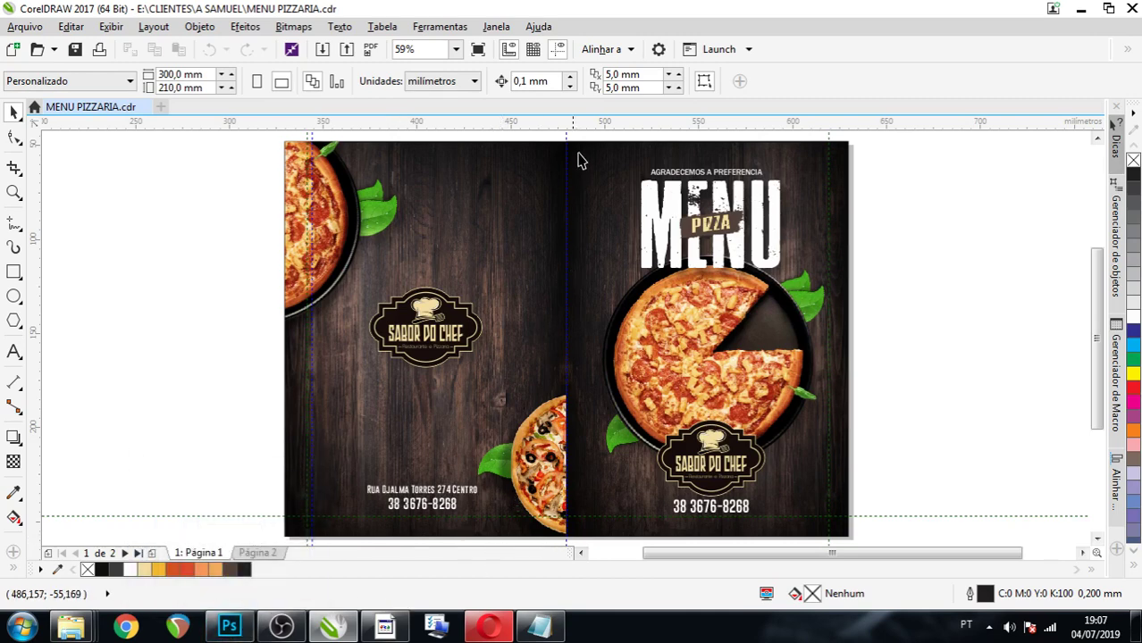
{"action": "left_click", "coordinate": [230, 625]}
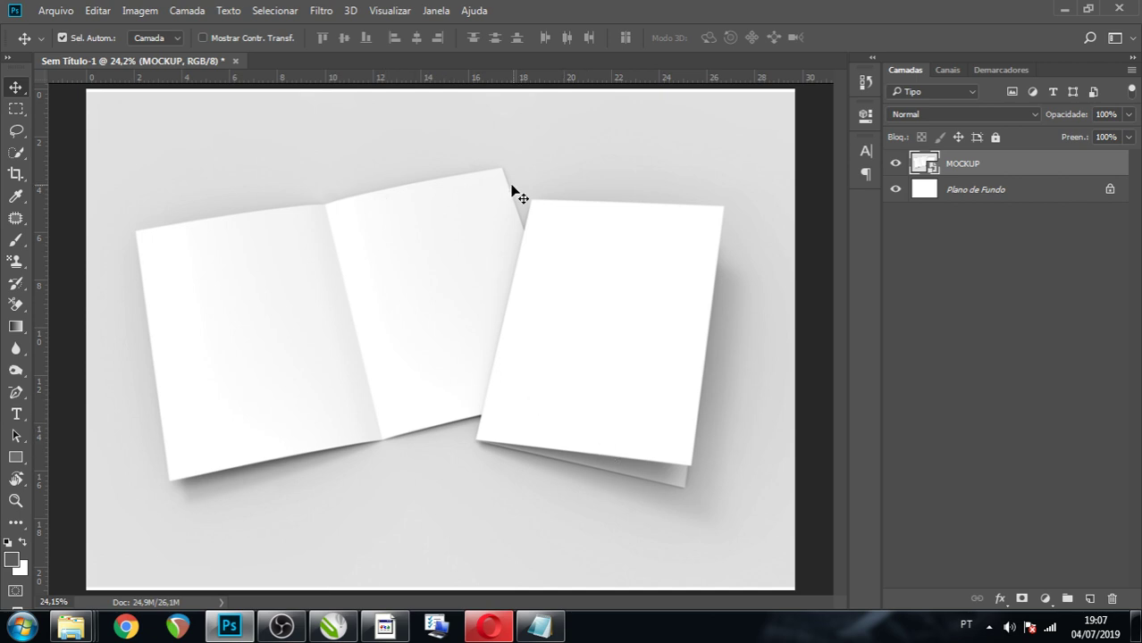
Draw a rectangle shape over the left brochure pages.
{"action": "scroll", "coordinate": [529, 221], "scroll_direction": "down", "scroll_amount": 1}
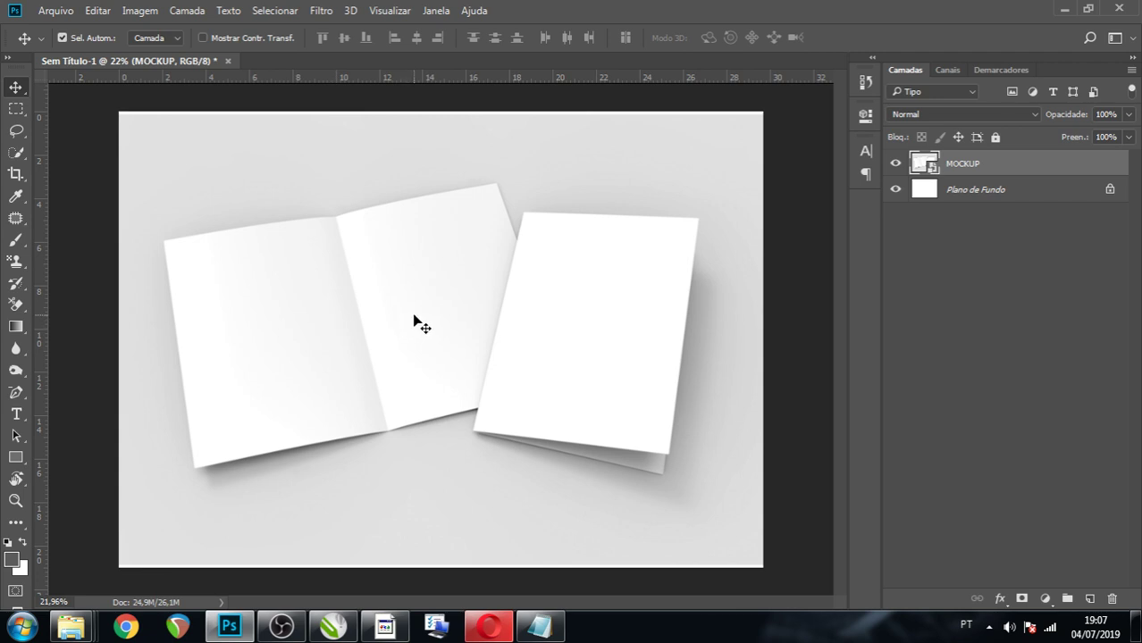
{"action": "left_click", "coordinate": [15, 459]}
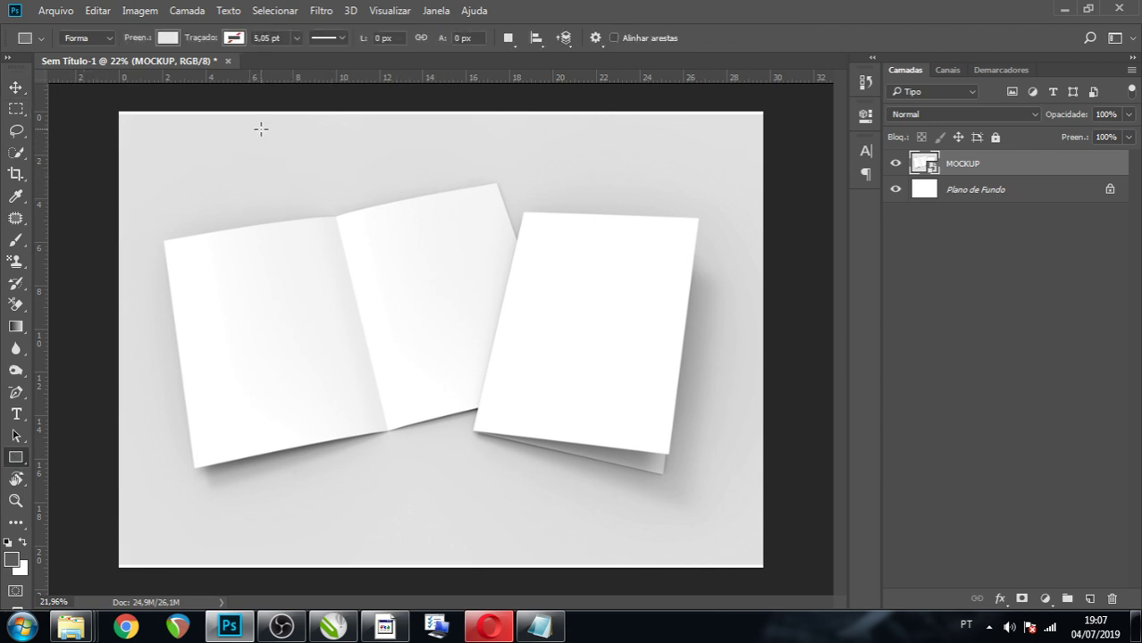
{"action": "left_click_drag", "start_coordinate": [260, 128], "coordinate": [527, 514]}
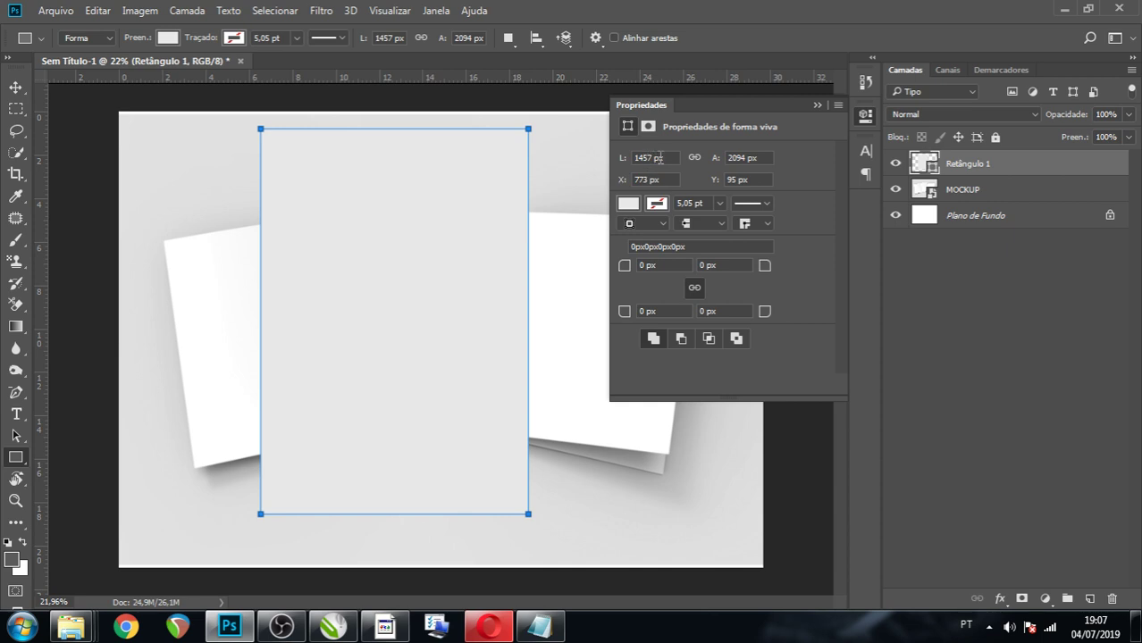
Resize the rectangle to 21 cm wide by 30 cm tall.
{"action": "left_click_drag", "start_coordinate": [668, 157], "coordinate": [636, 158]}
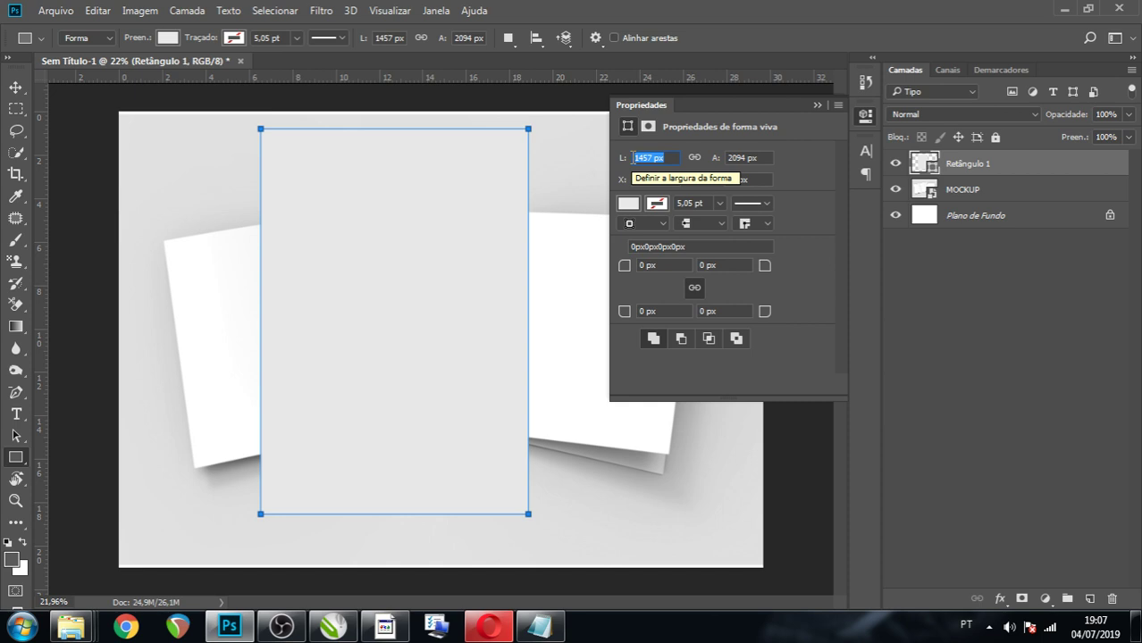
{"action": "type", "text": "21cm"}
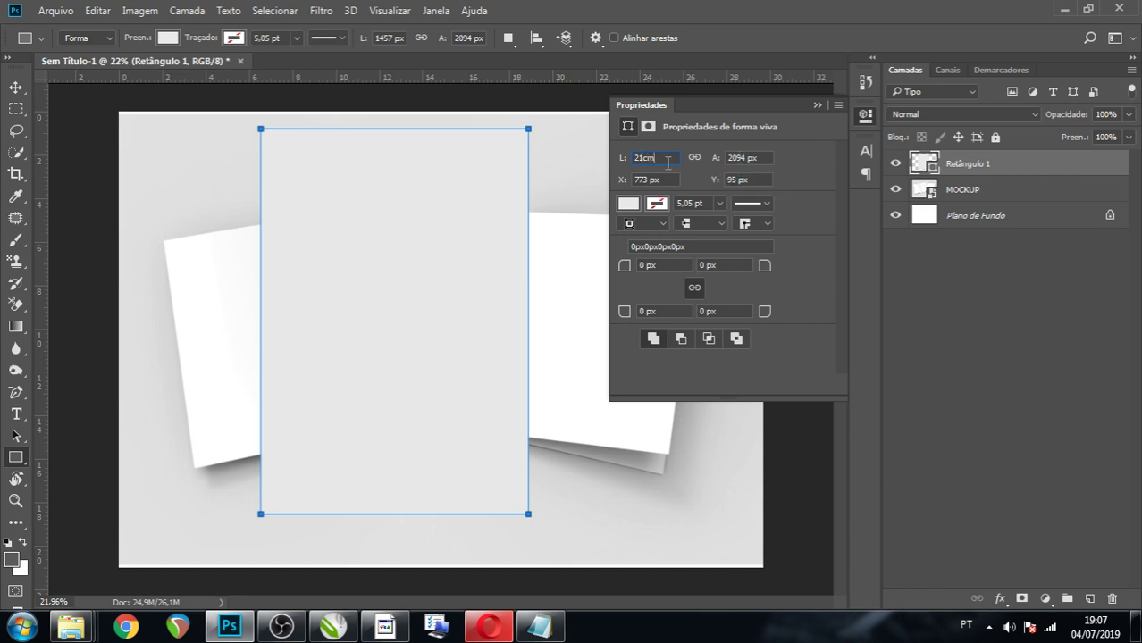
{"action": "left_click", "coordinate": [767, 160]}
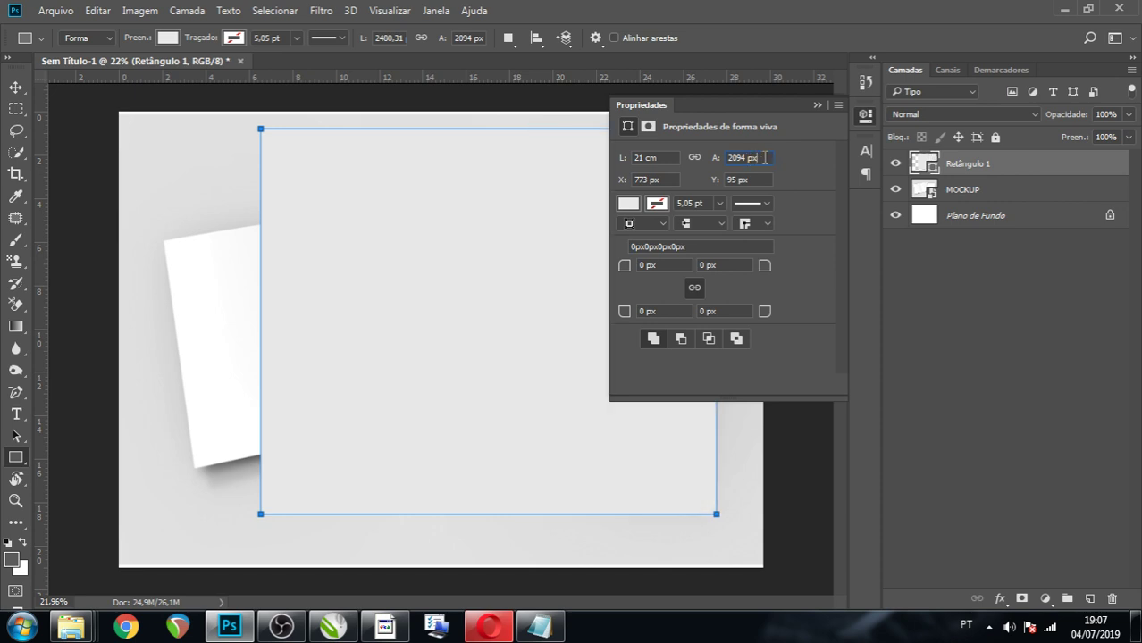
{"action": "type", "text": "30c"}
{"action": "type", "text": "m"}
{"action": "left_click", "coordinate": [657, 157]}
{"action": "left_click", "coordinate": [813, 103]}
{"action": "key", "text": "ctrl+minus"}
{"action": "key", "text": "ctrl+minus"}
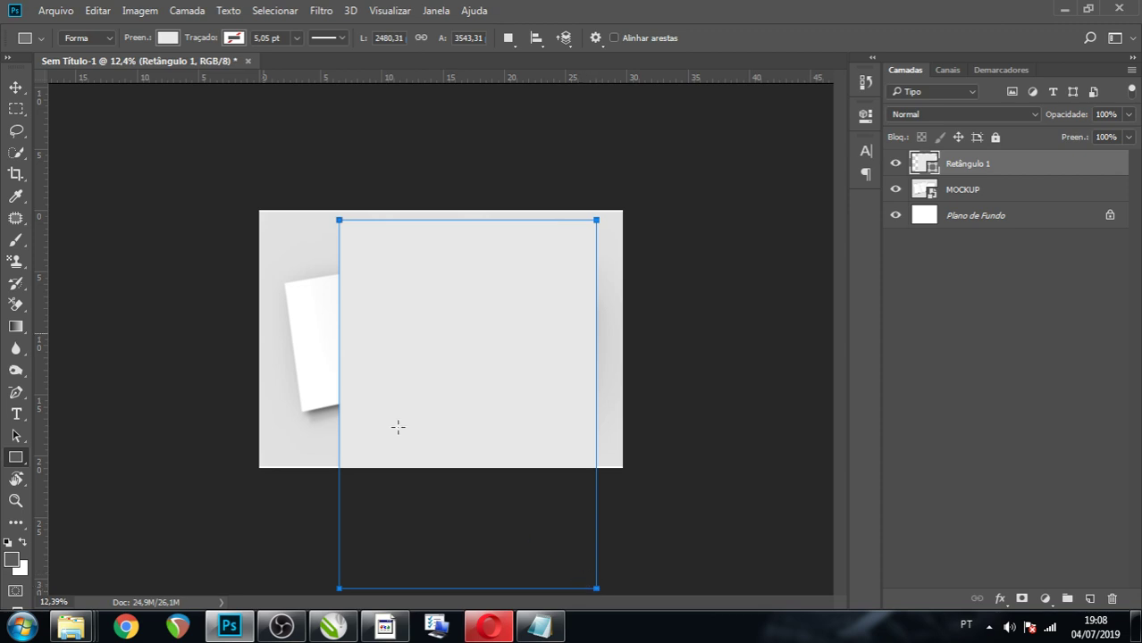
{"action": "key", "text": "v"}
{"action": "scroll", "coordinate": [510, 376], "scroll_direction": "down", "scroll_amount": 1}
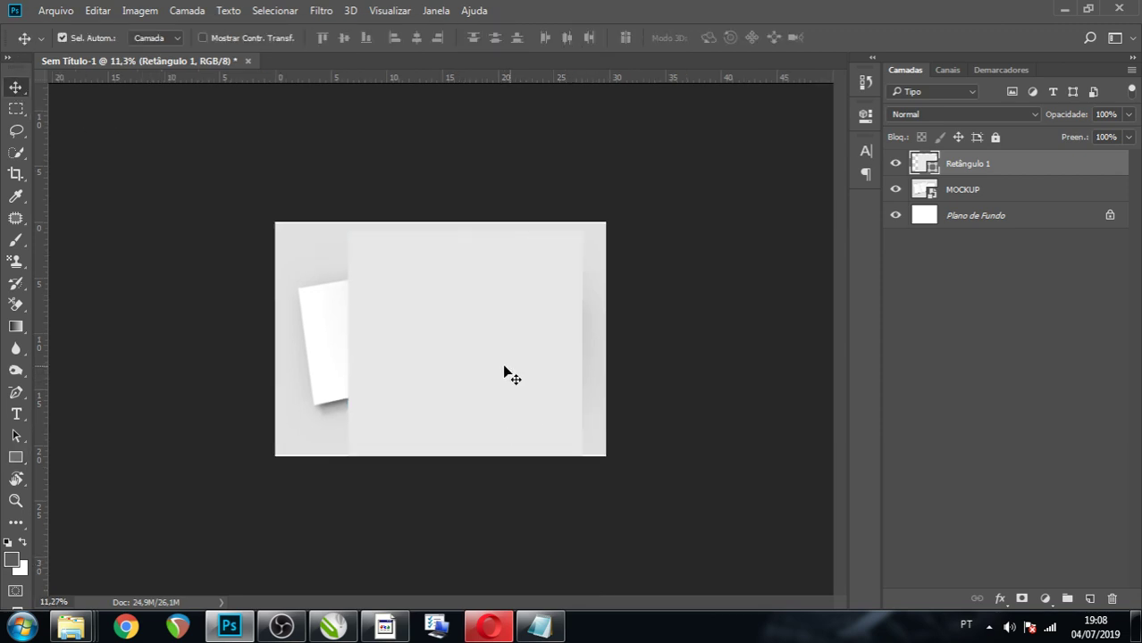
Change the Retângulo 1 fill colour to red ca1515.
{"action": "double_click", "coordinate": [931, 167]}
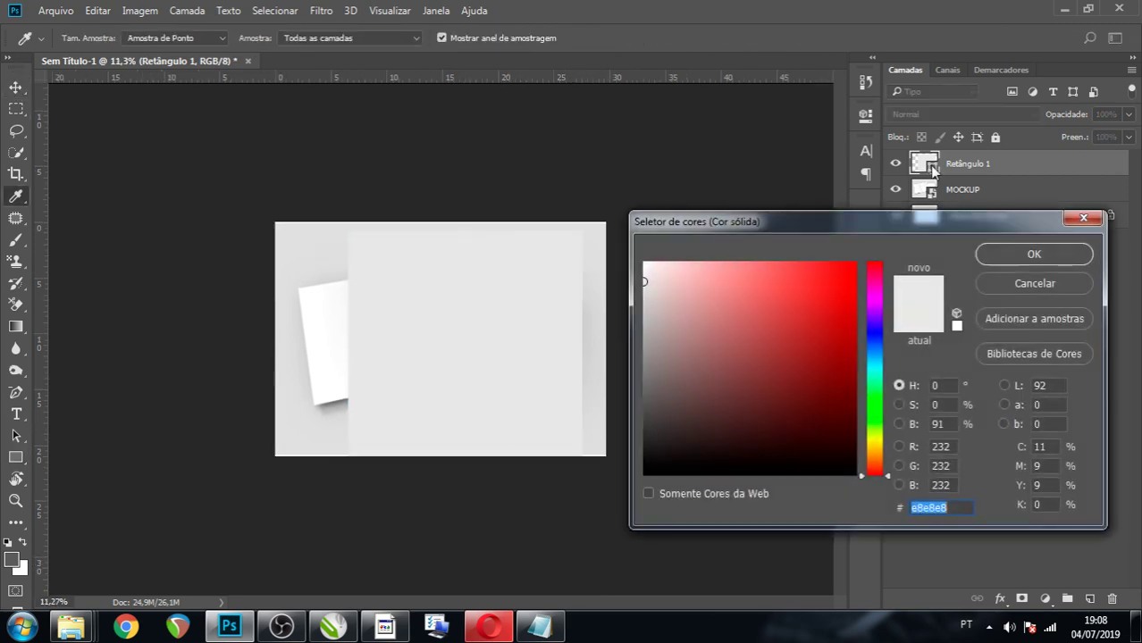
{"action": "left_click", "coordinate": [834, 305]}
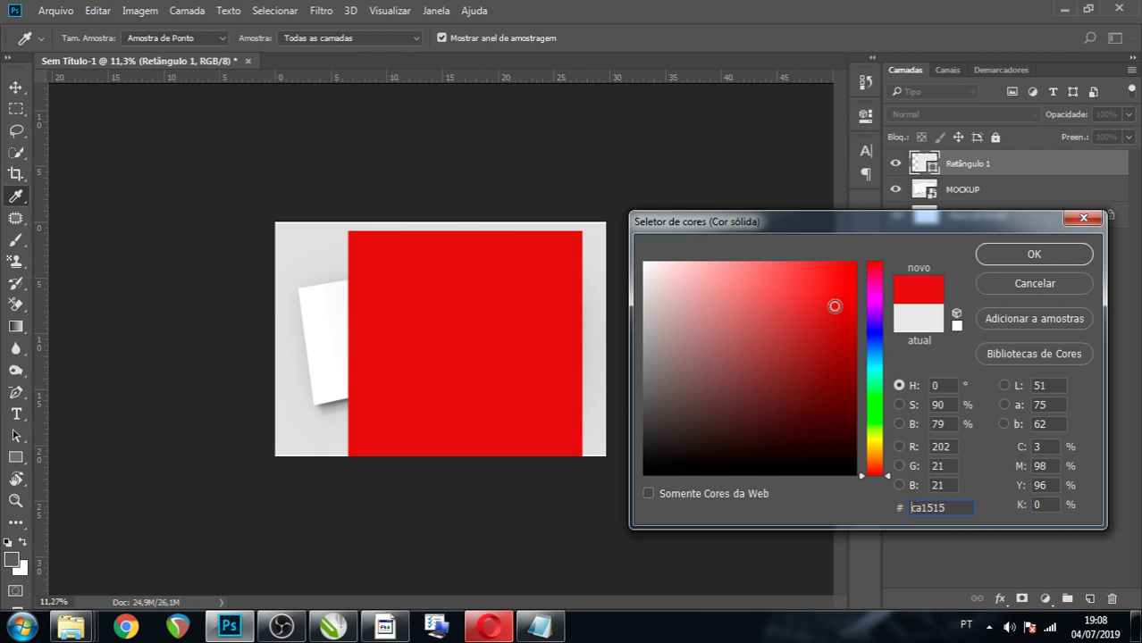
{"action": "left_click", "coordinate": [987, 255]}
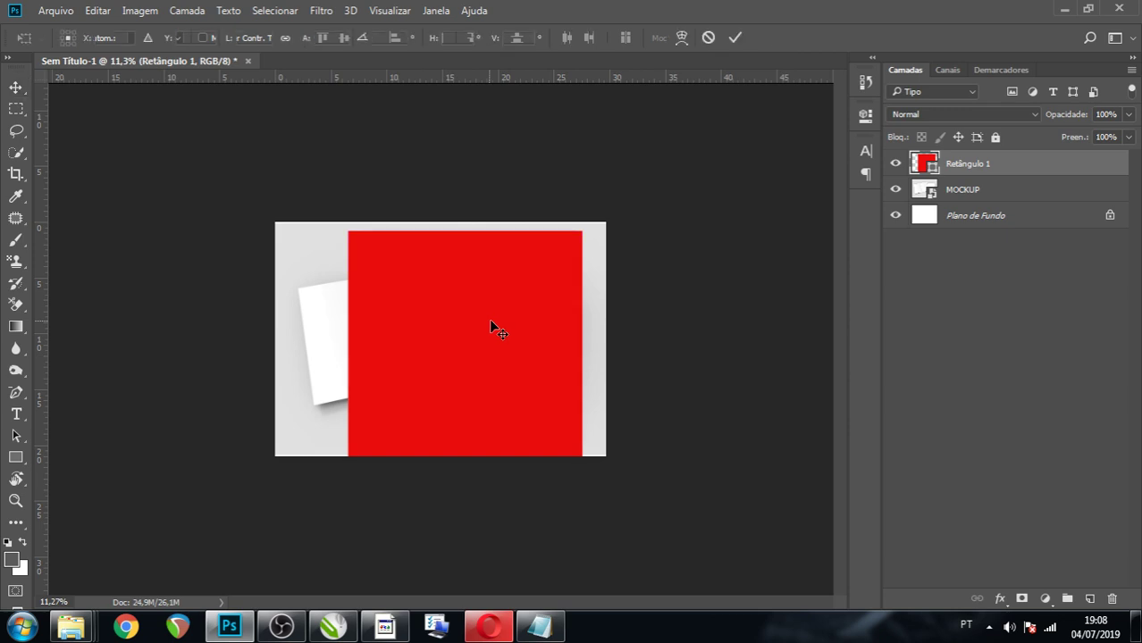
Try scaling the red rectangle down, then undo it to keep the full size.
{"action": "key", "text": "ctrl+t"}
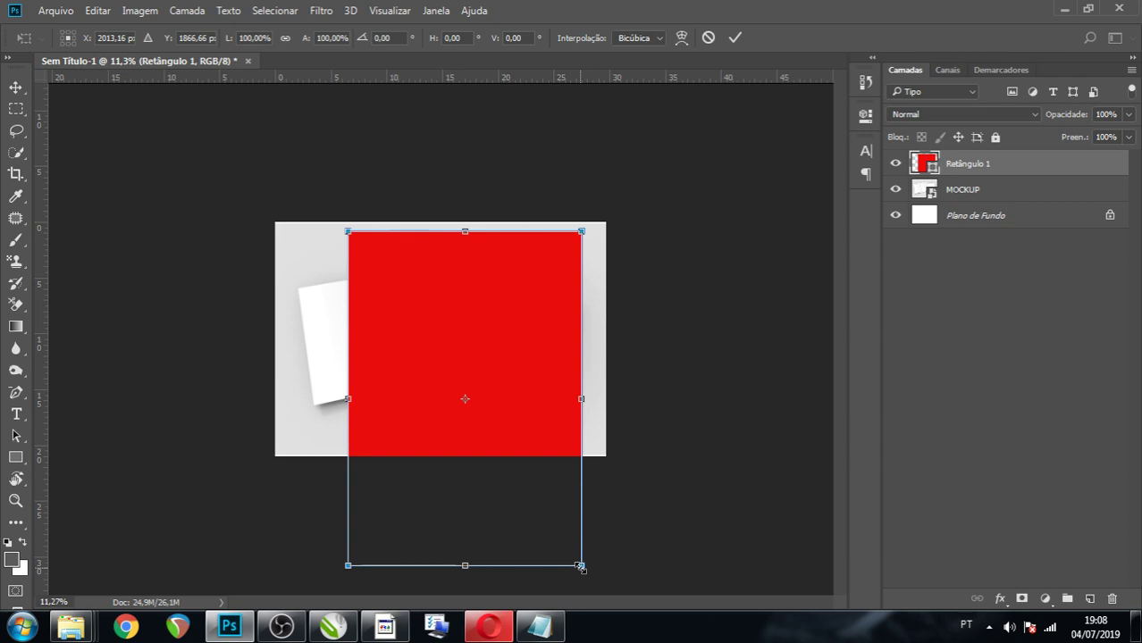
{"action": "mouse_move", "coordinate": [579, 566]}
{"action": "left_mouse_down"}
{"action": "mouse_move", "coordinate": [490, 422]}
{"action": "mouse_move", "coordinate": [492, 397]}
{"action": "left_mouse_up"}
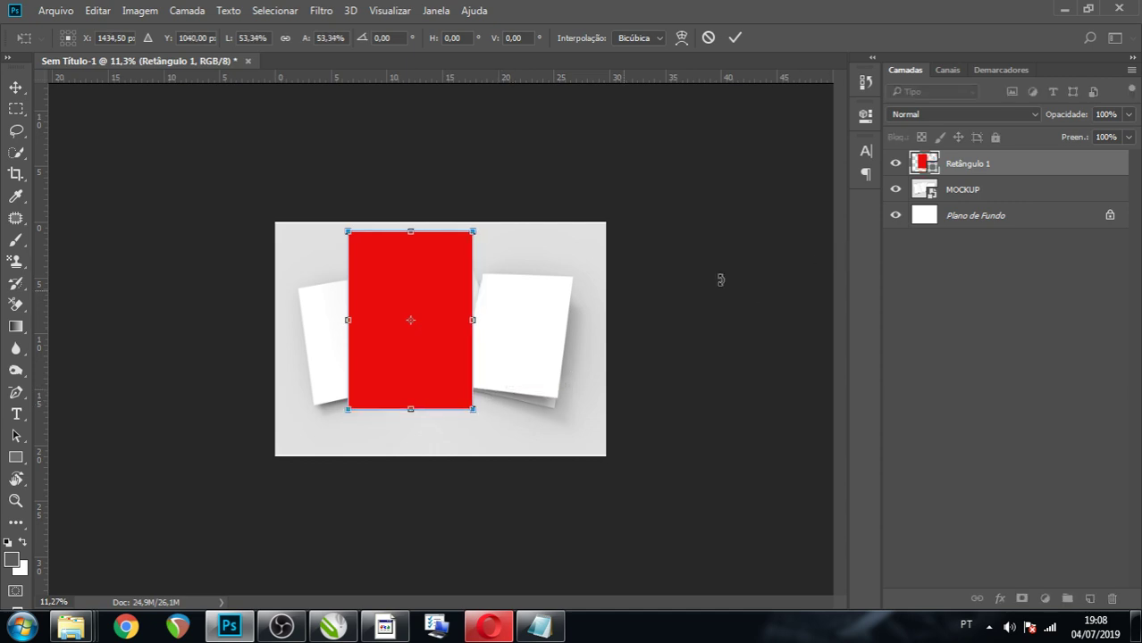
{"action": "key", "text": "ctrl+z"}
{"action": "key", "text": "Return"}
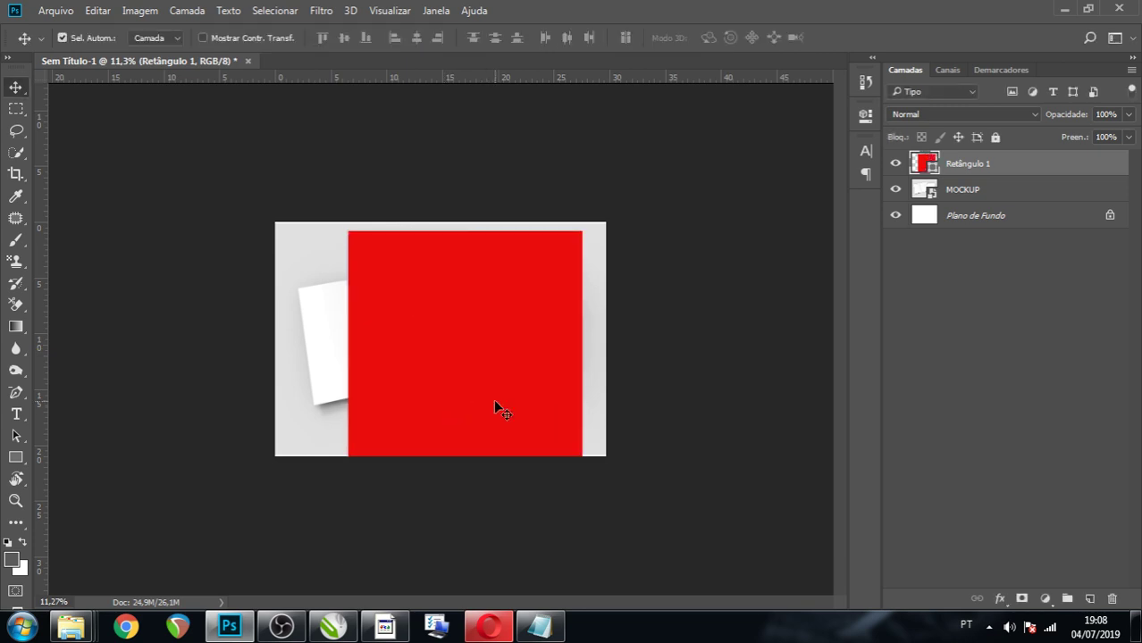
Convert Retângulo 1 to a smart object and scale it to portrait page size.
{"action": "right_click", "coordinate": [969, 163]}
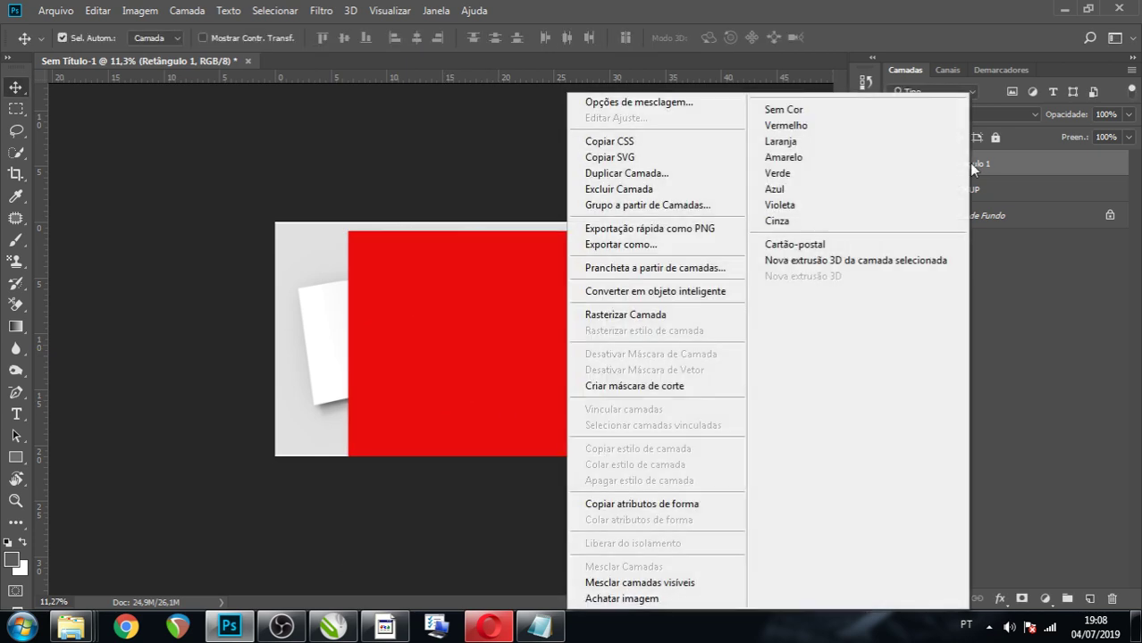
{"action": "left_click", "coordinate": [675, 299]}
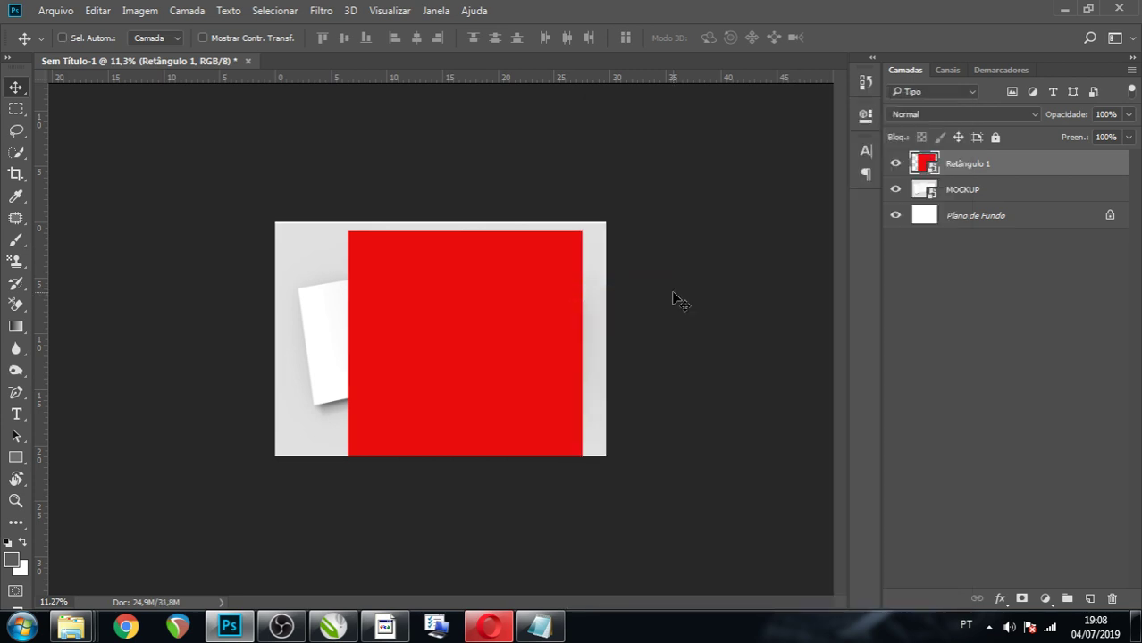
{"action": "key", "text": "ctrl+t"}
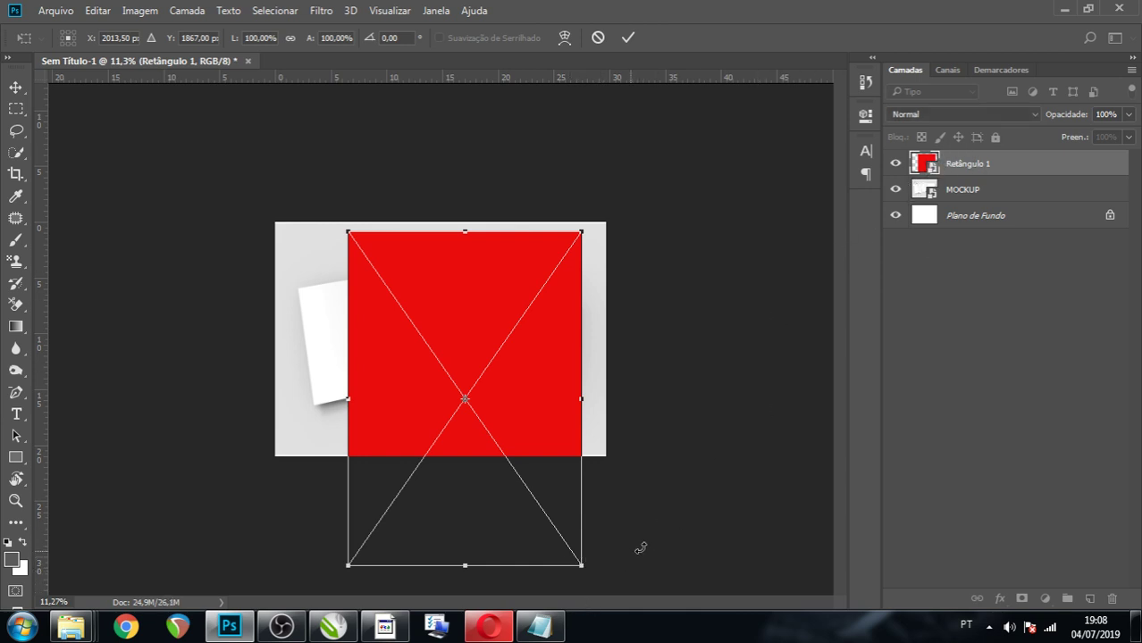
{"action": "left_click_drag", "start_coordinate": [579, 567], "coordinate": [474, 357]}
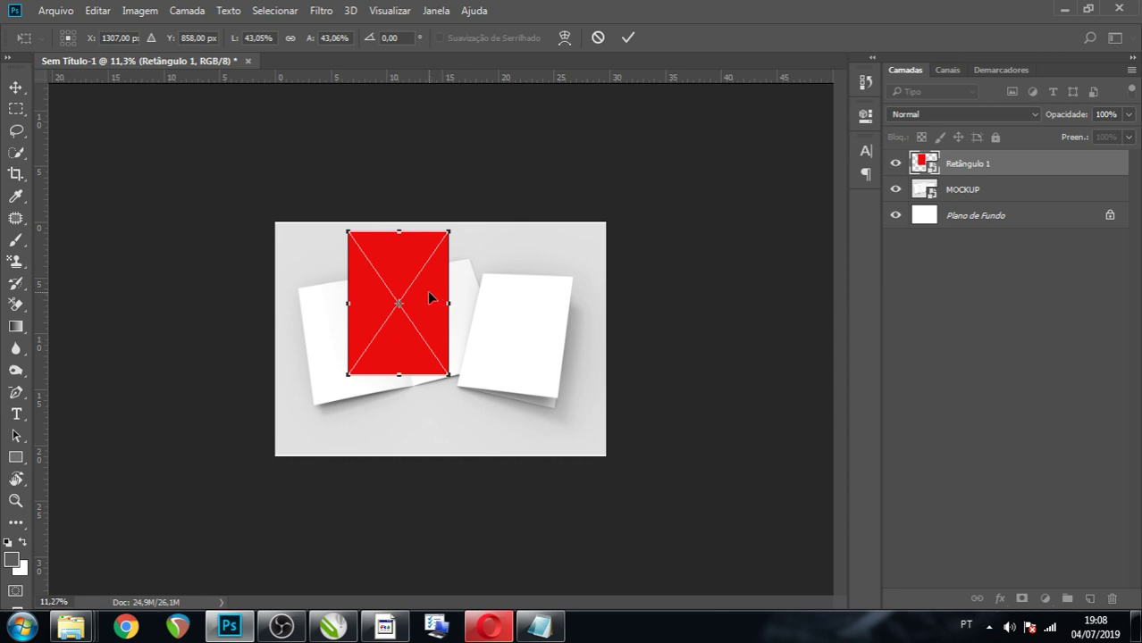
{"action": "key", "text": "Return"}
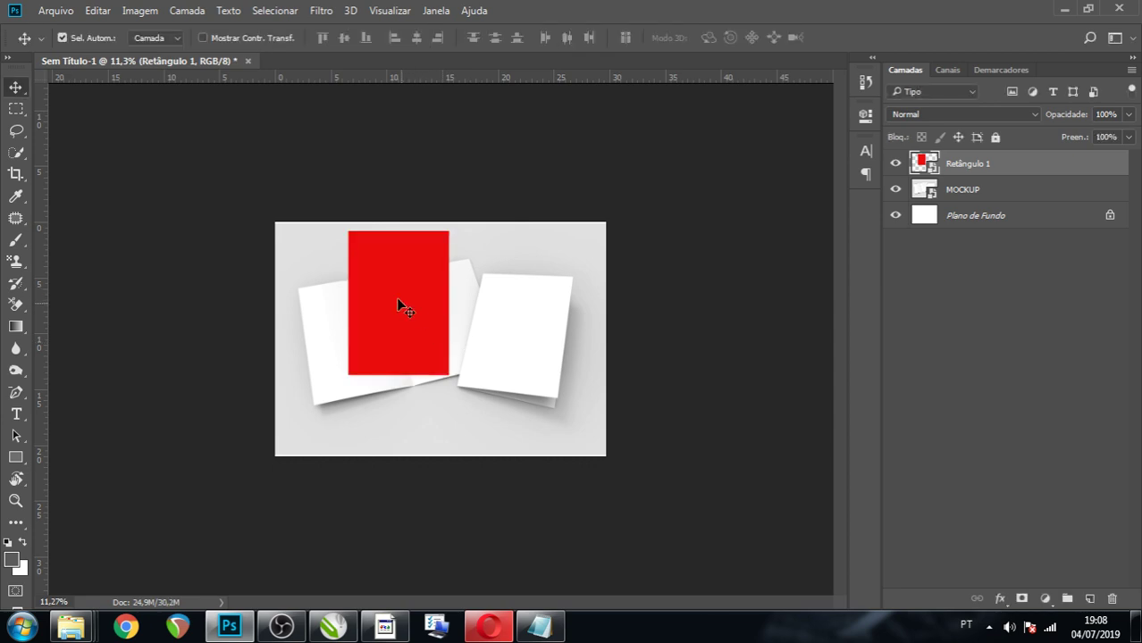
Move the rectangle over the brochure and lower its opacity to 24%.
{"action": "mouse_move", "coordinate": [398, 301]}
{"action": "left_mouse_down"}
{"action": "mouse_move", "coordinate": [515, 336]}
{"action": "mouse_move", "coordinate": [277, 271]}
{"action": "left_mouse_up"}
{"action": "key", "text": "ctrl+0"}
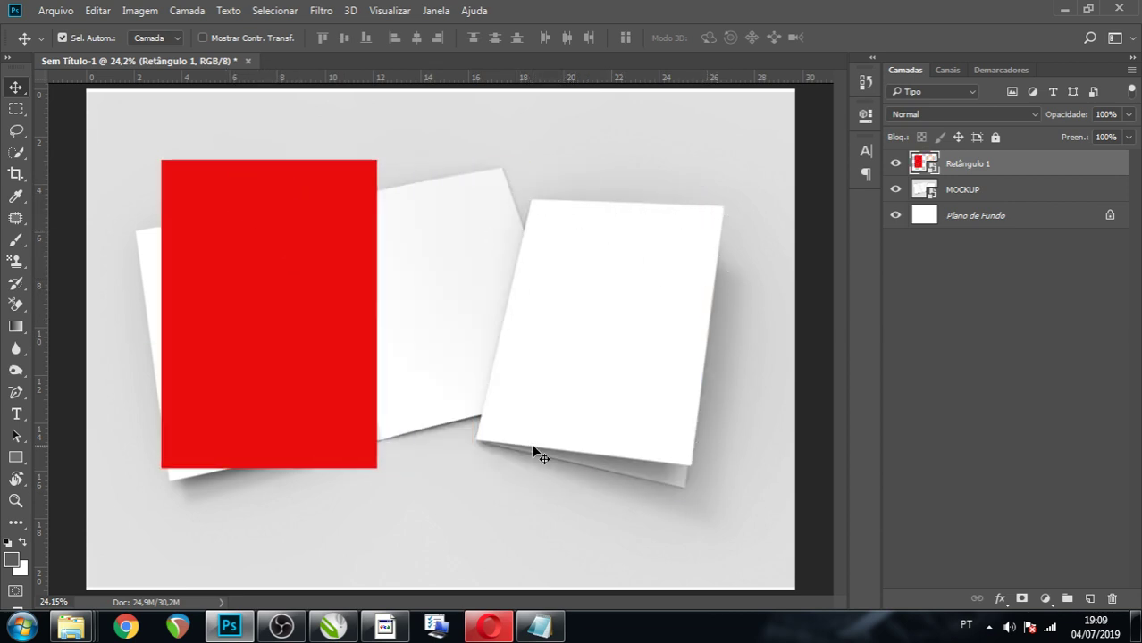
{"action": "left_click", "coordinate": [1129, 115]}
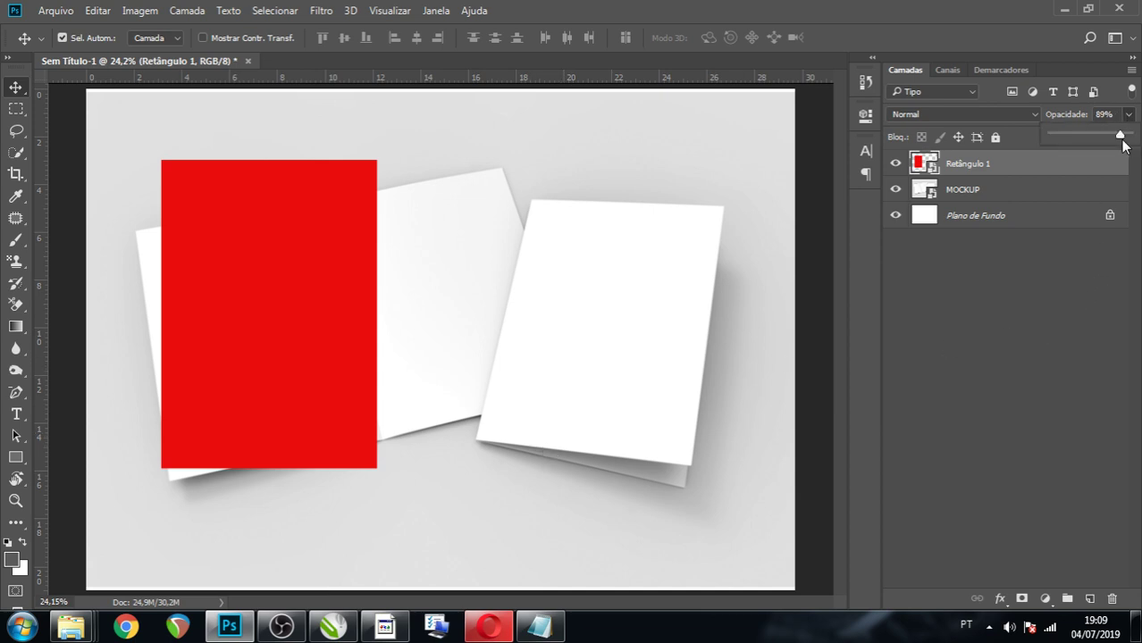
{"action": "left_click_drag", "start_coordinate": [1129, 134], "coordinate": [1075, 176]}
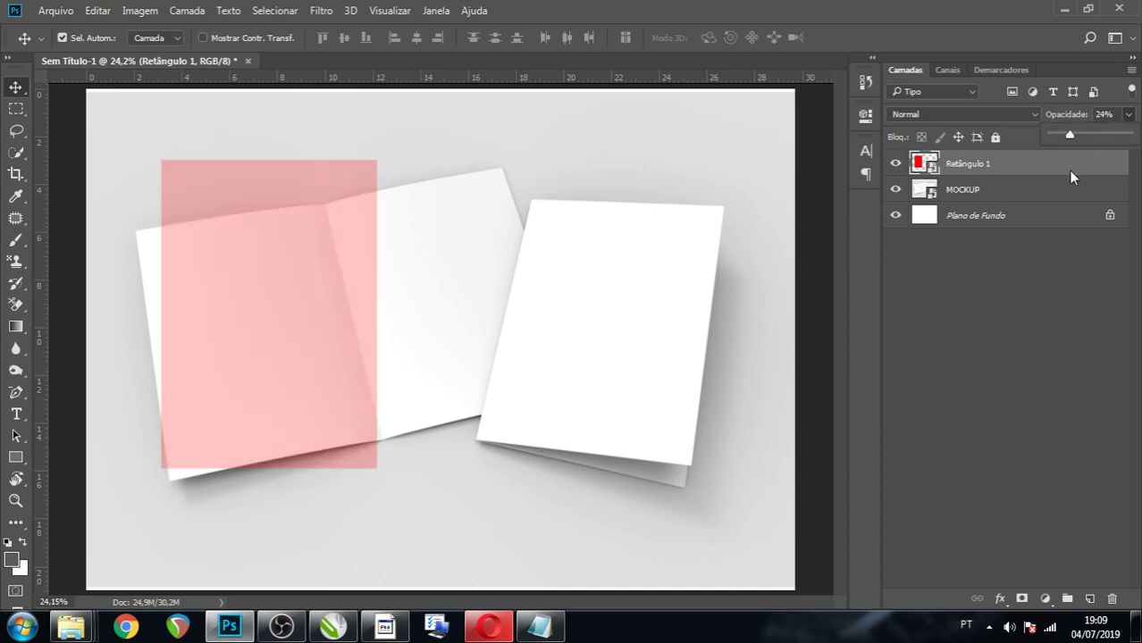
Align the translucent rectangle's lower-left corner with the right page's corner.
{"action": "mouse_move", "coordinate": [227, 263]}
{"action": "left_mouse_down"}
{"action": "mouse_move", "coordinate": [583, 301]}
{"action": "mouse_move", "coordinate": [583, 277]}
{"action": "mouse_move", "coordinate": [521, 225]}
{"action": "left_mouse_up"}
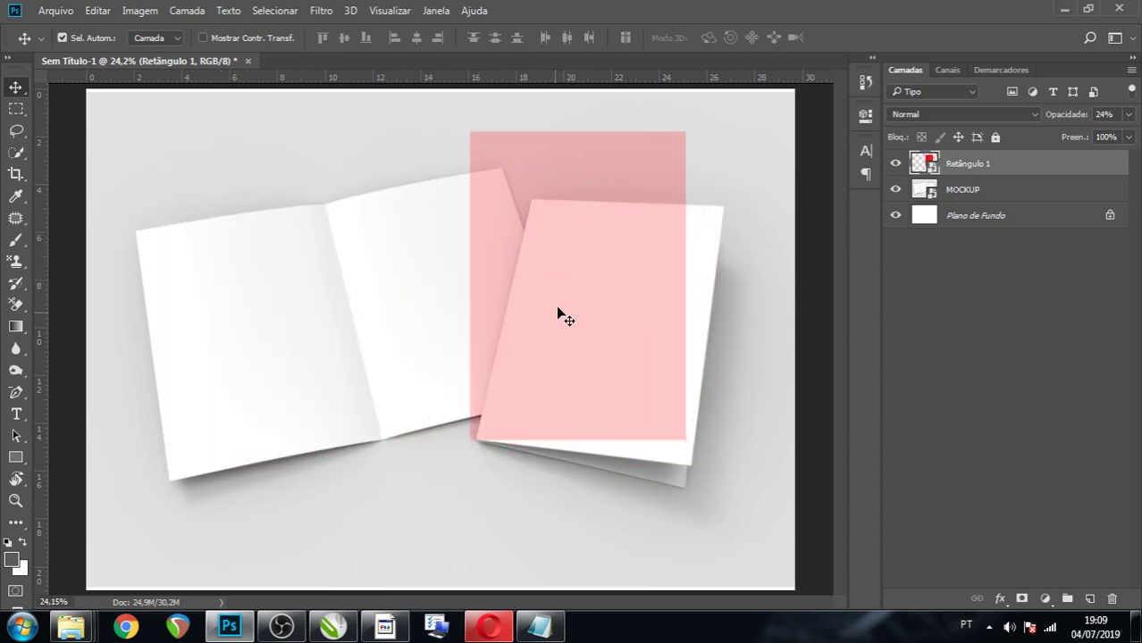
{"action": "left_click_drag", "start_coordinate": [558, 307], "coordinate": [552, 322]}
{"action": "scroll", "coordinate": [528, 449], "scroll_direction": "up", "scroll_amount": 2}
{"action": "scroll", "coordinate": [497, 451], "scroll_direction": "up", "scroll_amount": 3}
{"action": "scroll", "coordinate": [482, 449], "scroll_direction": "up", "scroll_amount": 1}
{"action": "scroll", "coordinate": [466, 442], "scroll_direction": "up", "scroll_amount": 2}
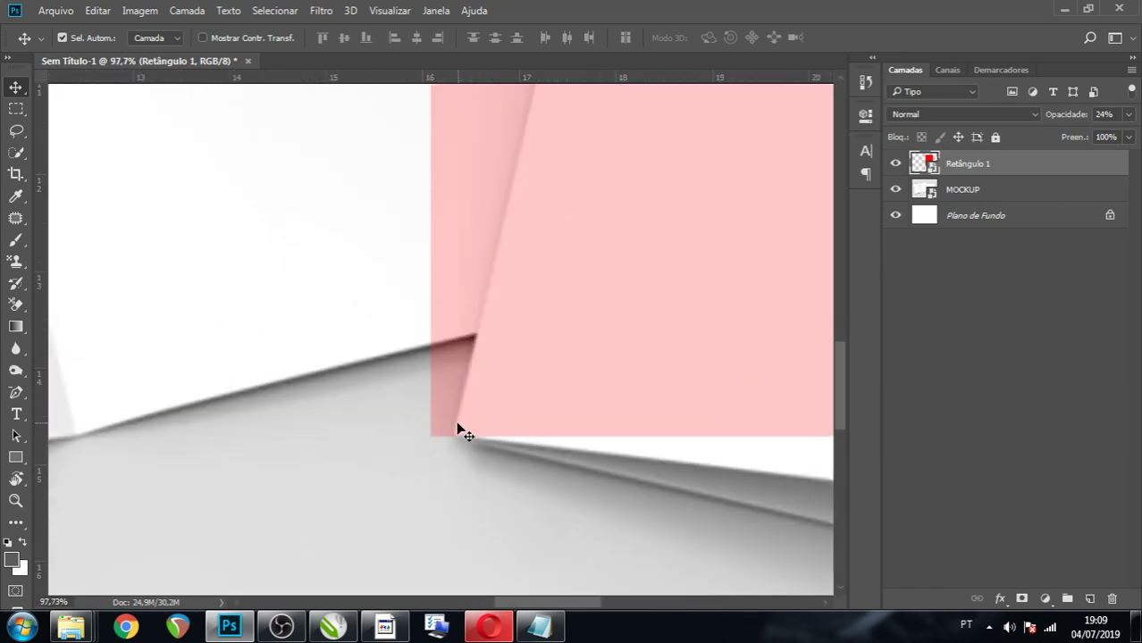
{"action": "left_click_drag", "start_coordinate": [458, 429], "coordinate": [478, 424]}
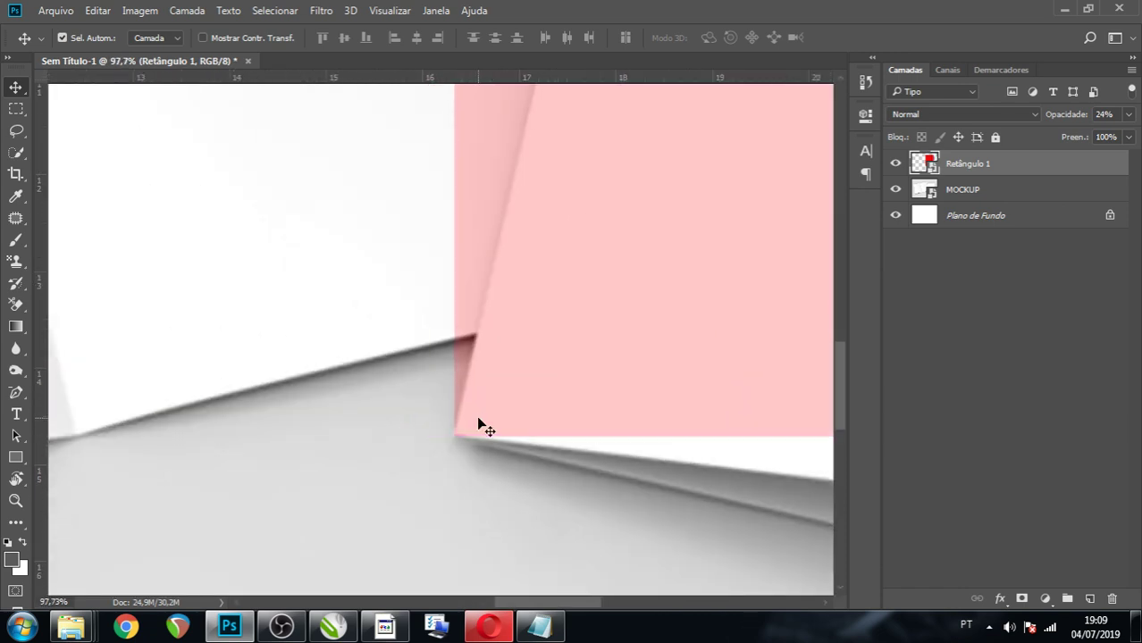
{"action": "scroll", "coordinate": [355, 472], "scroll_direction": "down", "scroll_amount": 3}
{"action": "scroll", "coordinate": [350, 476], "scroll_direction": "down", "scroll_amount": 2}
{"action": "scroll", "coordinate": [347, 483], "scroll_direction": "down", "scroll_amount": 3}
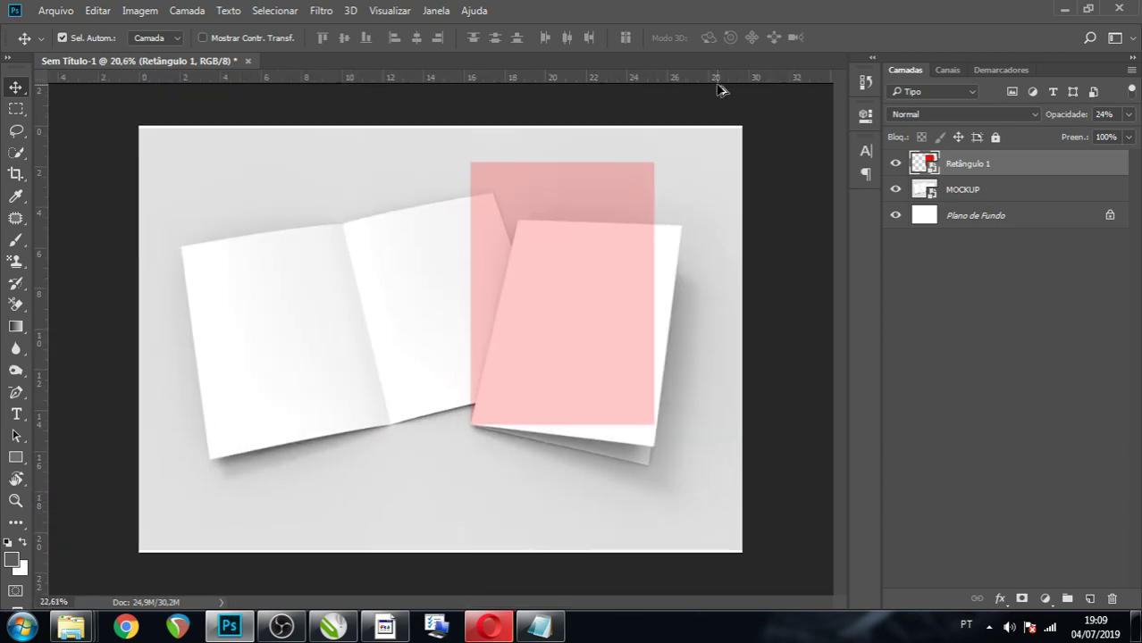
Free-transform the rectangle, dragging its lower-right corner onto the page's bottom corner.
{"action": "key", "text": "ctrl+t"}
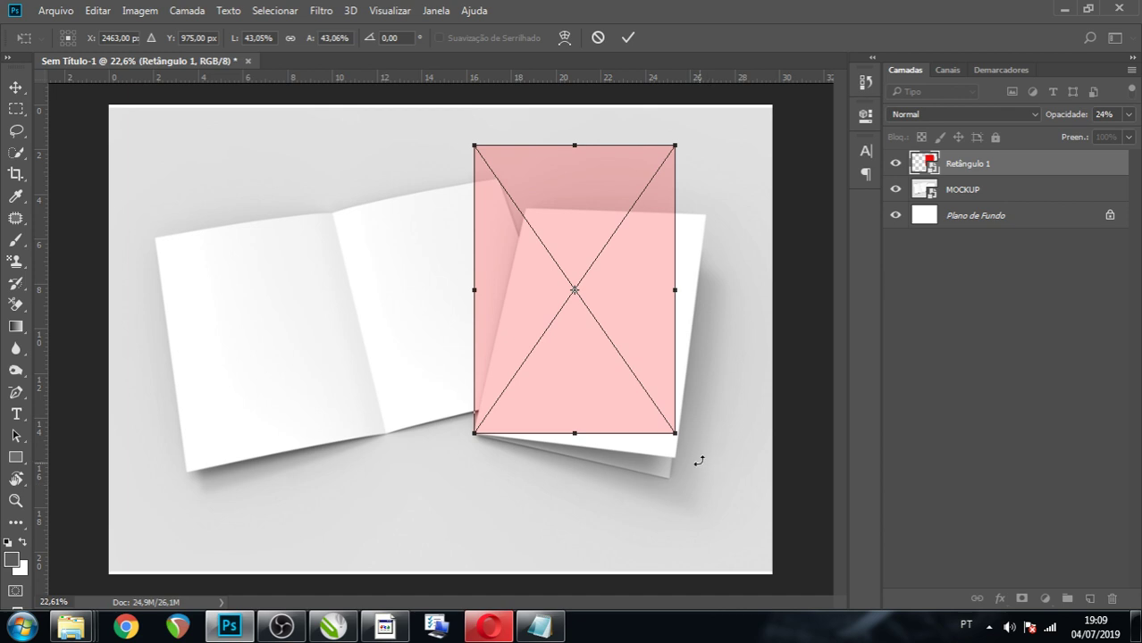
{"action": "scroll", "coordinate": [699, 461], "scroll_direction": "up", "scroll_amount": 1}
{"action": "scroll", "coordinate": [677, 443], "scroll_direction": "up", "scroll_amount": 1}
{"action": "scroll", "coordinate": [676, 443], "scroll_direction": "up", "scroll_amount": 1}
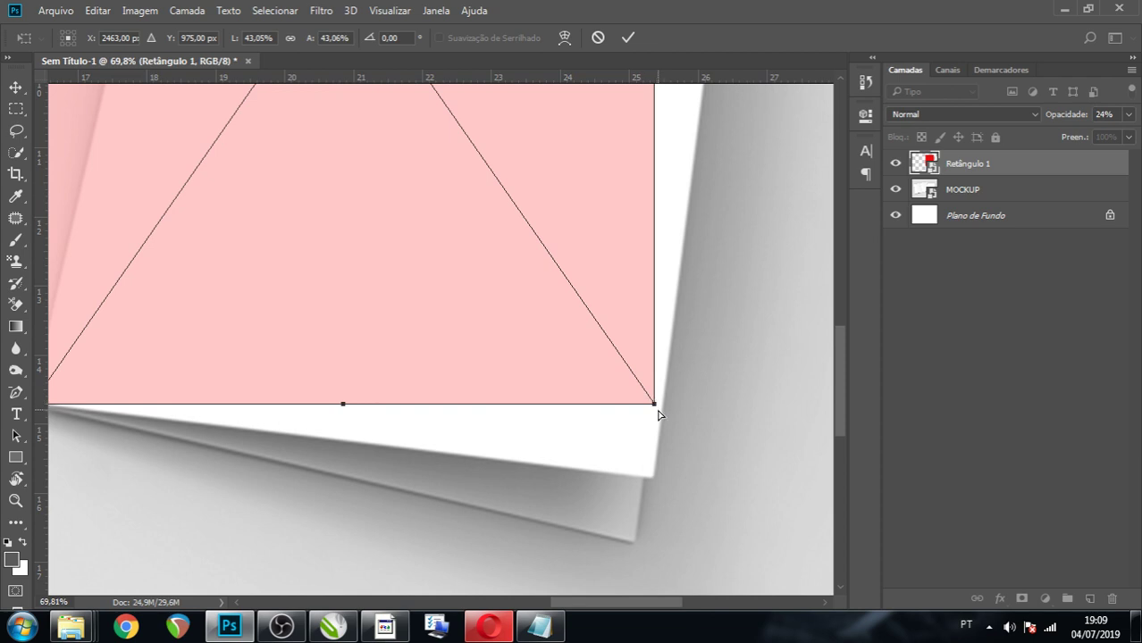
{"action": "left_click_drag", "start_coordinate": [655, 407], "coordinate": [650, 475]}
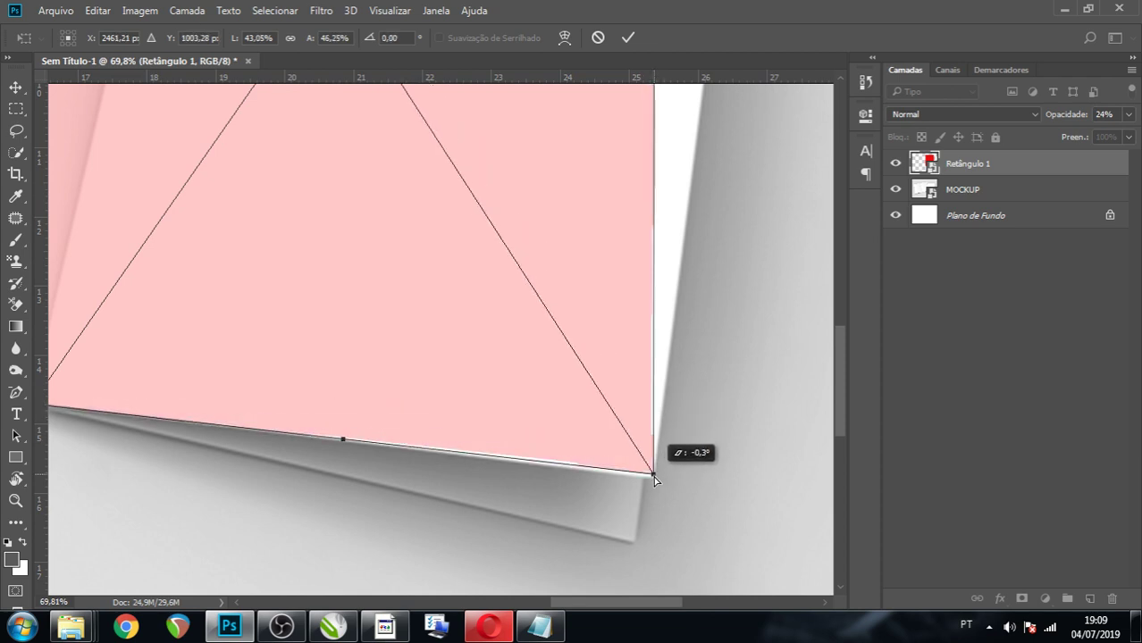
{"action": "left_click_drag", "start_coordinate": [650, 475], "coordinate": [653, 478]}
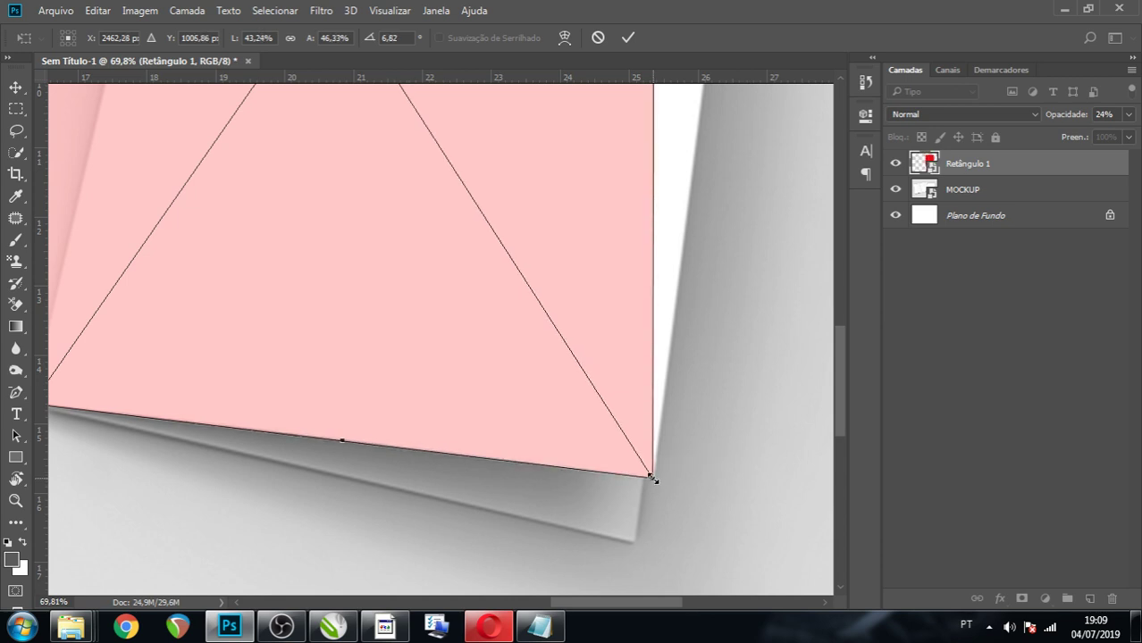
Drag the upper-right corner onto the right page's top corner.
{"action": "scroll", "coordinate": [653, 478], "scroll_direction": "down", "scroll_amount": 3}
{"action": "scroll", "coordinate": [657, 489], "scroll_direction": "down", "scroll_amount": 3}
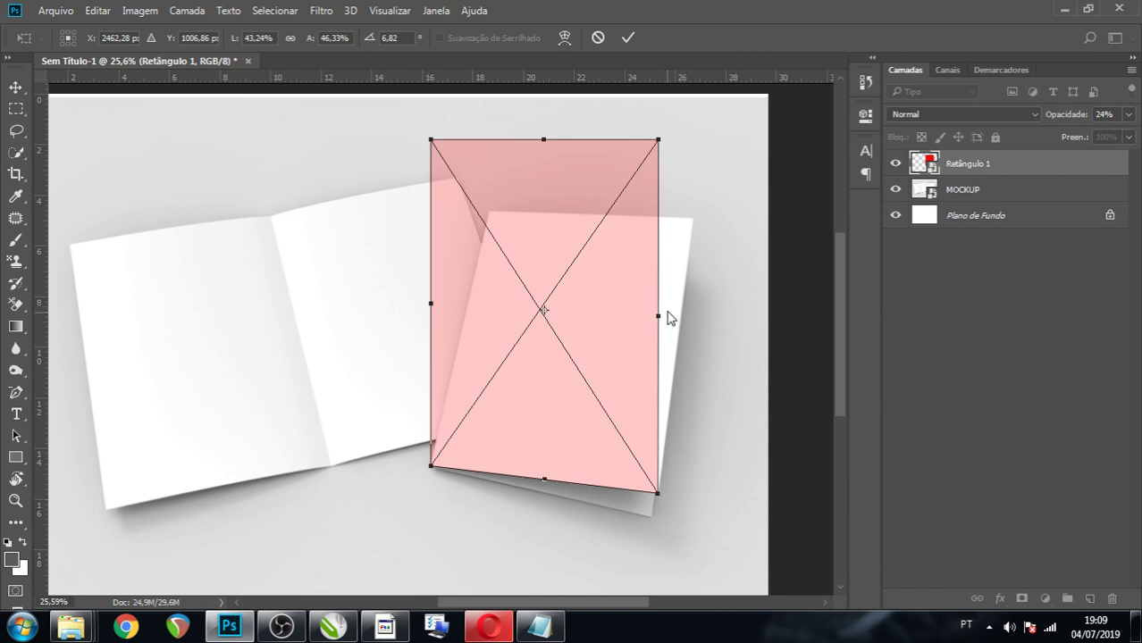
{"action": "scroll", "coordinate": [662, 129], "scroll_direction": "up", "scroll_amount": 1}
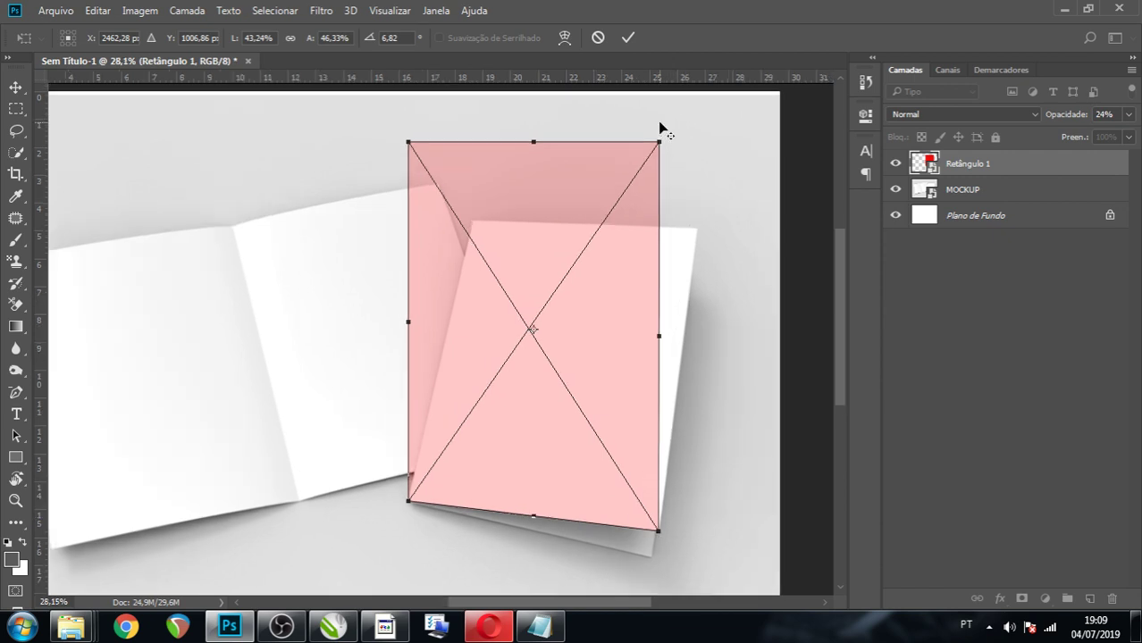
{"action": "scroll", "coordinate": [659, 123], "scroll_direction": "up", "scroll_amount": 1}
{"action": "scroll", "coordinate": [659, 123], "scroll_direction": "up", "scroll_amount": 1}
{"action": "scroll", "coordinate": [659, 129], "scroll_direction": "up", "scroll_amount": 2}
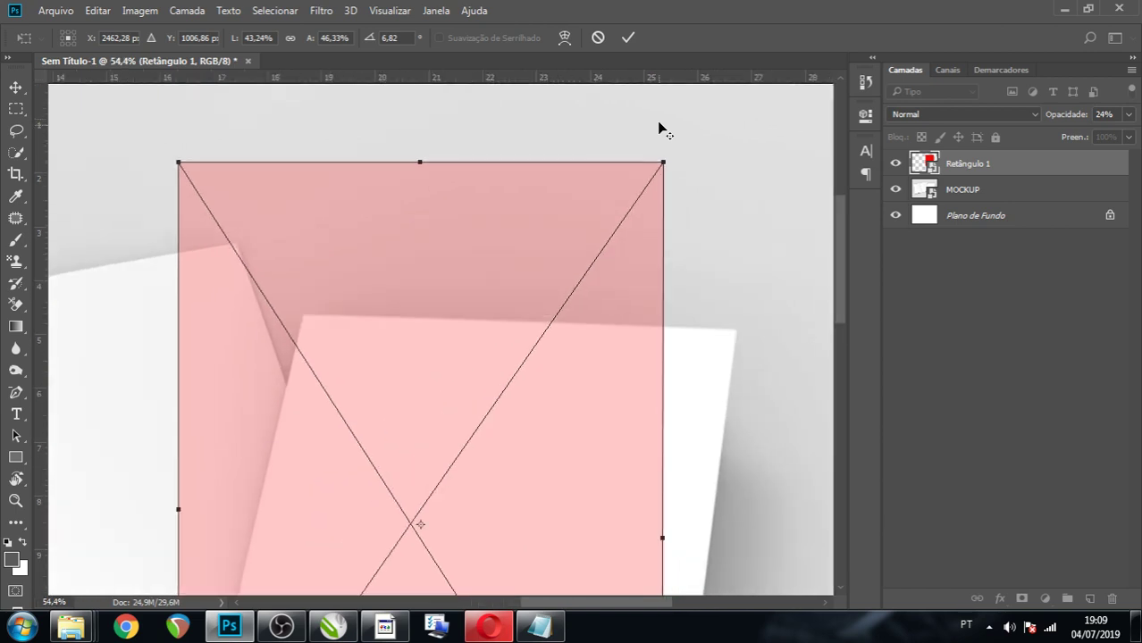
{"action": "scroll", "coordinate": [658, 125], "scroll_direction": "up", "scroll_amount": 1}
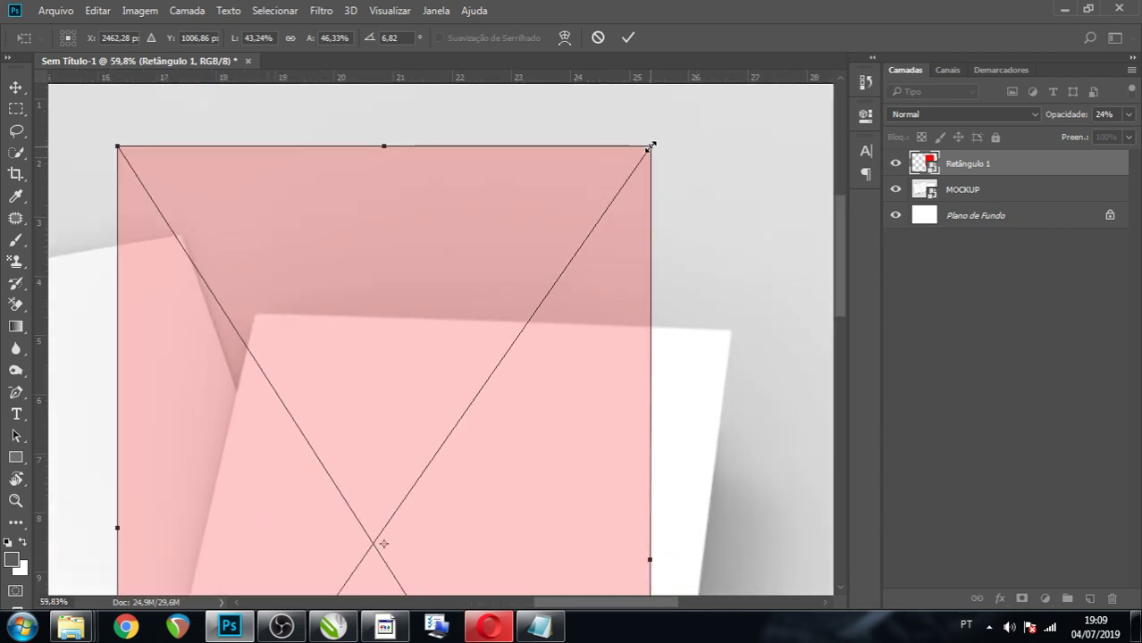
{"action": "left_click_drag", "start_coordinate": [651, 147], "coordinate": [733, 335]}
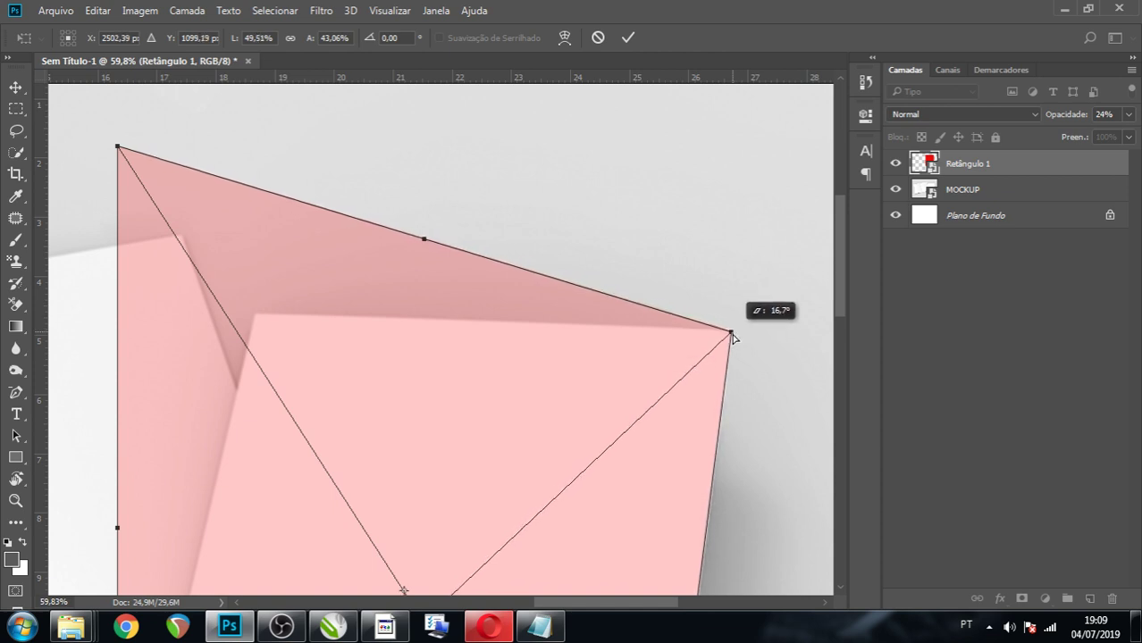
{"action": "left_click_drag", "start_coordinate": [731, 332], "coordinate": [732, 335]}
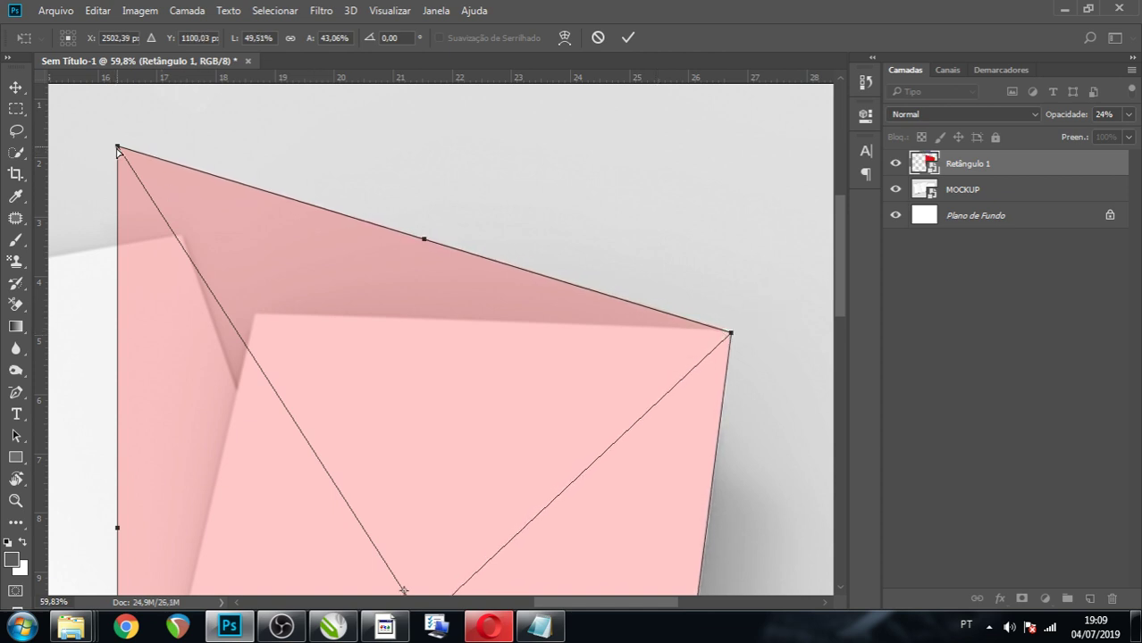
Move the upper-left corner onto the page corner and fine-tune the corner positions.
{"action": "mouse_move", "coordinate": [117, 148]}
{"action": "left_mouse_down"}
{"action": "mouse_move", "coordinate": [238, 320]}
{"action": "mouse_move", "coordinate": [258, 315]}
{"action": "left_mouse_up"}
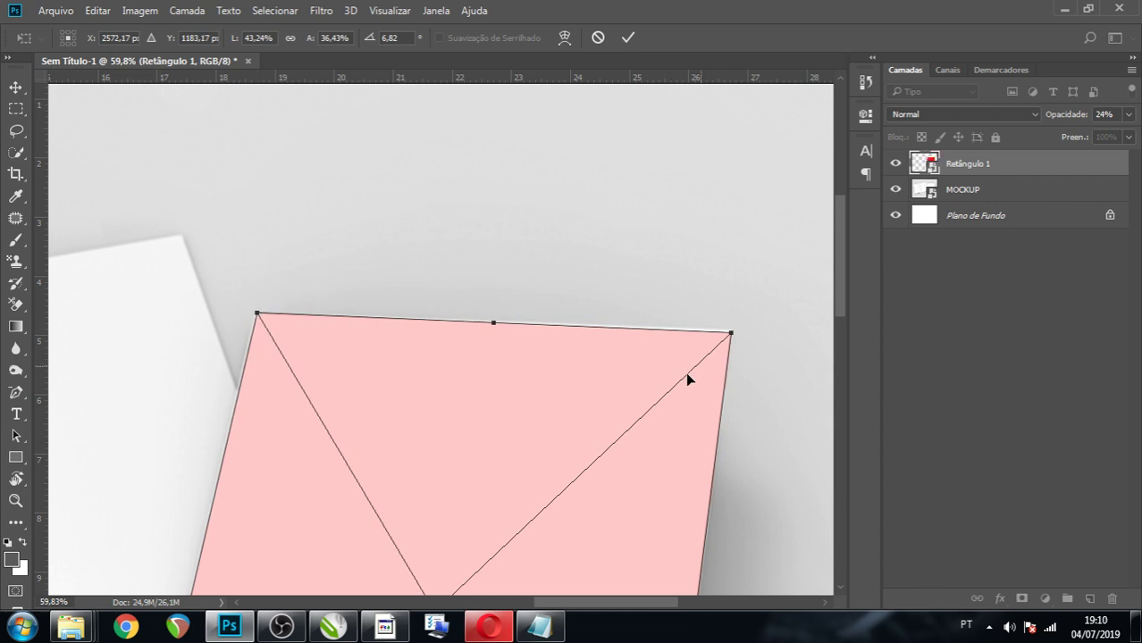
{"action": "scroll", "coordinate": [731, 330], "scroll_direction": "up", "scroll_amount": 2}
{"action": "scroll", "coordinate": [733, 335], "scroll_direction": "up", "scroll_amount": 2}
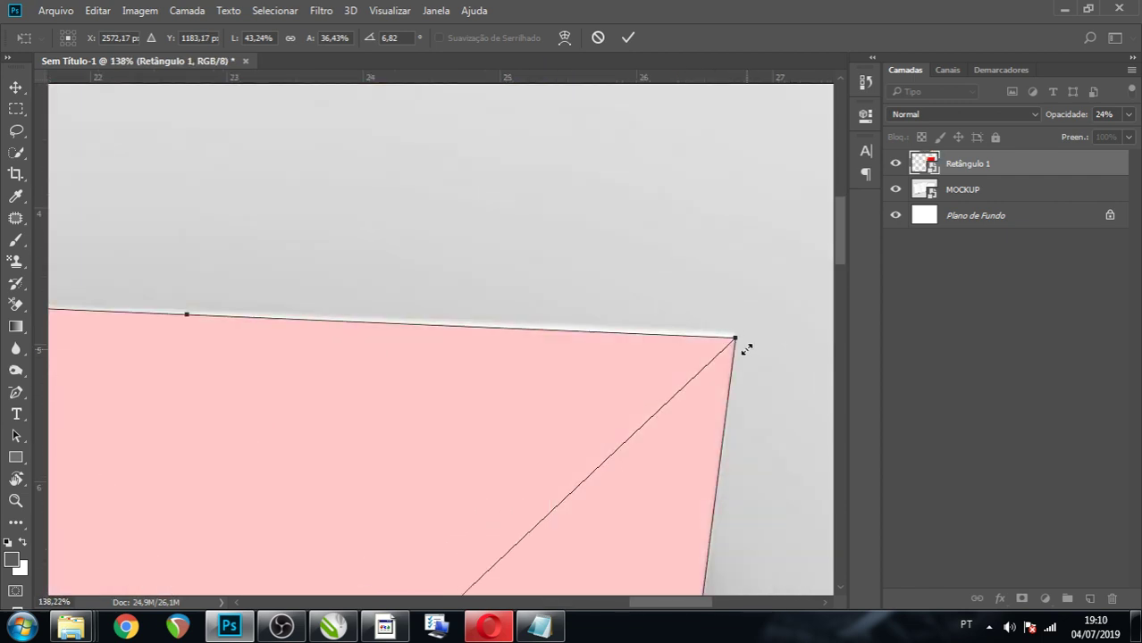
{"action": "left_click_drag", "start_coordinate": [735, 340], "coordinate": [734, 337]}
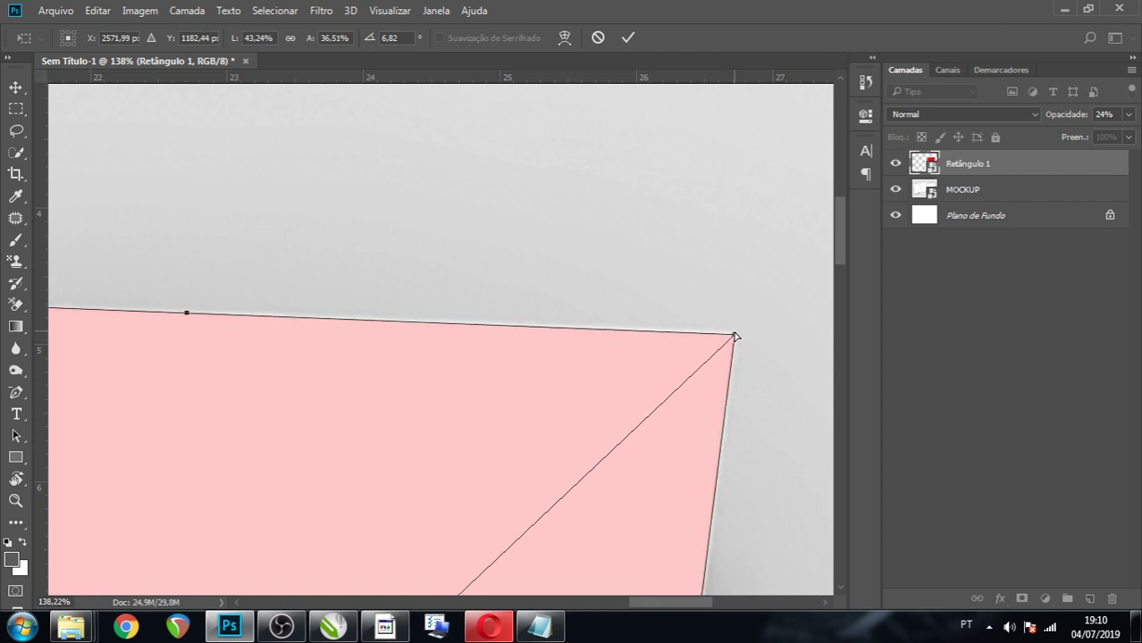
{"action": "left_click_drag", "start_coordinate": [735, 336], "coordinate": [734, 335]}
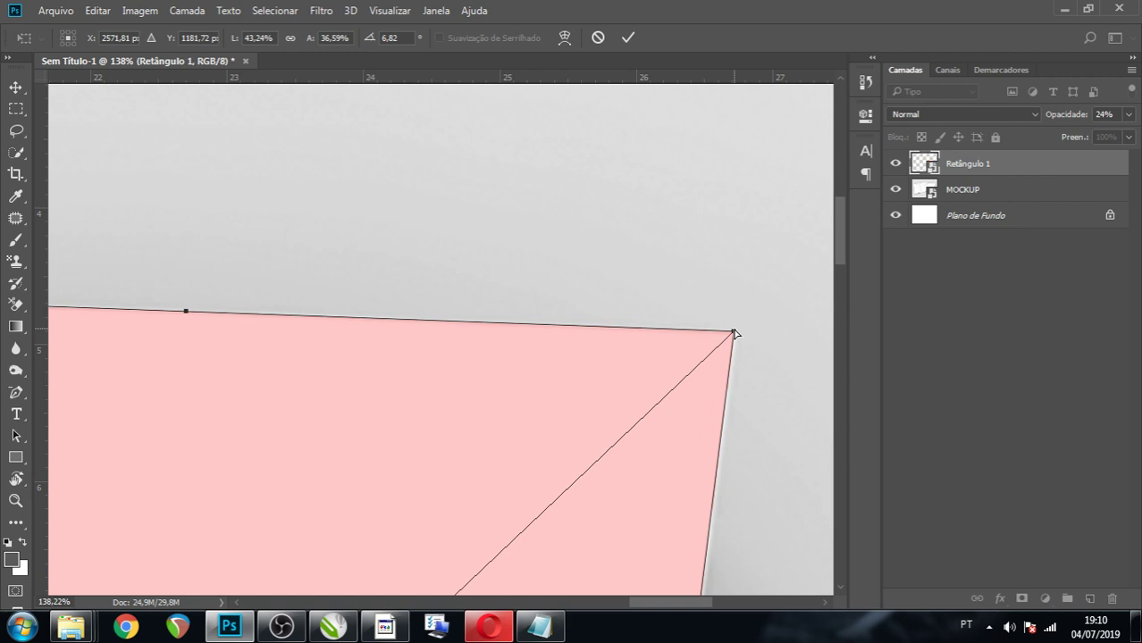
{"action": "scroll", "coordinate": [718, 312], "scroll_direction": "down", "scroll_amount": 1}
{"action": "scroll", "coordinate": [721, 319], "scroll_direction": "down", "scroll_amount": 1}
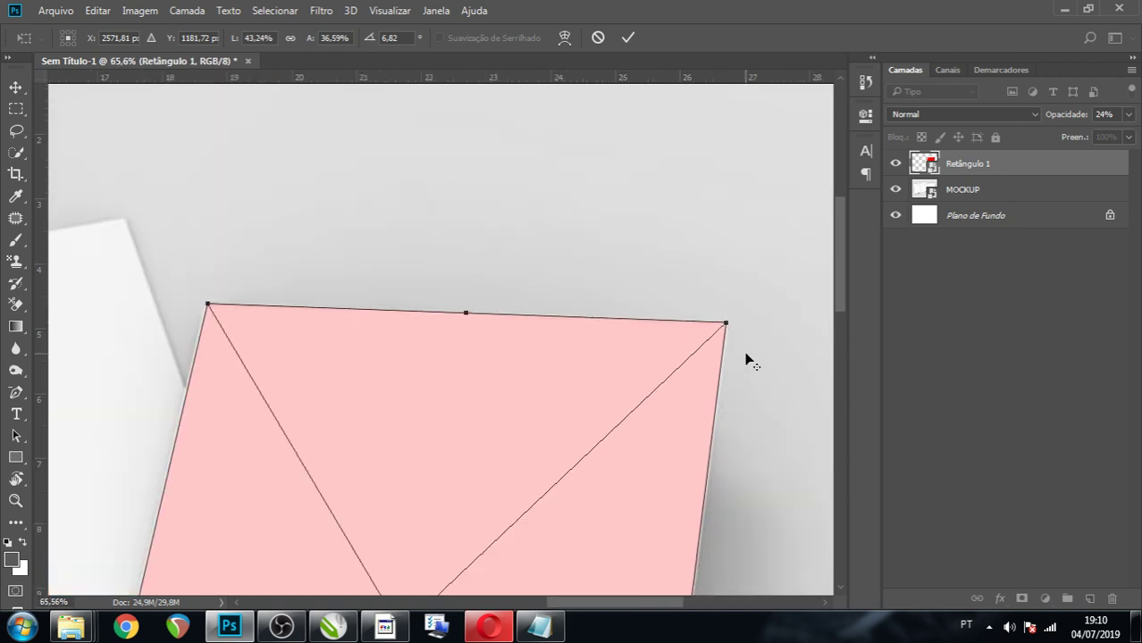
{"action": "scroll", "coordinate": [747, 356], "scroll_direction": "up", "scroll_amount": 2}
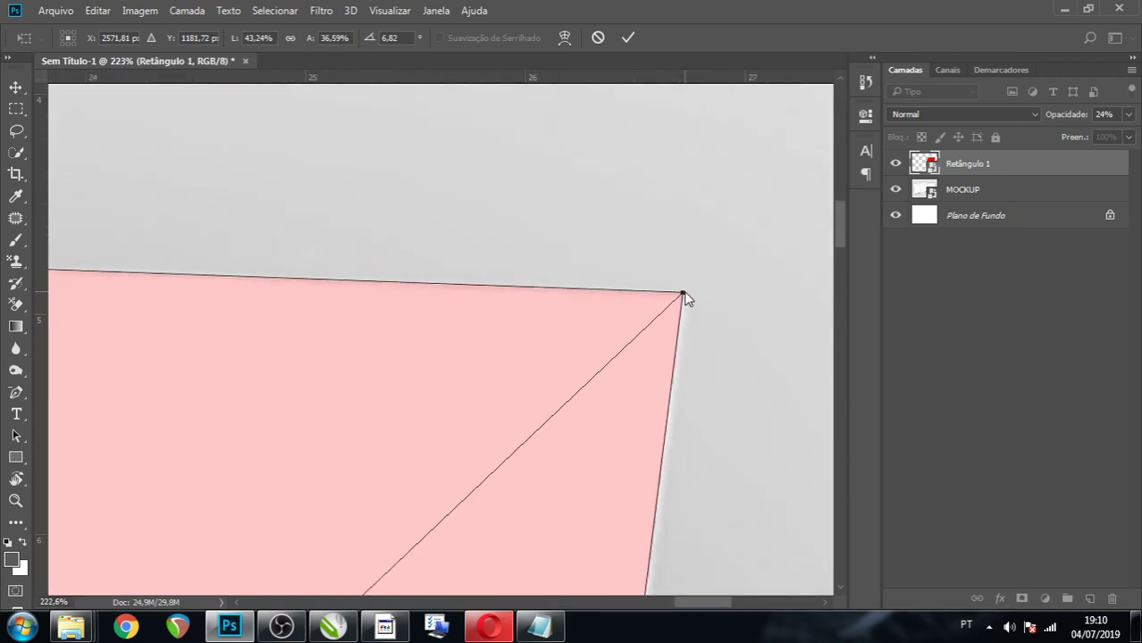
{"action": "left_click_drag", "start_coordinate": [684, 296], "coordinate": [687, 295]}
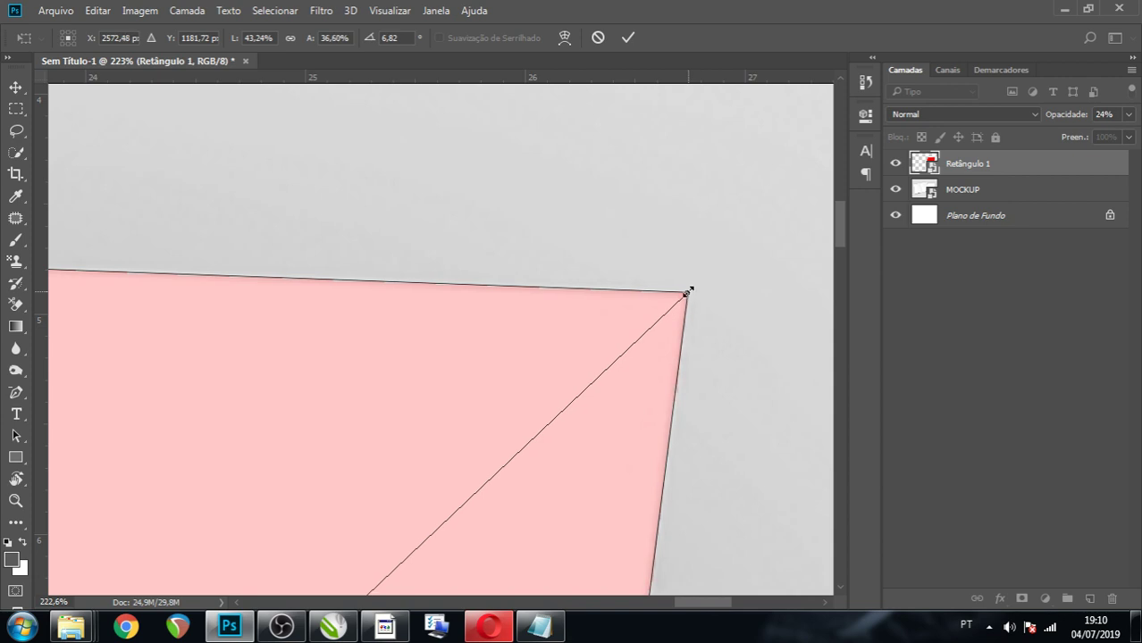
{"action": "scroll", "coordinate": [688, 294], "scroll_direction": "down", "scroll_amount": 3}
{"action": "scroll", "coordinate": [691, 294], "scroll_direction": "down", "scroll_amount": 1}
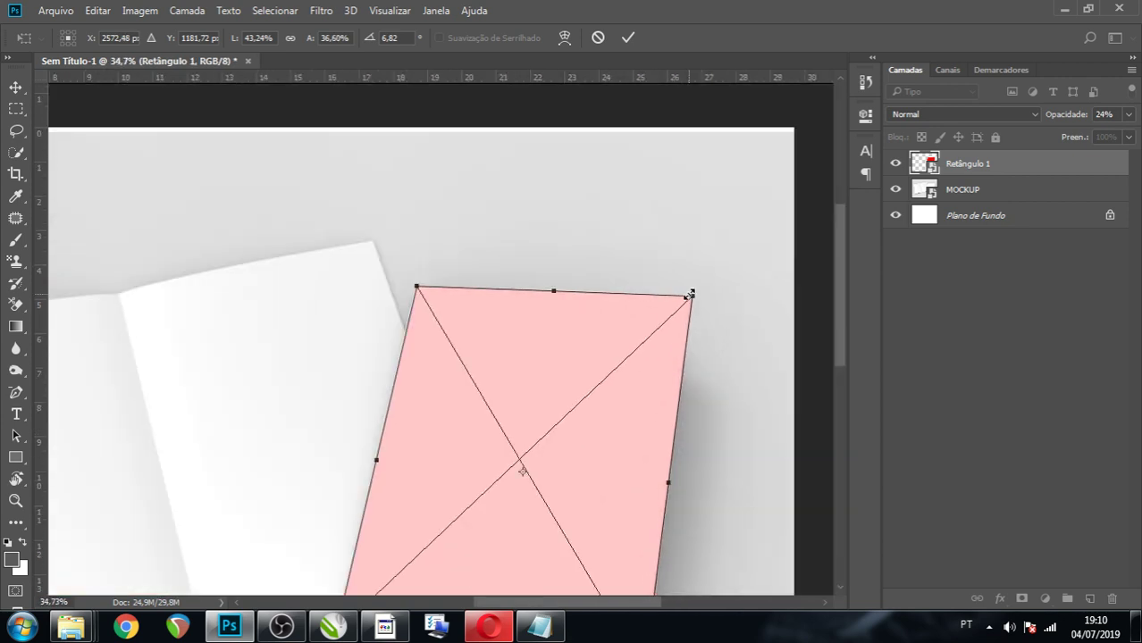
{"action": "scroll", "coordinate": [691, 293], "scroll_direction": "down", "scroll_amount": 1}
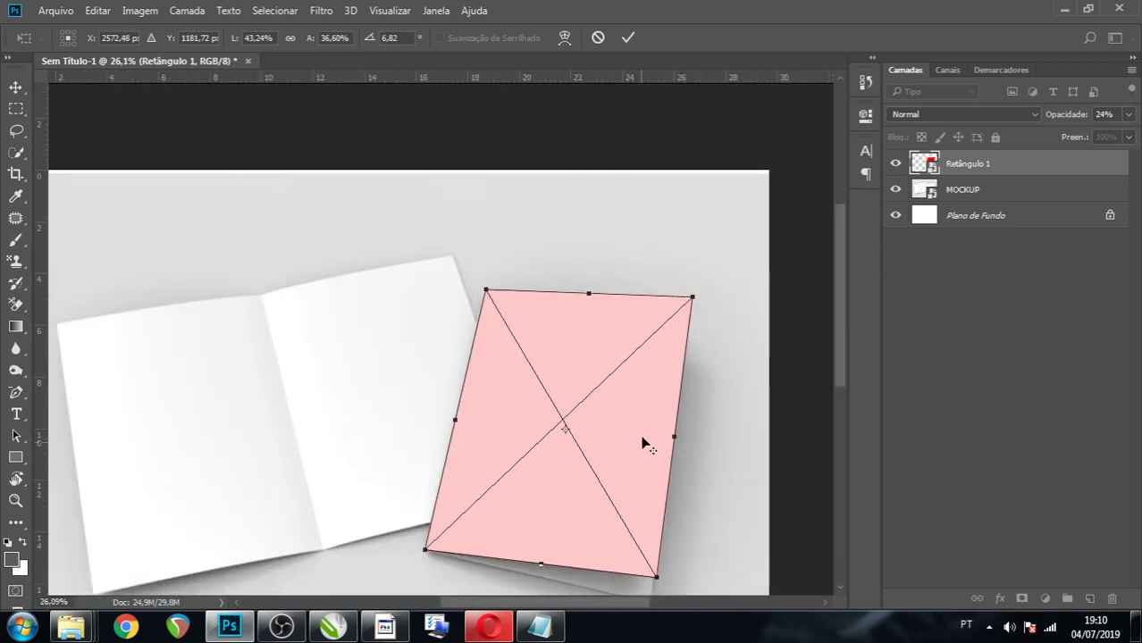
Apply the distortion to the pink rectangle.
{"action": "key", "text": "alt+space"}
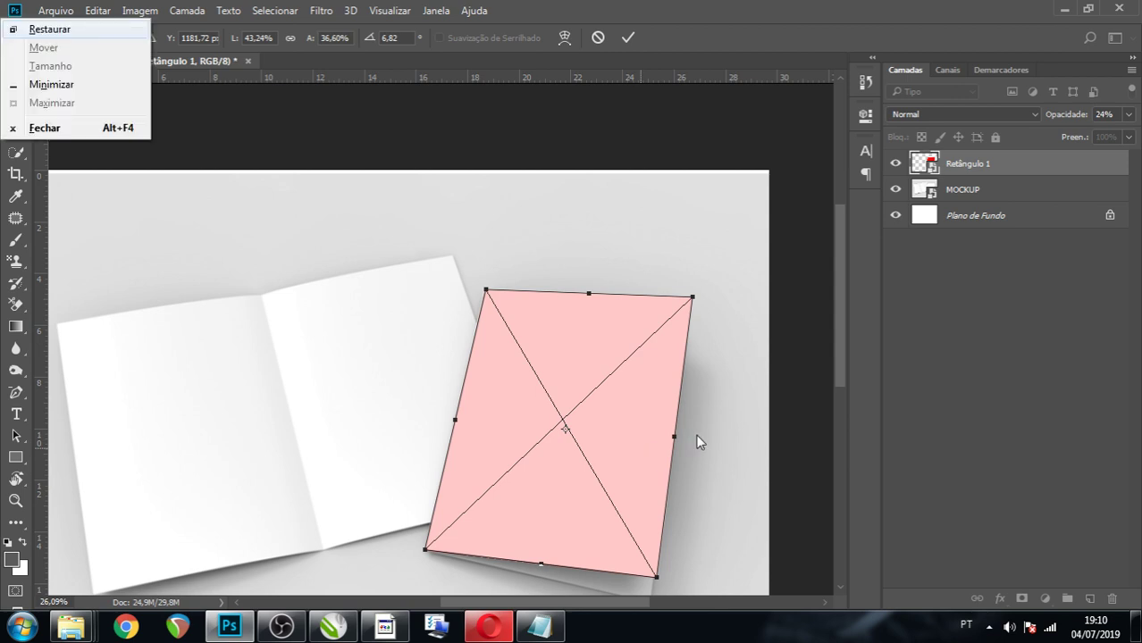
{"action": "key", "text": "Escape"}
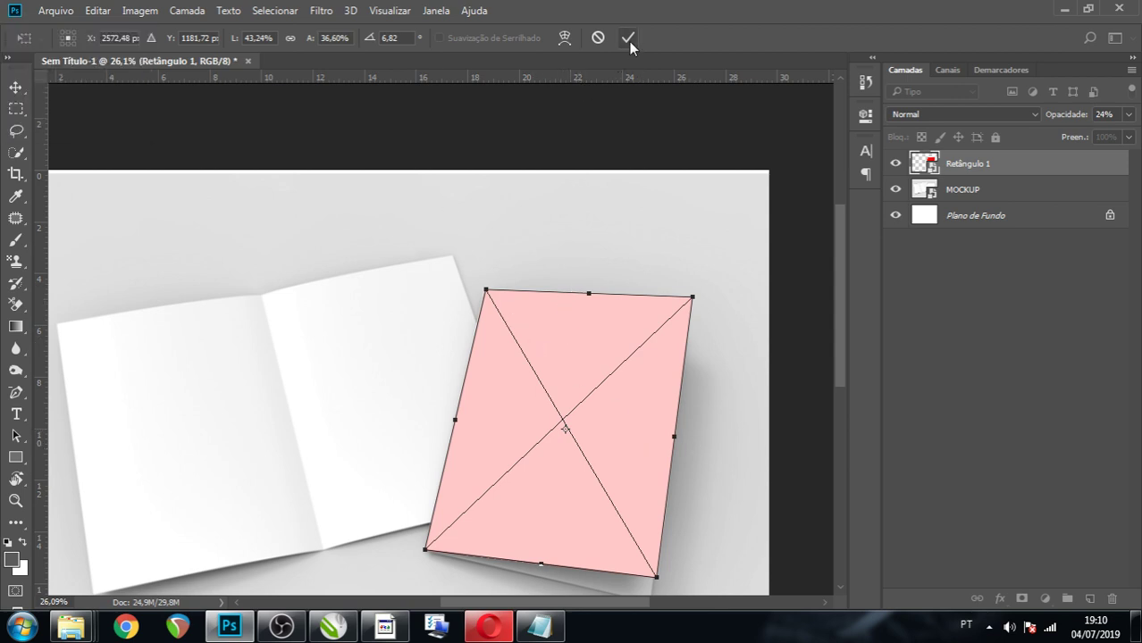
{"action": "left_click", "coordinate": [629, 38]}
Set Retângulo 1 opacity to 100%, then open and close its smart-object contents.
{"action": "key", "text": "ctrl+0"}
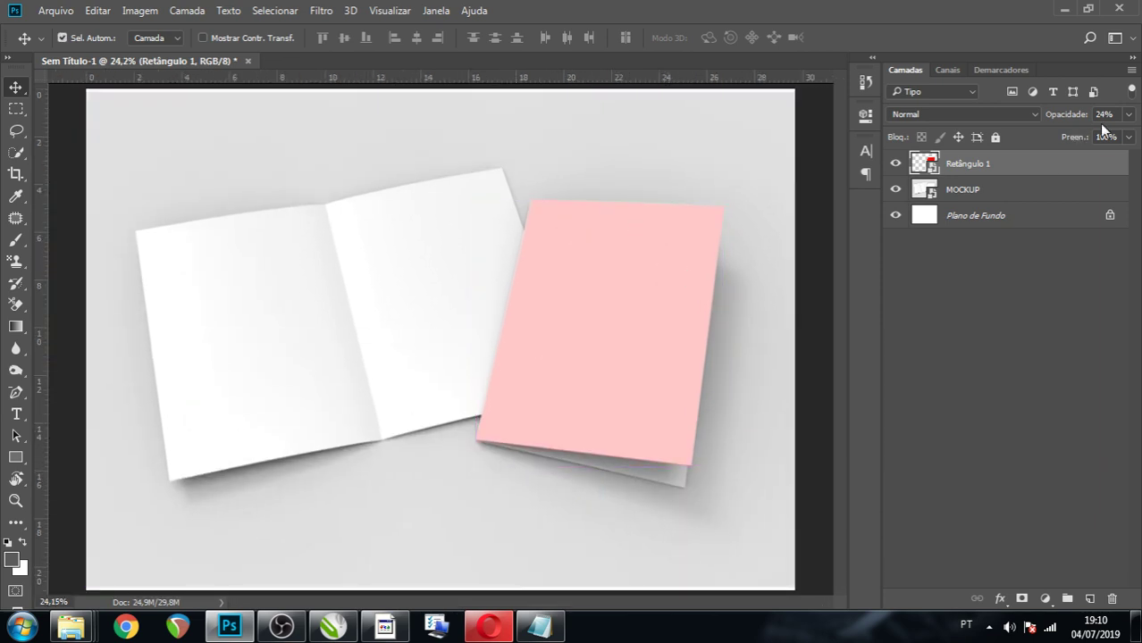
{"action": "left_click_drag", "start_coordinate": [1128, 116], "coordinate": [1140, 200]}
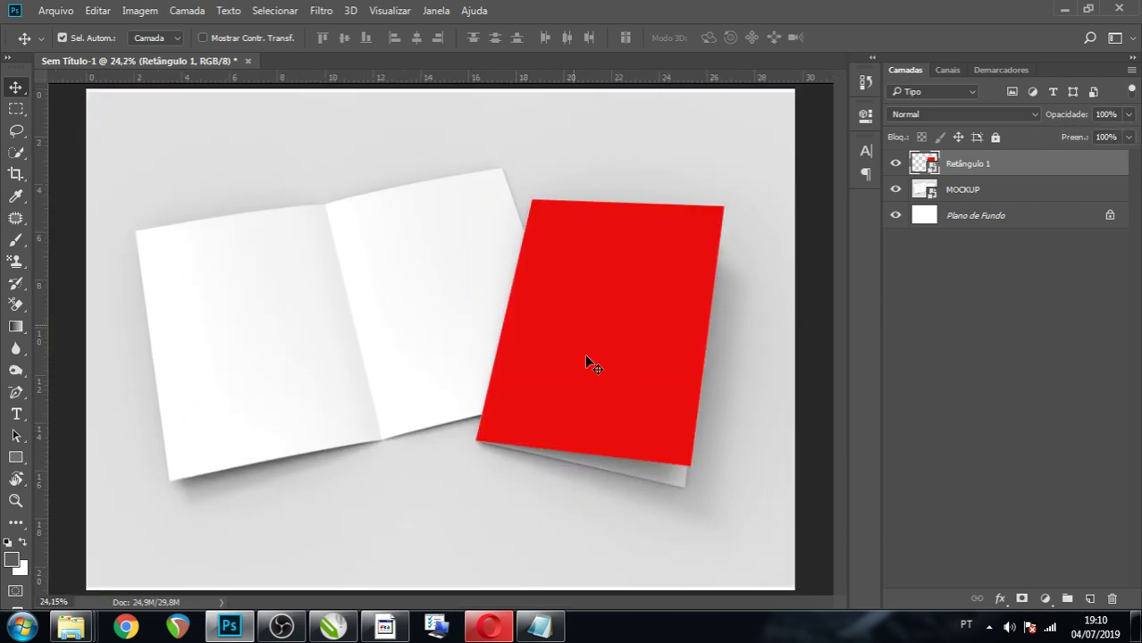
{"action": "double_click", "coordinate": [926, 165]}
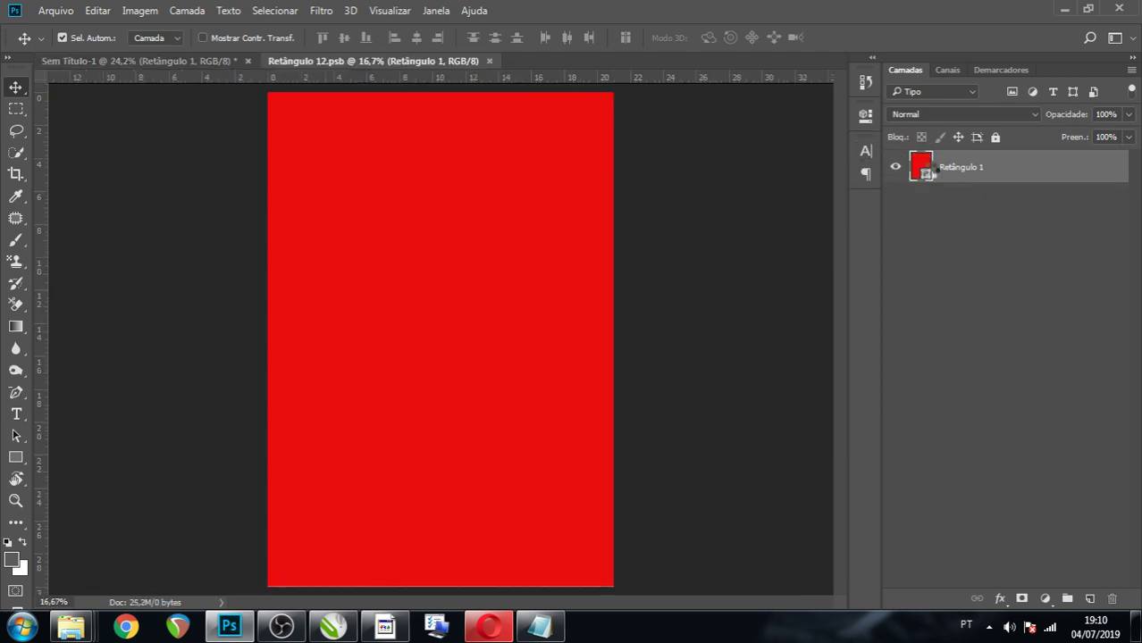
{"action": "left_click", "coordinate": [490, 61]}
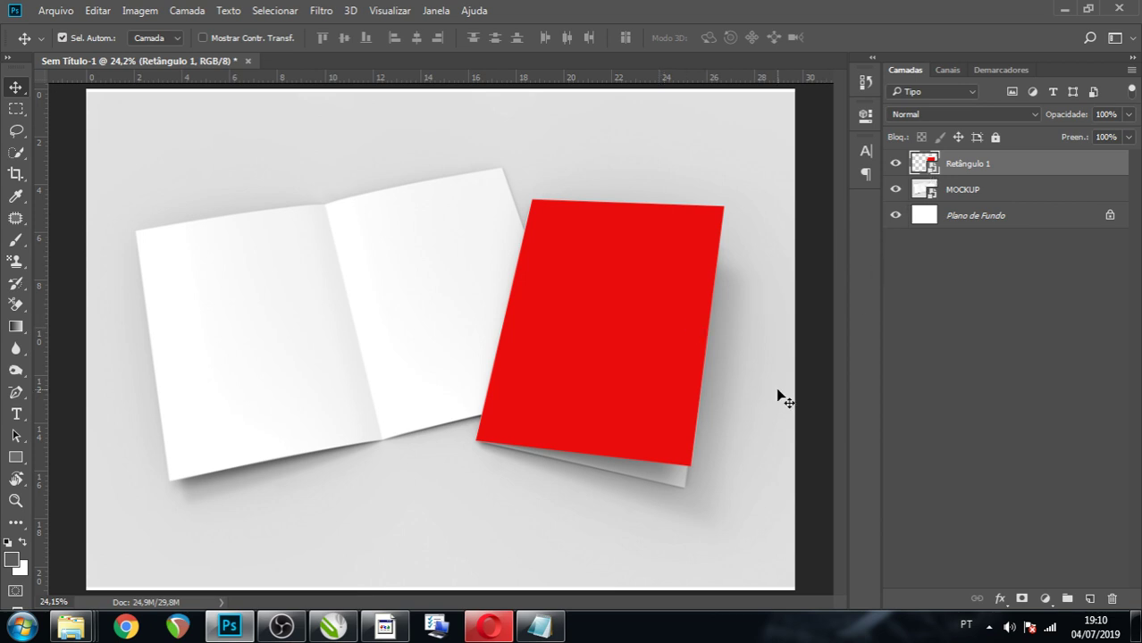
In CorelDRAW, delete the left-page artwork and the white background rectangle.
{"action": "left_click", "coordinate": [334, 628]}
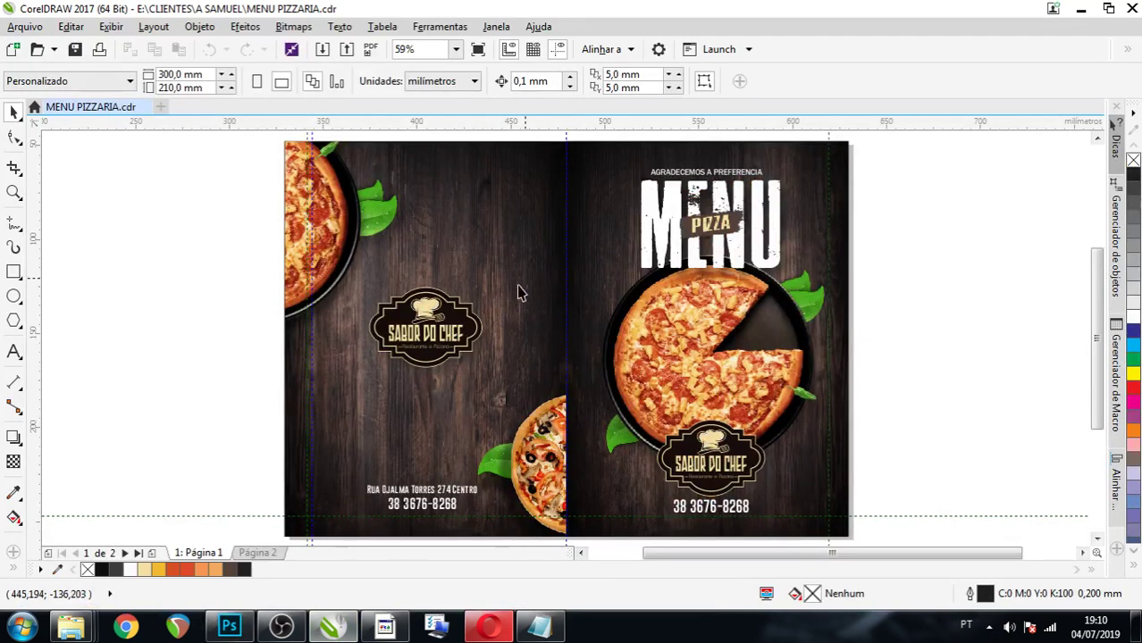
{"action": "left_click_drag", "start_coordinate": [263, 148], "coordinate": [588, 506]}
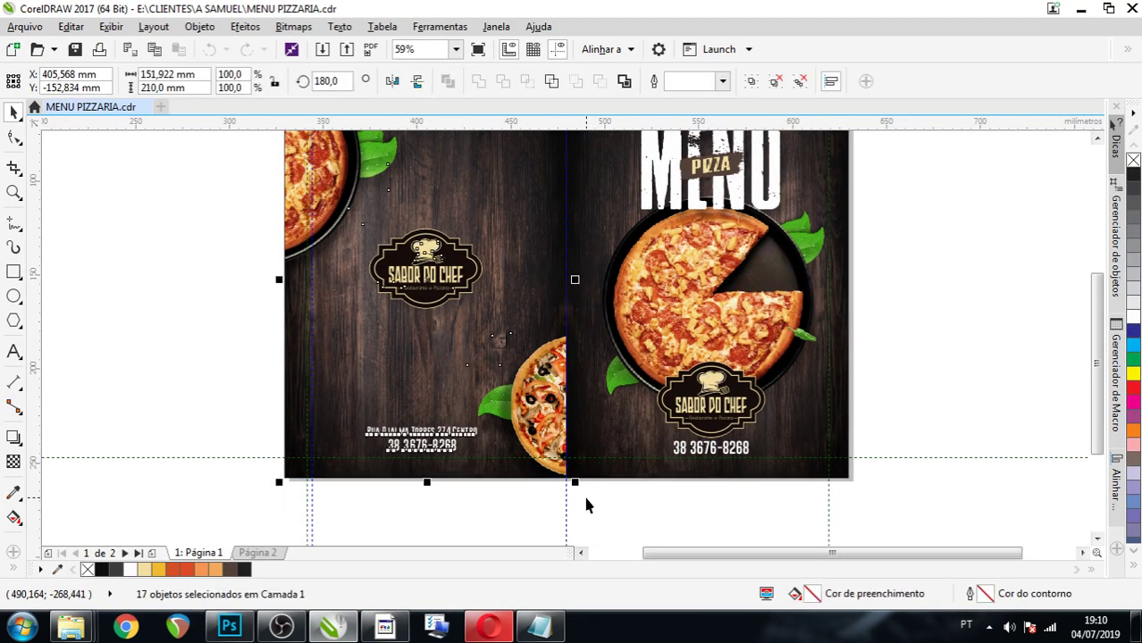
{"action": "key", "text": "Delete"}
{"action": "scroll", "coordinate": [583, 493], "scroll_direction": "up", "scroll_amount": 1}
{"action": "left_click", "coordinate": [367, 340]}
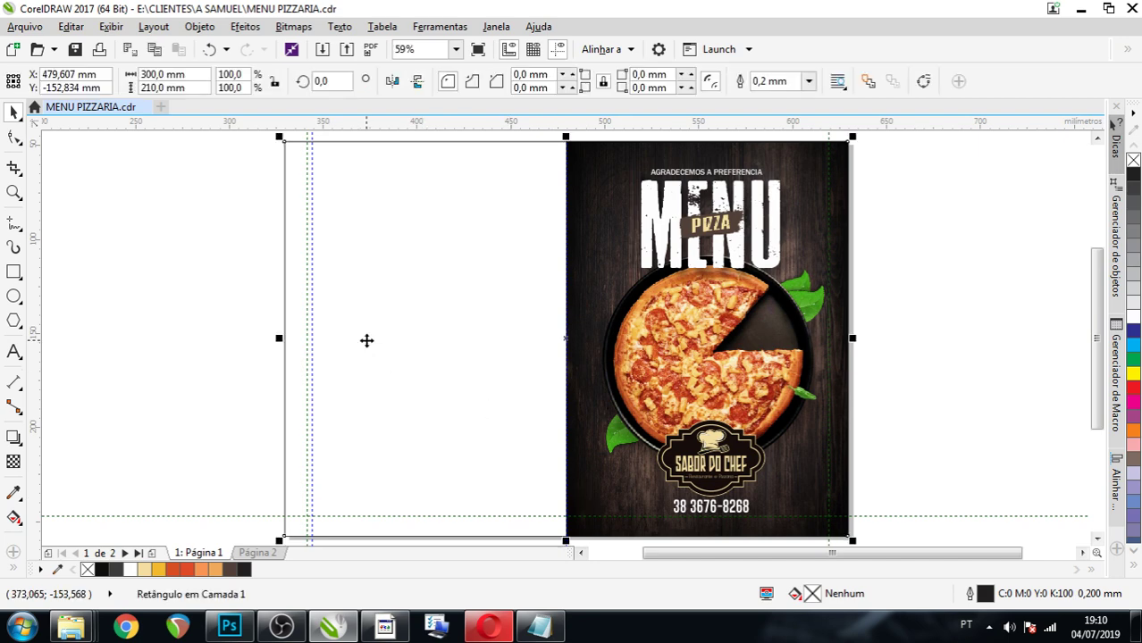
{"action": "key", "text": "Delete"}
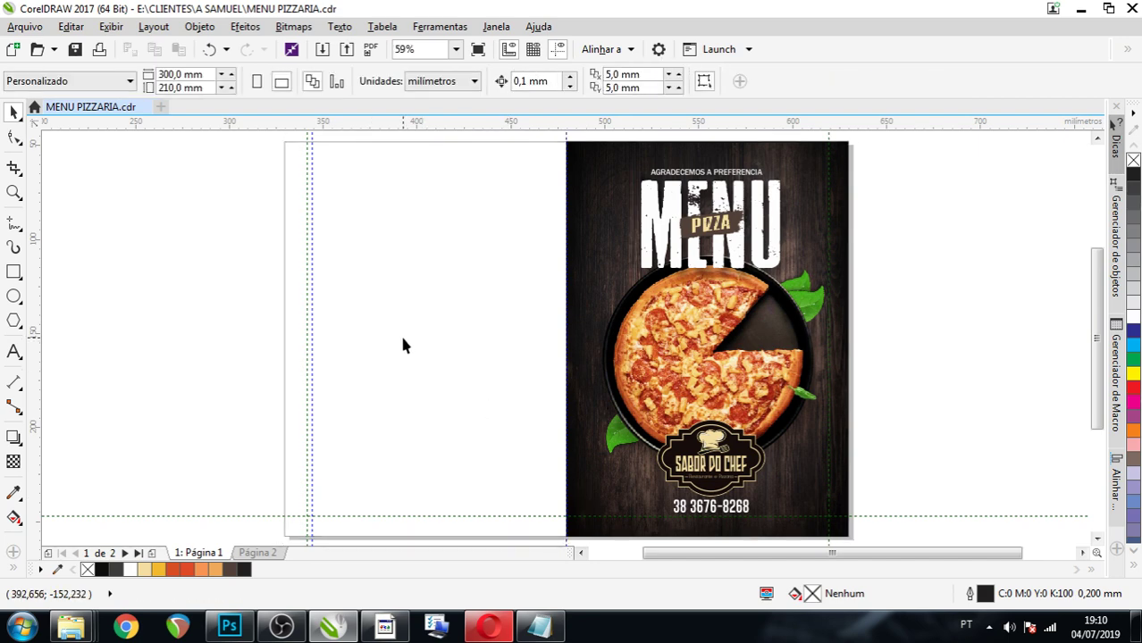
Export the menu cover as a PNG named capa to the desktop.
{"action": "key", "text": "ctrl+e"}
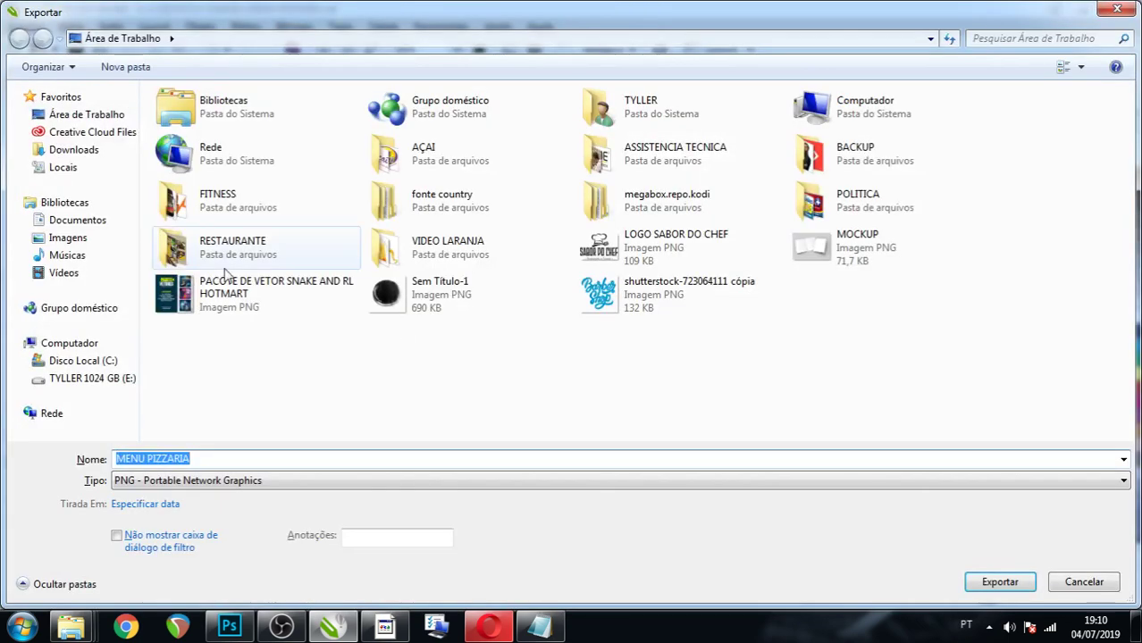
{"action": "left_click", "coordinate": [80, 116]}
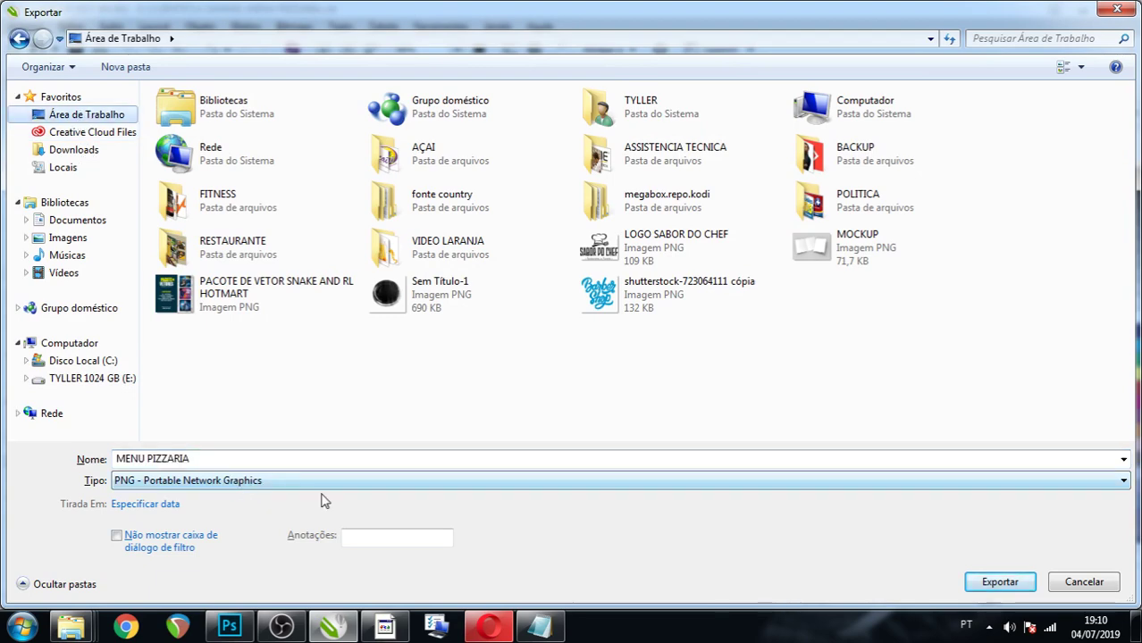
{"action": "double_click", "coordinate": [357, 459]}
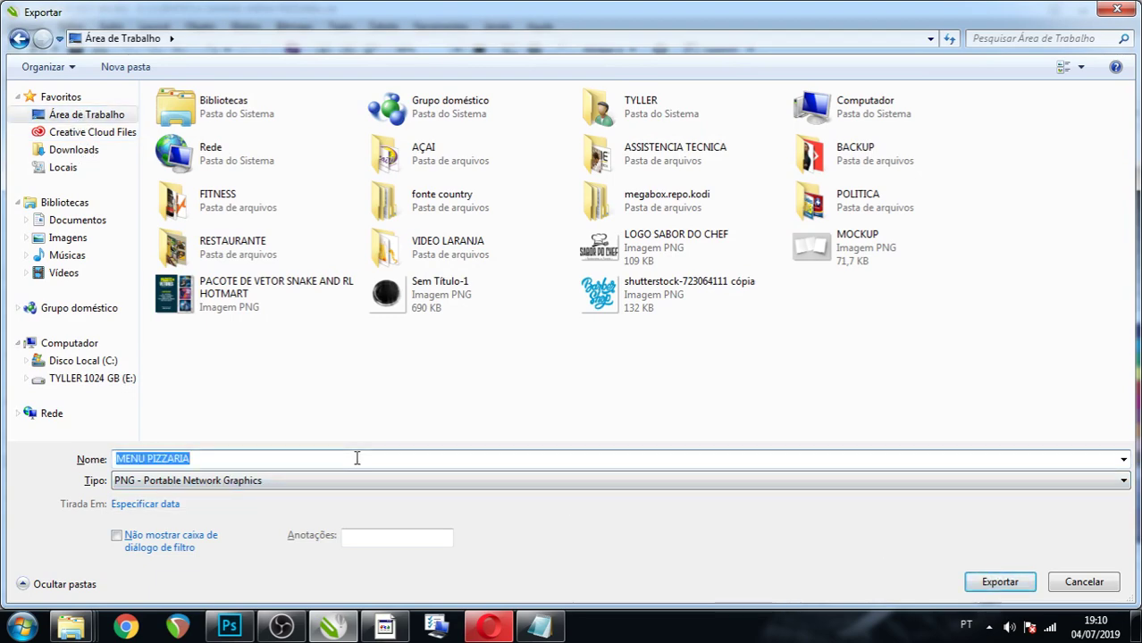
{"action": "type", "text": "card"}
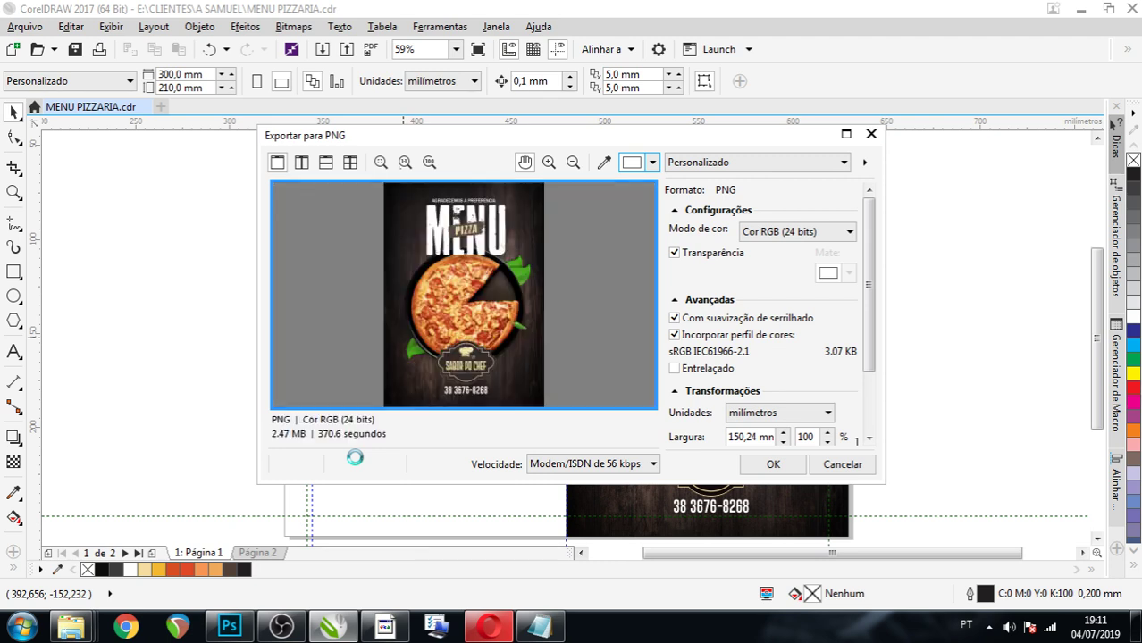
{"action": "left_click", "coordinate": [787, 469]}
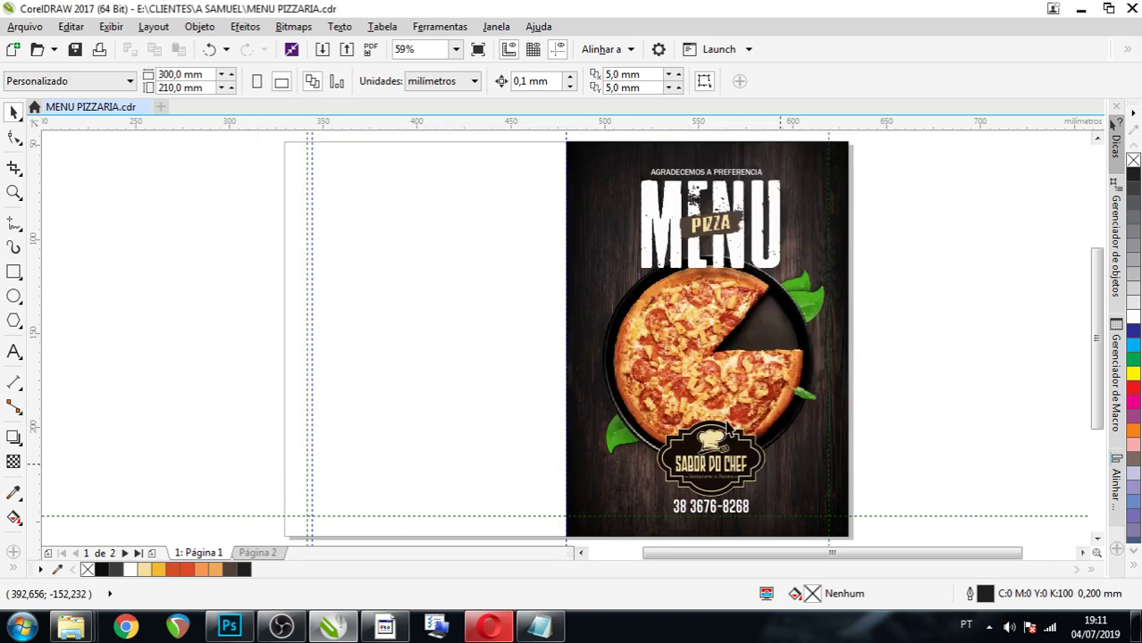
{"action": "left_click", "coordinate": [1135, 628]}
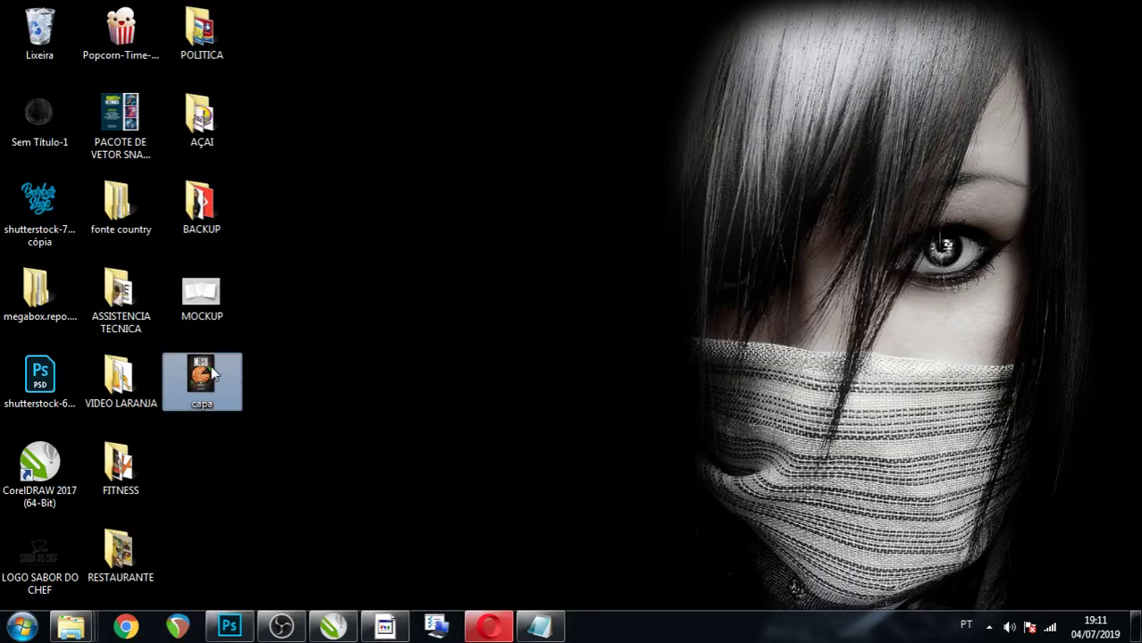
Drag capa.png onto the mockup, then cancel the placement.
{"action": "mouse_move", "coordinate": [212, 372]}
{"action": "left_mouse_down"}
{"action": "mouse_move", "coordinate": [424, 446]}
{"action": "mouse_move", "coordinate": [241, 632]}
{"action": "mouse_move", "coordinate": [565, 390]}
{"action": "left_mouse_up"}
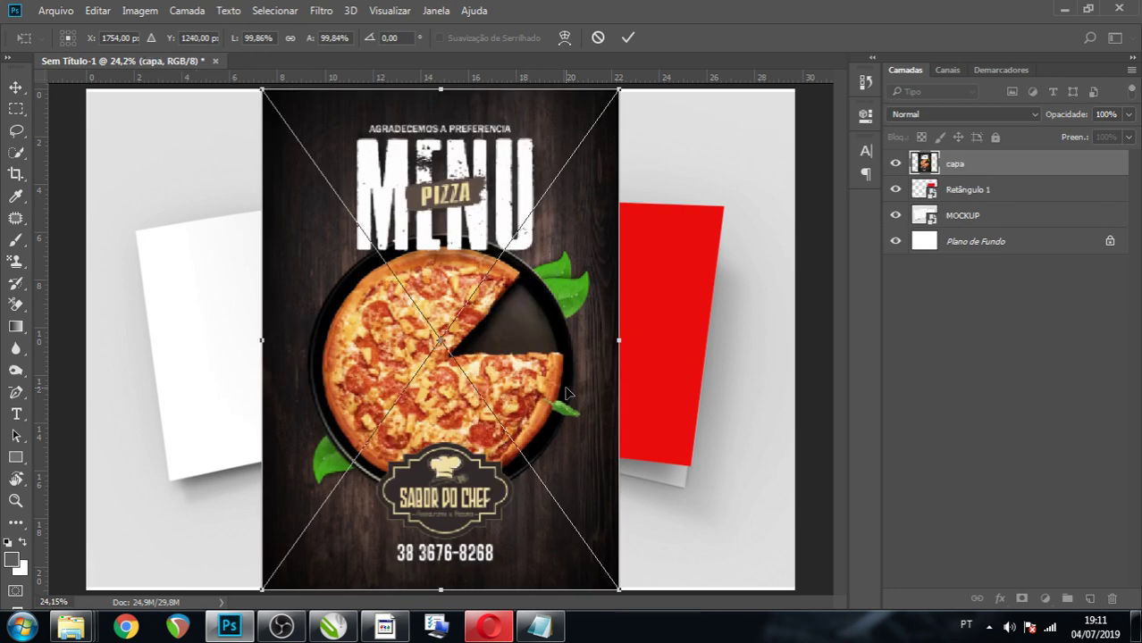
{"action": "key", "text": "Escape"}
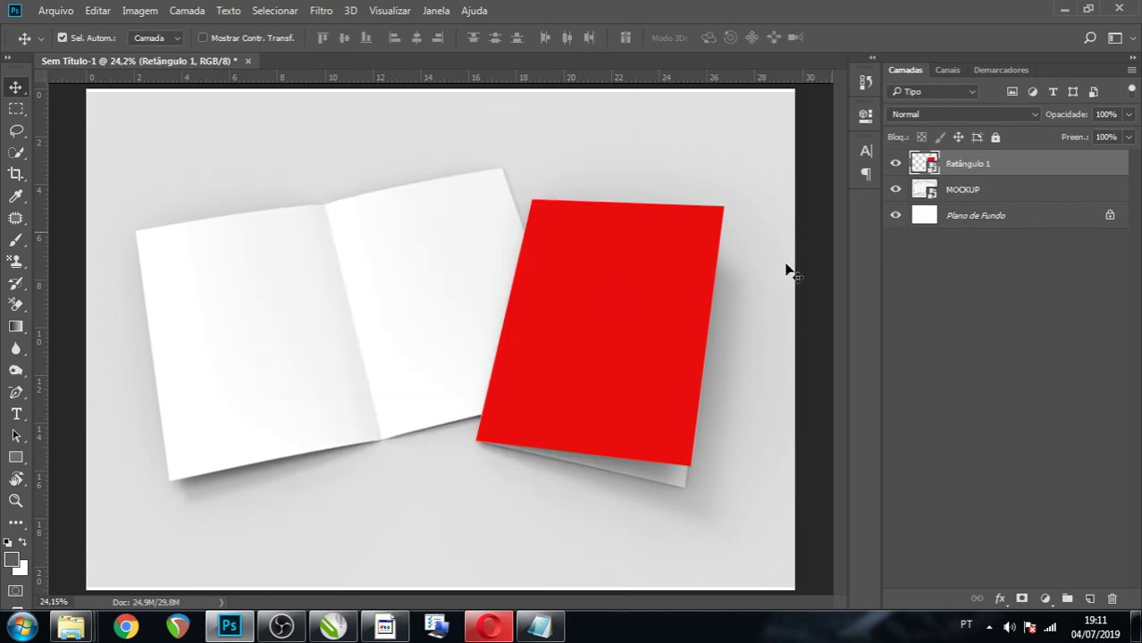
Open Retângulo 1's smart-object contents and place capa.png onto the red page.
{"action": "double_click", "coordinate": [924, 168]}
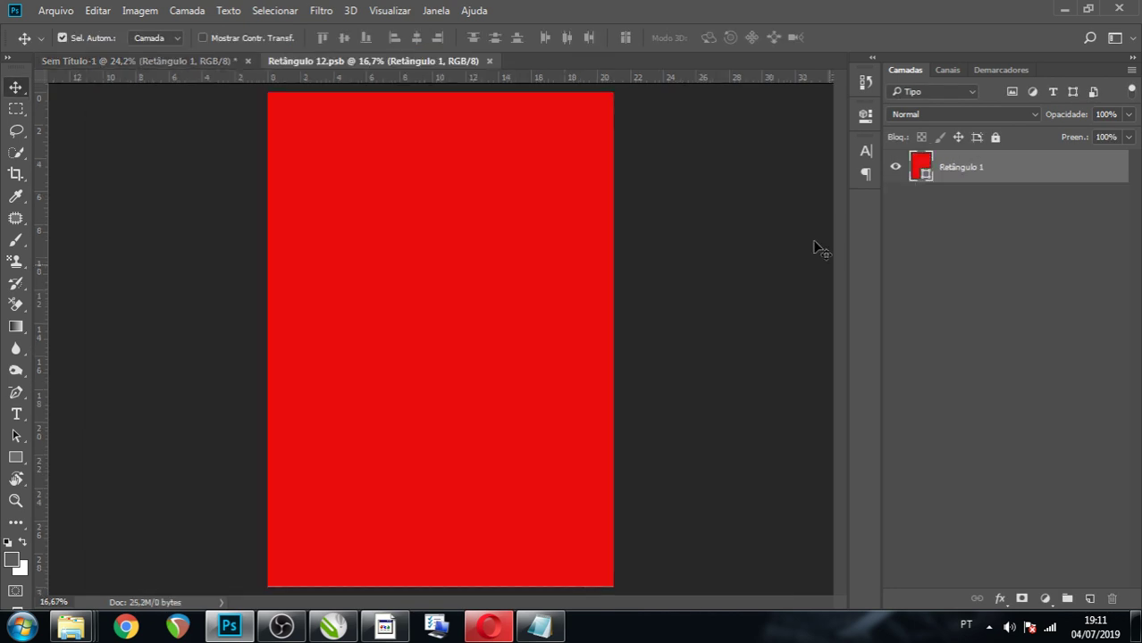
{"action": "left_click", "coordinate": [1135, 626]}
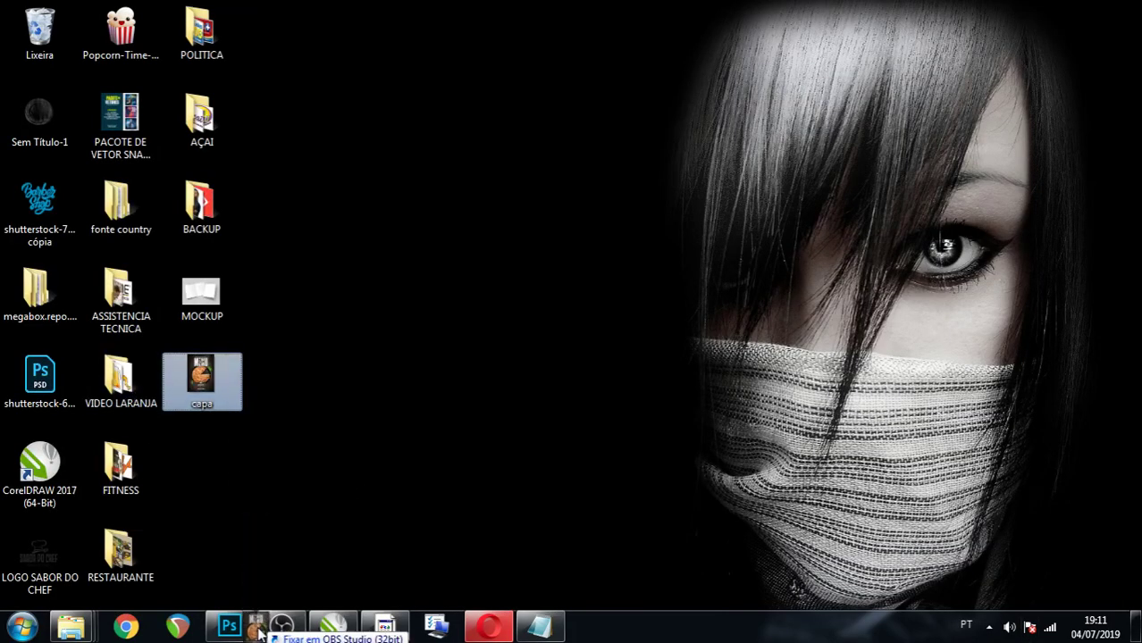
{"action": "left_click", "coordinate": [229, 626]}
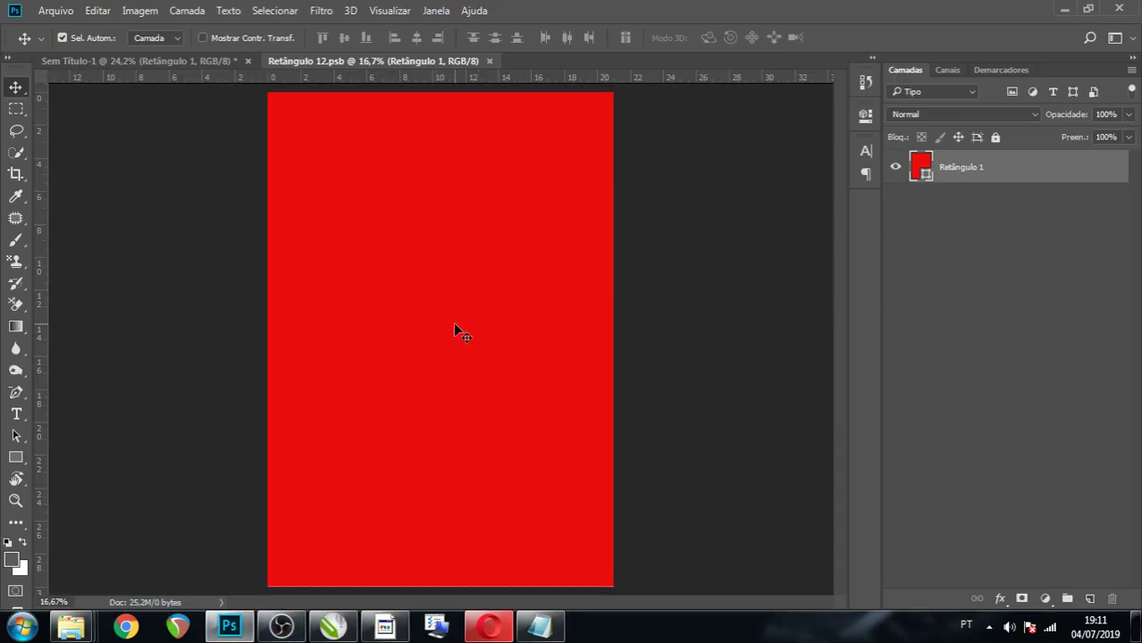
{"action": "left_click_drag", "start_coordinate": [454, 331], "coordinate": [454, 331]}
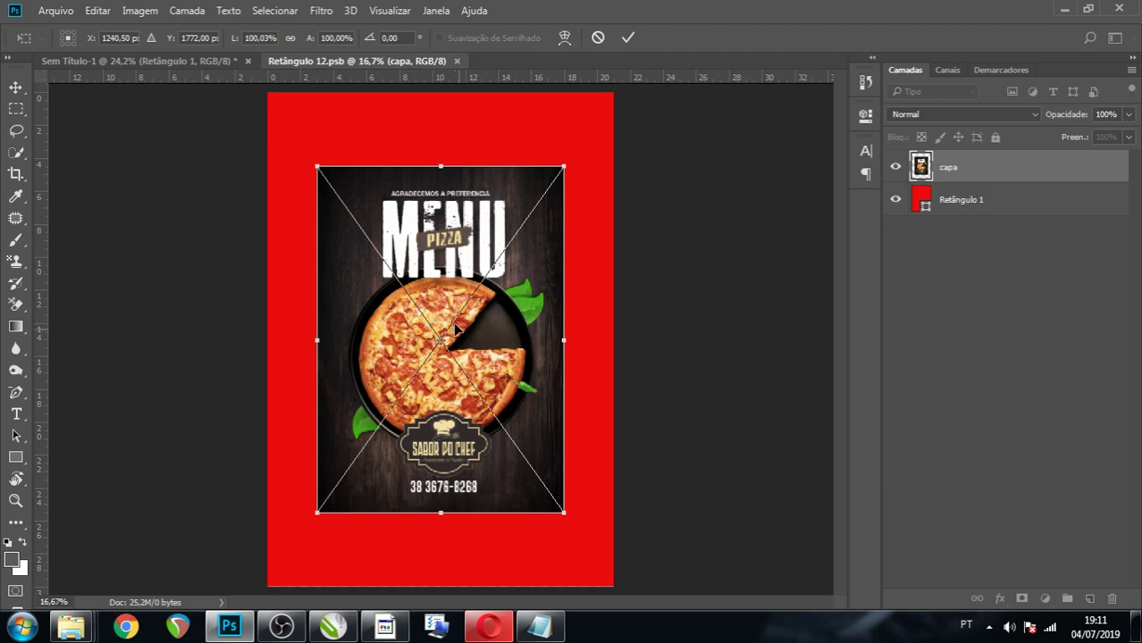
Scale the cover image to fill the page, save, and close the contents.
{"action": "left_click_drag", "start_coordinate": [564, 513], "coordinate": [607, 581]}
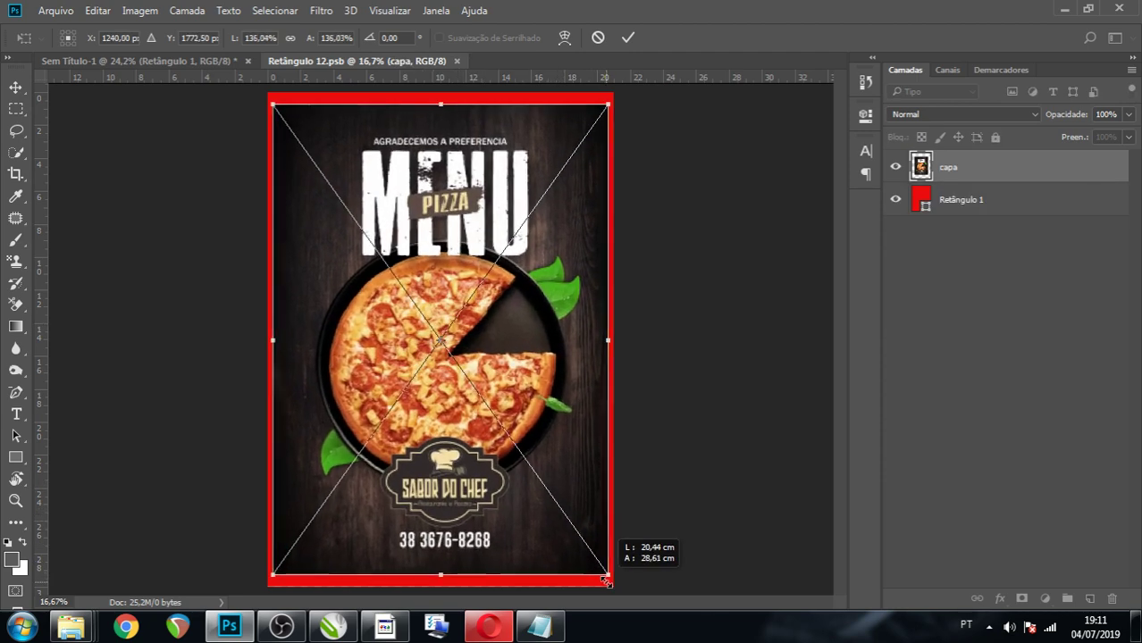
{"action": "left_click_drag", "start_coordinate": [607, 581], "coordinate": [616, 594]}
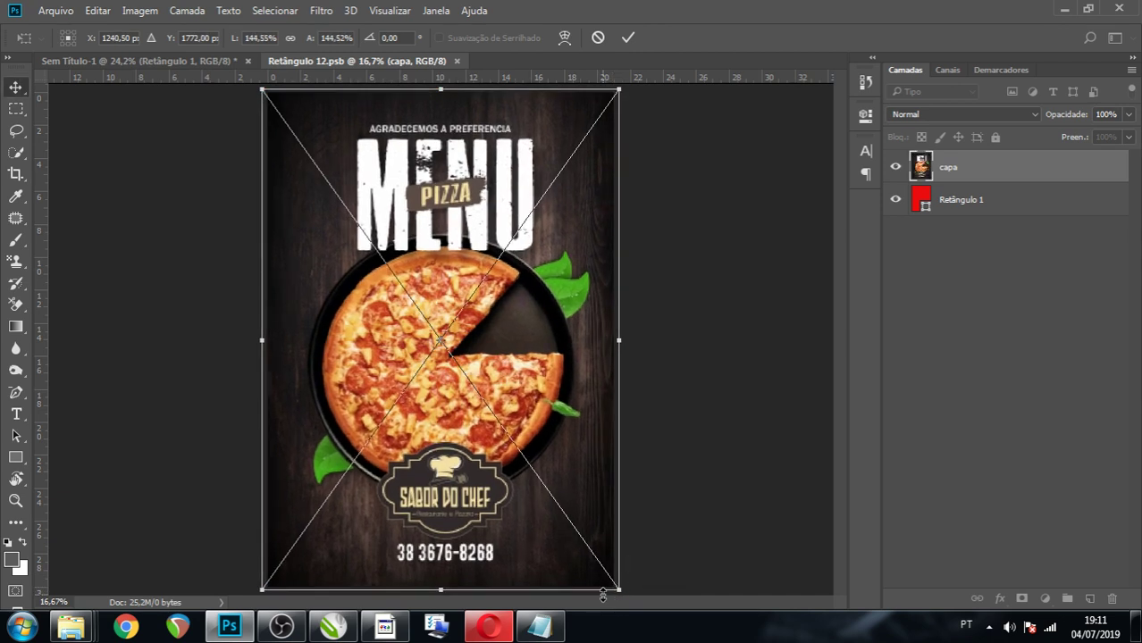
{"action": "key", "text": "Return"}
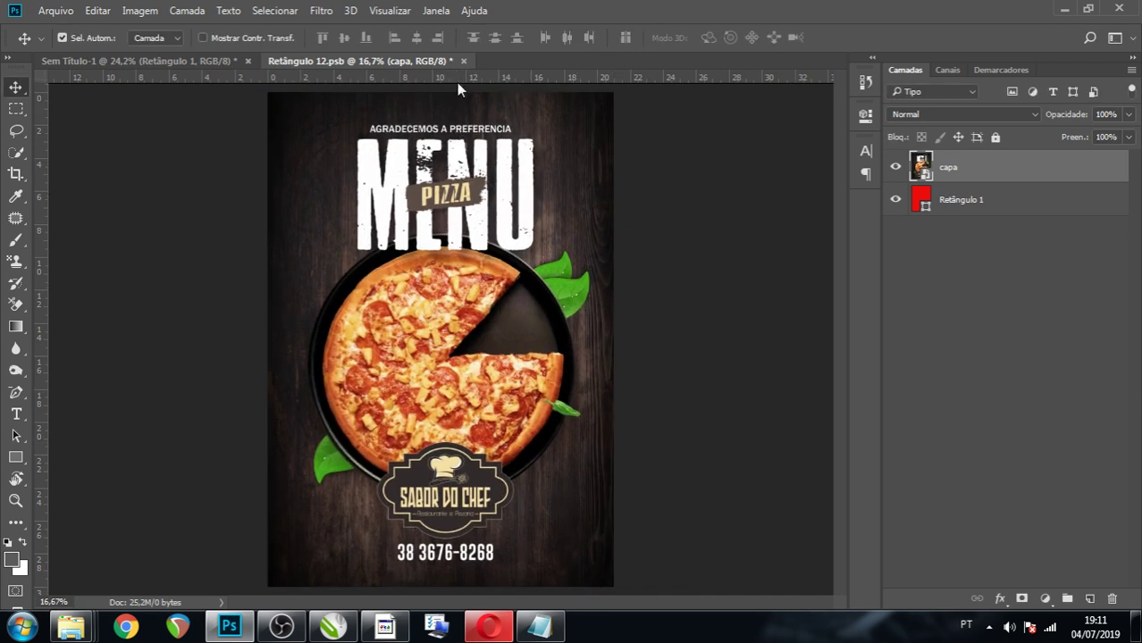
{"action": "key", "text": "ctrl"}
{"action": "key", "text": "ctrl+s"}
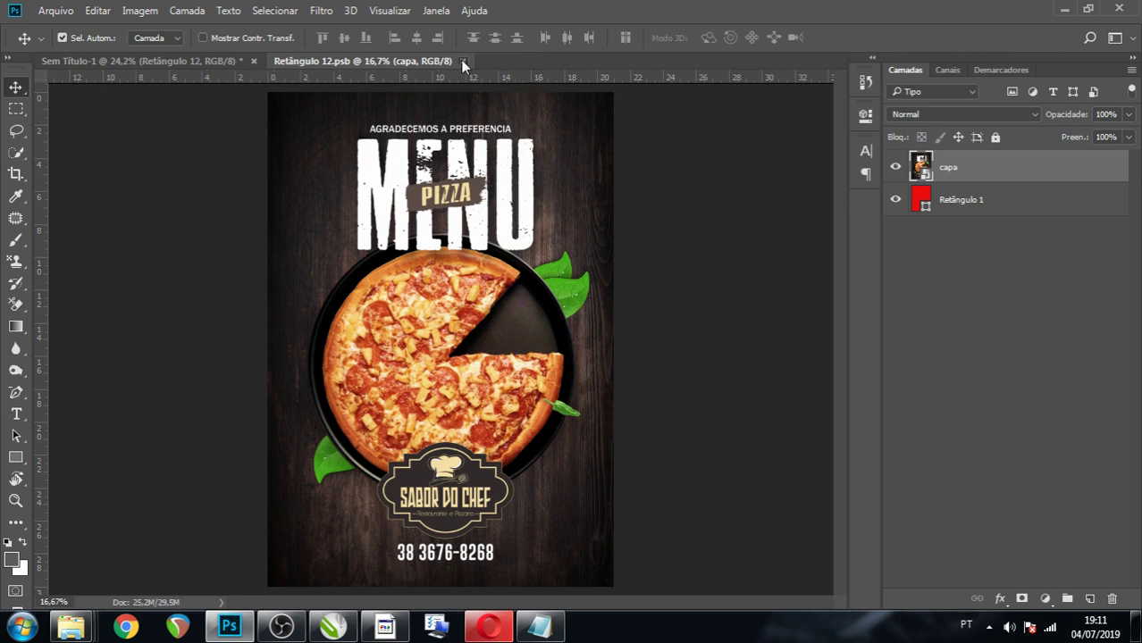
{"action": "left_click", "coordinate": [463, 61]}
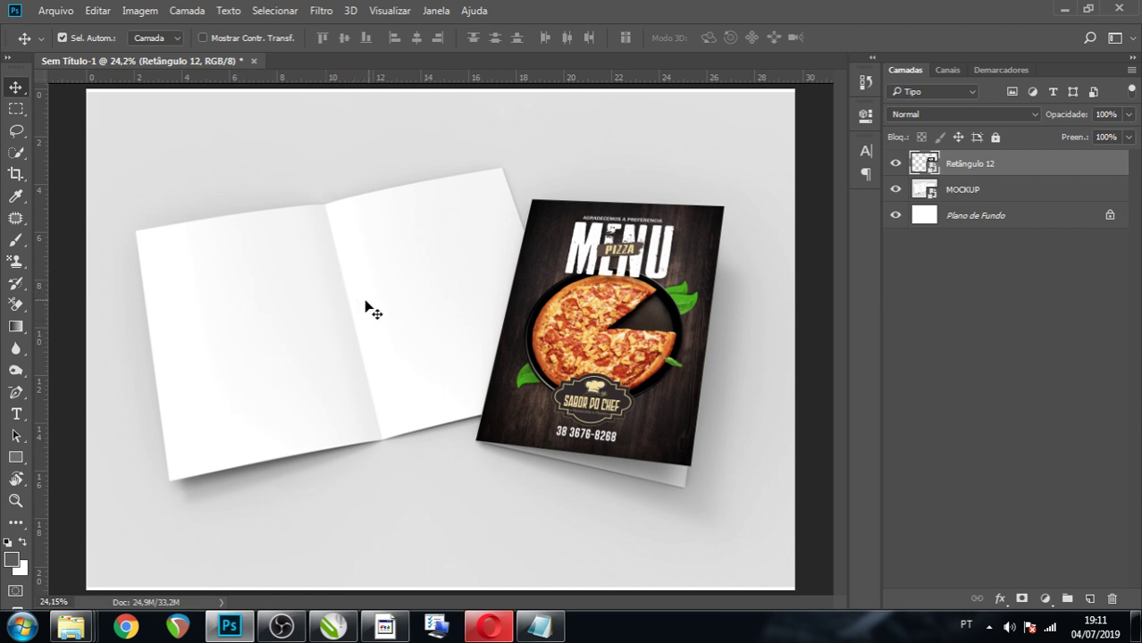
With MOCKUP active, draw a rectangle over the open inner pages.
{"action": "left_click", "coordinate": [919, 193]}
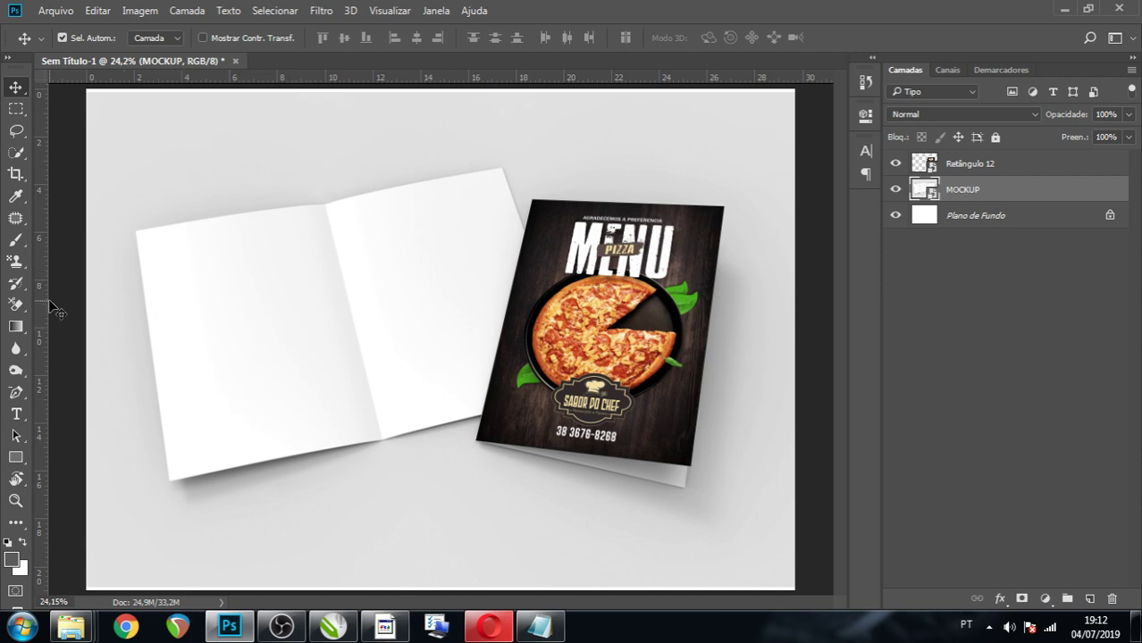
{"action": "left_click", "coordinate": [17, 458]}
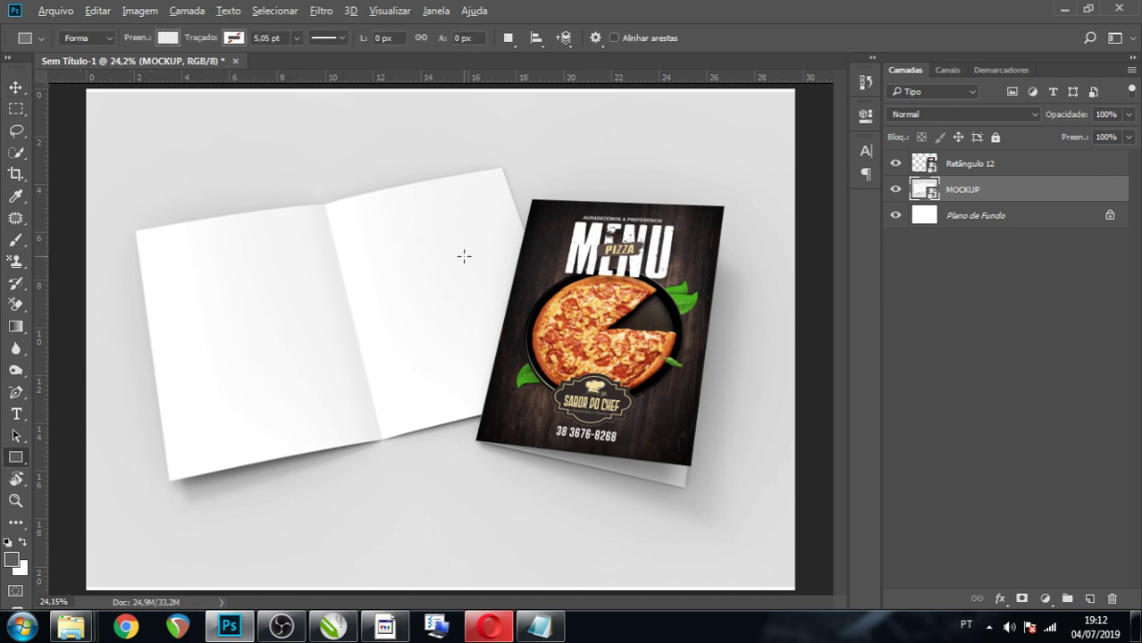
{"action": "scroll", "coordinate": [464, 257], "scroll_direction": "down", "scroll_amount": 1}
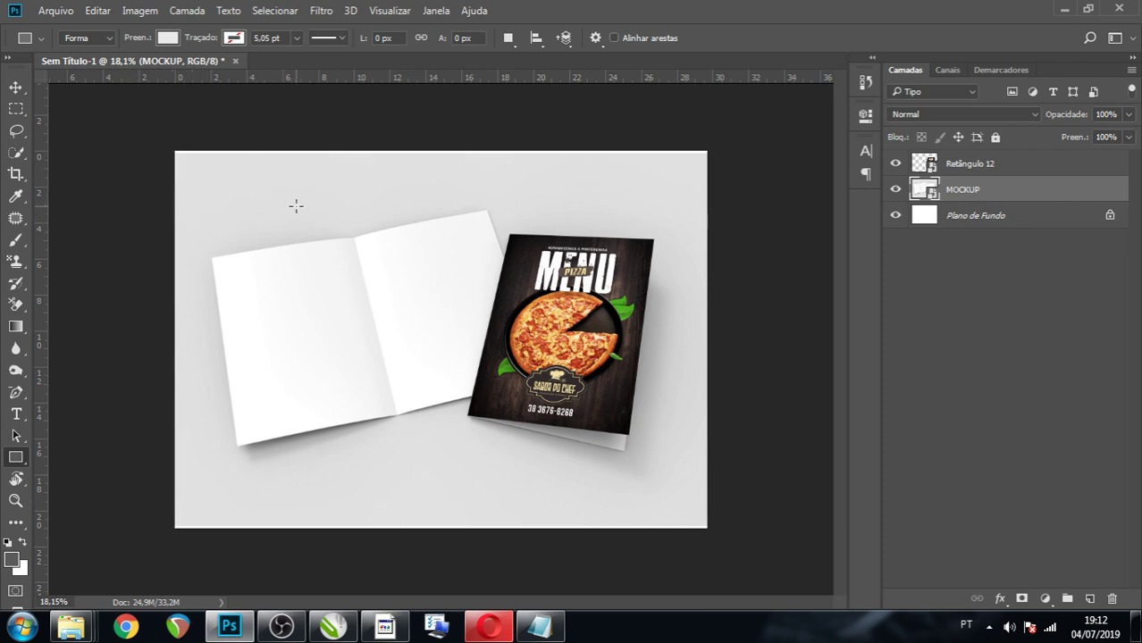
{"action": "left_click_drag", "start_coordinate": [283, 170], "coordinate": [483, 476]}
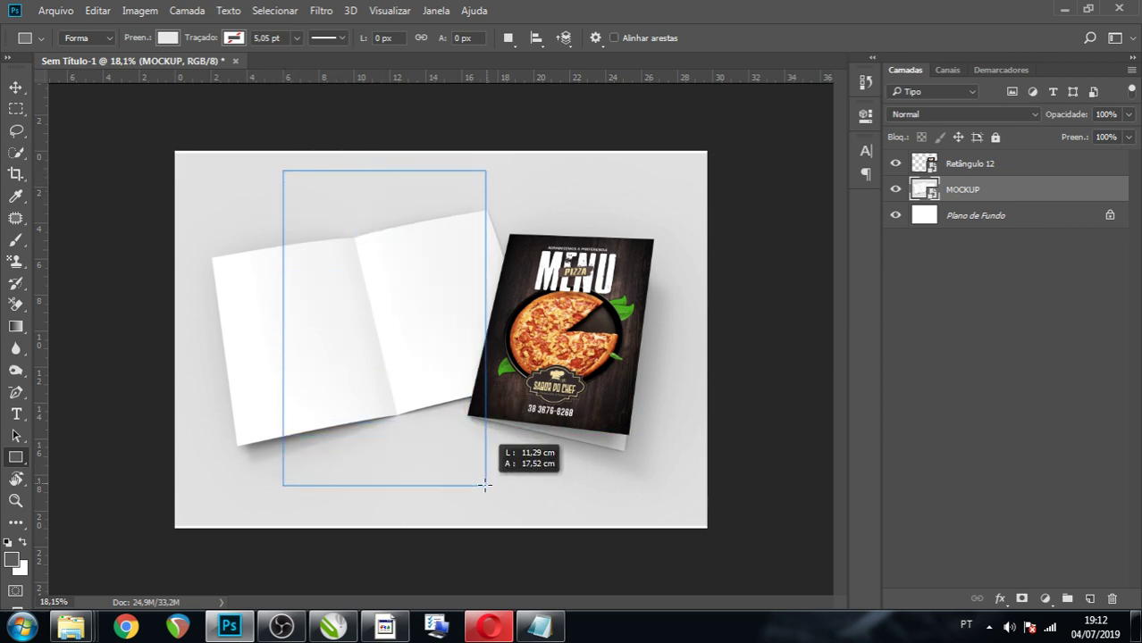
{"action": "left_click_drag", "start_coordinate": [484, 475], "coordinate": [491, 481]}
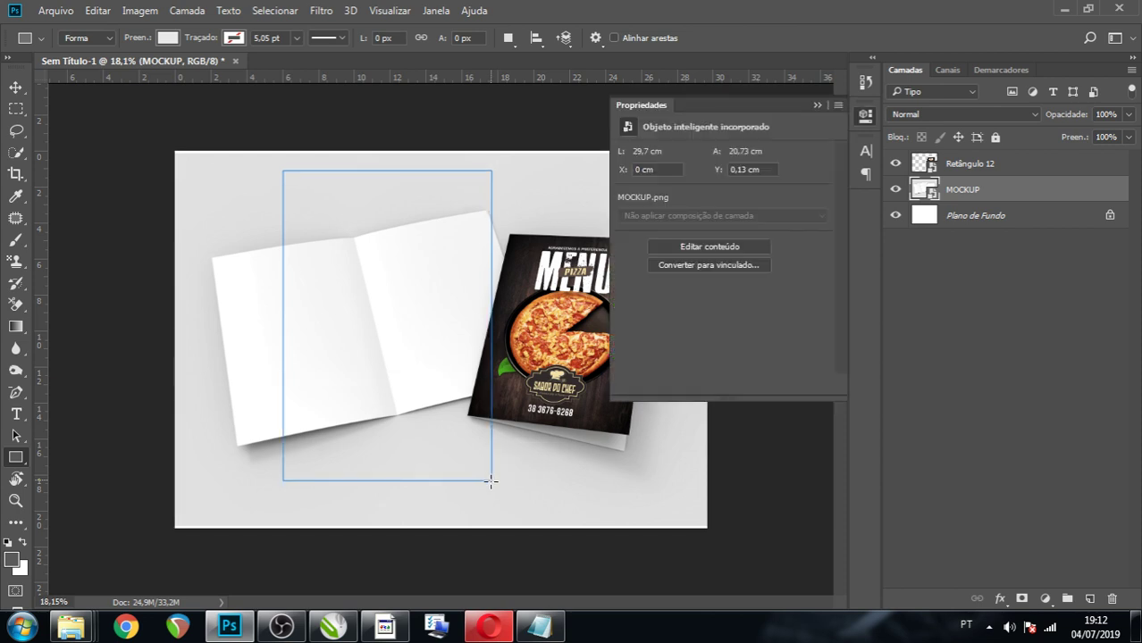
Set the new rectangle to 21 cm wide by 30 cm tall.
{"action": "left_click_drag", "start_coordinate": [671, 156], "coordinate": [630, 159]}
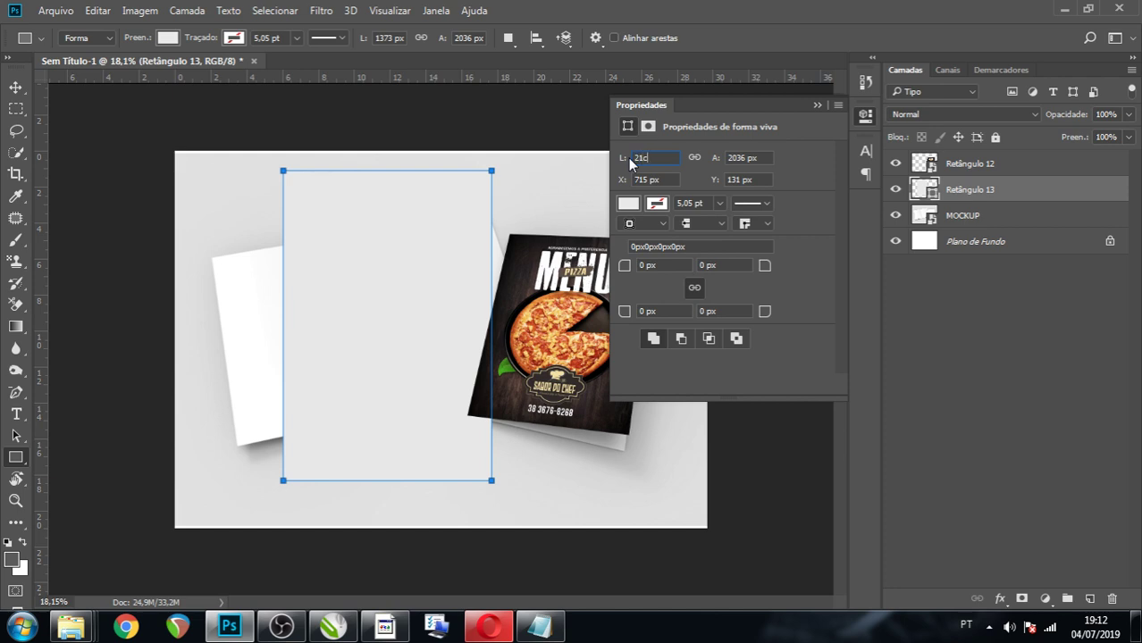
{"action": "left_click", "coordinate": [748, 157]}
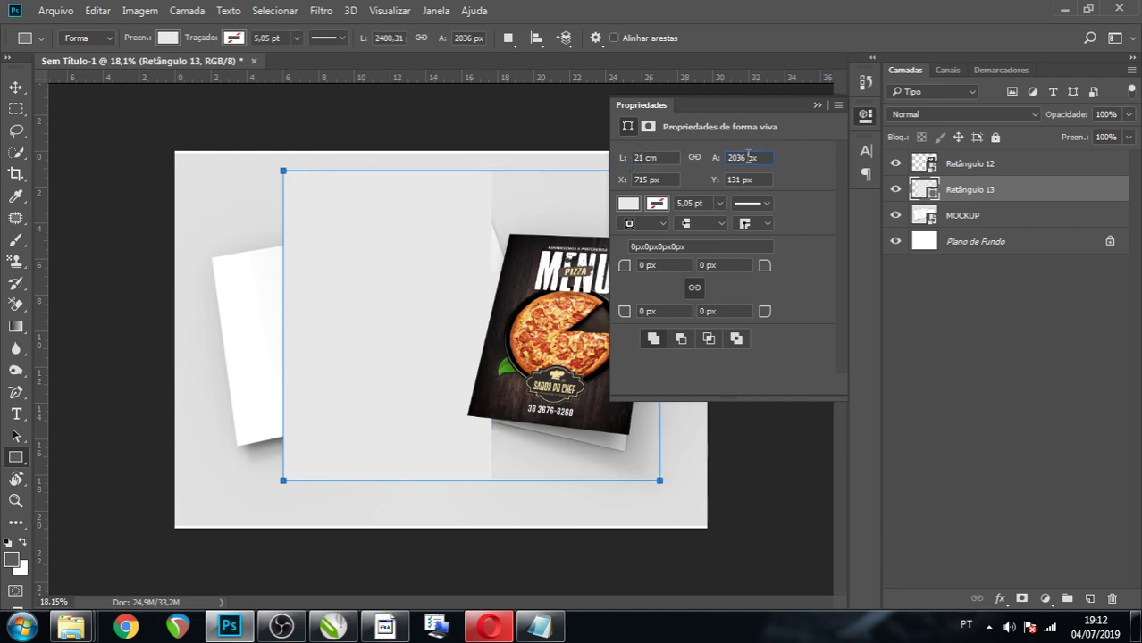
{"action": "left_click_drag", "start_coordinate": [766, 157], "coordinate": [693, 157]}
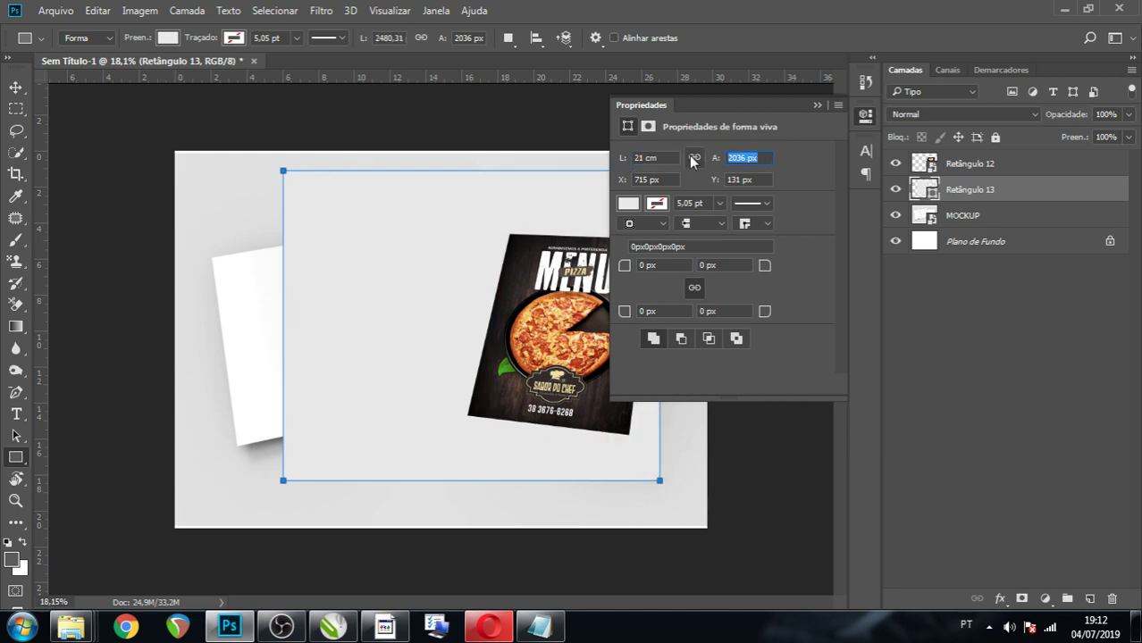
{"action": "type", "text": "30cm"}
{"action": "left_click", "coordinate": [670, 157]}
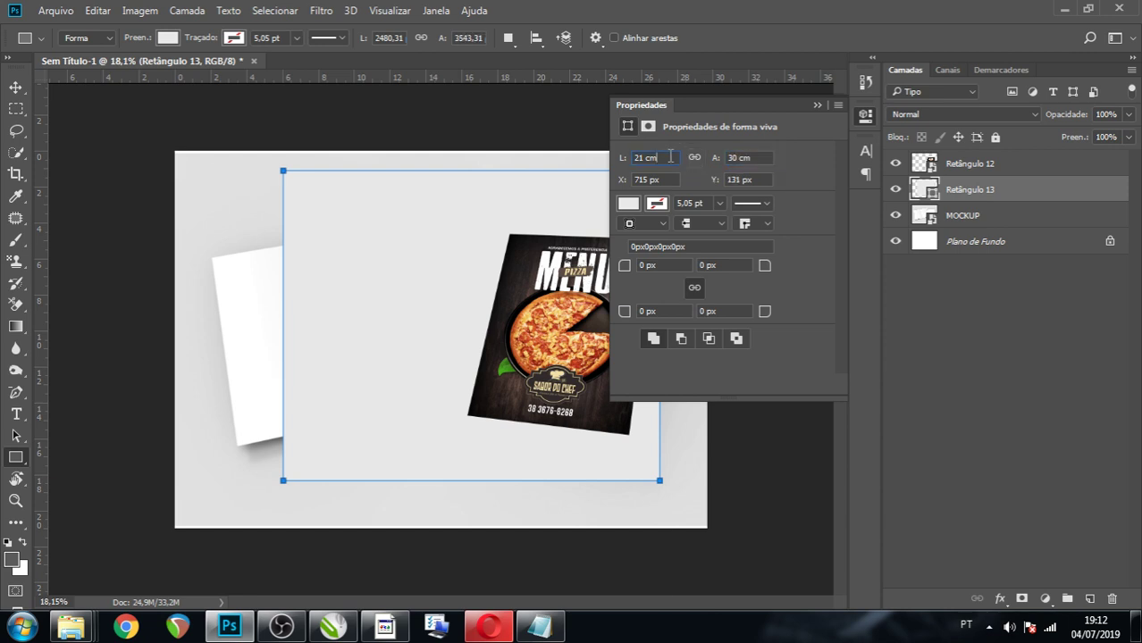
{"action": "left_click", "coordinate": [815, 105]}
{"action": "key", "text": "ctrl+minus"}
{"action": "key", "text": "ctrl+minus"}
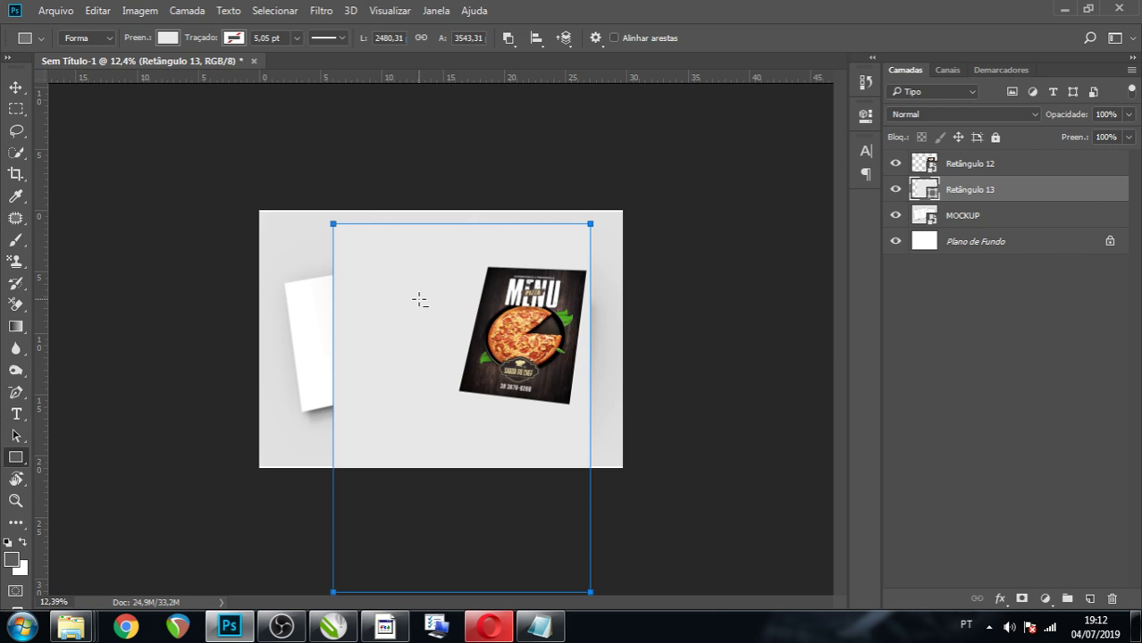
Change the new rectangle's fill colour to red.
{"action": "scroll", "coordinate": [419, 300], "scroll_direction": "down", "scroll_amount": 1}
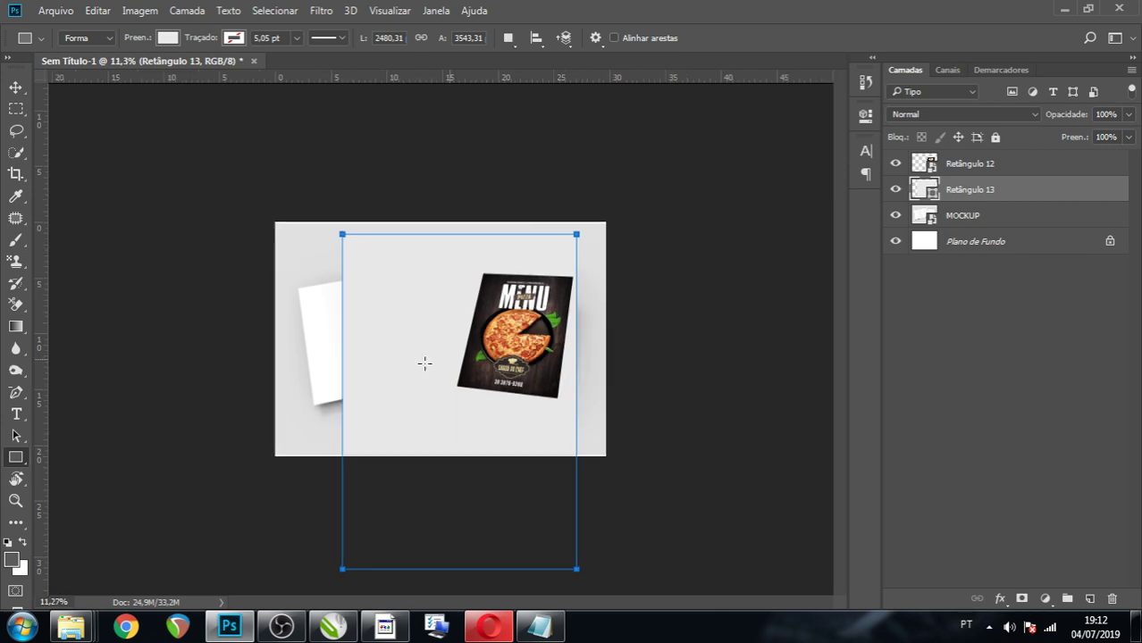
{"action": "double_click", "coordinate": [925, 189]}
{"action": "left_click_drag", "start_coordinate": [830, 314], "coordinate": [845, 270]}
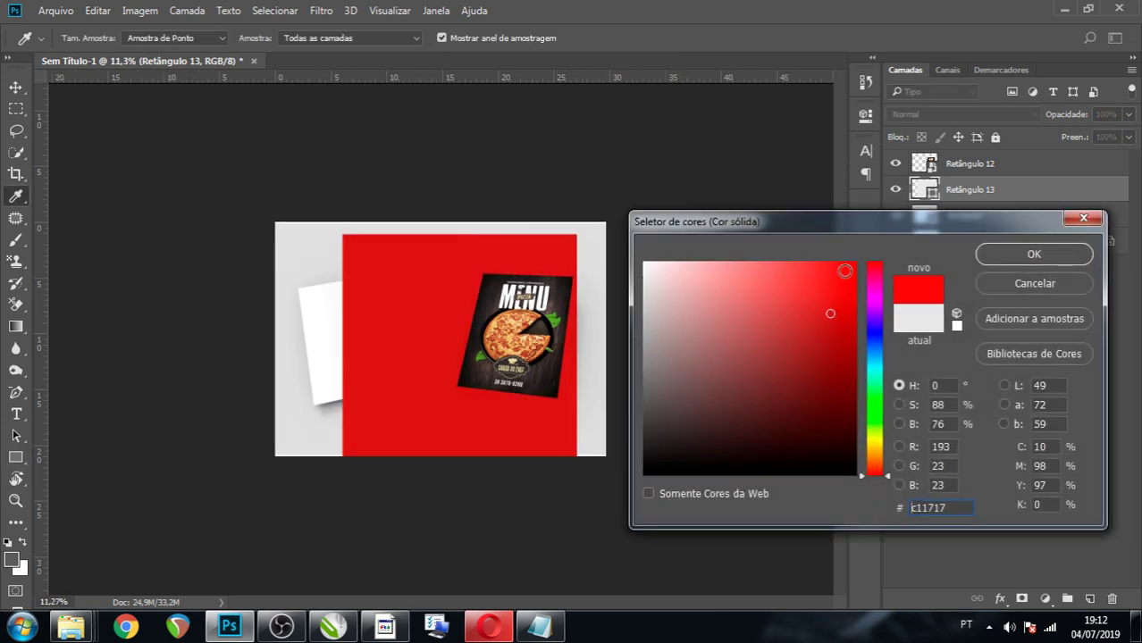
{"action": "left_click", "coordinate": [999, 250]}
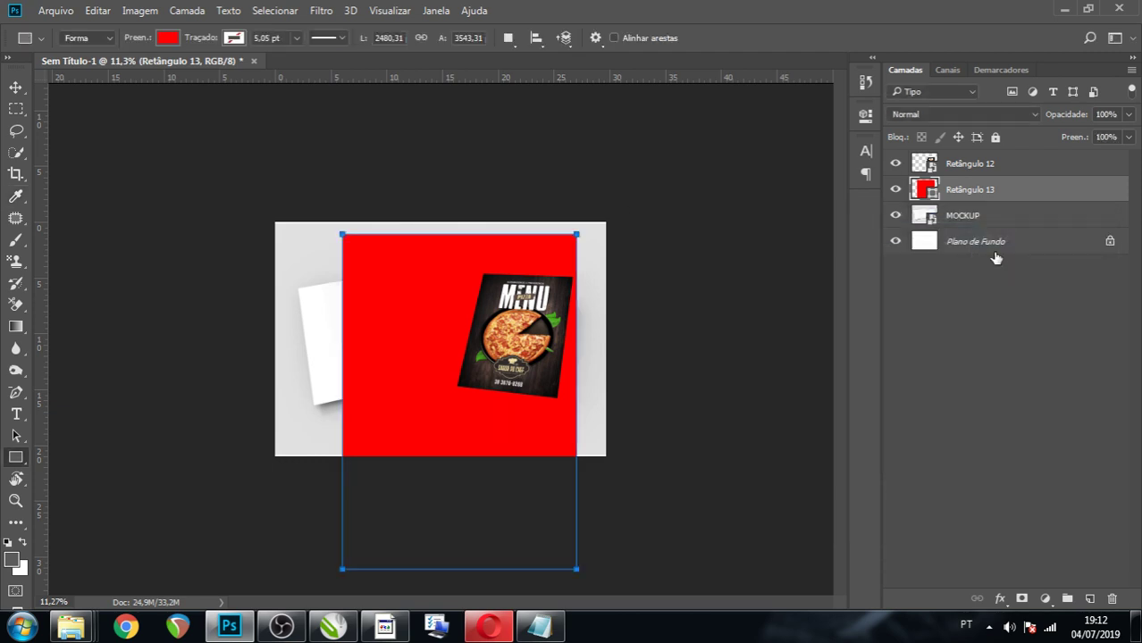
Duplicate it as Retângulo 13 copiar, hide the original, and convert the copy to a smart object.
{"action": "key", "text": "ctrl+j"}
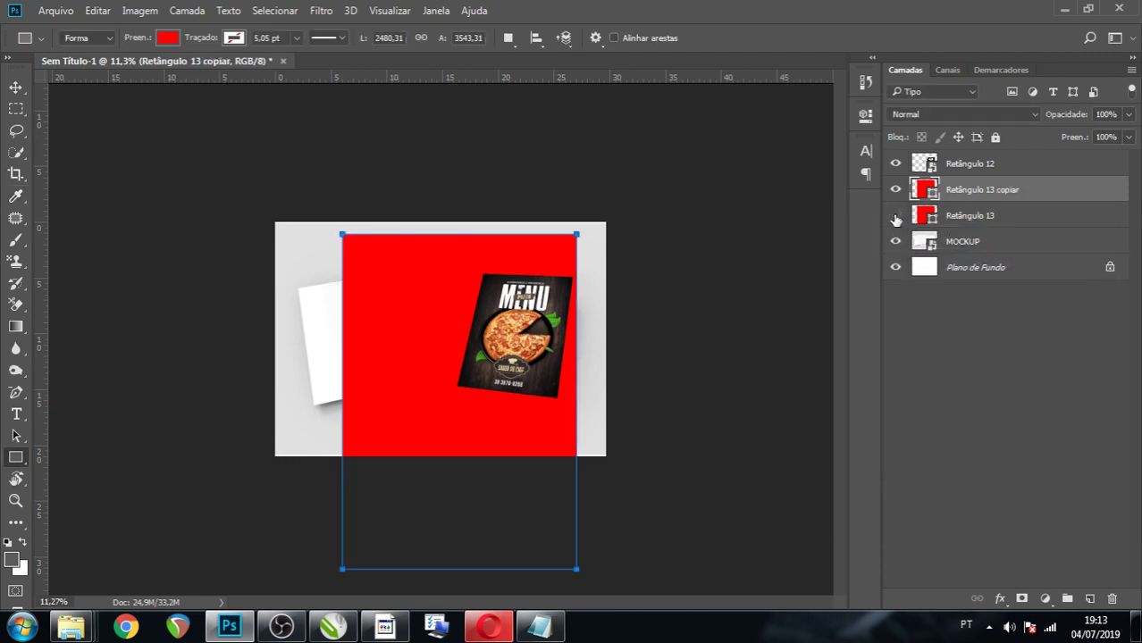
{"action": "left_click", "coordinate": [895, 216]}
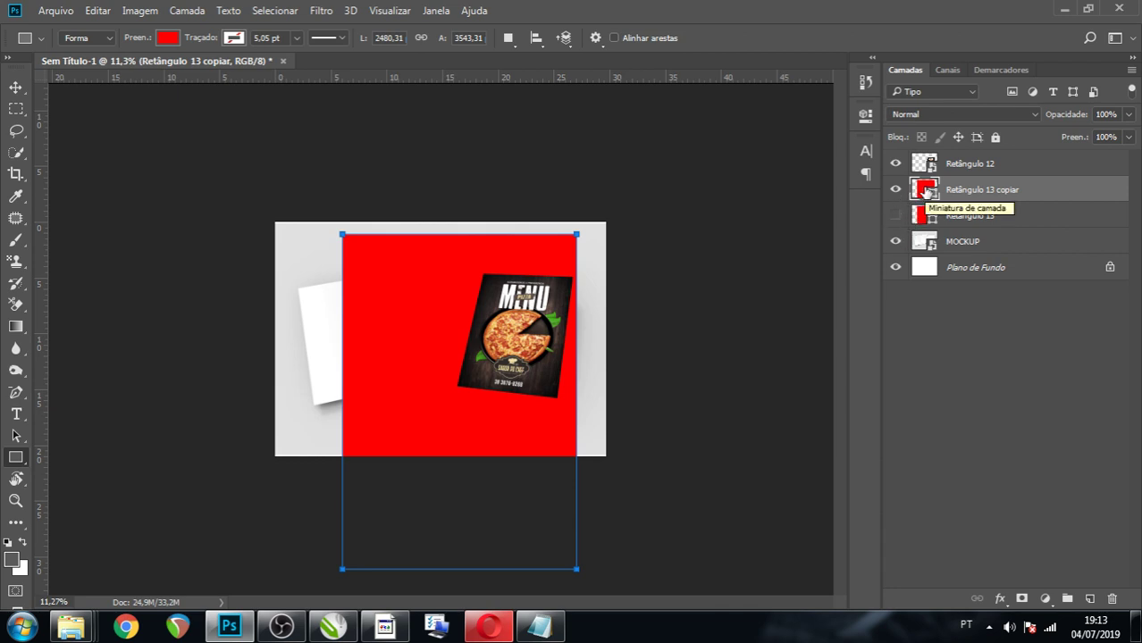
{"action": "right_click", "coordinate": [955, 191]}
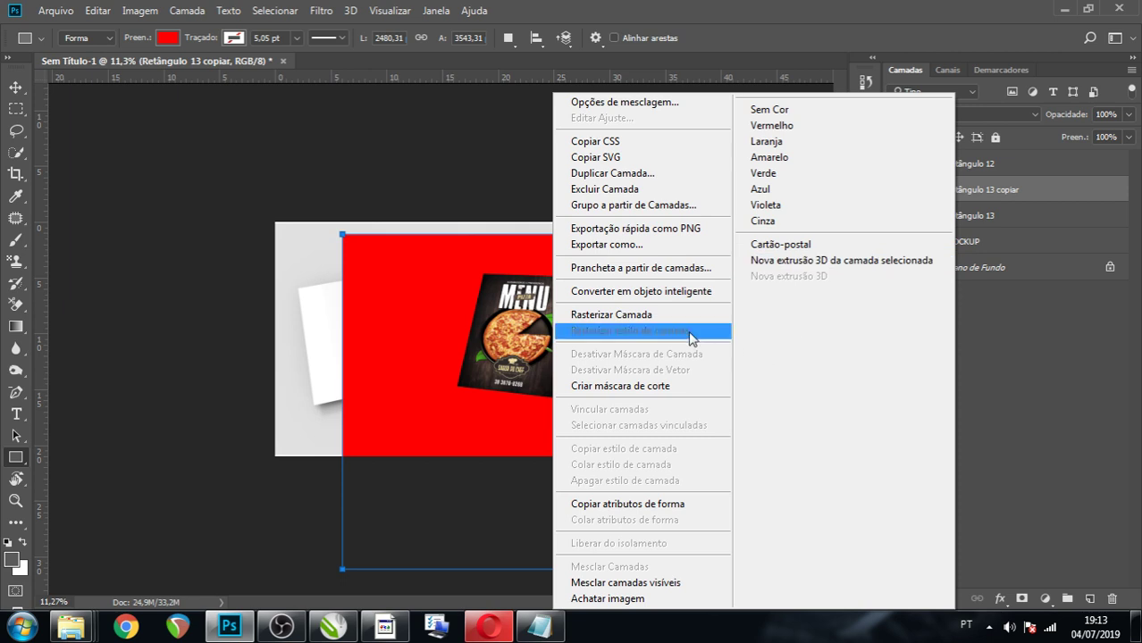
{"action": "left_click", "coordinate": [669, 299]}
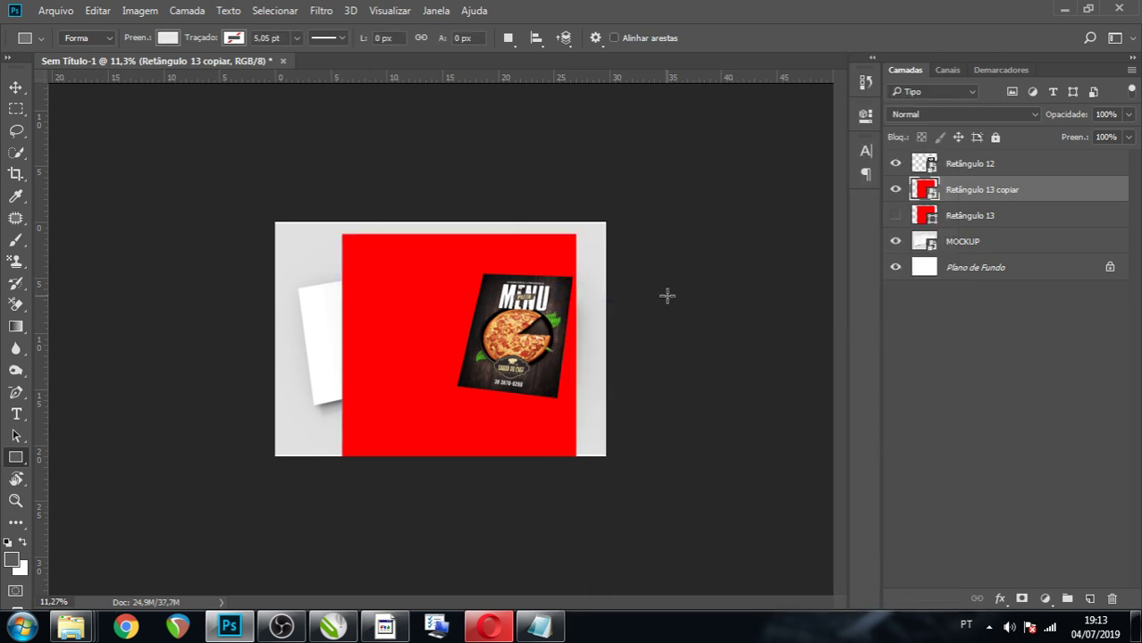
Scale the red rectangle down to about 79% and move it left and down.
{"action": "key", "text": "ctrl+t"}
{"action": "mouse_move", "coordinate": [582, 564]}
{"action": "left_mouse_down"}
{"action": "mouse_move", "coordinate": [529, 466]}
{"action": "mouse_move", "coordinate": [455, 394]}
{"action": "left_mouse_up"}
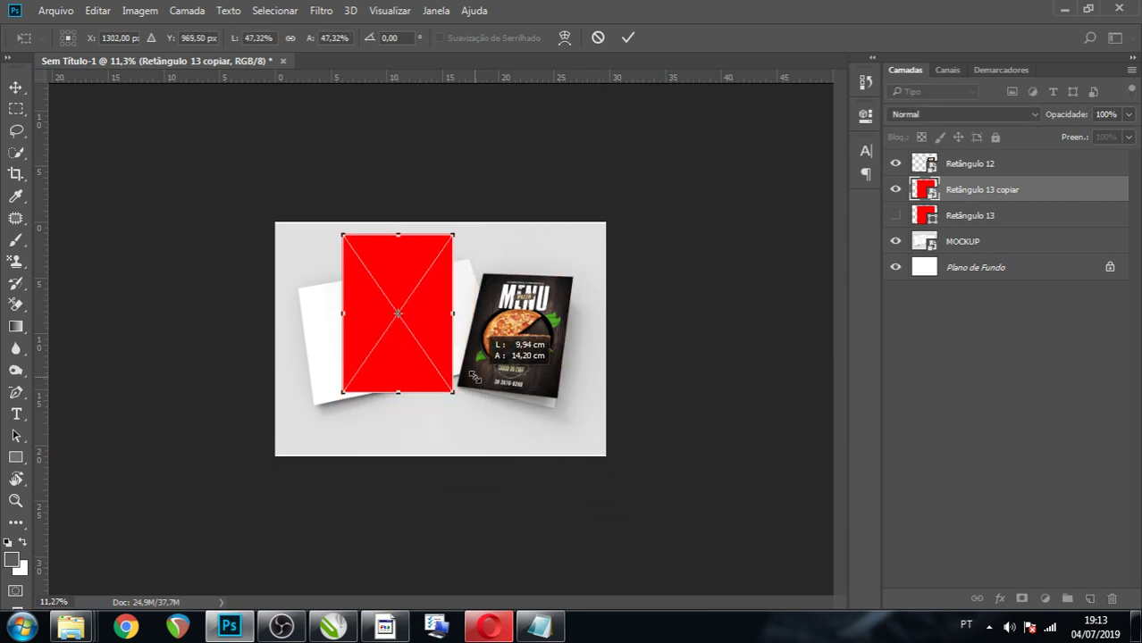
{"action": "key", "text": "Return"}
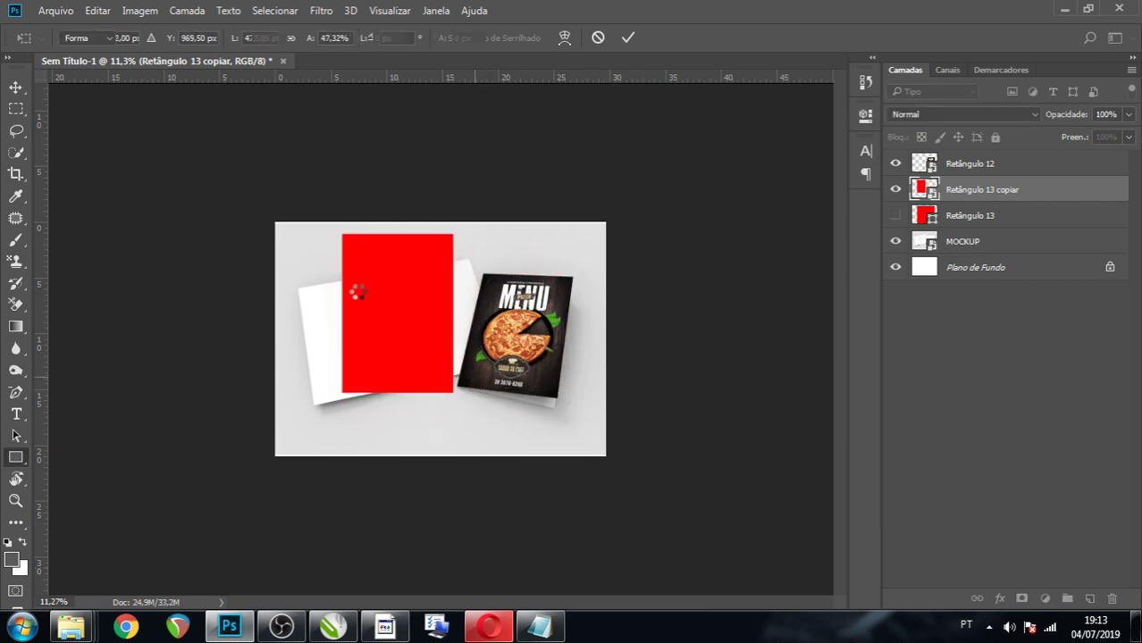
{"action": "key", "text": "u"}
{"action": "key", "text": "v"}
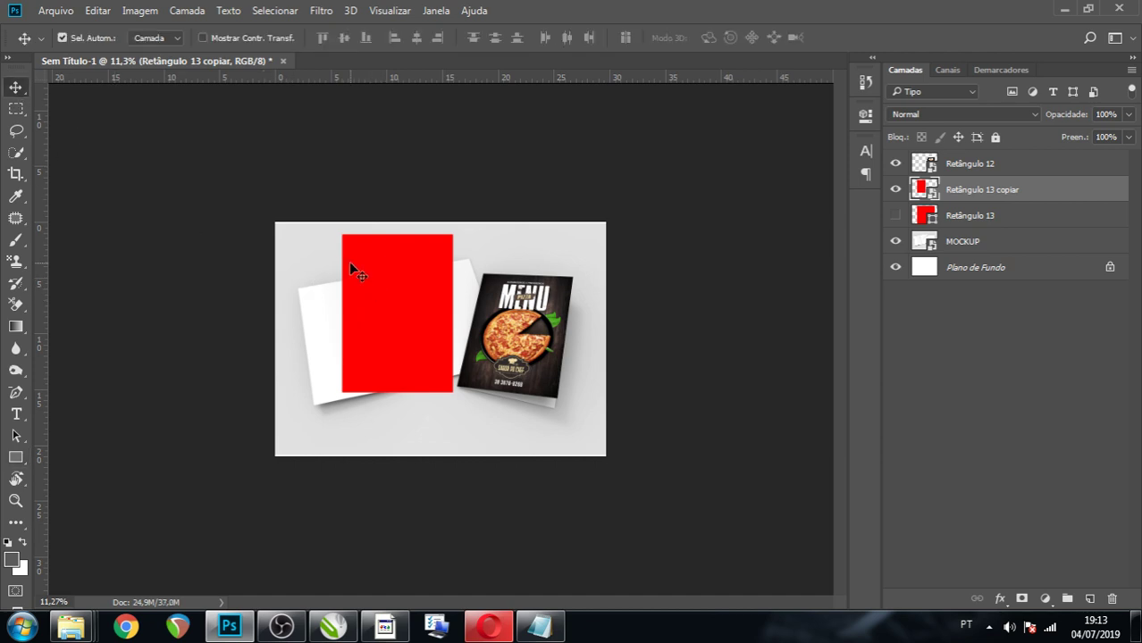
{"action": "left_click_drag", "start_coordinate": [372, 253], "coordinate": [359, 293]}
Shrink the rectangle to roughly page size and align it with the left inner page's edge.
{"action": "key", "text": "ctrl+t"}
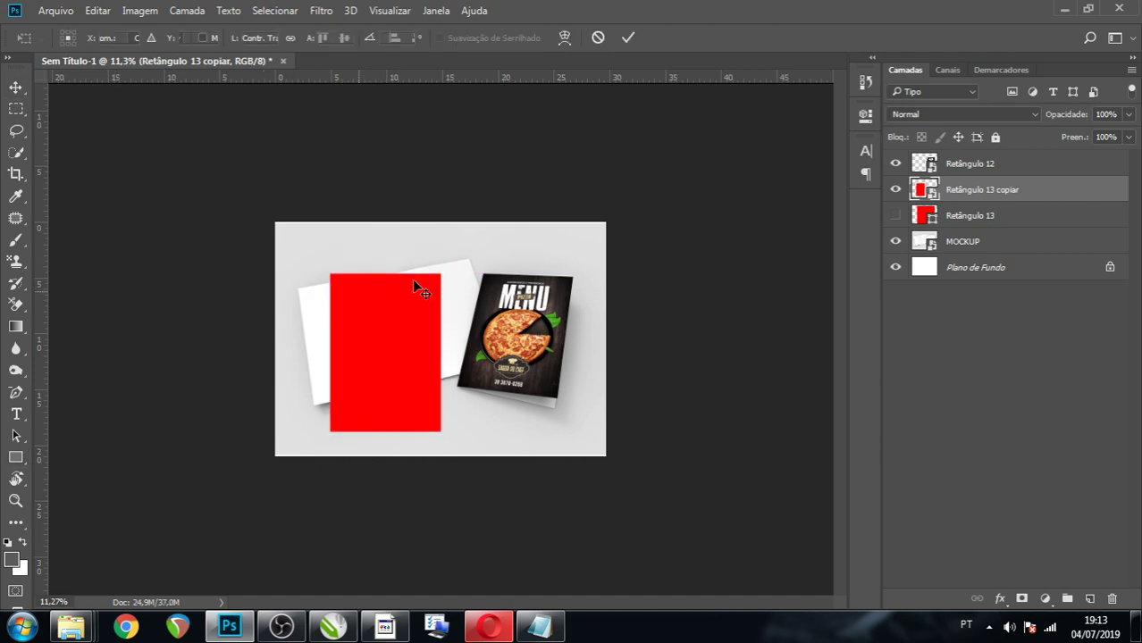
{"action": "left_click_drag", "start_coordinate": [441, 274], "coordinate": [421, 300]}
{"action": "key", "text": "Return"}
{"action": "key", "text": "ctrl+0"}
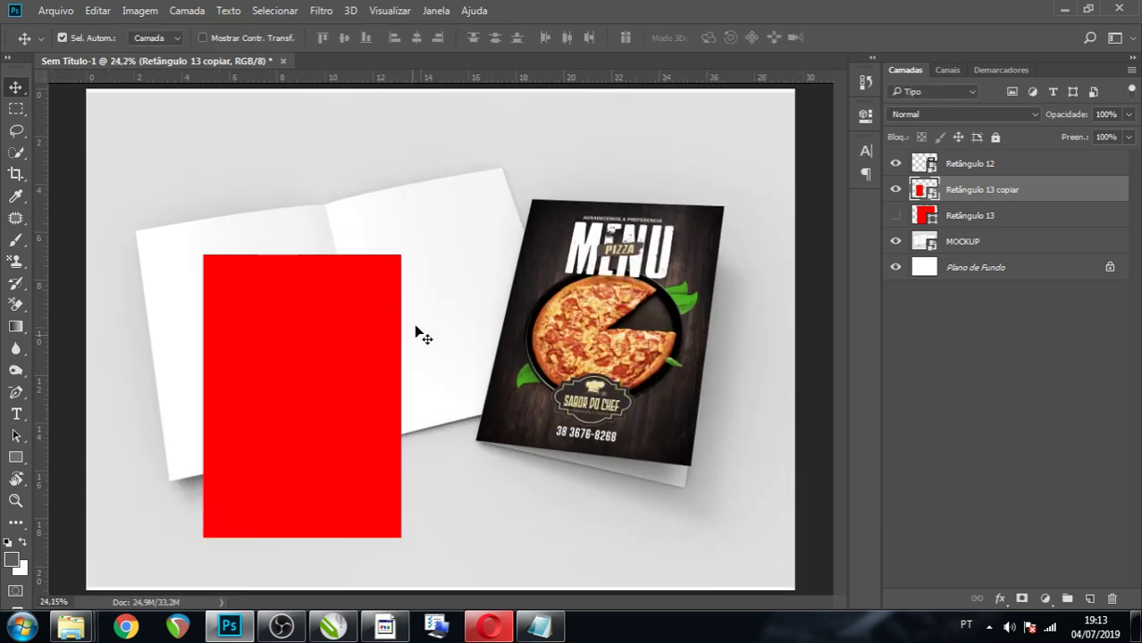
{"action": "left_click_drag", "start_coordinate": [323, 411], "coordinate": [300, 376]}
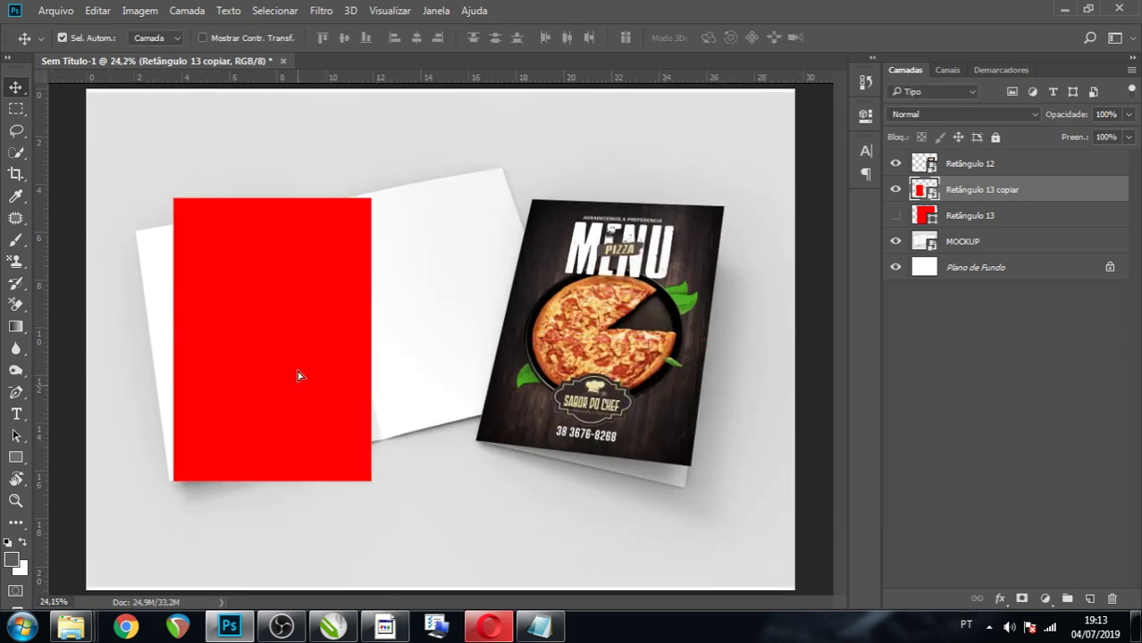
{"action": "scroll", "coordinate": [173, 488], "scroll_direction": "up", "scroll_amount": 1}
{"action": "scroll", "coordinate": [166, 473], "scroll_direction": "up", "scroll_amount": 2}
{"action": "scroll", "coordinate": [165, 470], "scroll_direction": "up", "scroll_amount": 2}
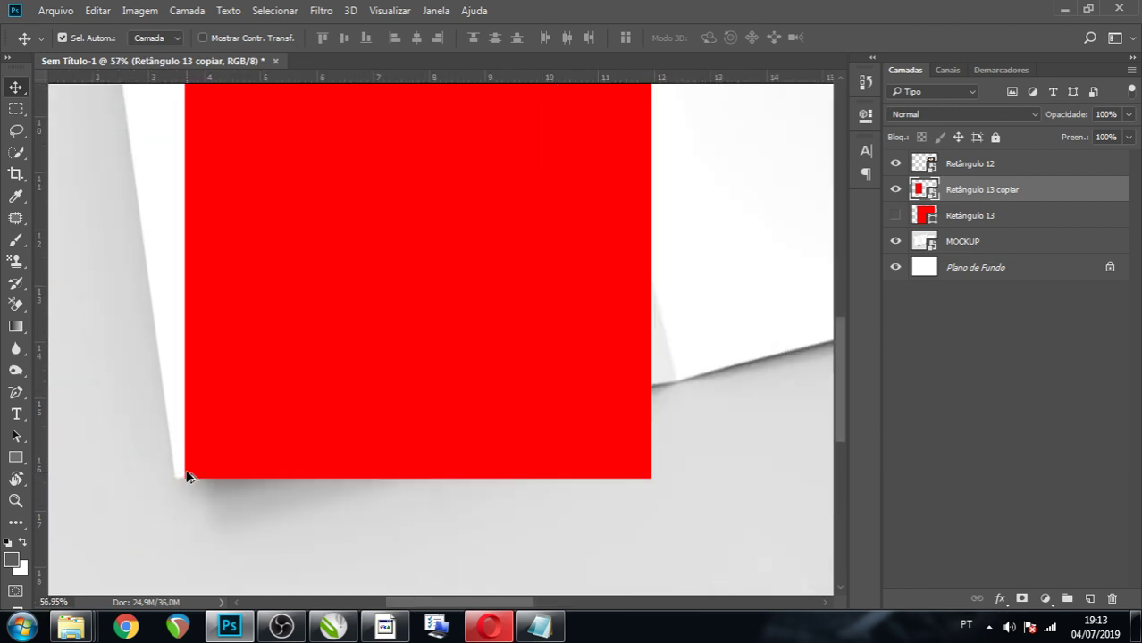
{"action": "left_click_drag", "start_coordinate": [183, 472], "coordinate": [186, 472]}
Lower the rectangle layer's opacity to about 18%.
{"action": "scroll", "coordinate": [329, 554], "scroll_direction": "down", "scroll_amount": 1}
{"action": "scroll", "coordinate": [329, 555], "scroll_direction": "down", "scroll_amount": 1}
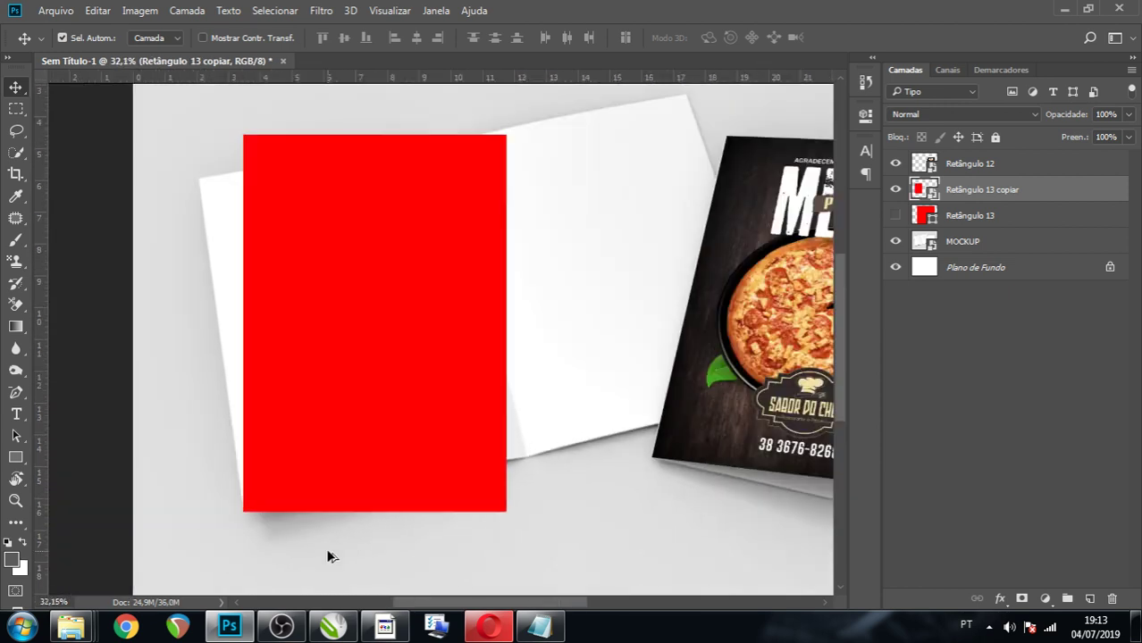
{"action": "mouse_move", "coordinate": [1128, 117]}
{"action": "left_mouse_down"}
{"action": "mouse_move", "coordinate": [1113, 154]}
{"action": "mouse_move", "coordinate": [1083, 170]}
{"action": "left_mouse_up"}
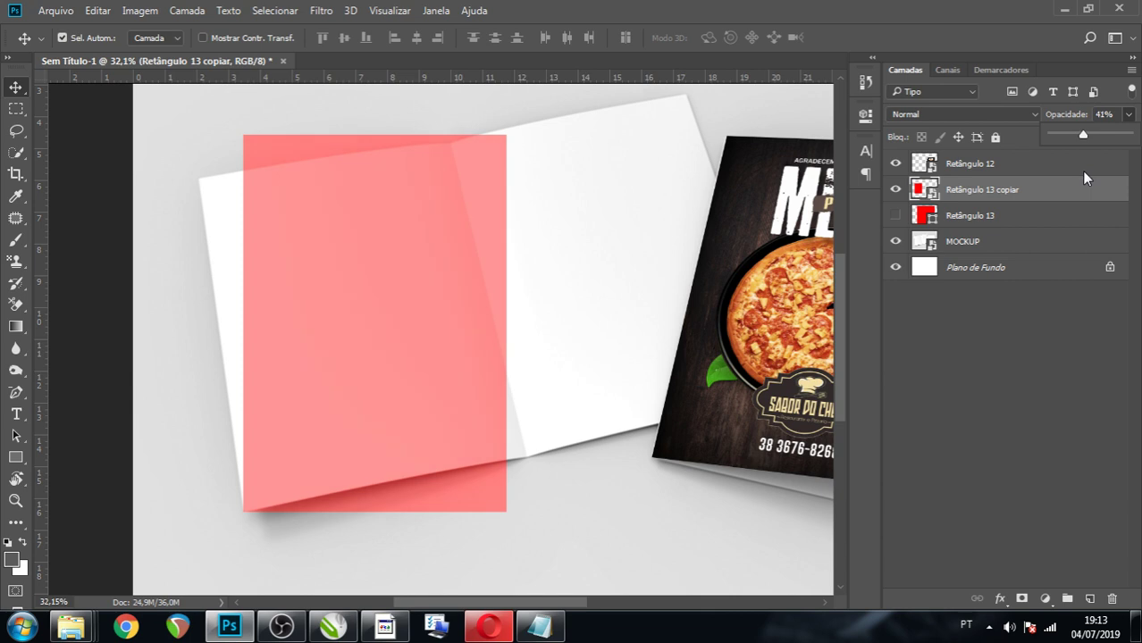
{"action": "left_click_drag", "start_coordinate": [1082, 171], "coordinate": [1065, 180]}
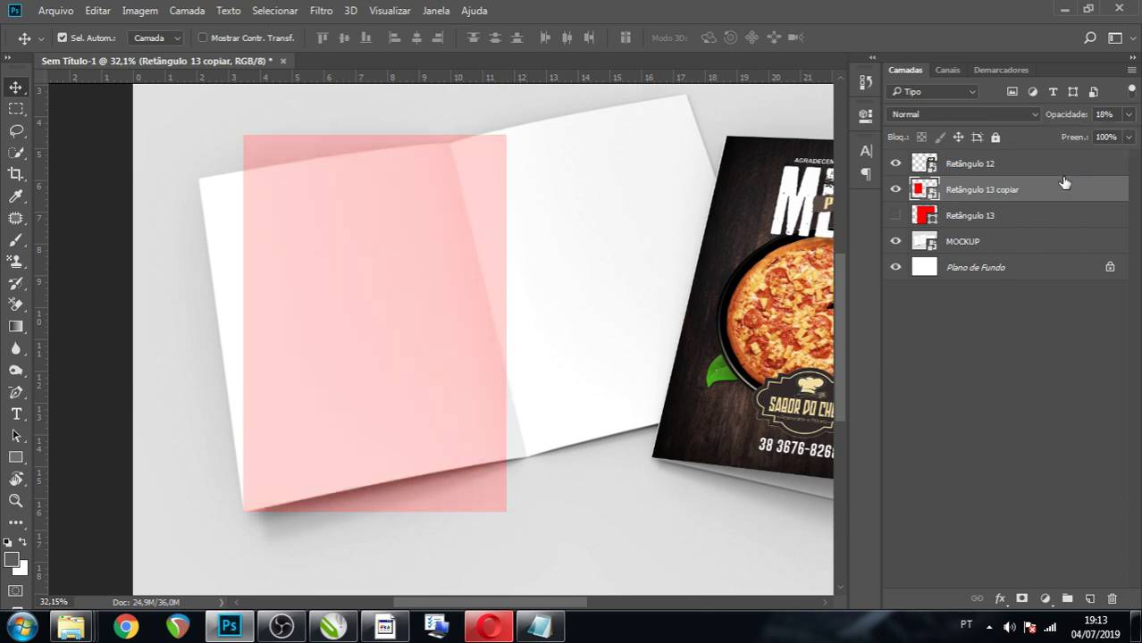
{"action": "key", "text": "ctrl+t"}
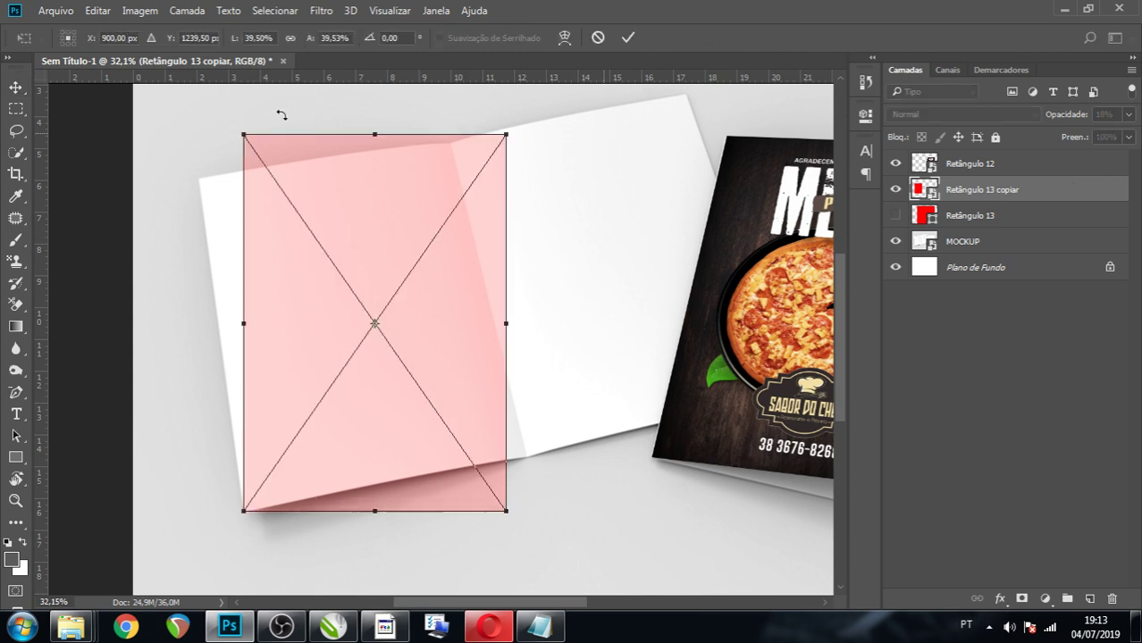
Distort the pink rectangle's corners roughly onto the left inner page and the fold.
{"action": "left_click_drag", "start_coordinate": [244, 136], "coordinate": [200, 184]}
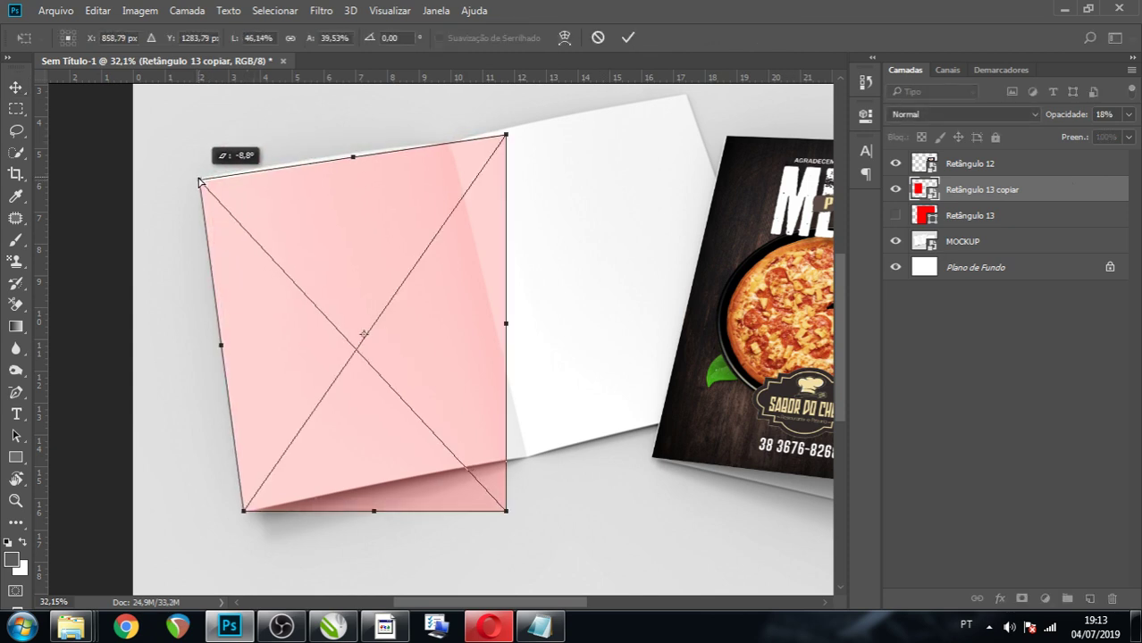
{"action": "left_click_drag", "start_coordinate": [200, 183], "coordinate": [201, 179]}
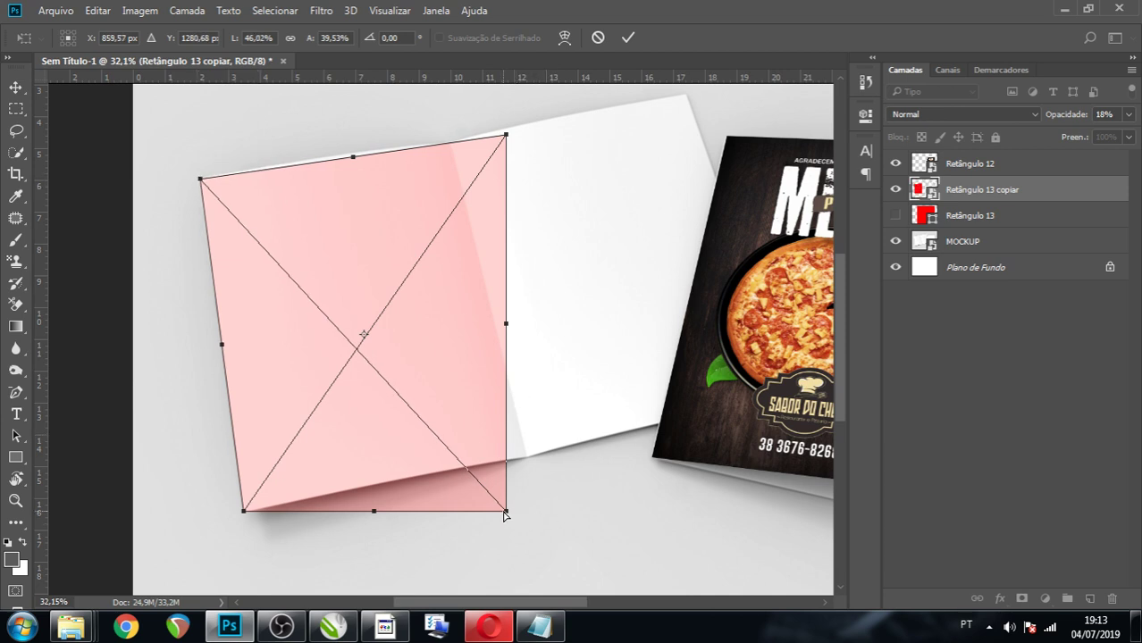
{"action": "left_click_drag", "start_coordinate": [507, 513], "coordinate": [524, 455]}
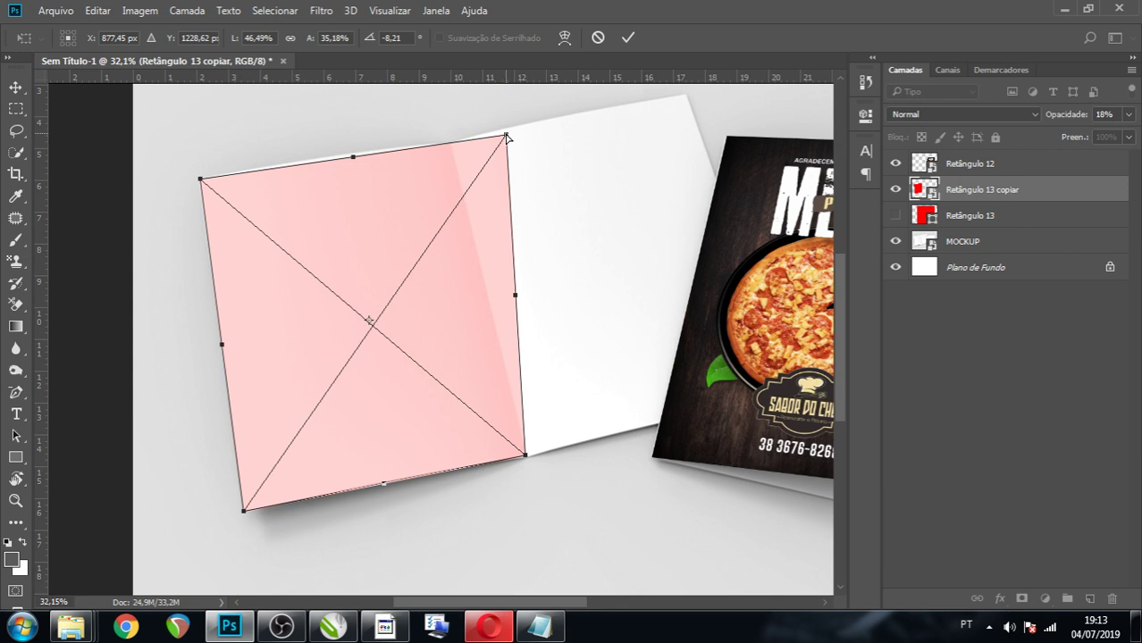
{"action": "left_click_drag", "start_coordinate": [506, 136], "coordinate": [452, 144]}
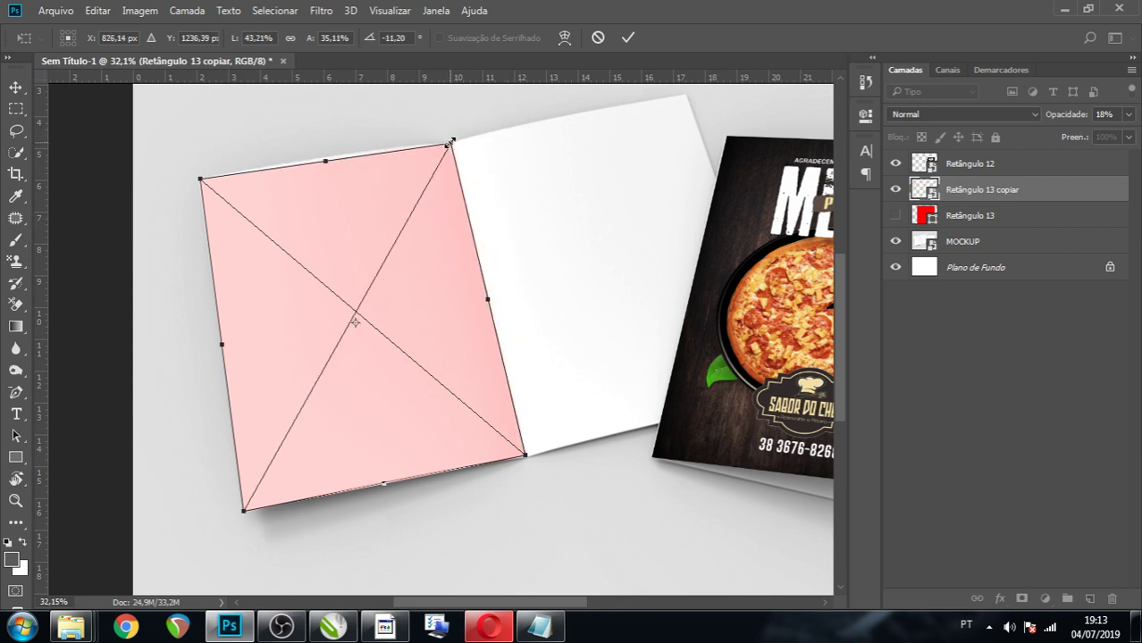
Fine-tune the top-left corner onto the page corner and the top-right onto the fold's top.
{"action": "scroll", "coordinate": [184, 138], "scroll_direction": "up", "scroll_amount": 1}
{"action": "scroll", "coordinate": [182, 141], "scroll_direction": "up", "scroll_amount": 2}
{"action": "scroll", "coordinate": [188, 212], "scroll_direction": "up", "scroll_amount": 1}
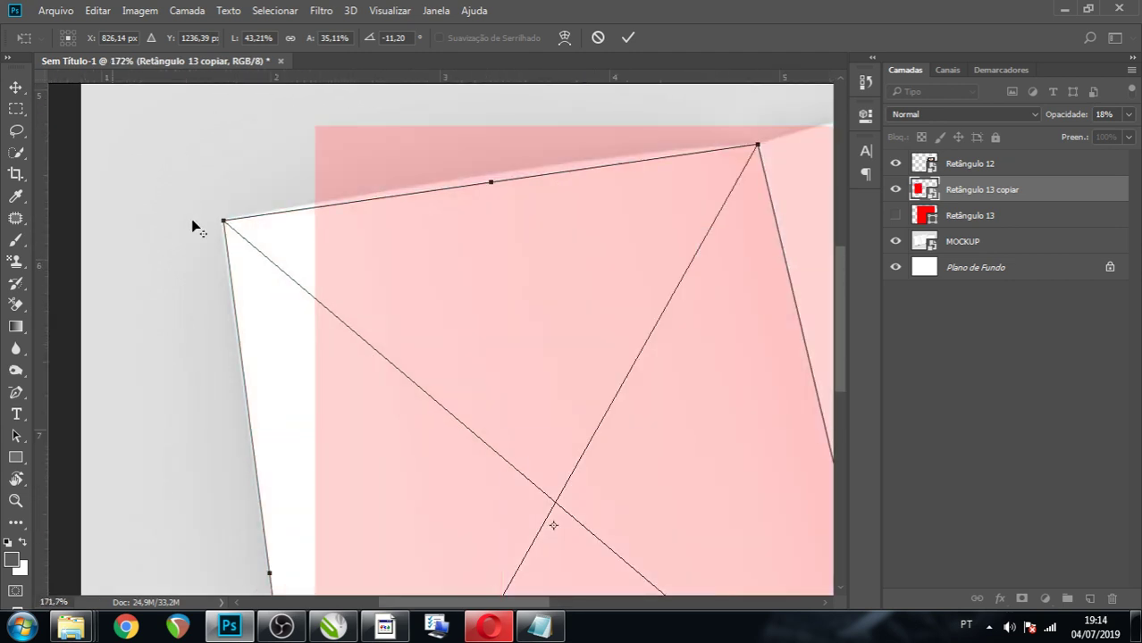
{"action": "scroll", "coordinate": [201, 225], "scroll_direction": "up", "scroll_amount": 2}
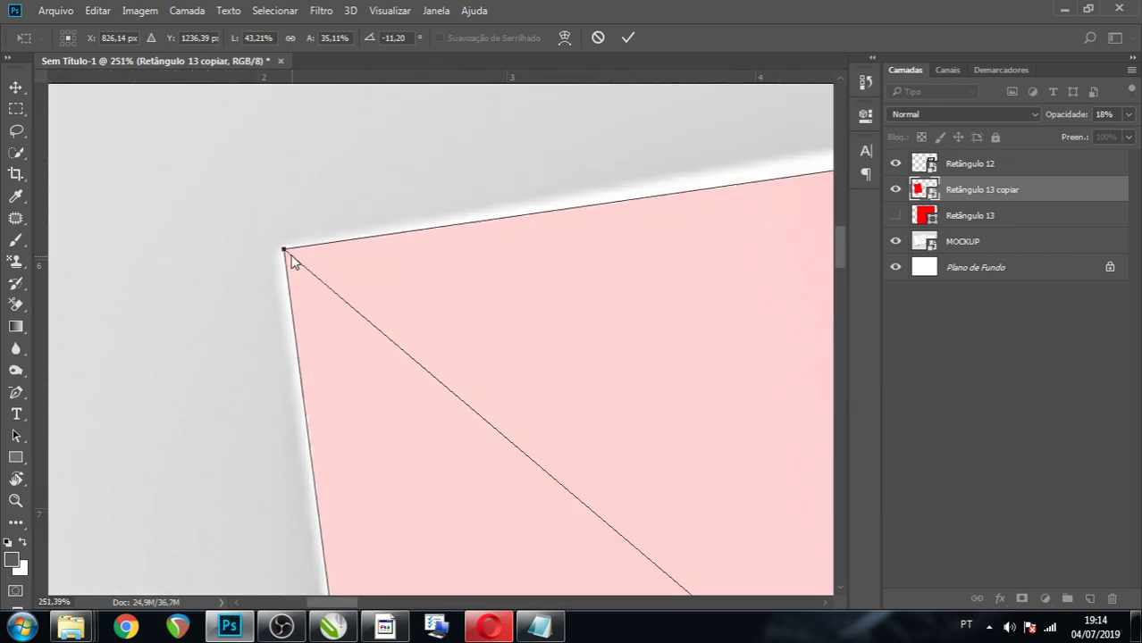
{"action": "left_click_drag", "start_coordinate": [282, 253], "coordinate": [274, 251]}
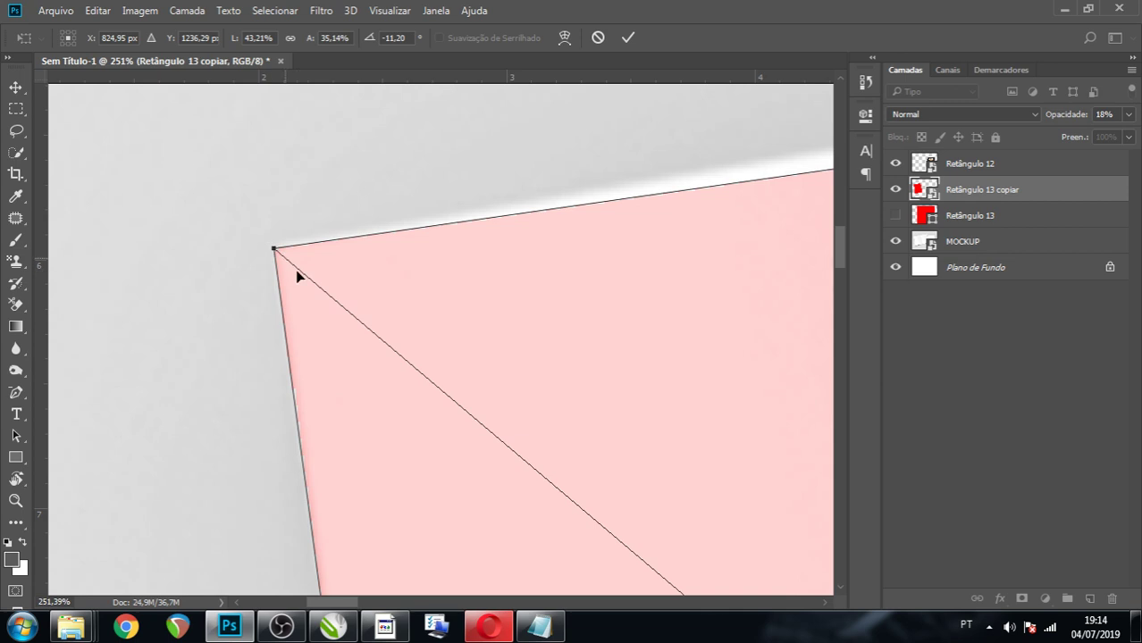
{"action": "scroll", "coordinate": [268, 261], "scroll_direction": "down", "scroll_amount": 5}
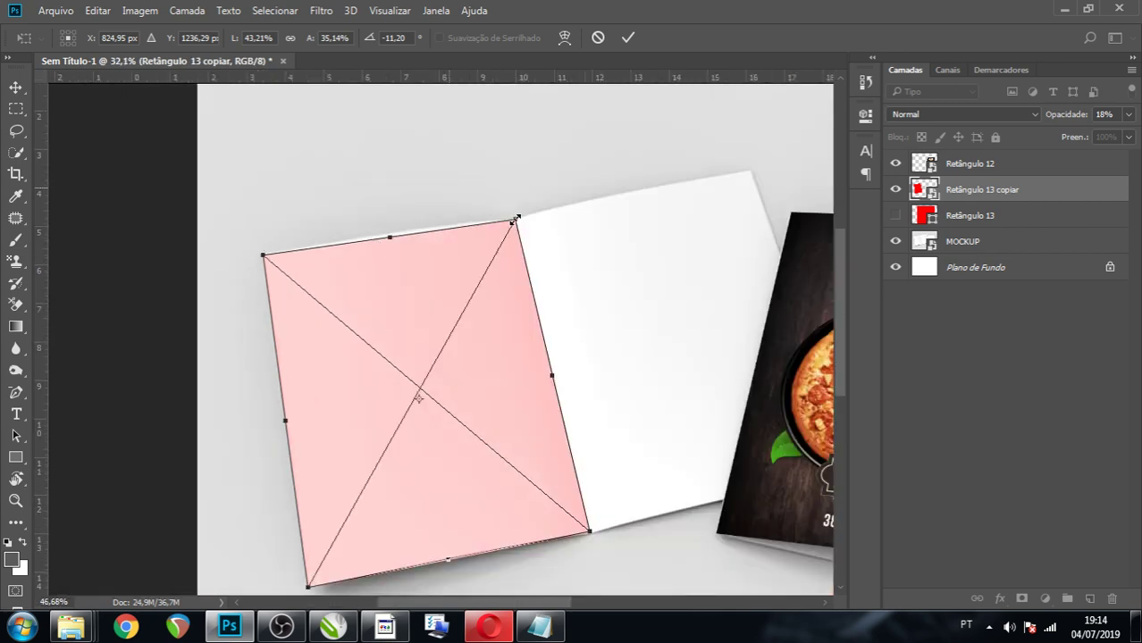
{"action": "scroll", "coordinate": [523, 224], "scroll_direction": "up", "scroll_amount": 5}
{"action": "scroll", "coordinate": [523, 223], "scroll_direction": "up", "scroll_amount": 2}
{"action": "scroll", "coordinate": [526, 243], "scroll_direction": "up", "scroll_amount": 2}
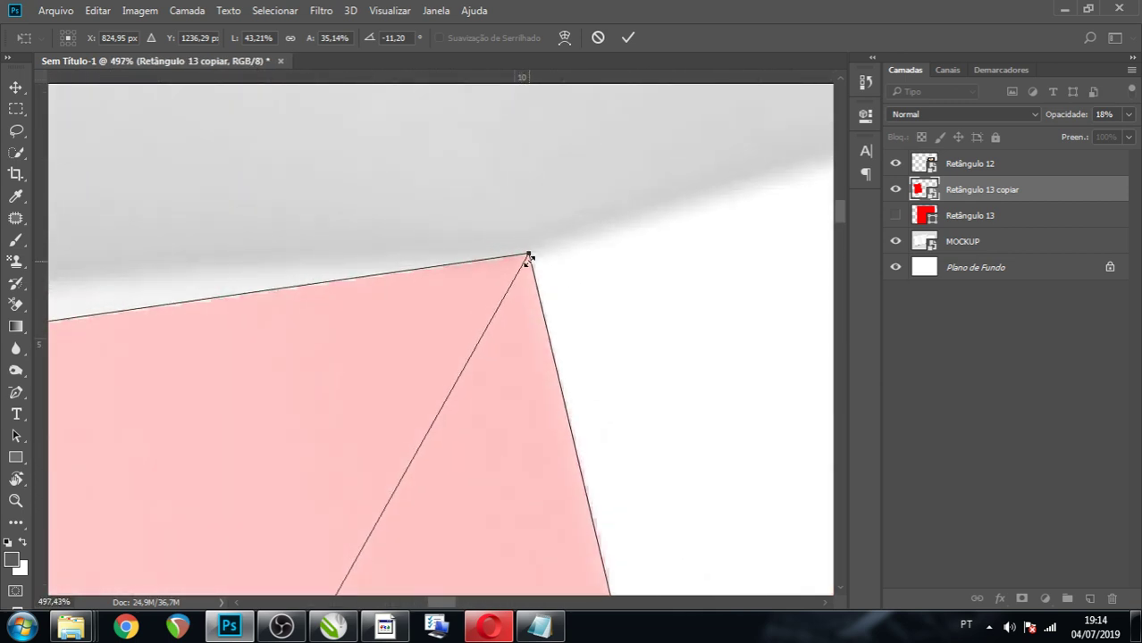
{"action": "left_click_drag", "start_coordinate": [530, 257], "coordinate": [510, 284]}
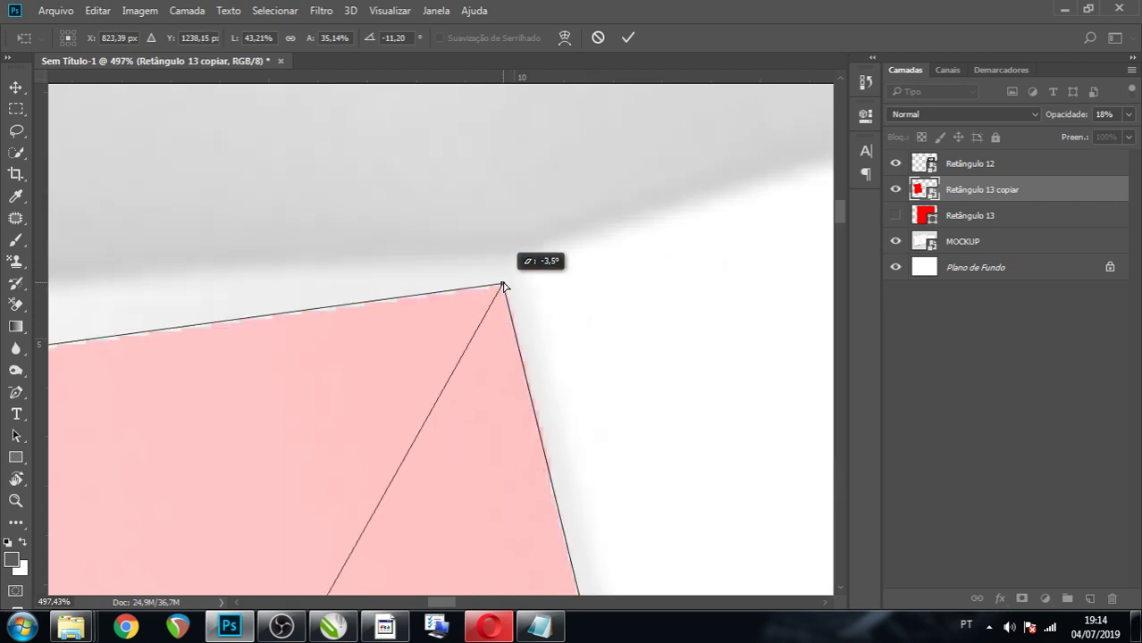
{"action": "left_click_drag", "start_coordinate": [510, 284], "coordinate": [523, 264]}
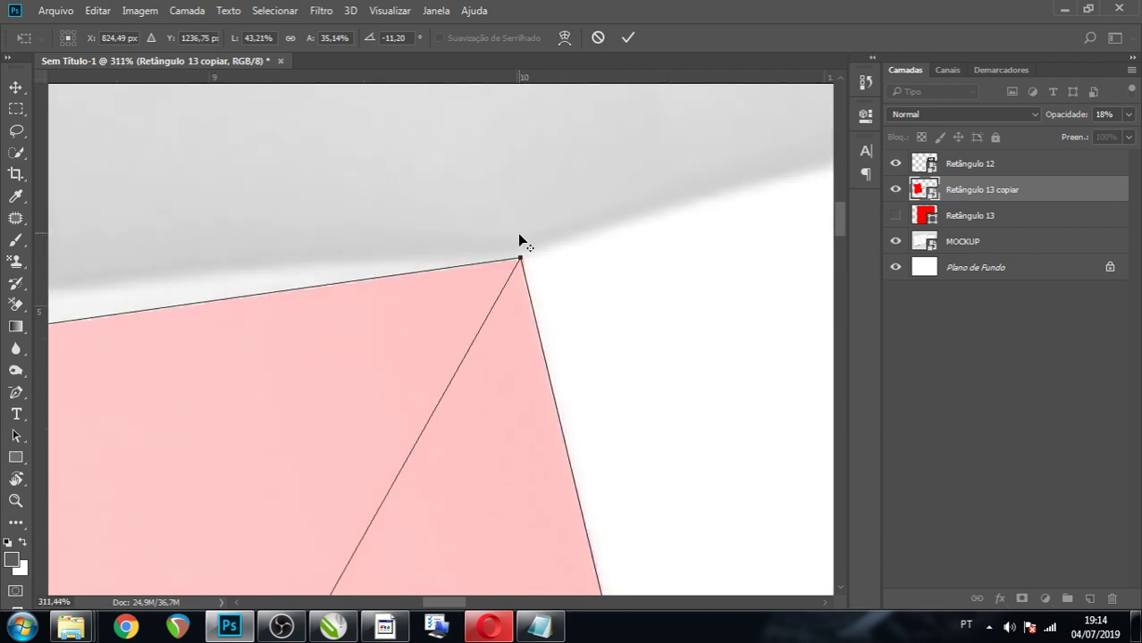
Fit the bottom-right corner onto the fold's bottom and apply the distortion.
{"action": "scroll", "coordinate": [517, 232], "scroll_direction": "down", "scroll_amount": 2}
{"action": "scroll", "coordinate": [518, 232], "scroll_direction": "down", "scroll_amount": 2}
{"action": "scroll", "coordinate": [519, 232], "scroll_direction": "down", "scroll_amount": 3}
{"action": "scroll", "coordinate": [519, 232], "scroll_direction": "down", "scroll_amount": 2}
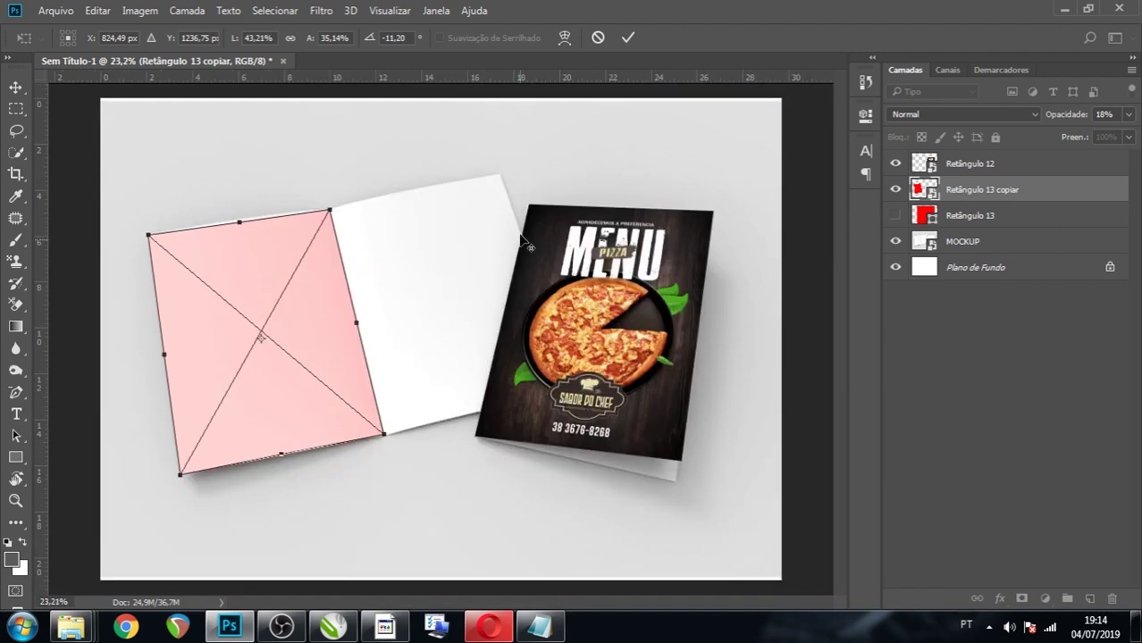
{"action": "scroll", "coordinate": [88, 474], "scroll_direction": "up", "scroll_amount": 3}
{"action": "scroll", "coordinate": [92, 474], "scroll_direction": "up", "scroll_amount": 2}
{"action": "scroll", "coordinate": [92, 474], "scroll_direction": "up", "scroll_amount": 1}
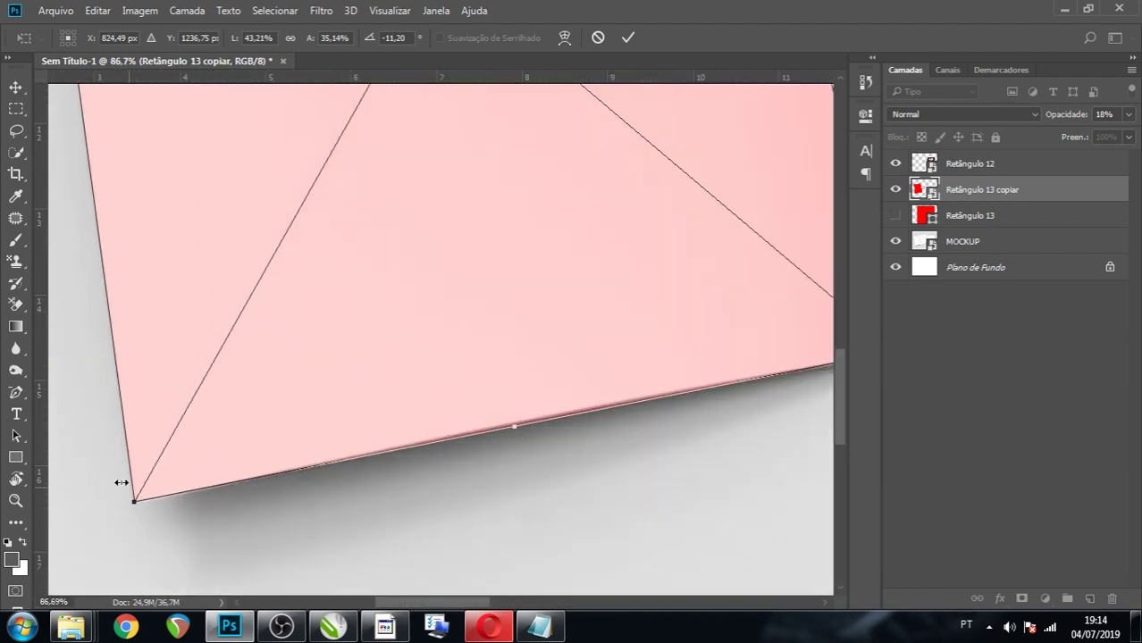
{"action": "scroll", "coordinate": [191, 472], "scroll_direction": "down", "scroll_amount": 1}
{"action": "scroll", "coordinate": [730, 367], "scroll_direction": "up", "scroll_amount": 3}
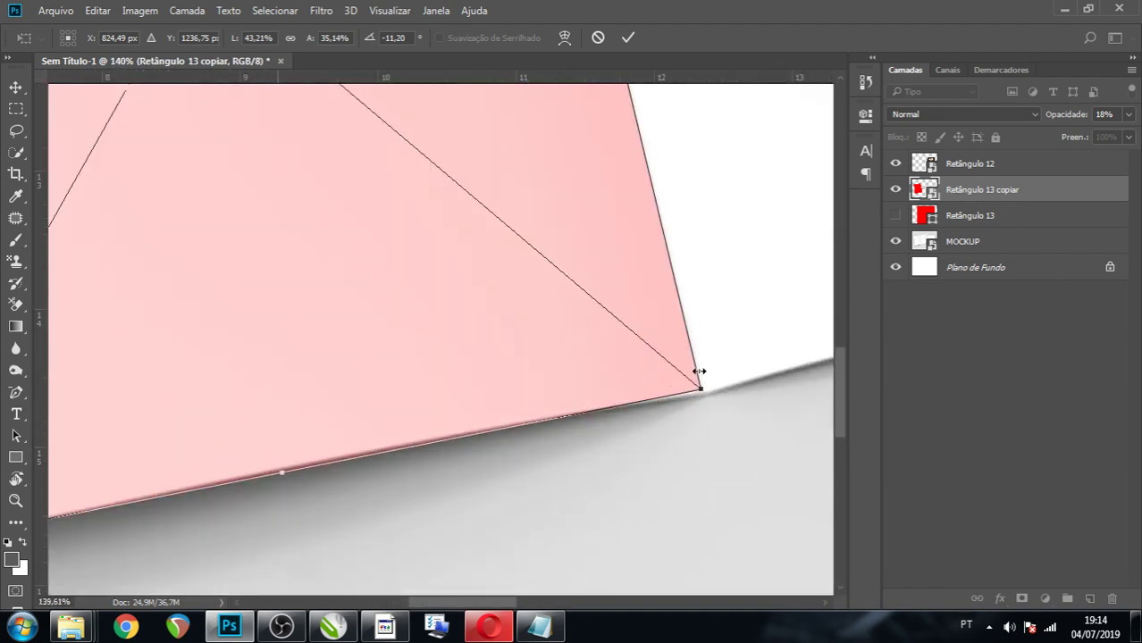
{"action": "scroll", "coordinate": [713, 414], "scroll_direction": "up", "scroll_amount": 3}
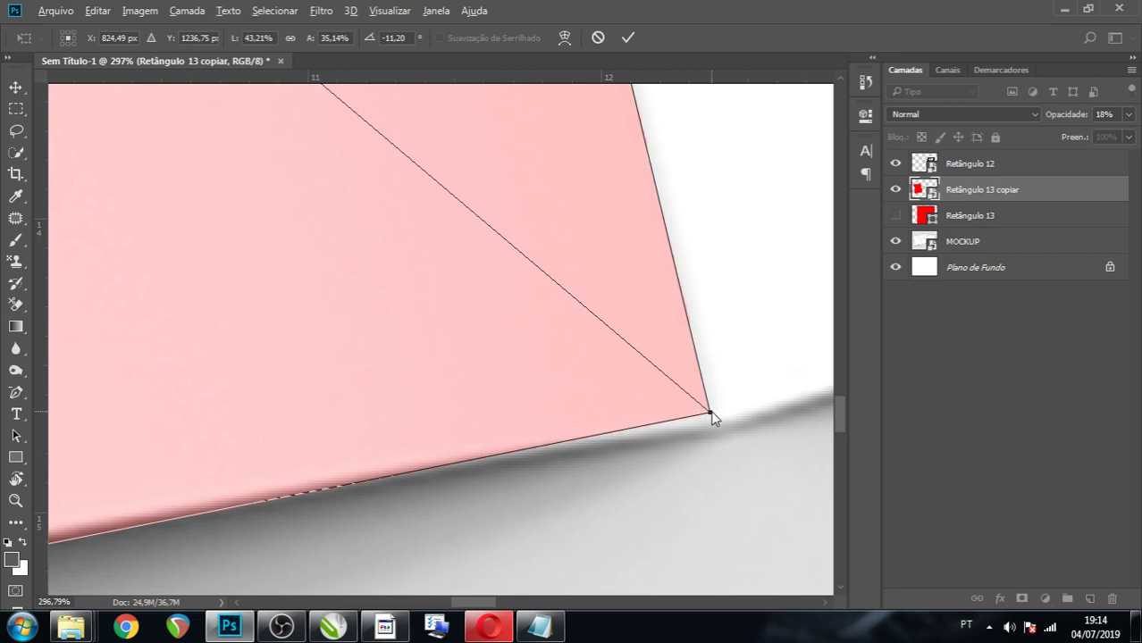
{"action": "left_click_drag", "start_coordinate": [711, 414], "coordinate": [721, 422]}
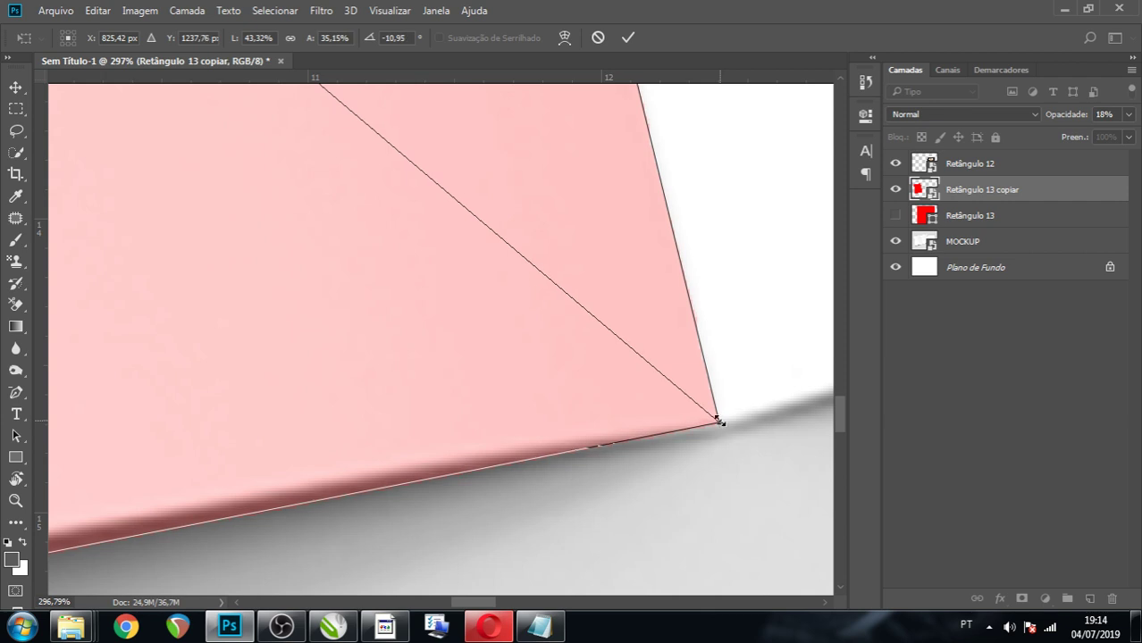
{"action": "key", "text": "ctrl+0"}
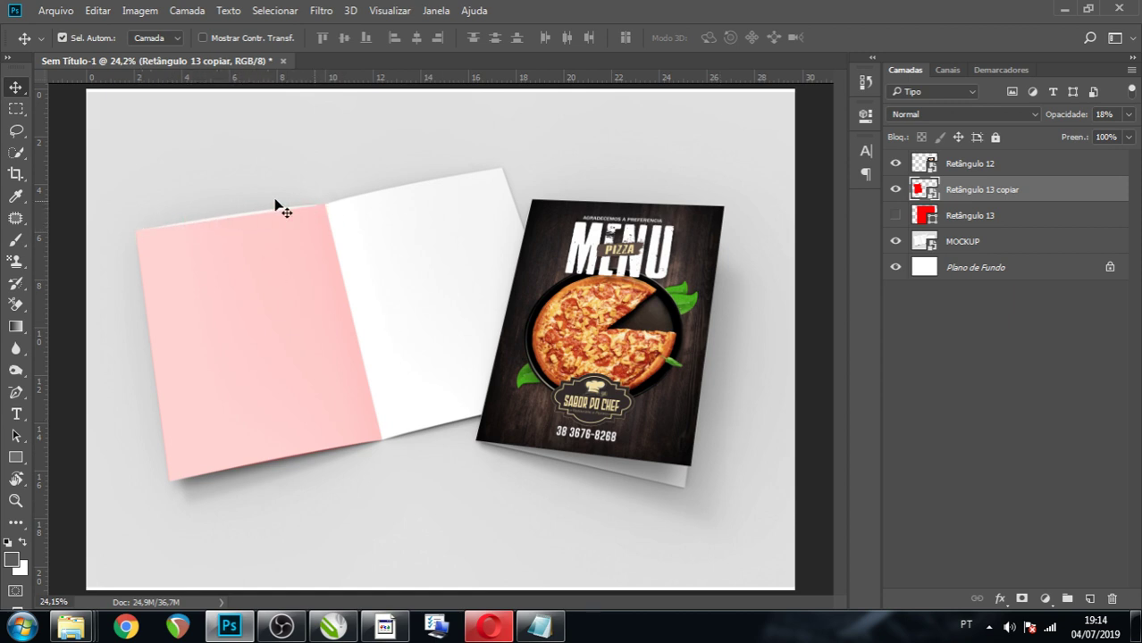
Switch the pink page layer's Free Transform into Warp mode.
{"action": "key", "text": "ctrl"}
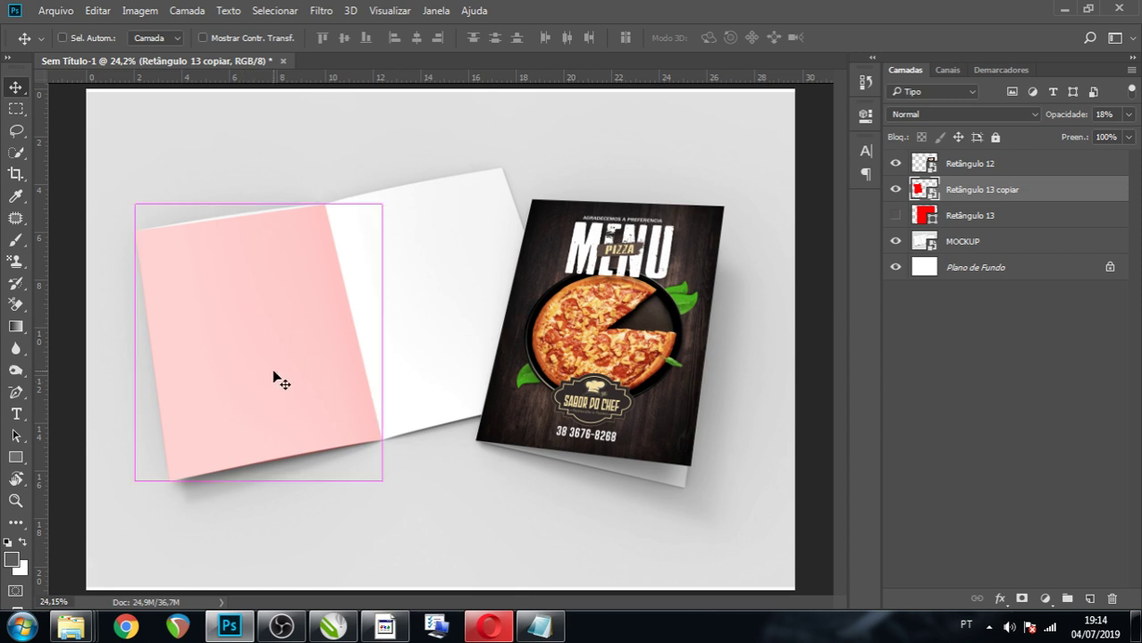
{"action": "key", "text": "ctrl+t"}
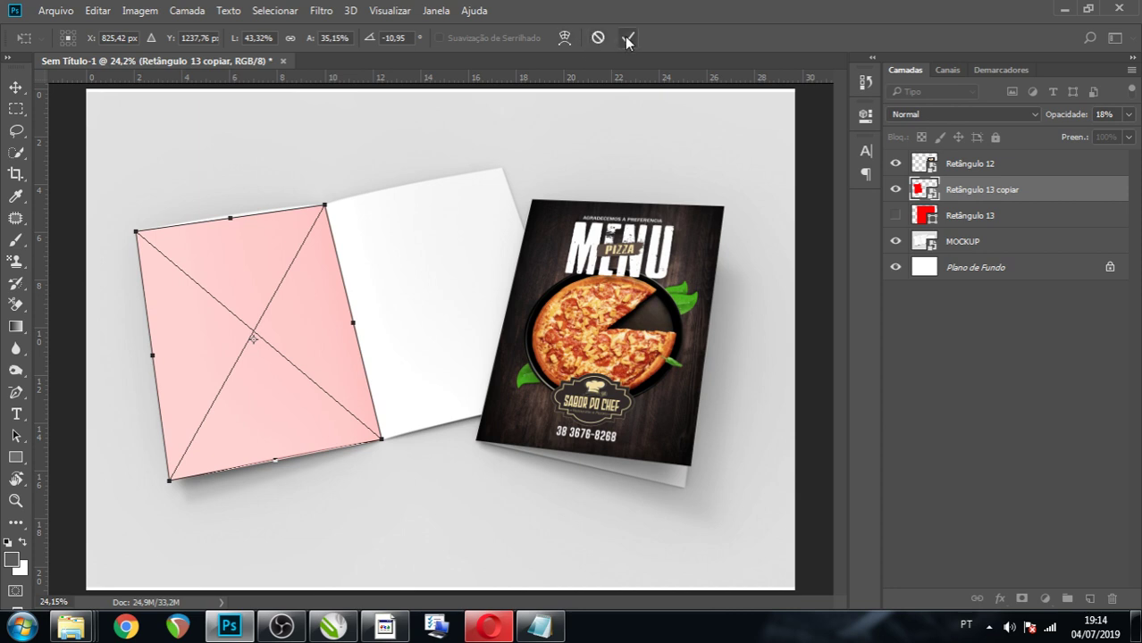
{"action": "left_click", "coordinate": [565, 38]}
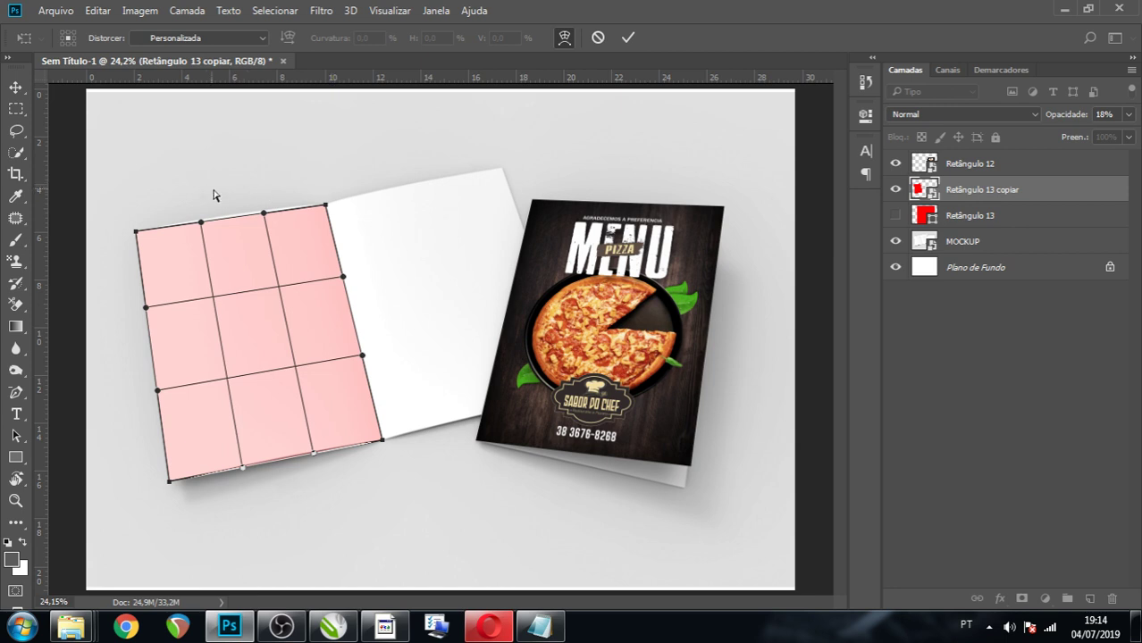
Bend the warp grid's top edge upward to meet the paper's curve.
{"action": "scroll", "coordinate": [199, 194], "scroll_direction": "up", "scroll_amount": 1}
{"action": "scroll", "coordinate": [161, 217], "scroll_direction": "up", "scroll_amount": 3}
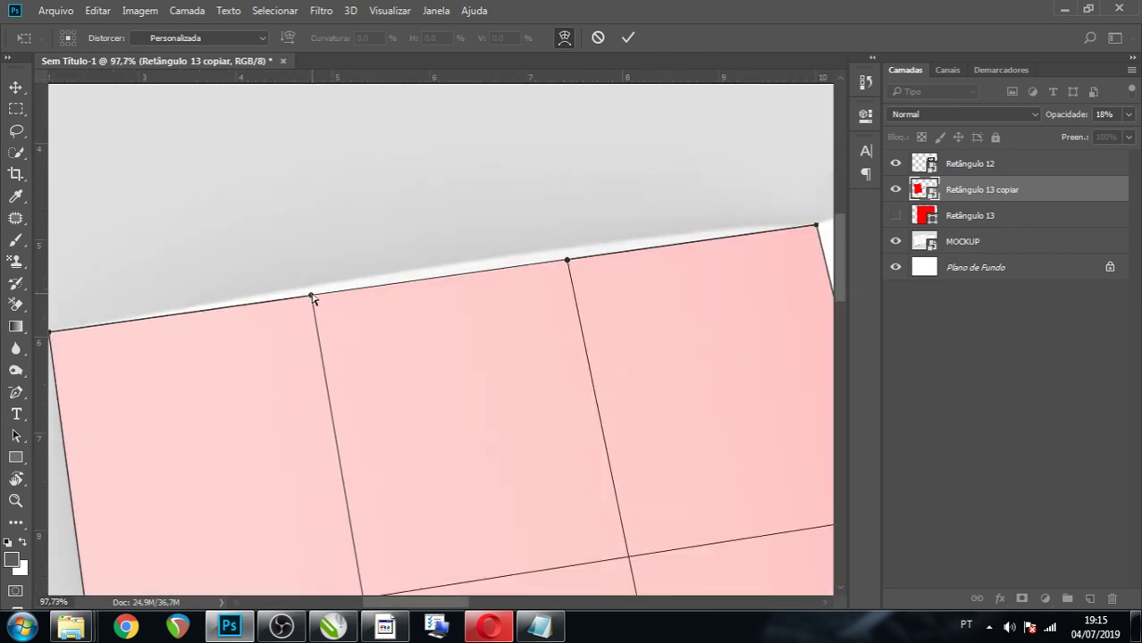
{"action": "left_click_drag", "start_coordinate": [312, 296], "coordinate": [311, 284]}
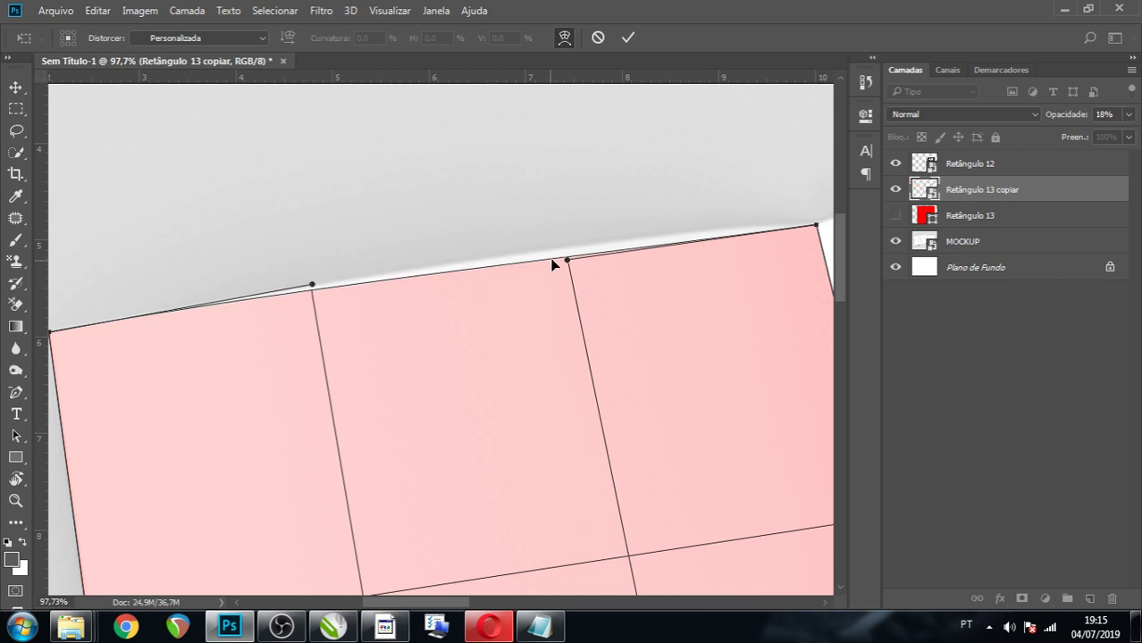
{"action": "left_click_drag", "start_coordinate": [566, 259], "coordinate": [569, 247]}
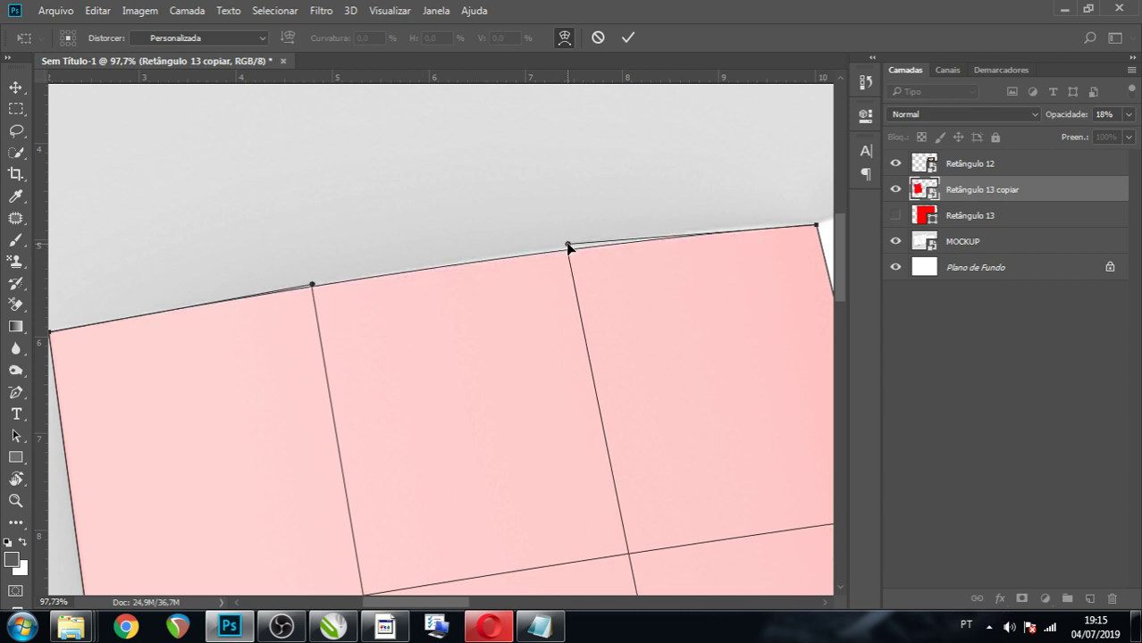
Bend the bottom edge to follow the page's curved lower edge and commit the warp.
{"action": "scroll", "coordinate": [354, 242], "scroll_direction": "down", "scroll_amount": 2}
{"action": "scroll", "coordinate": [355, 242], "scroll_direction": "down", "scroll_amount": 3}
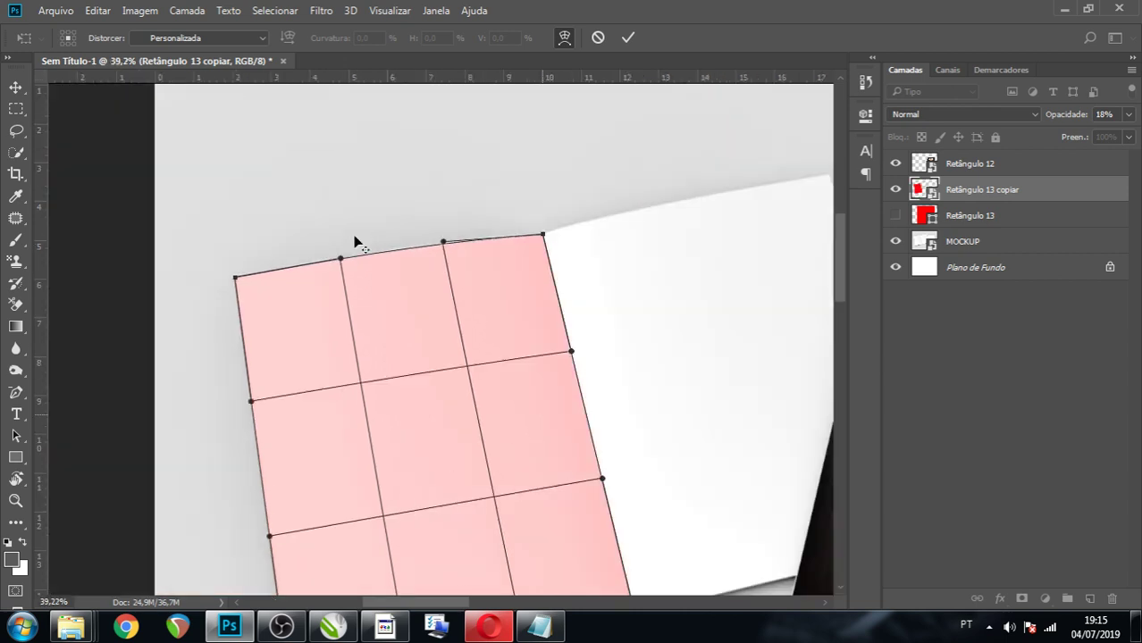
{"action": "scroll", "coordinate": [355, 242], "scroll_direction": "down", "scroll_amount": 1}
{"action": "scroll", "coordinate": [387, 565], "scroll_direction": "up", "scroll_amount": 2}
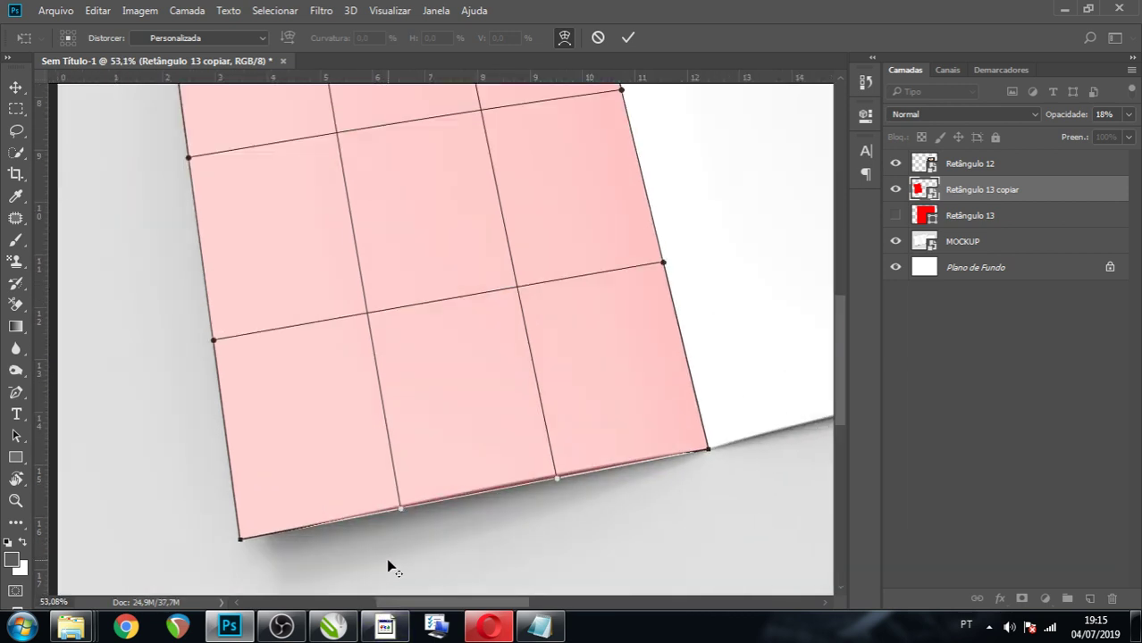
{"action": "scroll", "coordinate": [389, 566], "scroll_direction": "up", "scroll_amount": 2}
{"action": "left_click_drag", "start_coordinate": [403, 494], "coordinate": [407, 488]}
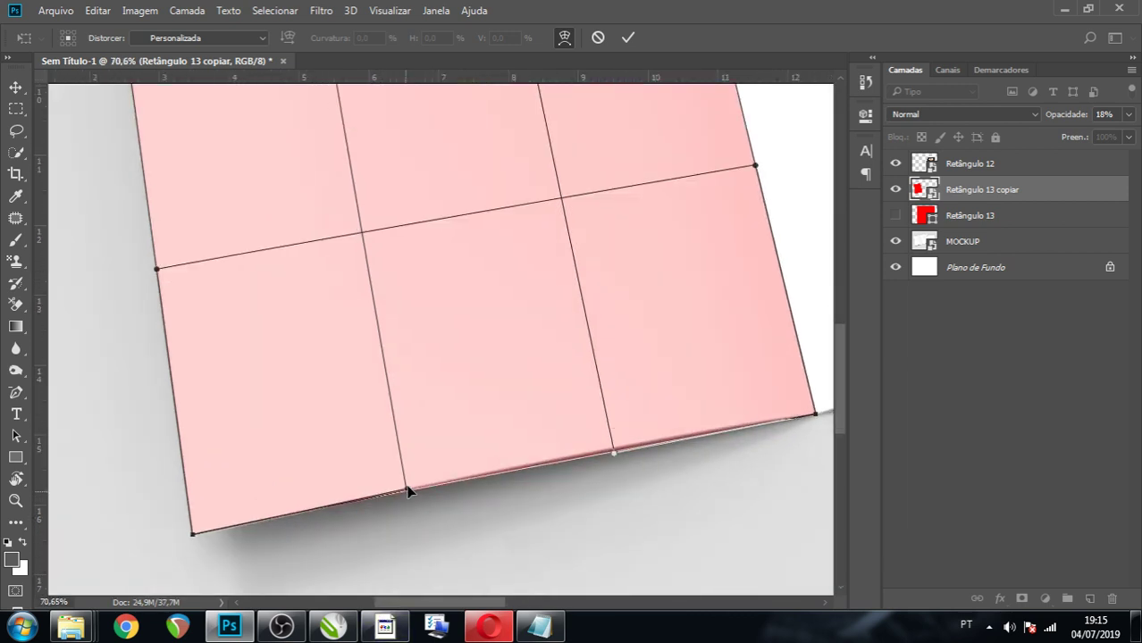
{"action": "left_click_drag", "start_coordinate": [614, 453], "coordinate": [614, 444]}
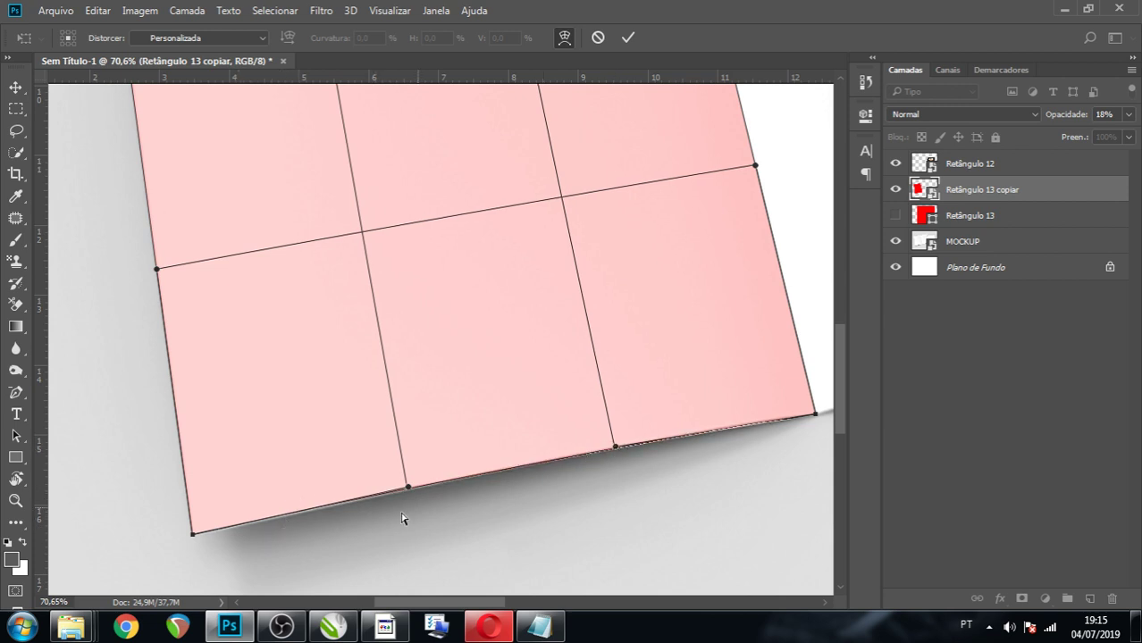
{"action": "scroll", "coordinate": [527, 486], "scroll_direction": "down", "scroll_amount": 2}
{"action": "scroll", "coordinate": [497, 509], "scroll_direction": "down", "scroll_amount": 3}
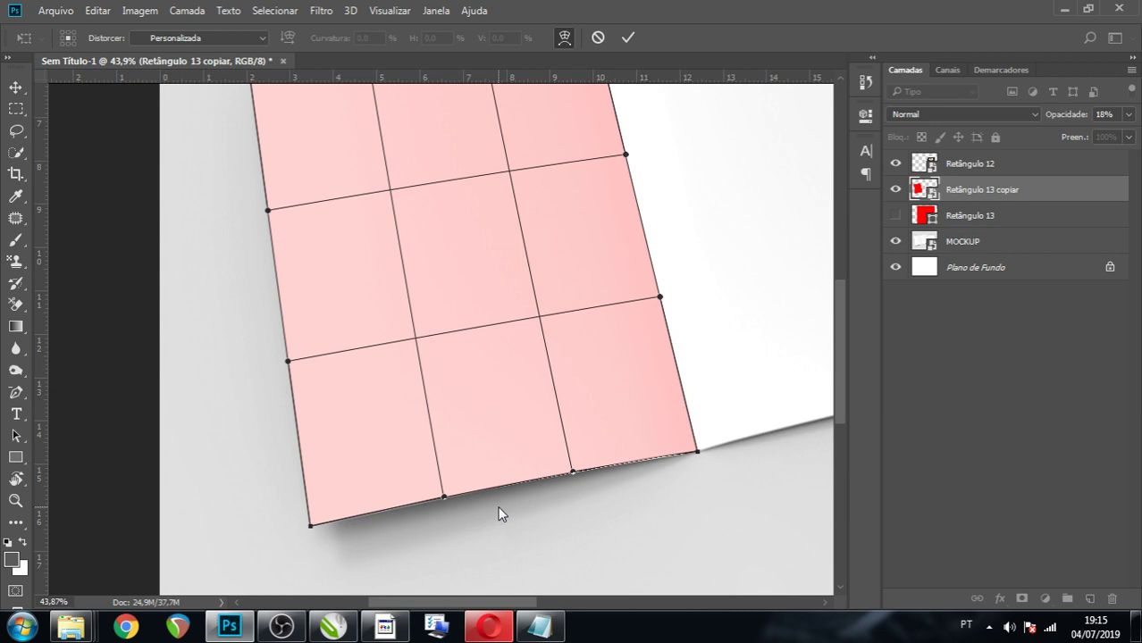
{"action": "left_click", "coordinate": [627, 37]}
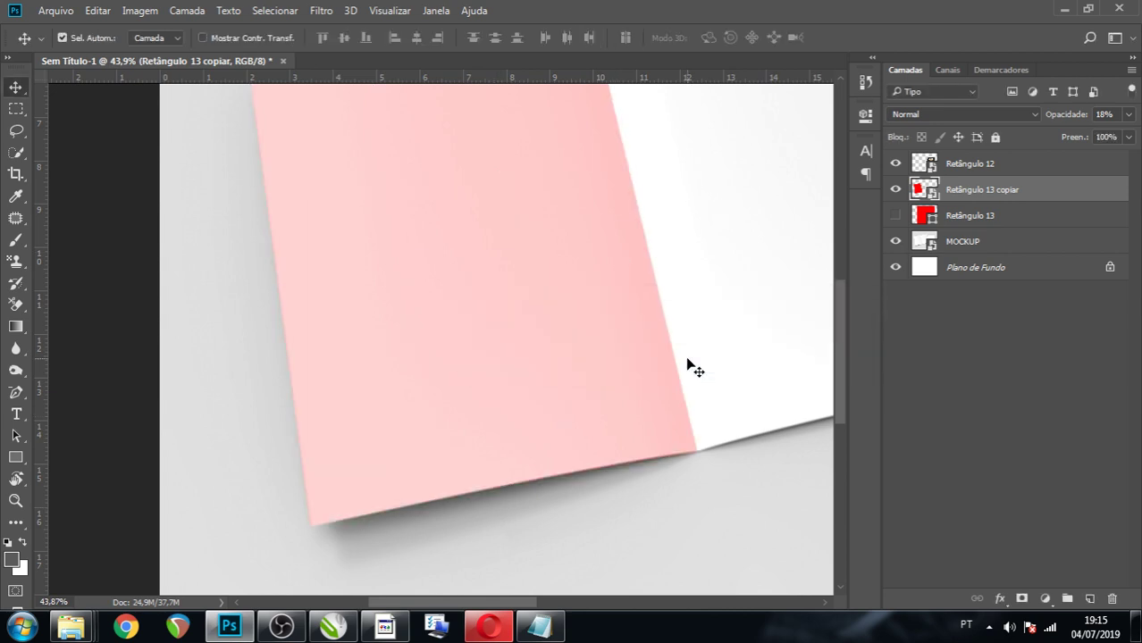
Set the left page layer to 100% opacity, then show and select Retângulo 13.
{"action": "scroll", "coordinate": [690, 366], "scroll_direction": "down", "scroll_amount": 5}
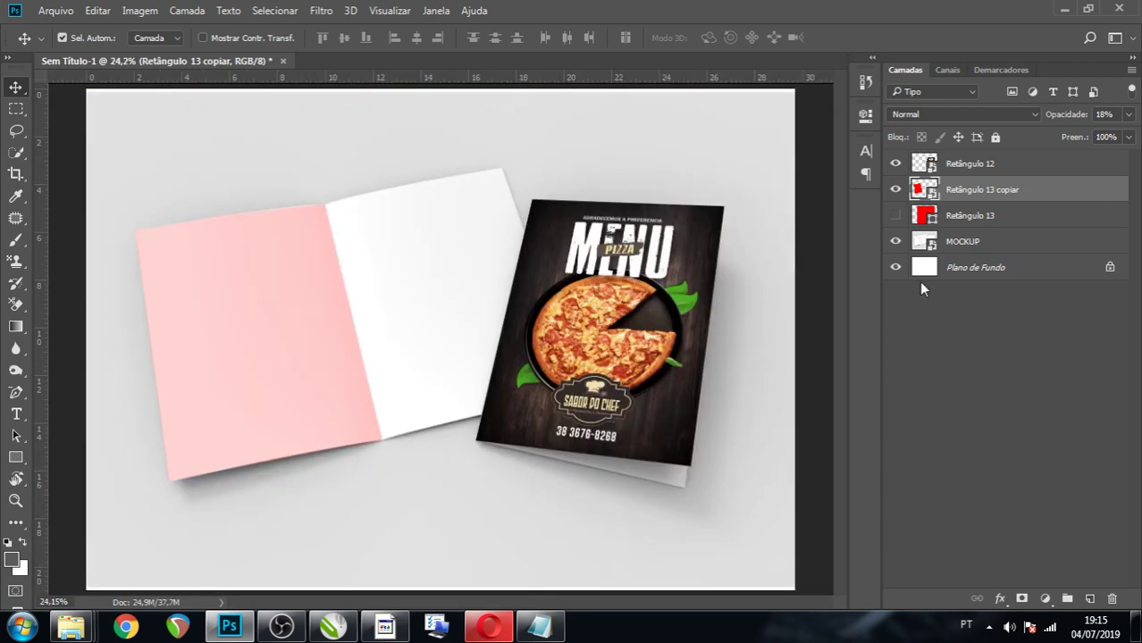
{"action": "left_click_drag", "start_coordinate": [1128, 121], "coordinate": [1139, 171]}
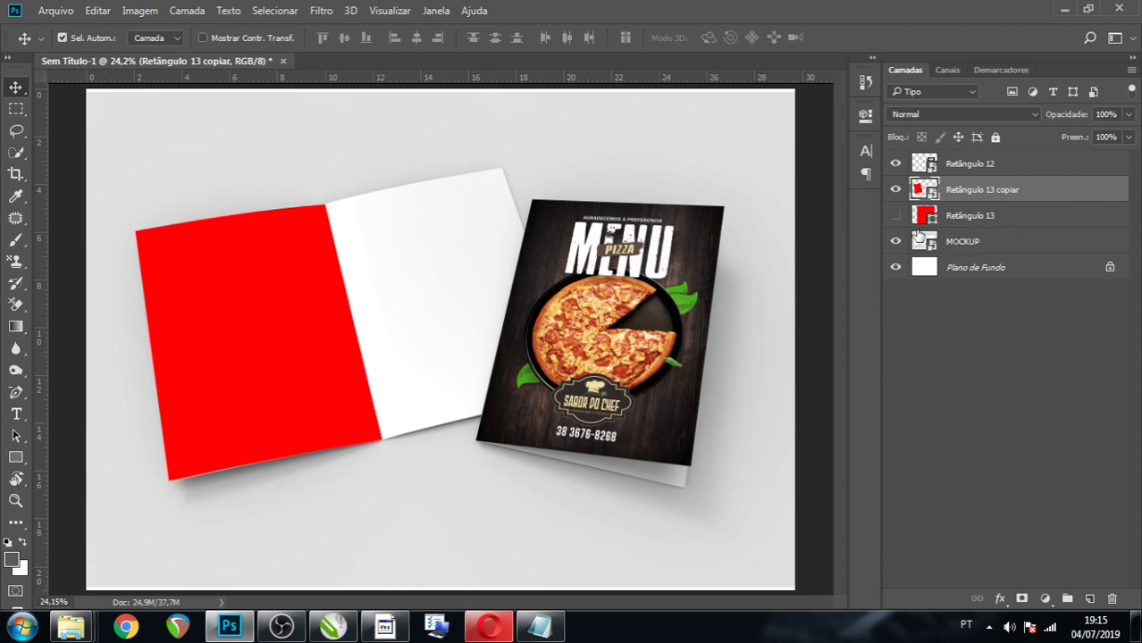
{"action": "left_click", "coordinate": [896, 216]}
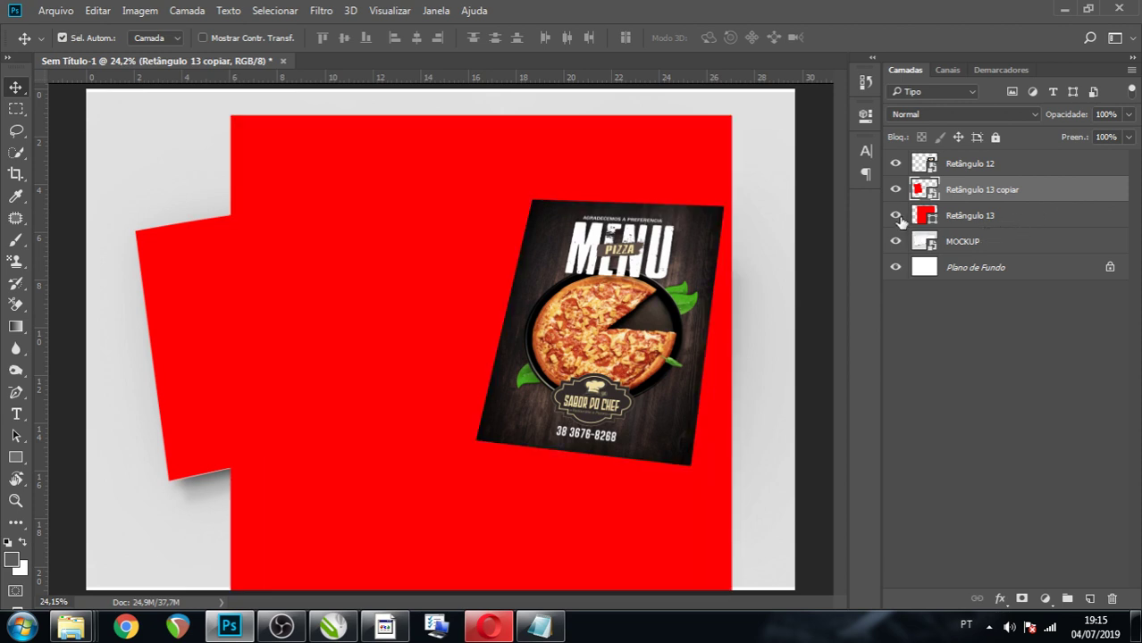
{"action": "left_click", "coordinate": [966, 218]}
Duplicate Retângulo 13, hide the original, and convert the copy to a smart object.
{"action": "key", "text": "ctrl+j"}
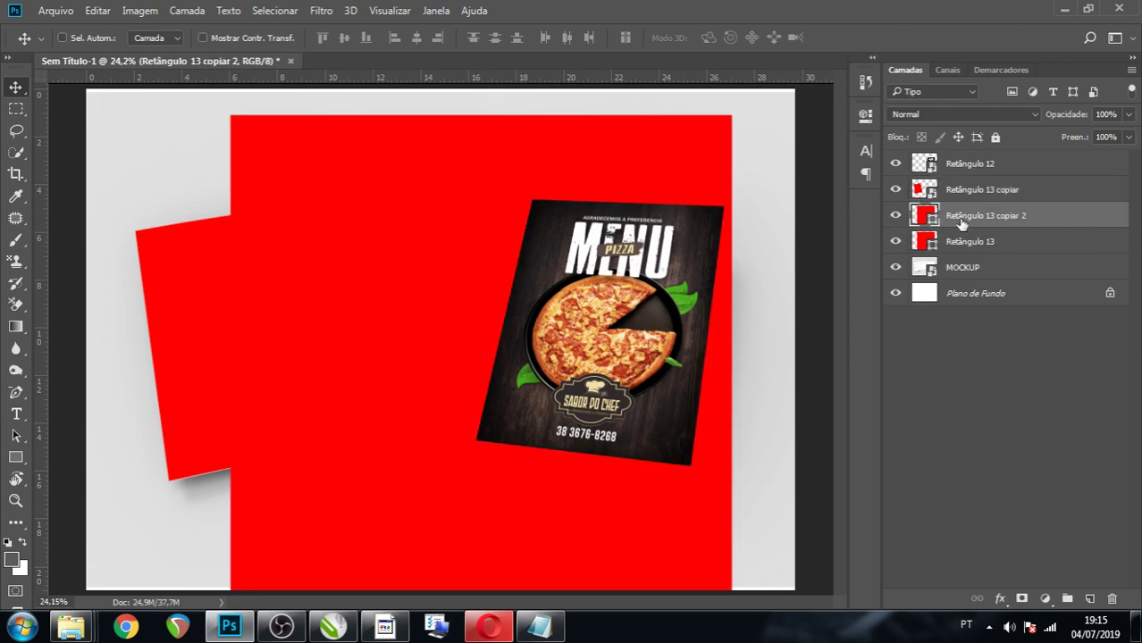
{"action": "left_click", "coordinate": [897, 241]}
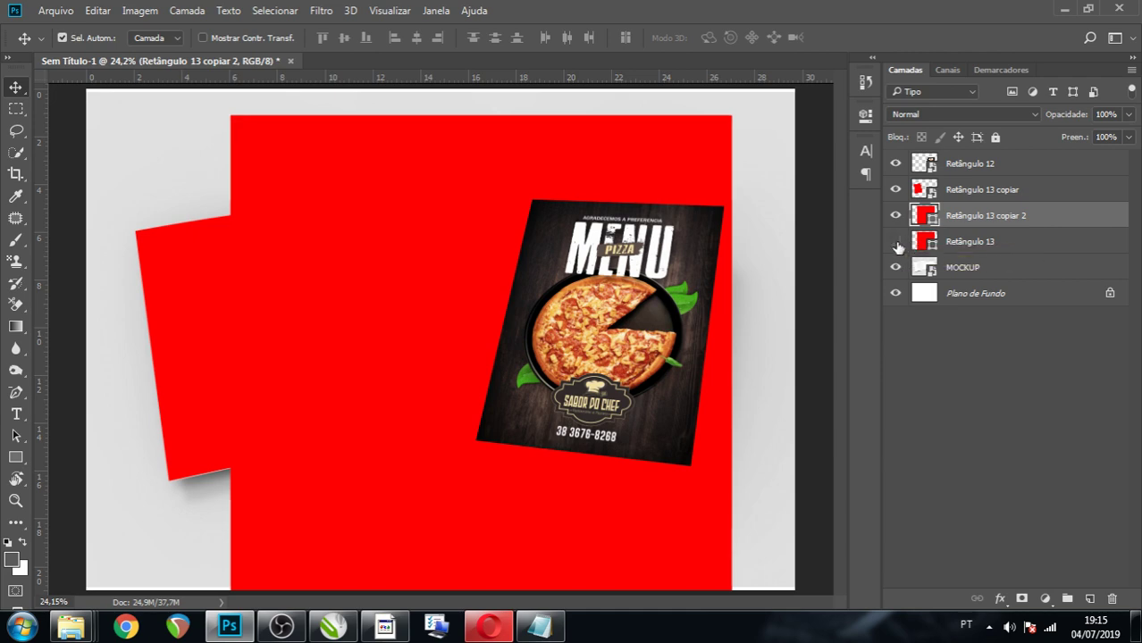
{"action": "right_click", "coordinate": [992, 223]}
{"action": "left_click", "coordinate": [730, 293]}
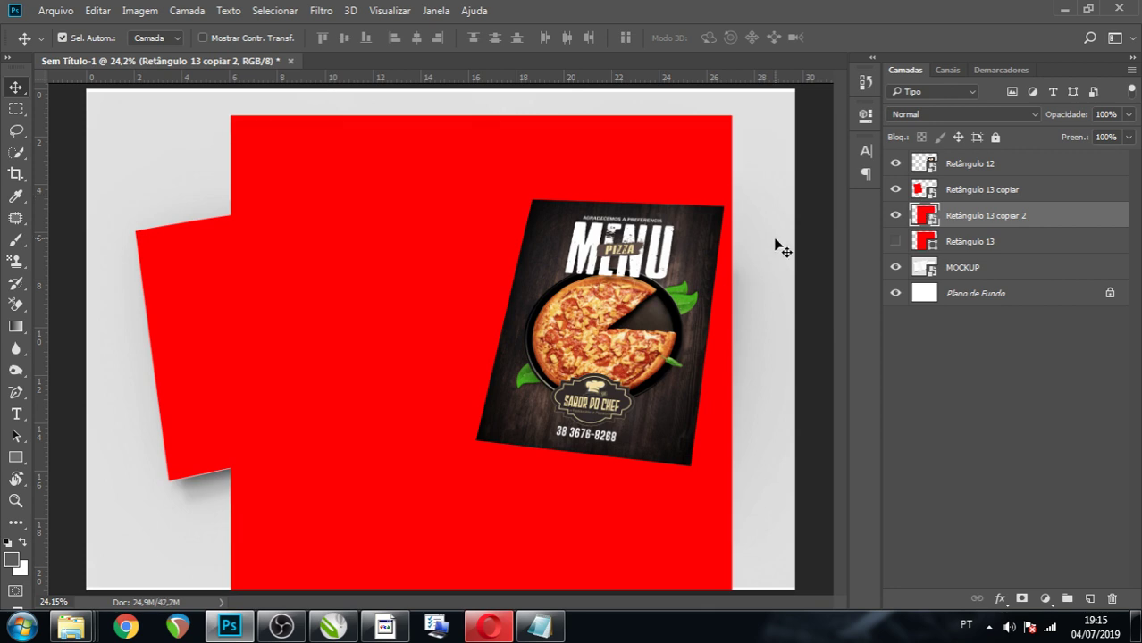
{"action": "key", "text": "ctrl+t"}
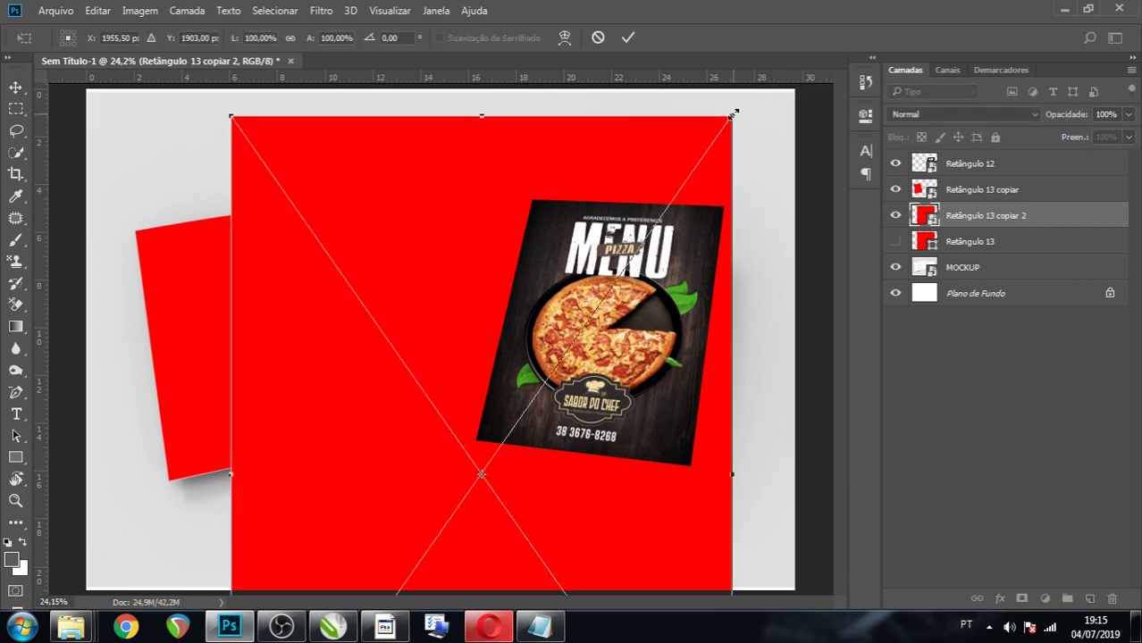
Scale the new rectangle to about 31.5%, move it onto the right page, and set 16% opacity.
{"action": "left_click_drag", "start_coordinate": [732, 115], "coordinate": [553, 355]}
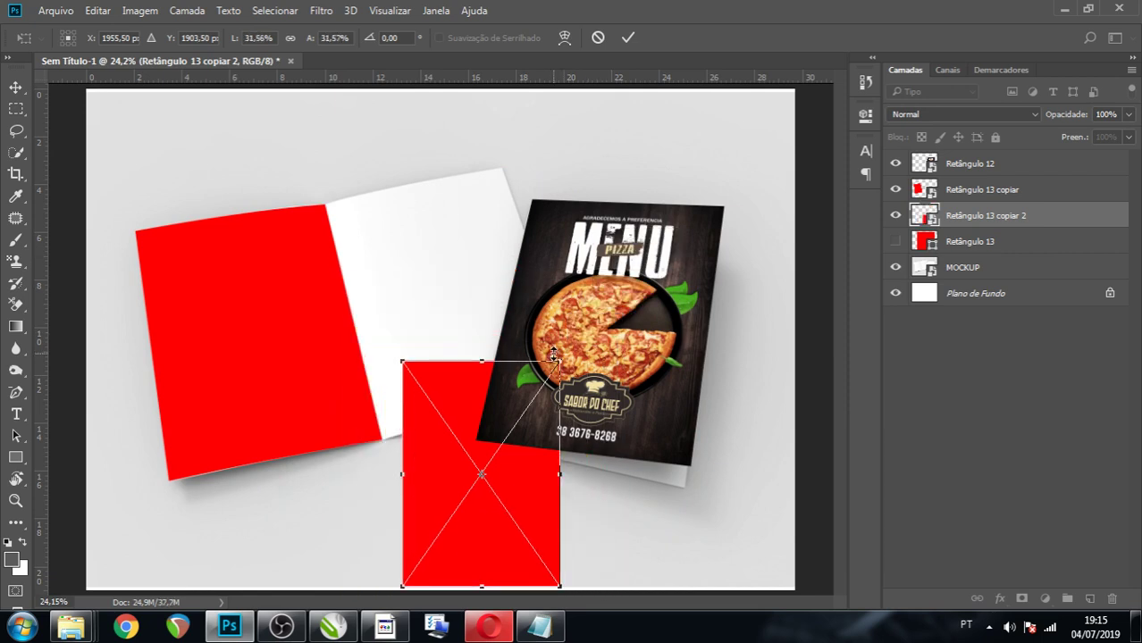
{"action": "key", "text": "Return"}
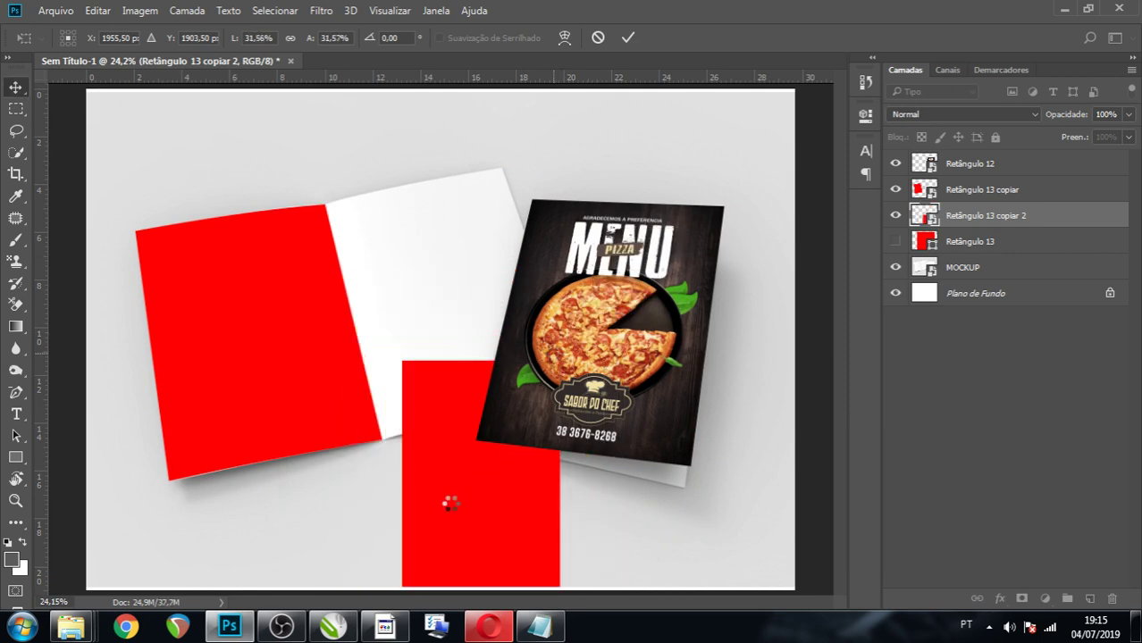
{"action": "left_click_drag", "start_coordinate": [455, 498], "coordinate": [414, 335]}
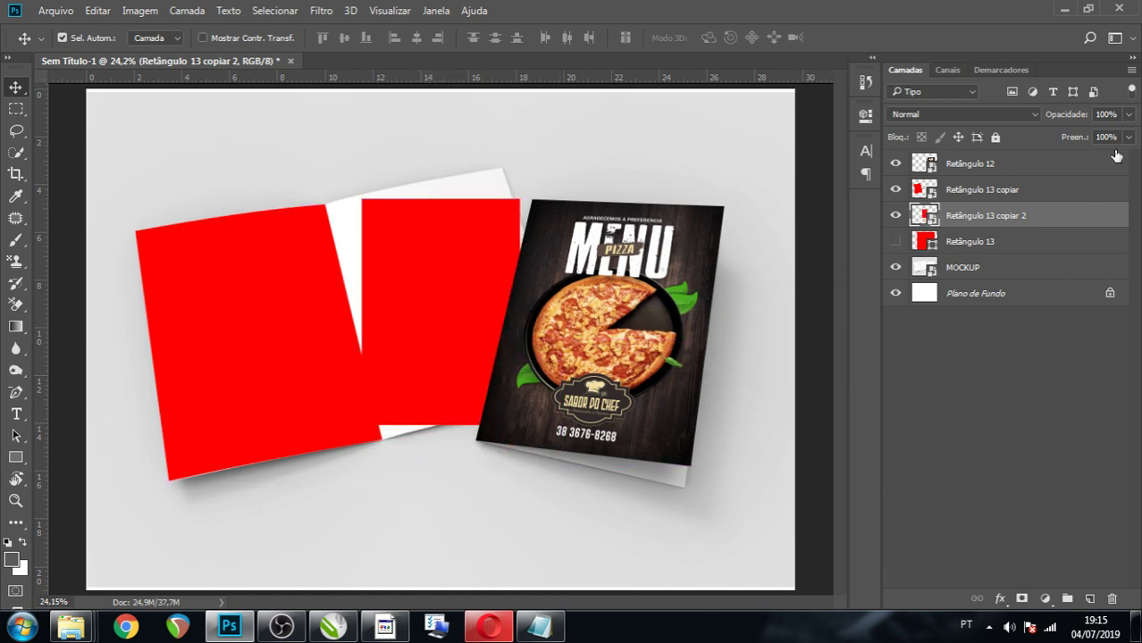
{"action": "mouse_move", "coordinate": [1132, 113]}
{"action": "left_mouse_down"}
{"action": "mouse_move", "coordinate": [1097, 164]}
{"action": "mouse_move", "coordinate": [1064, 179]}
{"action": "left_mouse_up"}
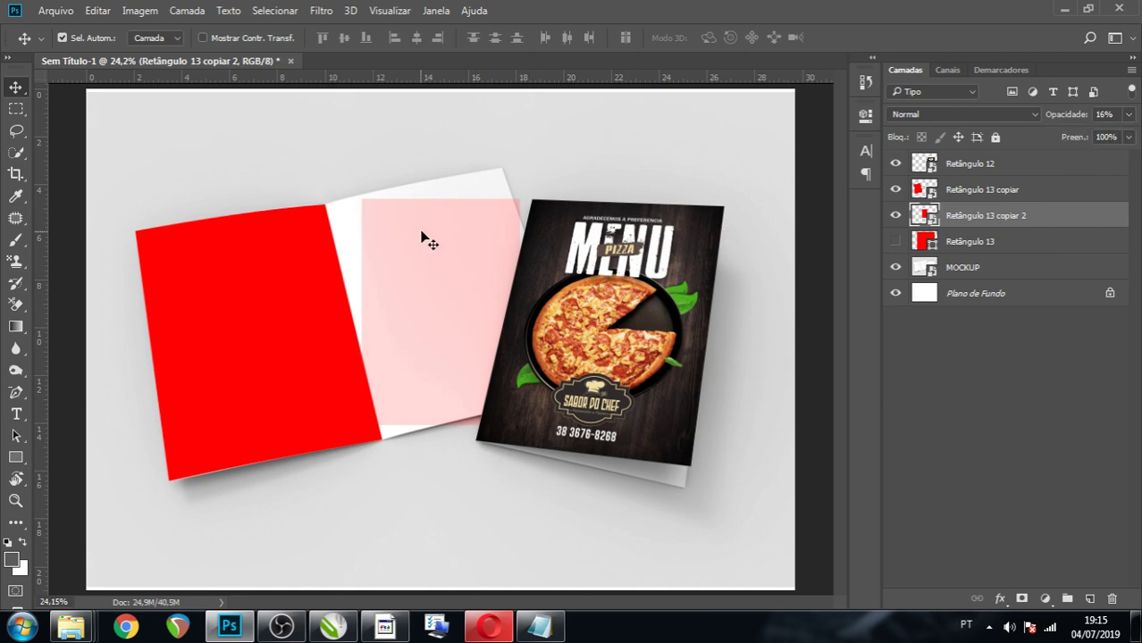
Align the pink rectangle's top-left corner snugly against the fold's top.
{"action": "scroll", "coordinate": [412, 188], "scroll_direction": "up", "scroll_amount": 1}
{"action": "scroll", "coordinate": [394, 193], "scroll_direction": "up", "scroll_amount": 1}
{"action": "scroll", "coordinate": [394, 193], "scroll_direction": "up", "scroll_amount": 1}
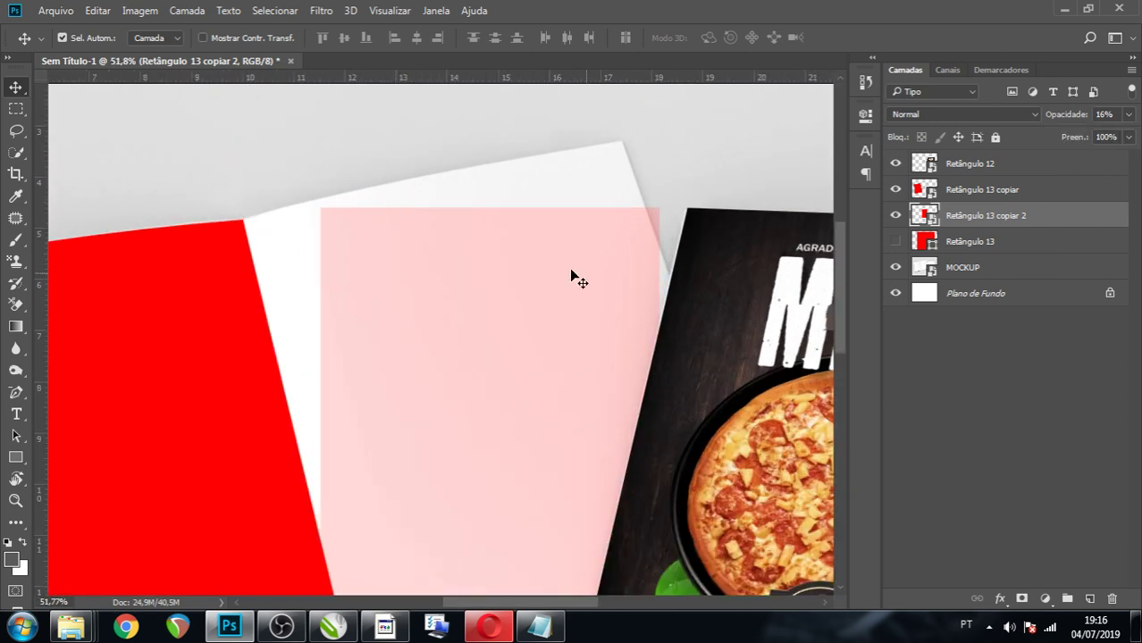
{"action": "left_click_drag", "start_coordinate": [553, 256], "coordinate": [452, 280]}
{"action": "scroll", "coordinate": [237, 232], "scroll_direction": "up", "scroll_amount": 1}
{"action": "scroll", "coordinate": [237, 223], "scroll_direction": "up", "scroll_amount": 1}
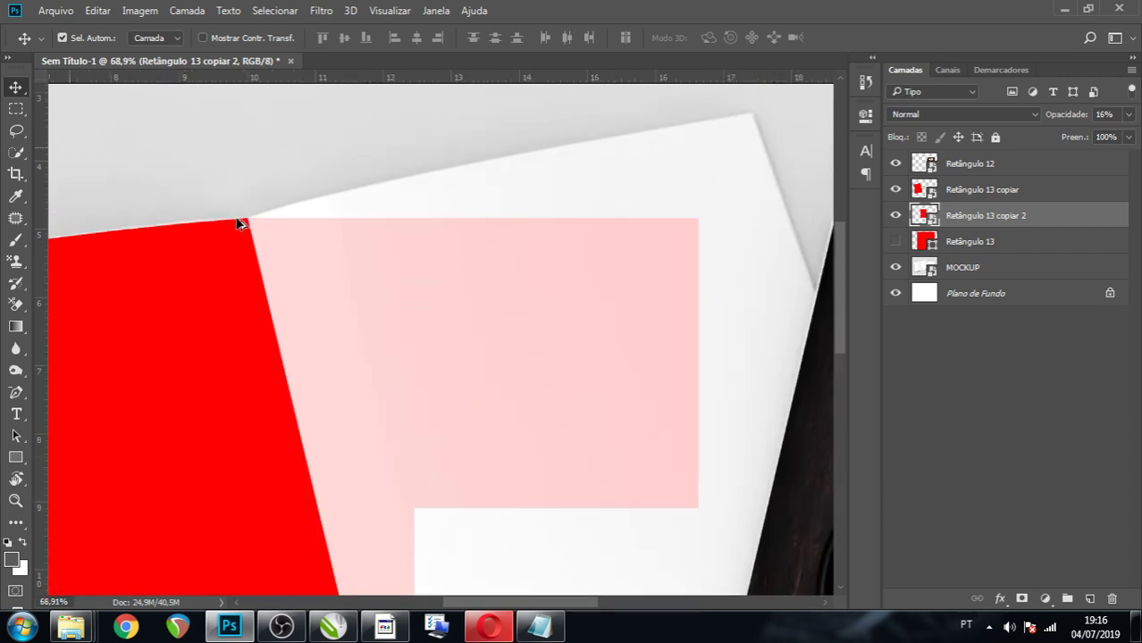
{"action": "scroll", "coordinate": [242, 224], "scroll_direction": "up", "scroll_amount": 2}
{"action": "left_click_drag", "start_coordinate": [242, 224], "coordinate": [324, 248]}
{"action": "scroll", "coordinate": [247, 263], "scroll_direction": "down", "scroll_amount": 1}
{"action": "scroll", "coordinate": [237, 264], "scroll_direction": "down", "scroll_amount": 1}
{"action": "scroll", "coordinate": [345, 266], "scroll_direction": "down", "scroll_amount": 1}
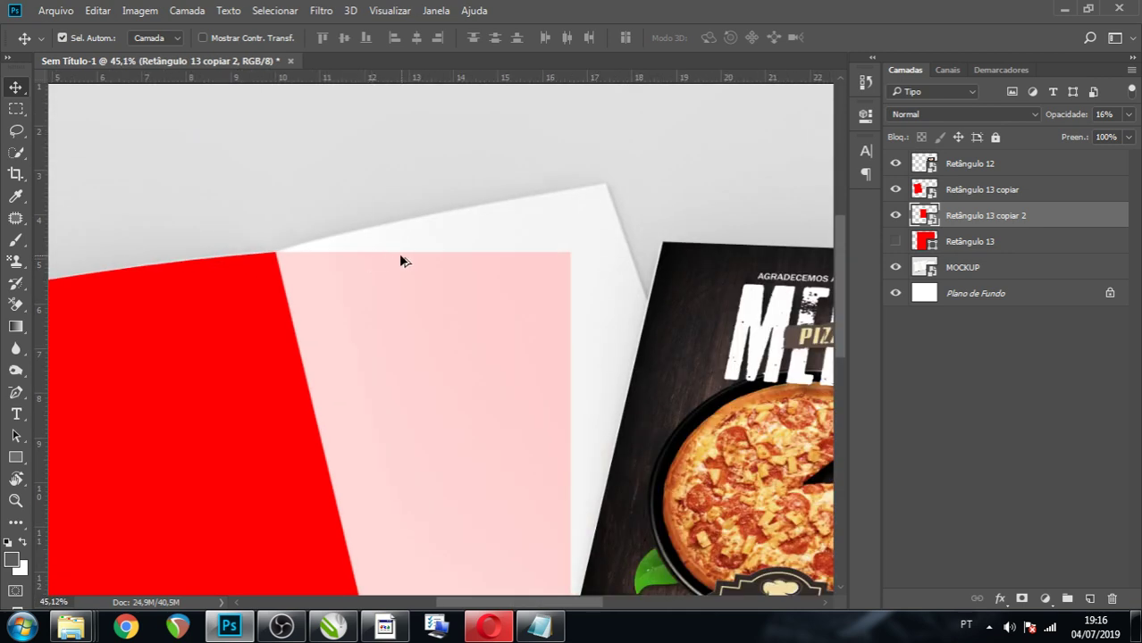
{"action": "key", "text": "ctrl+t"}
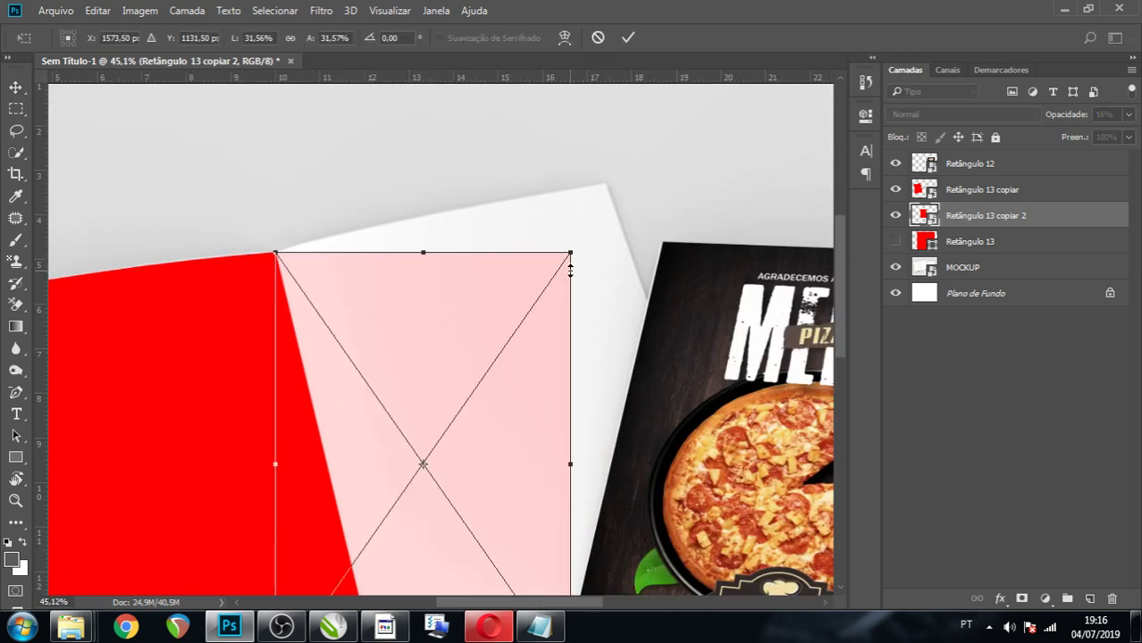
Drag the top-right, bottom-left and bottom-right corners onto the right page's corners and commit.
{"action": "left_click_drag", "start_coordinate": [570, 256], "coordinate": [608, 183]}
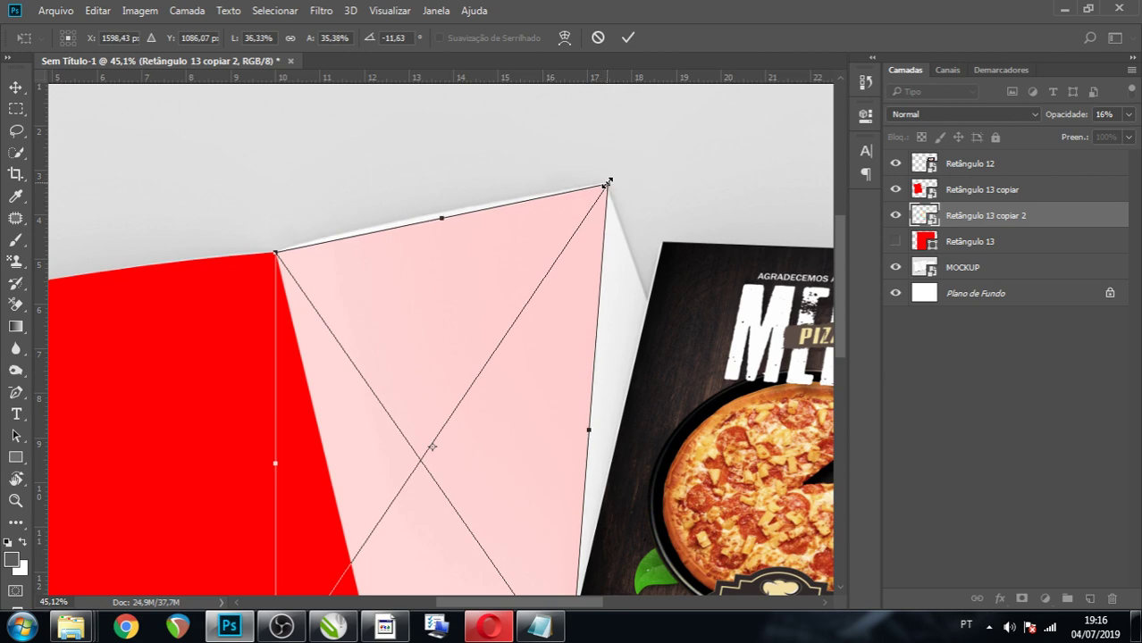
{"action": "scroll", "coordinate": [608, 182], "scroll_direction": "up", "scroll_amount": 1}
{"action": "scroll", "coordinate": [614, 175], "scroll_direction": "up", "scroll_amount": 1}
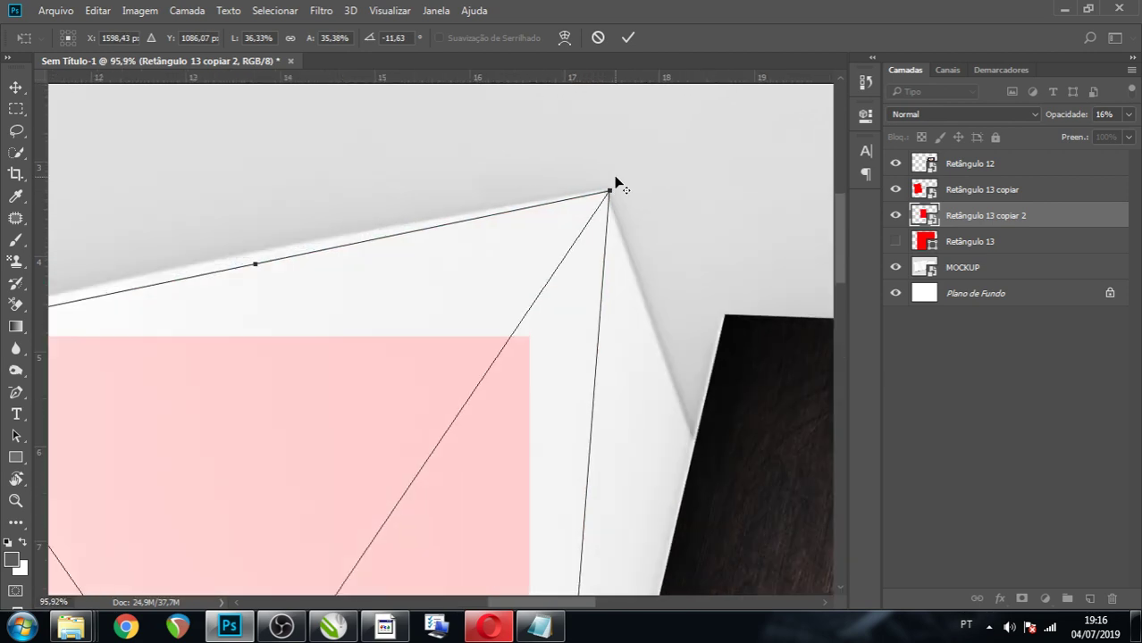
{"action": "scroll", "coordinate": [615, 186], "scroll_direction": "down", "scroll_amount": 2}
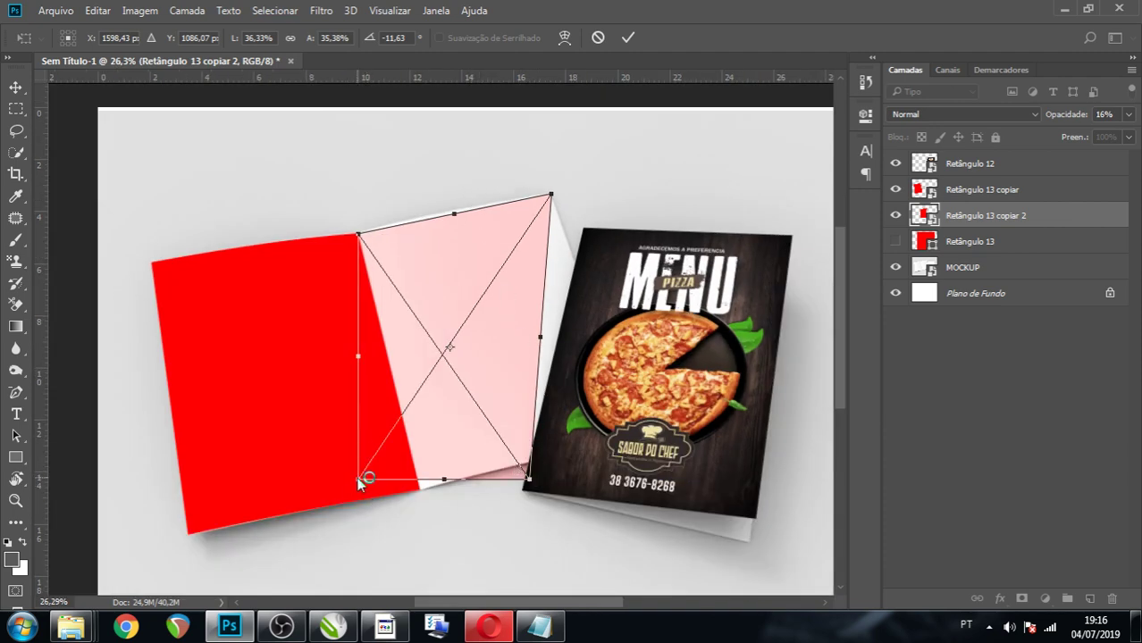
{"action": "left_click_drag", "start_coordinate": [359, 480], "coordinate": [419, 488]}
{"action": "left_click_drag", "start_coordinate": [529, 482], "coordinate": [641, 433]}
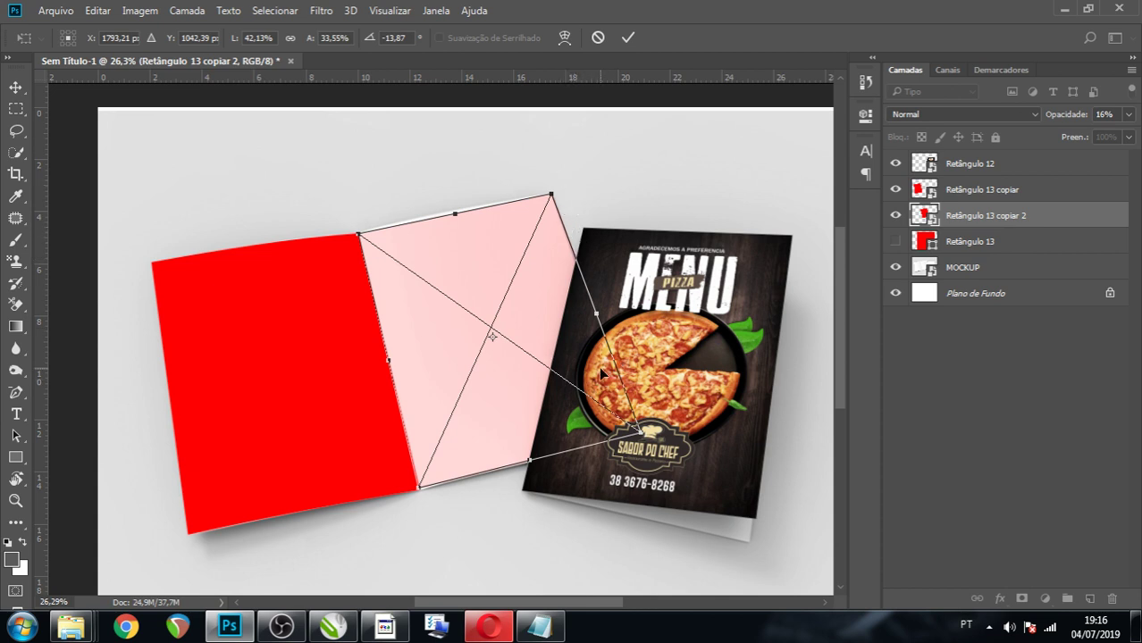
{"action": "key", "text": "Return"}
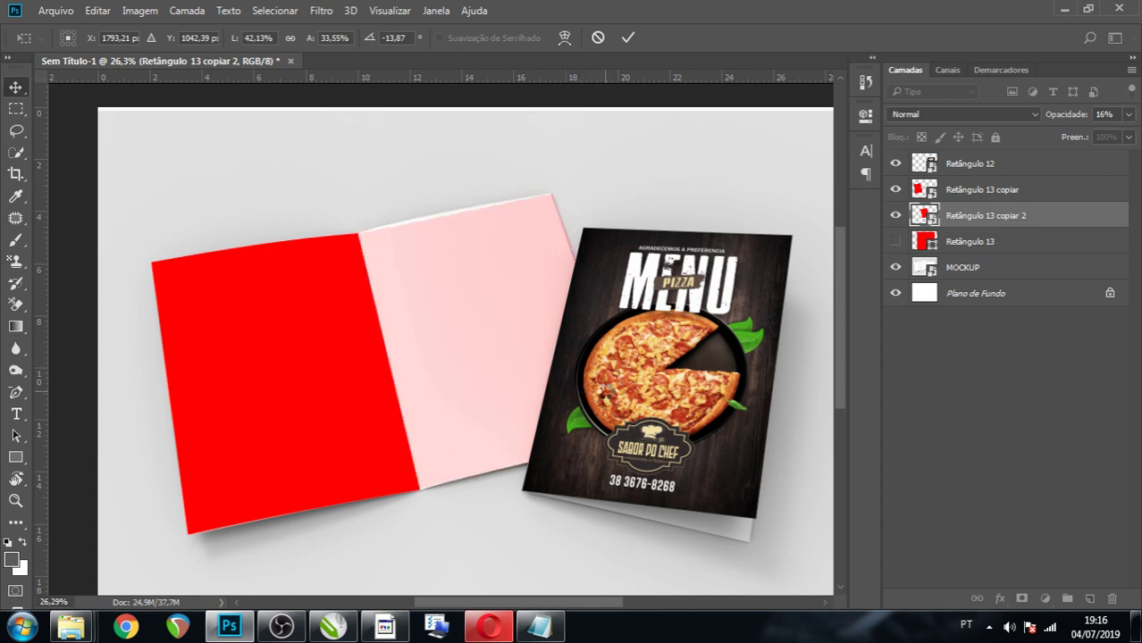
Pull the pink shape's bottom corner toward the lower crease of the mockup.
{"action": "scroll", "coordinate": [428, 487], "scroll_direction": "up", "scroll_amount": 2}
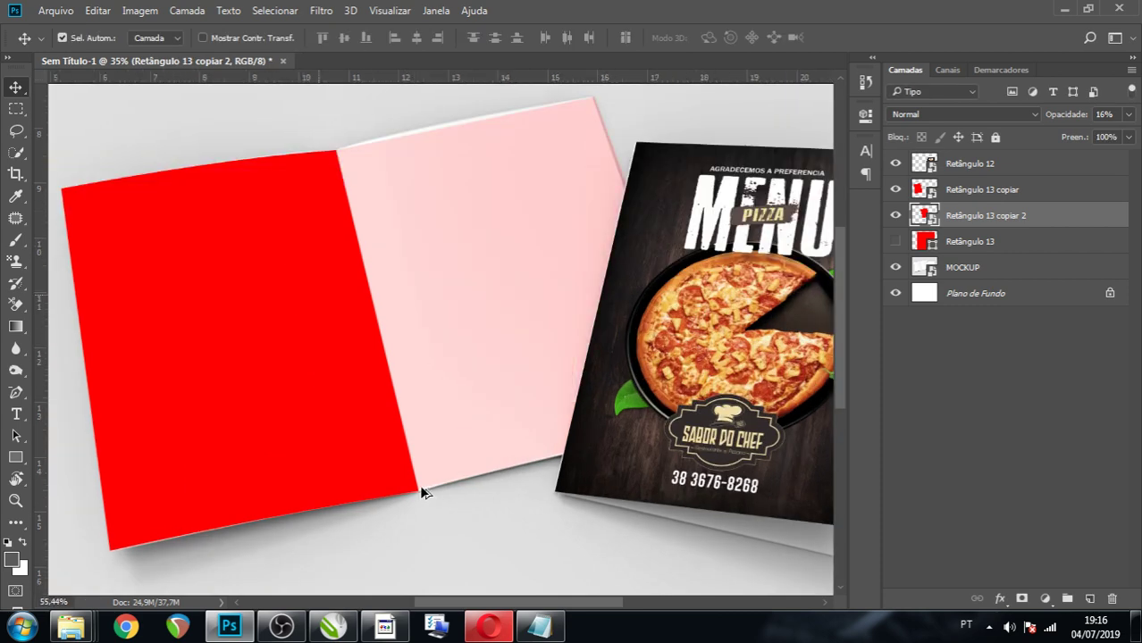
{"action": "scroll", "coordinate": [421, 487], "scroll_direction": "up", "scroll_amount": 2}
{"action": "key", "text": "ctrl"}
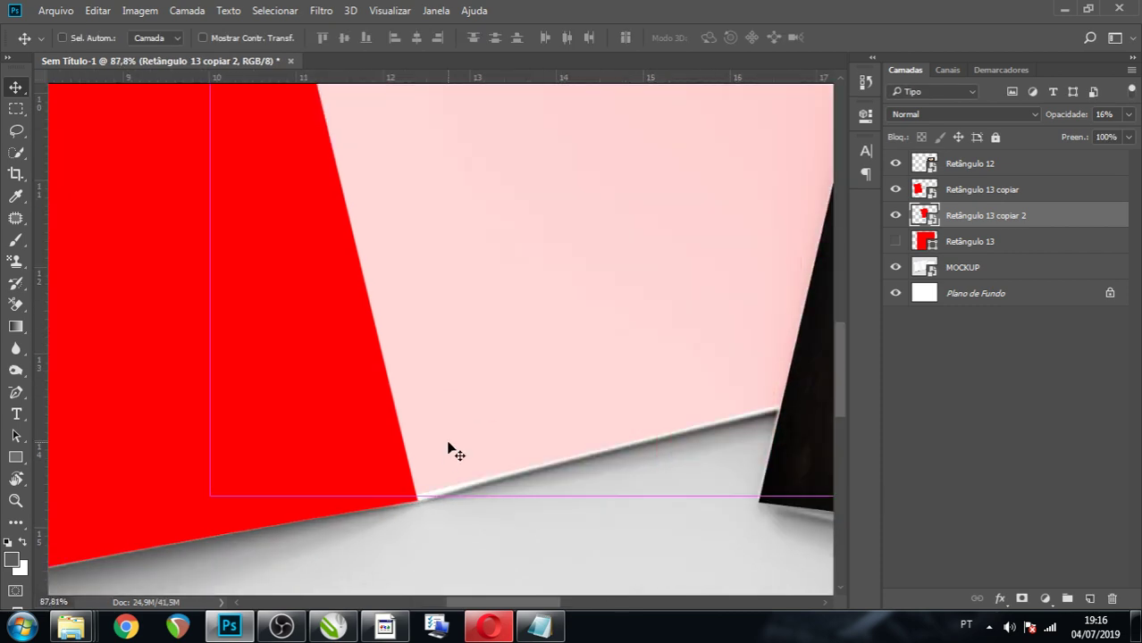
{"action": "key", "text": "ctrl+t"}
{"action": "left_click_drag", "start_coordinate": [443, 459], "coordinate": [421, 495]}
{"action": "scroll", "coordinate": [411, 498], "scroll_direction": "up", "scroll_amount": 2}
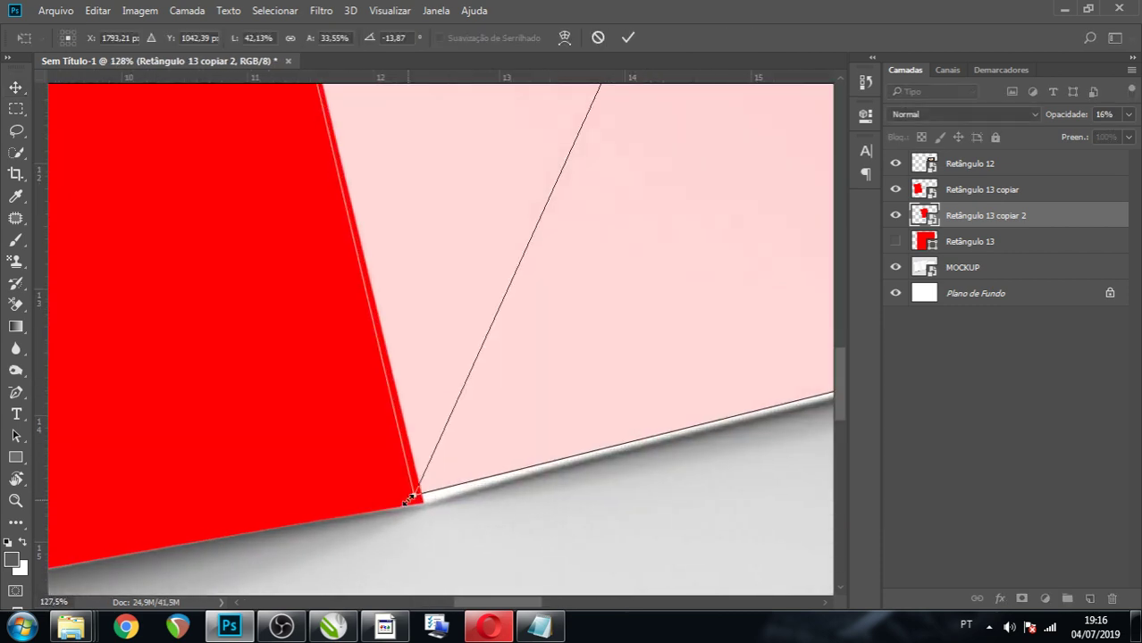
{"action": "left_click_drag", "start_coordinate": [415, 497], "coordinate": [424, 501]}
Settle the pink corner exactly on the fold point and apply the transform.
{"action": "scroll", "coordinate": [423, 509], "scroll_direction": "up", "scroll_amount": 2}
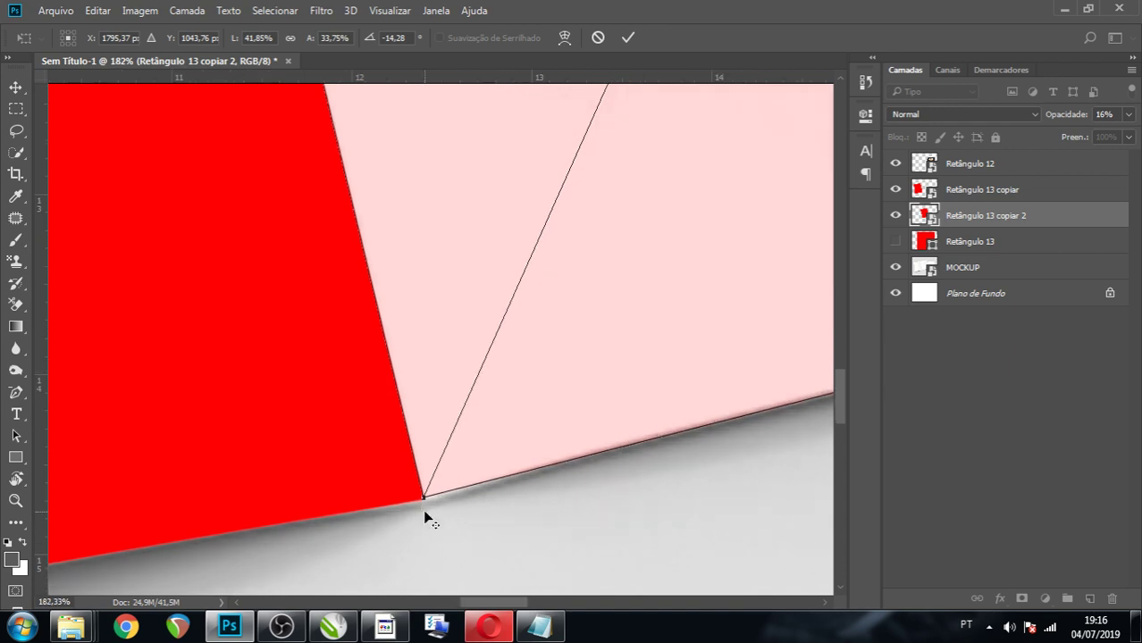
{"action": "scroll", "coordinate": [423, 510], "scroll_direction": "up", "scroll_amount": 2}
{"action": "scroll", "coordinate": [422, 509], "scroll_direction": "up", "scroll_amount": 3}
{"action": "scroll", "coordinate": [422, 510], "scroll_direction": "up", "scroll_amount": 3}
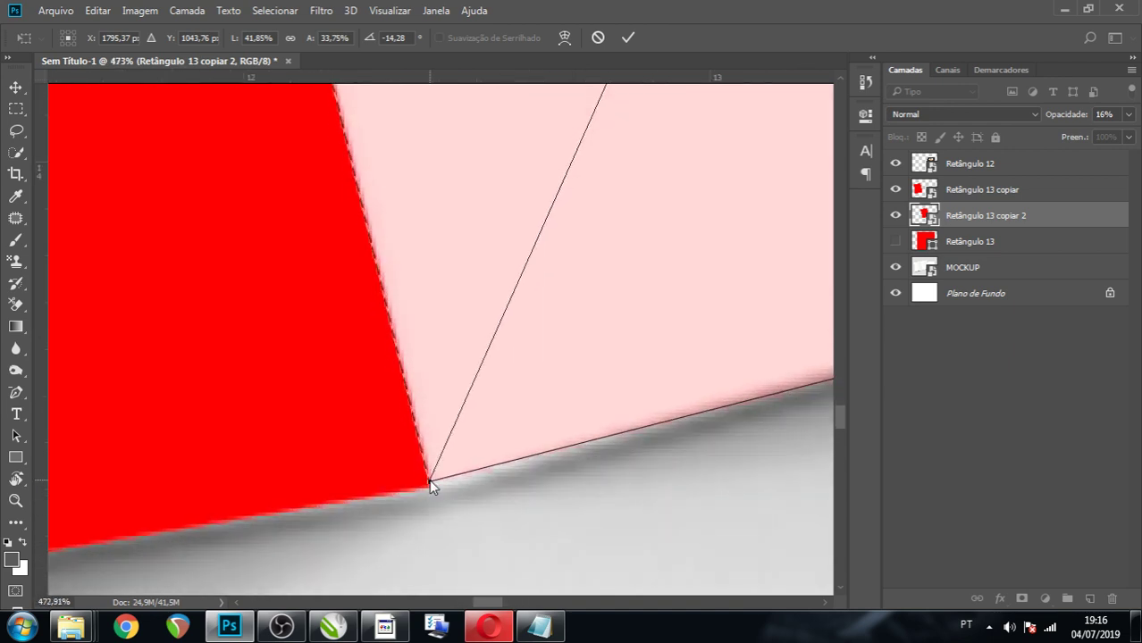
{"action": "left_click_drag", "start_coordinate": [429, 476], "coordinate": [433, 489]}
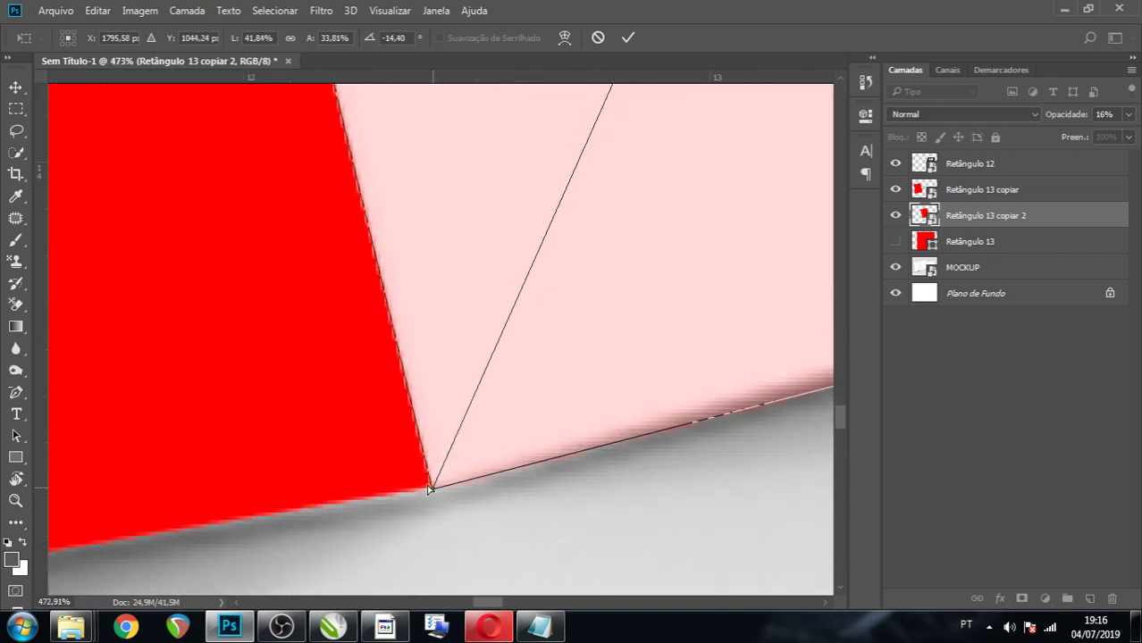
{"action": "key", "text": "ctrl+h"}
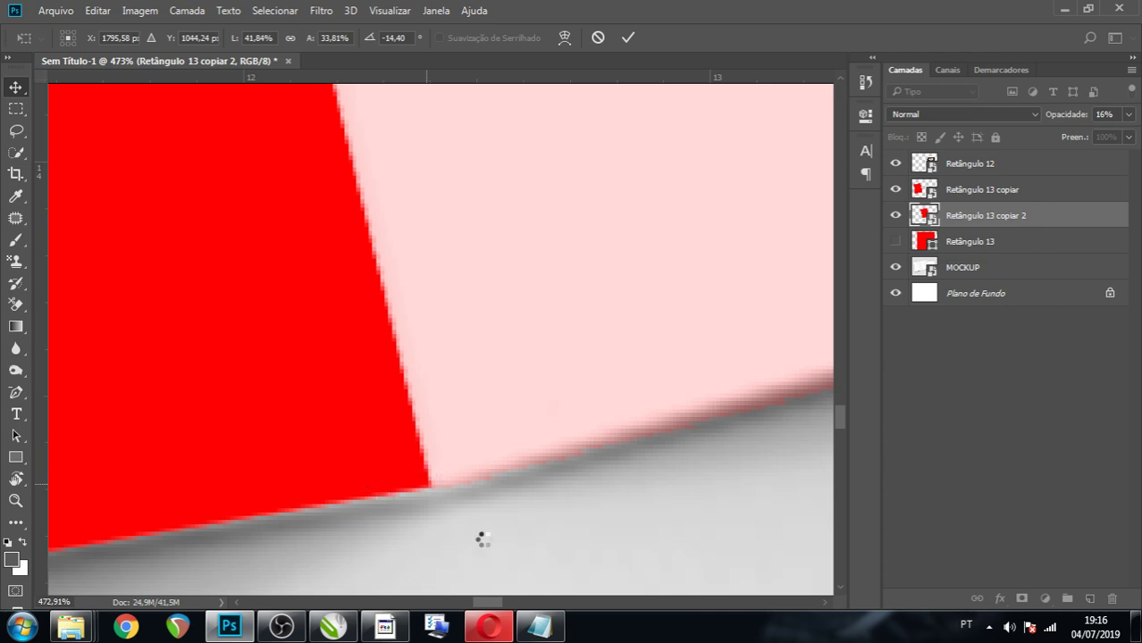
{"action": "key", "text": "Return"}
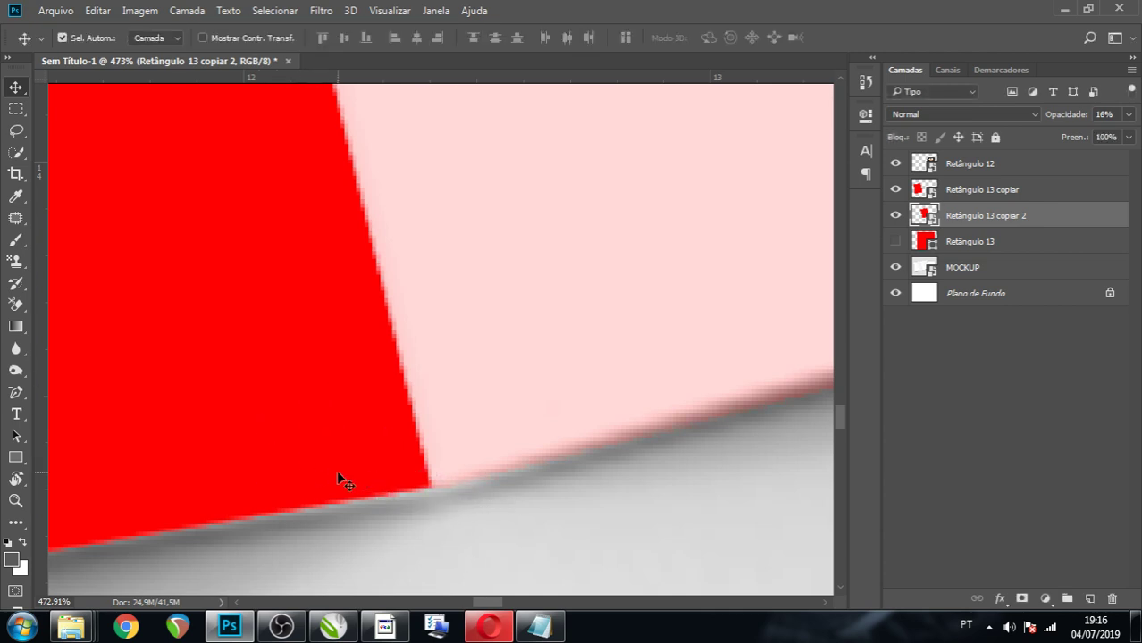
Fit the red shape's bottom corner onto the lower fold and apply it.
{"action": "left_click", "coordinate": [336, 470], "text": "ctrl"}
{"action": "key", "text": "ctrl+t"}
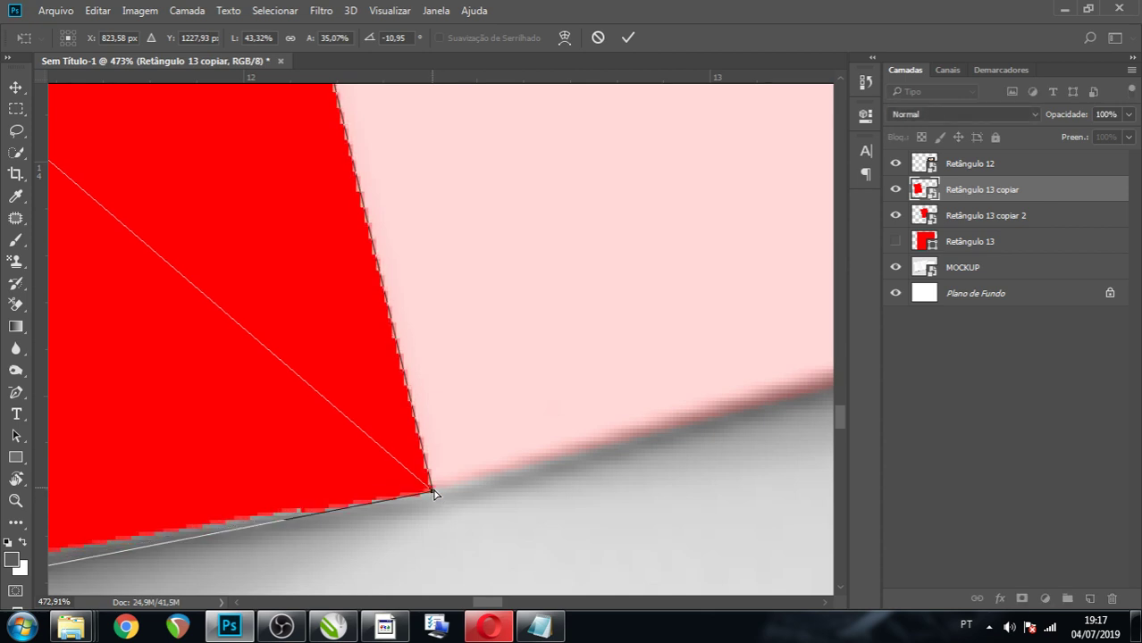
{"action": "left_click_drag", "start_coordinate": [432, 488], "coordinate": [430, 493]}
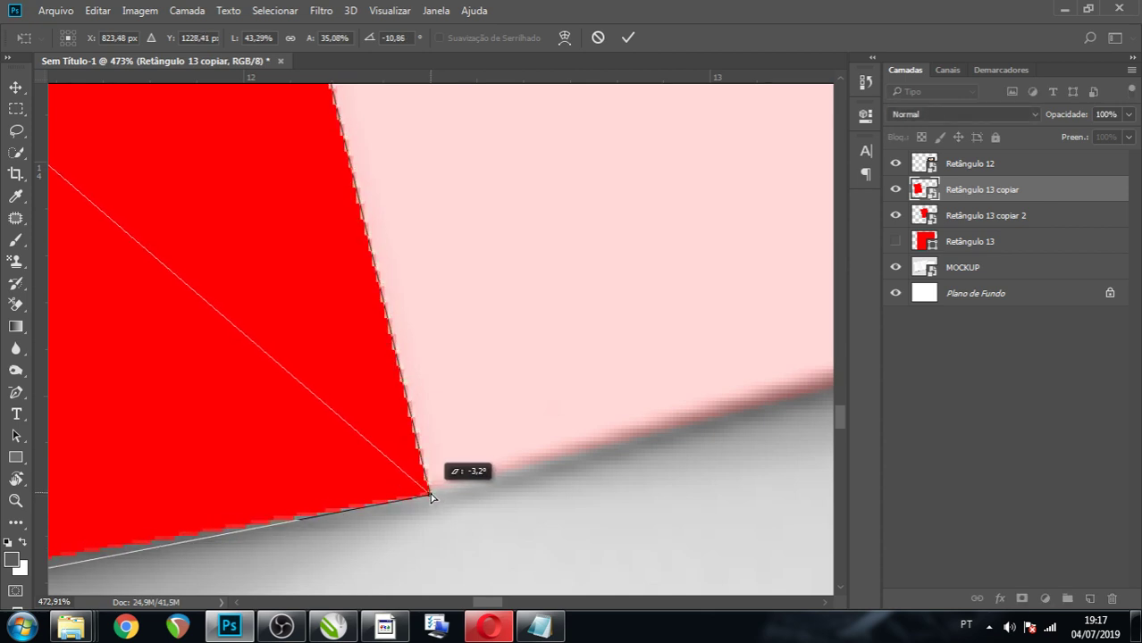
{"action": "key", "text": "Return"}
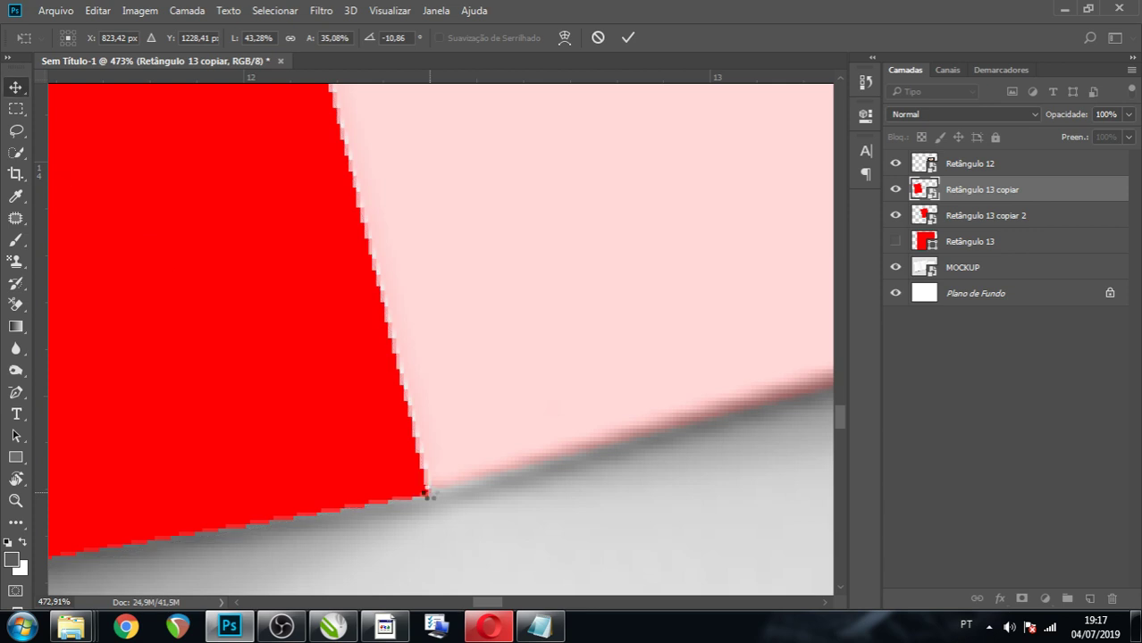
{"action": "scroll", "coordinate": [431, 498], "scroll_direction": "down", "scroll_amount": 5}
{"action": "scroll", "coordinate": [448, 522], "scroll_direction": "down", "scroll_amount": 1}
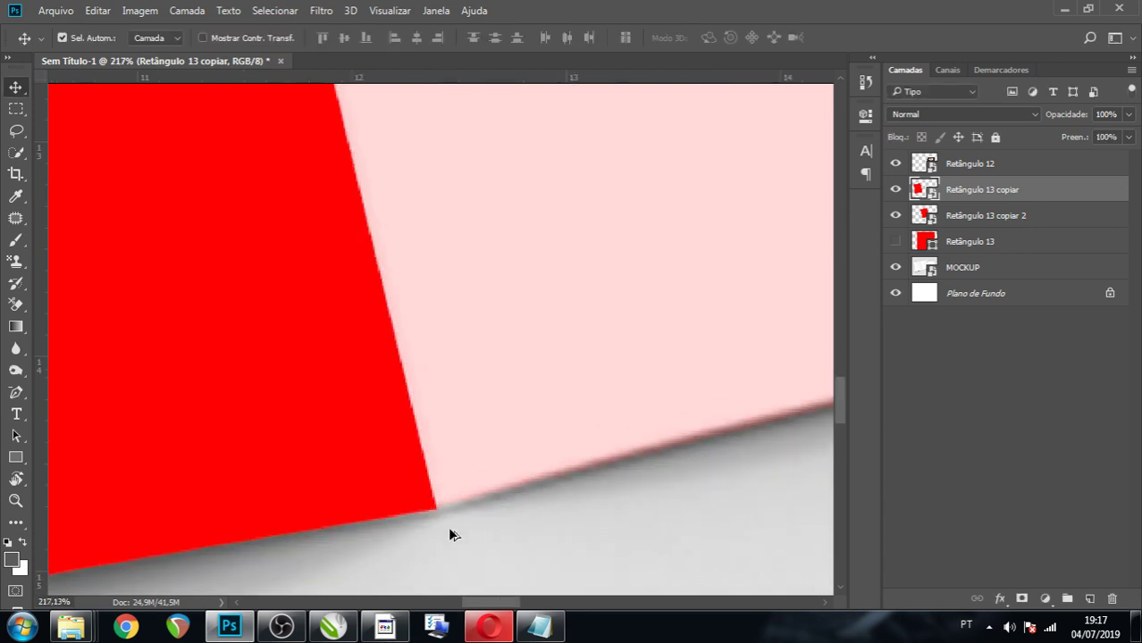
{"action": "scroll", "coordinate": [449, 527], "scroll_direction": "down", "scroll_amount": 1}
{"action": "scroll", "coordinate": [448, 528], "scroll_direction": "down", "scroll_amount": 1}
{"action": "scroll", "coordinate": [450, 544], "scroll_direction": "down", "scroll_amount": 2}
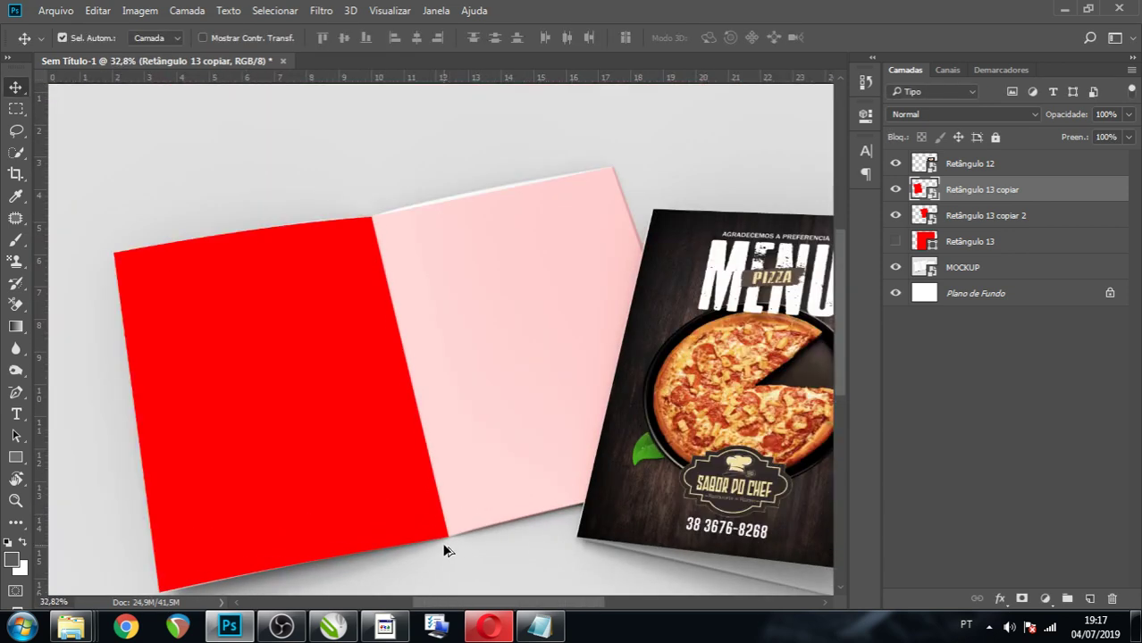
{"action": "scroll", "coordinate": [700, 132], "scroll_direction": "up", "scroll_amount": 2}
{"action": "scroll", "coordinate": [617, 231], "scroll_direction": "up", "scroll_amount": 2}
{"action": "scroll", "coordinate": [591, 265], "scroll_direction": "up", "scroll_amount": 1}
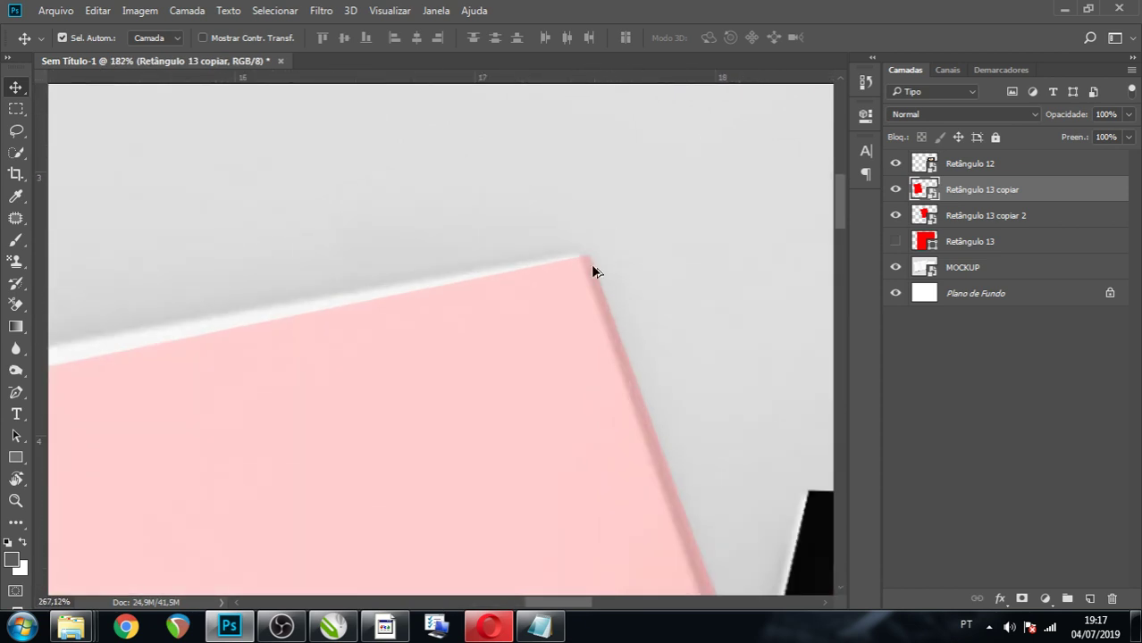
{"action": "scroll", "coordinate": [587, 281], "scroll_direction": "up", "scroll_amount": 1}
Recheck the red layer's transform, confirm it unchanged, and reselect the pink layer.
{"action": "key", "text": "ctrl+t"}
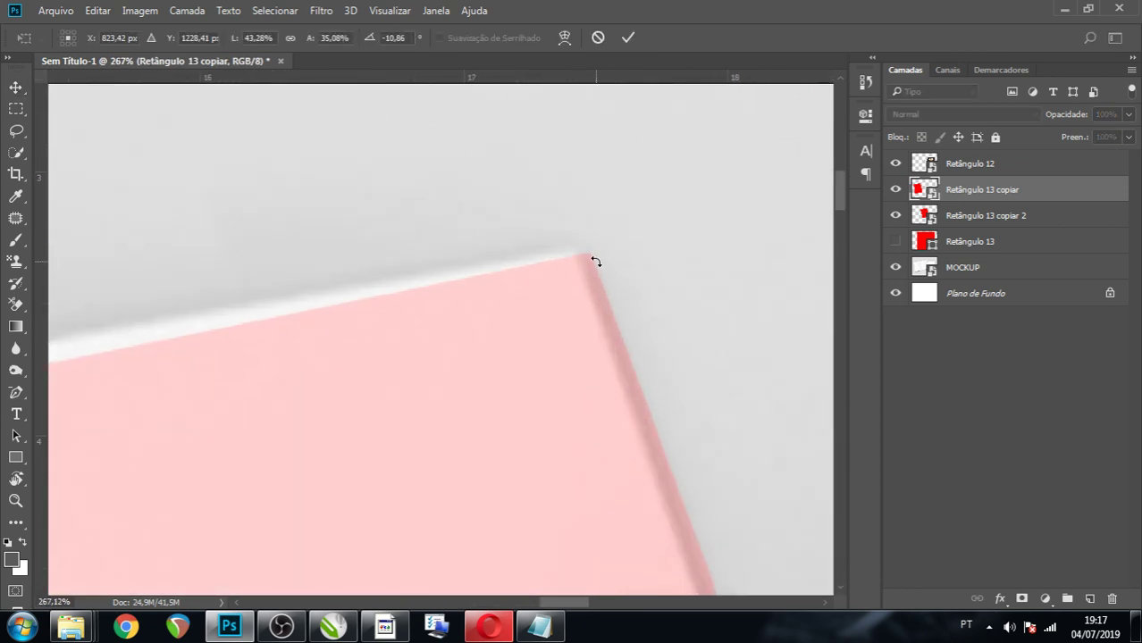
{"action": "key", "text": "ctrl"}
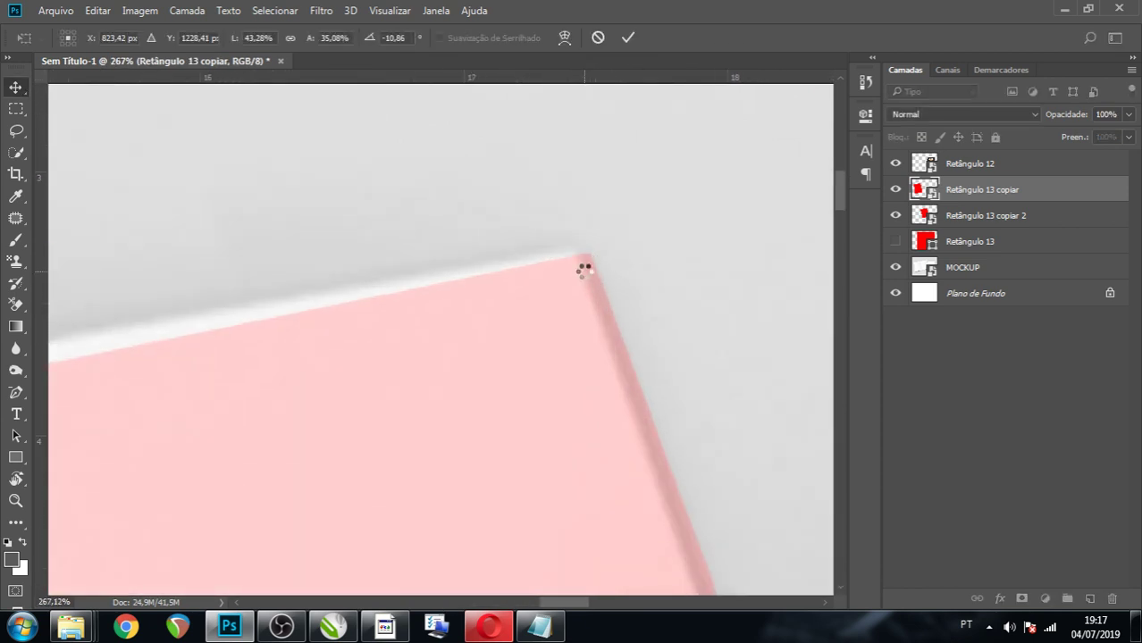
{"action": "key", "text": "Return"}
{"action": "left_click_drag", "start_coordinate": [542, 317], "coordinate": [540, 315]}
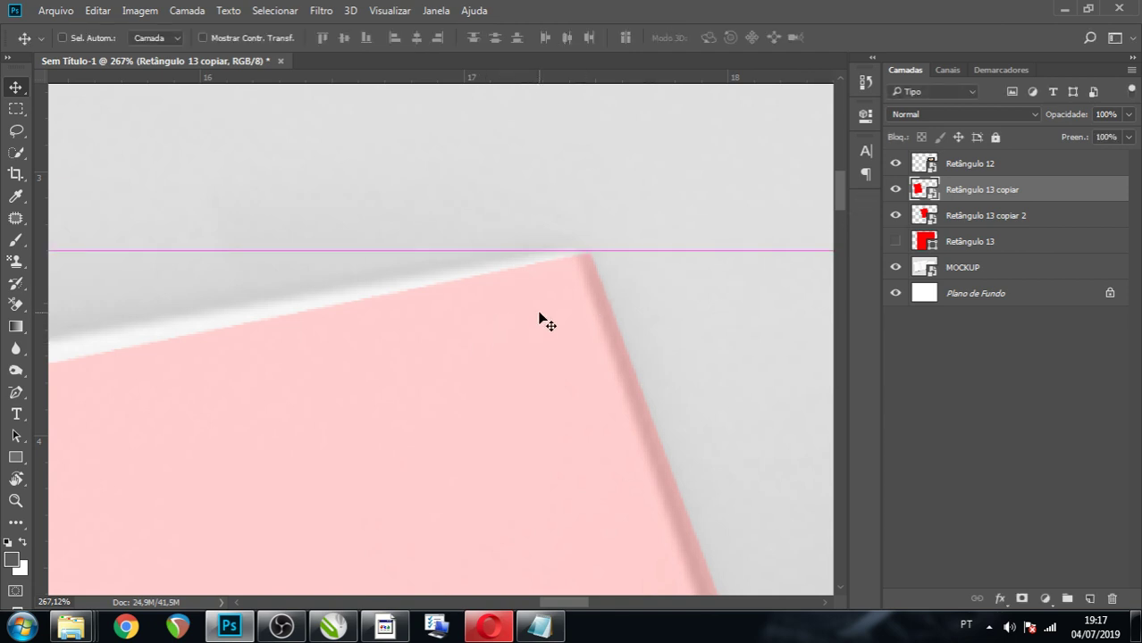
{"action": "key", "text": "ctrl+t"}
{"action": "scroll", "coordinate": [442, 374], "scroll_direction": "down", "scroll_amount": 2}
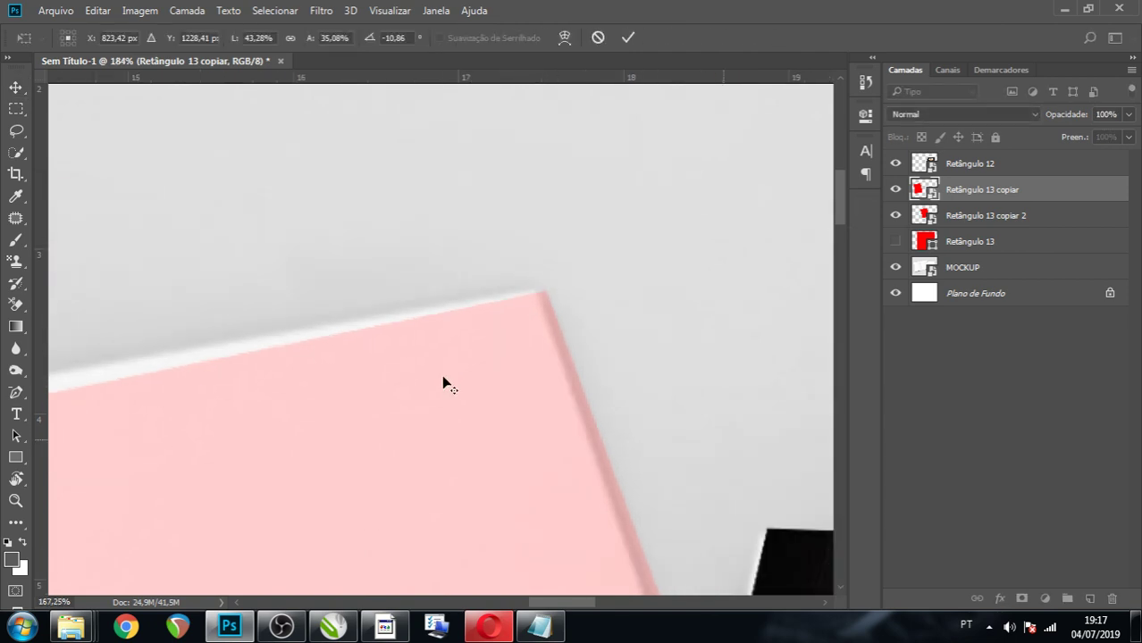
{"action": "scroll", "coordinate": [441, 375], "scroll_direction": "down", "scroll_amount": 3}
{"action": "scroll", "coordinate": [494, 357], "scroll_direction": "down", "scroll_amount": 1}
{"action": "scroll", "coordinate": [495, 358], "scroll_direction": "down", "scroll_amount": 1}
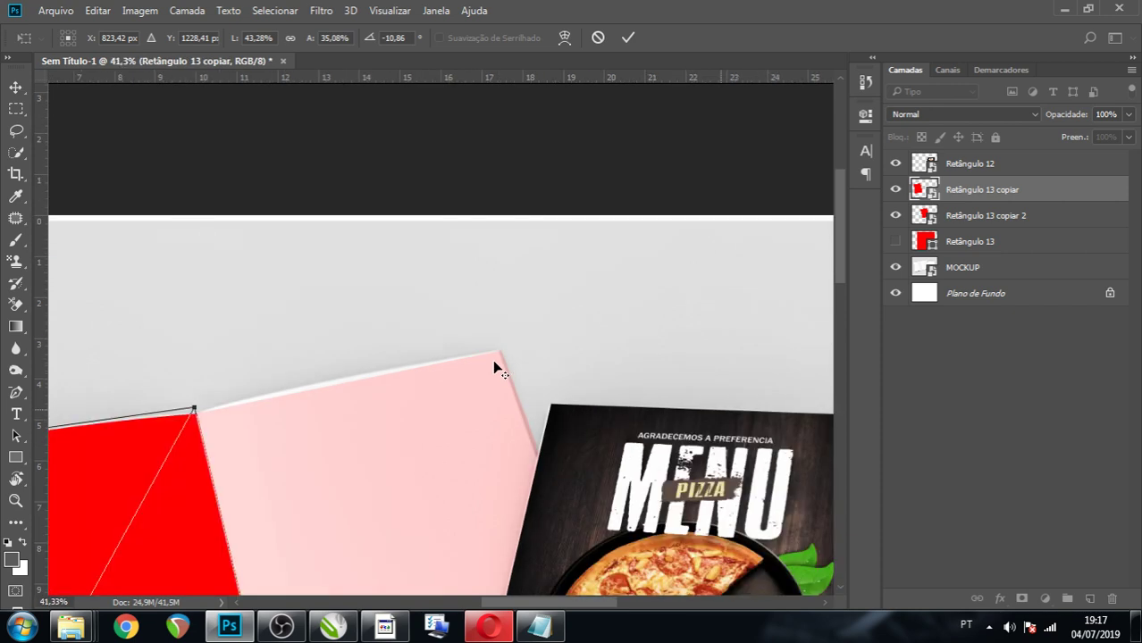
{"action": "scroll", "coordinate": [494, 360], "scroll_direction": "down", "scroll_amount": 1}
{"action": "key", "text": "Return"}
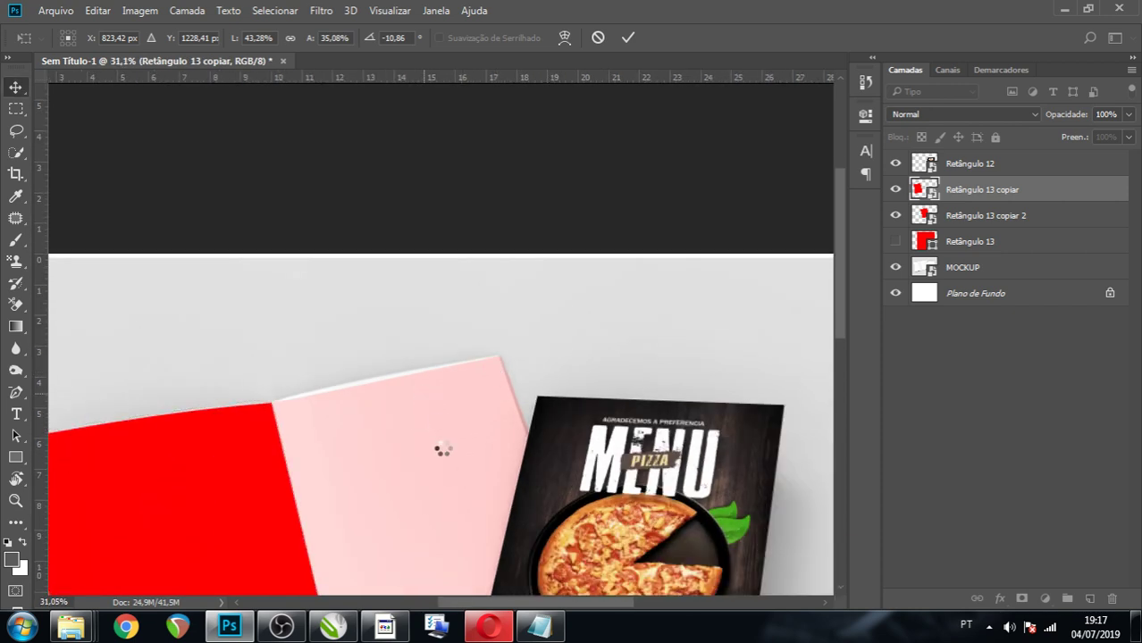
{"action": "left_click", "coordinate": [455, 426], "text": "ctrl"}
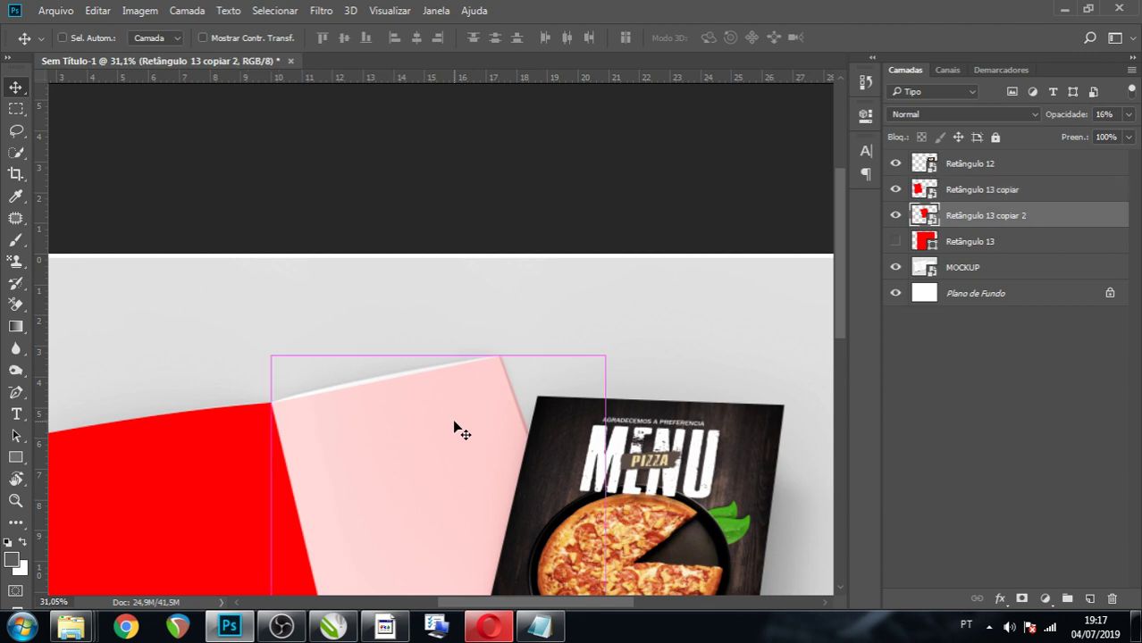
Move Retângulo 13 copiar 2's top-right corner exactly onto the right page's top corner.
{"action": "key", "text": "ctrl+t"}
{"action": "scroll", "coordinate": [498, 359], "scroll_direction": "up", "scroll_amount": 2}
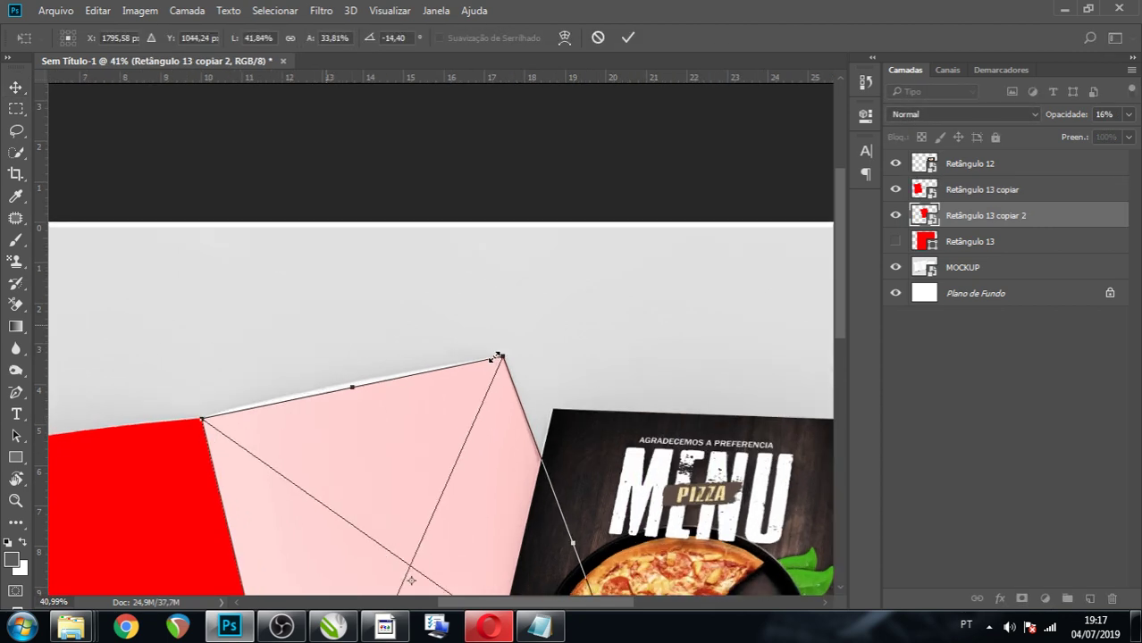
{"action": "scroll", "coordinate": [497, 358], "scroll_direction": "up", "scroll_amount": 3}
{"action": "scroll", "coordinate": [495, 357], "scroll_direction": "up", "scroll_amount": 4}
{"action": "scroll", "coordinate": [496, 358], "scroll_direction": "up", "scroll_amount": 4}
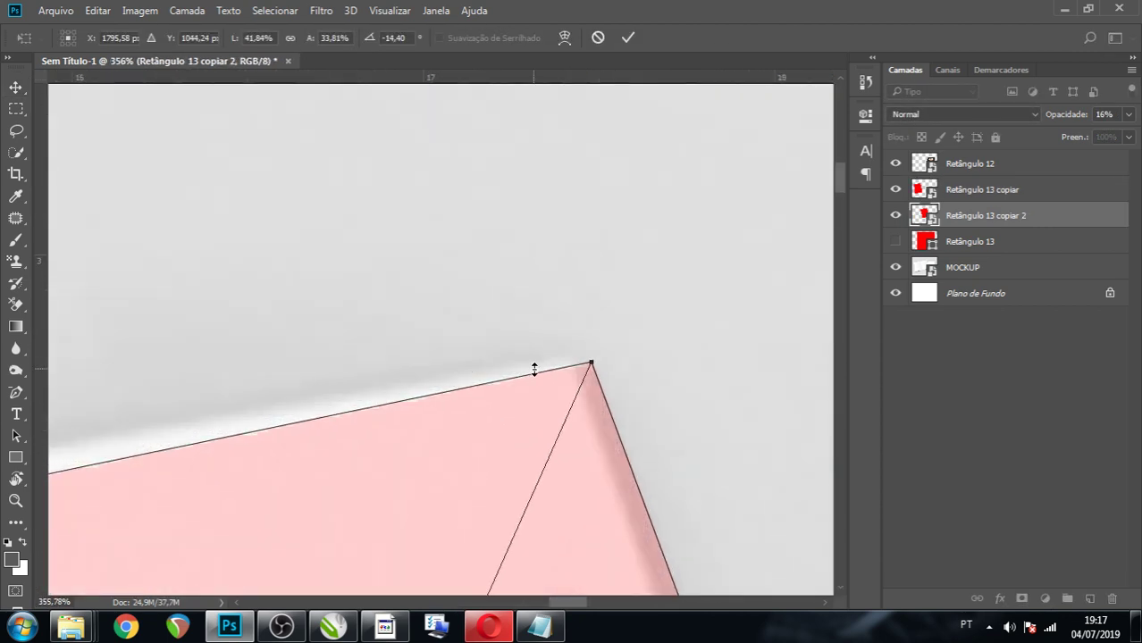
{"action": "left_click_drag", "start_coordinate": [591, 365], "coordinate": [571, 364]}
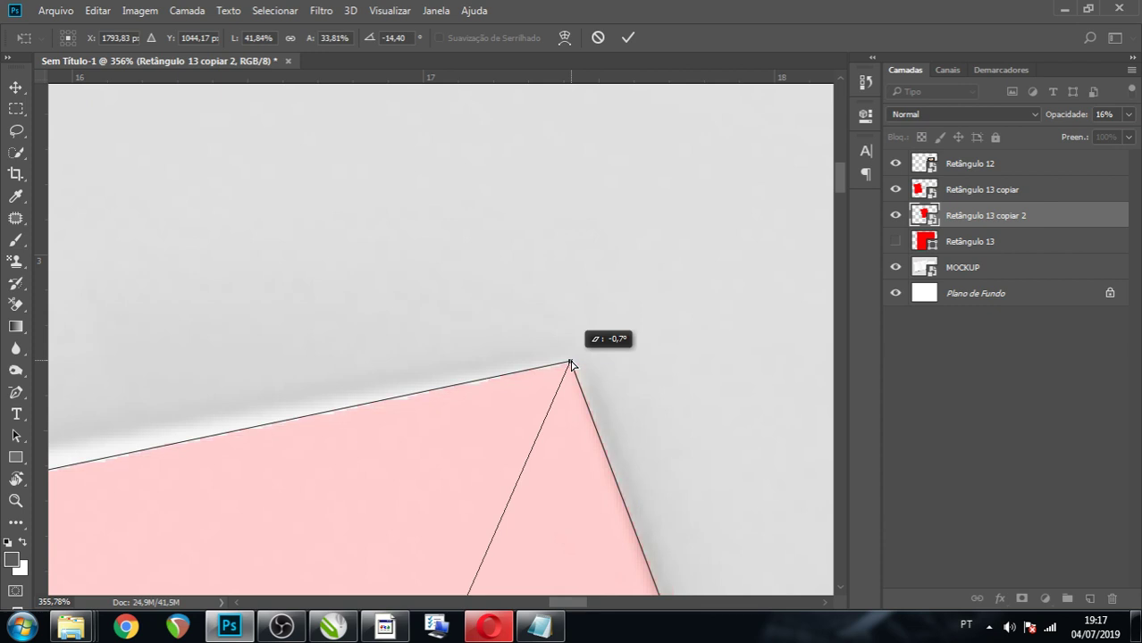
{"action": "left_click_drag", "start_coordinate": [571, 363], "coordinate": [572, 364]}
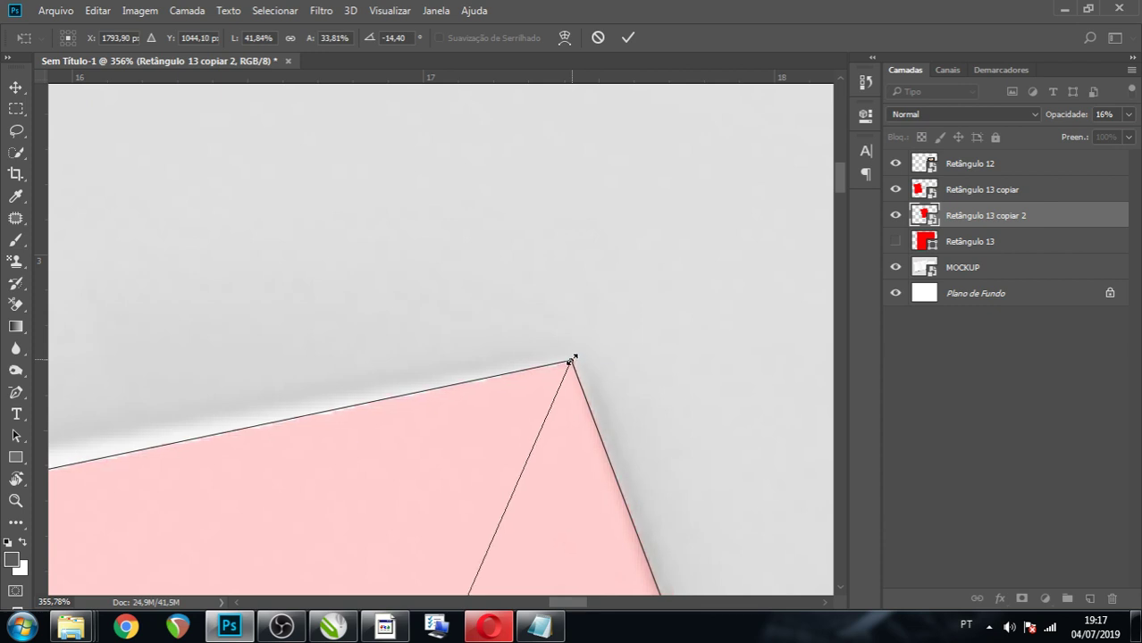
{"action": "key", "text": "Return"}
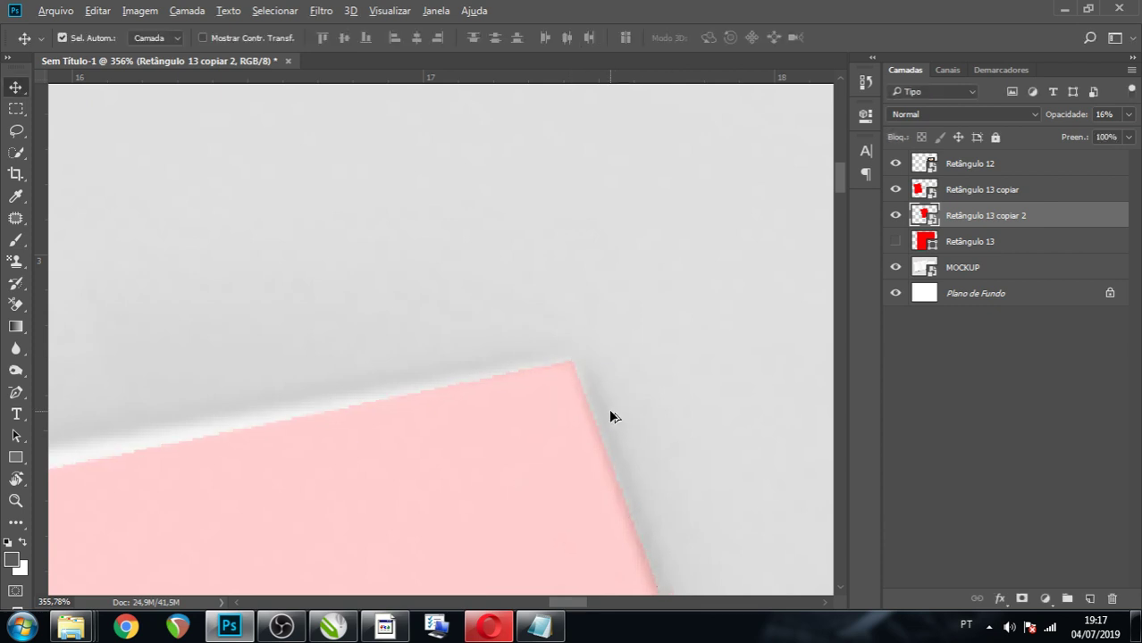
{"action": "scroll", "coordinate": [607, 408], "scroll_direction": "down", "scroll_amount": 5}
{"action": "scroll", "coordinate": [607, 417], "scroll_direction": "down", "scroll_amount": 2}
{"action": "scroll", "coordinate": [607, 416], "scroll_direction": "down", "scroll_amount": 2}
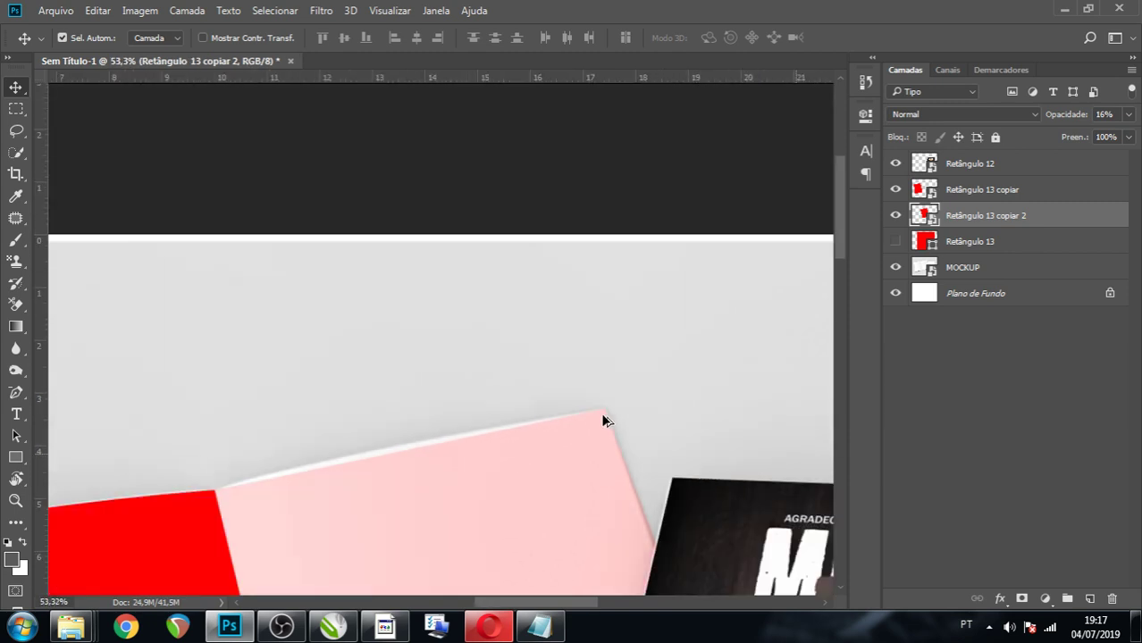
{"action": "key", "text": "ctrl+t"}
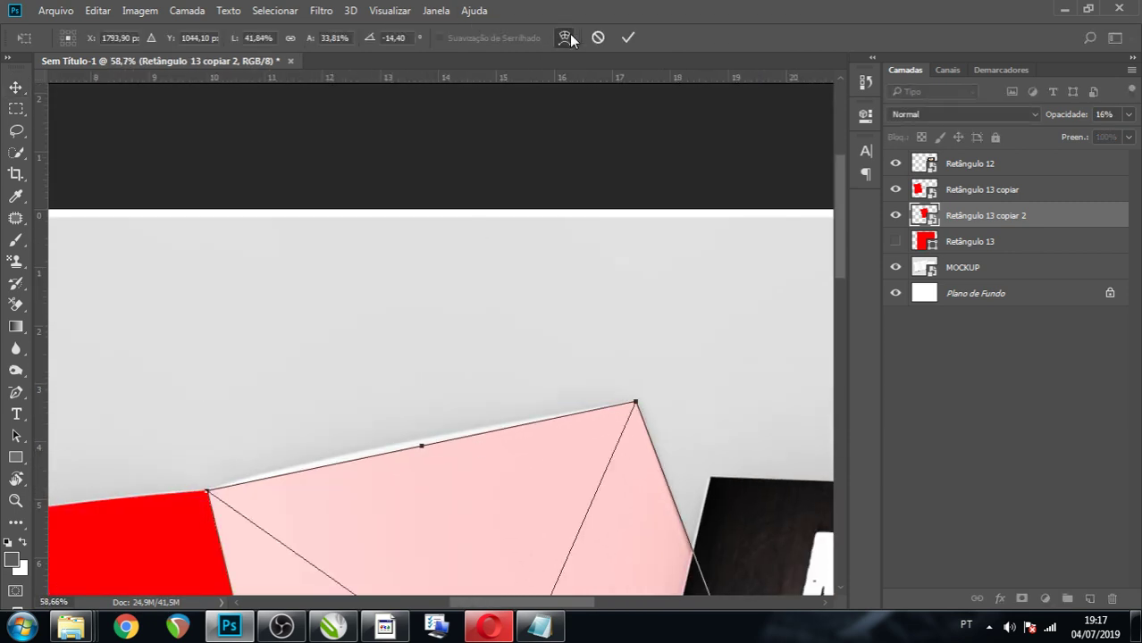
Warp the pink page's top and bottom edges to follow the right page.
{"action": "left_click", "coordinate": [565, 36]}
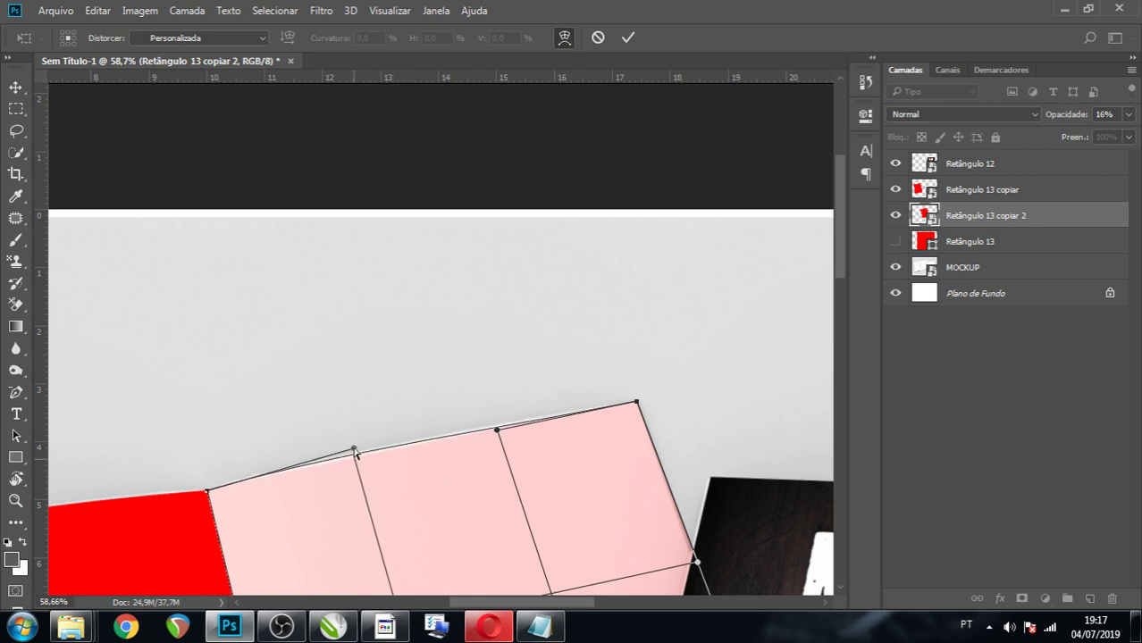
{"action": "left_click_drag", "start_coordinate": [351, 460], "coordinate": [355, 451]}
{"action": "left_click_drag", "start_coordinate": [499, 427], "coordinate": [499, 424]}
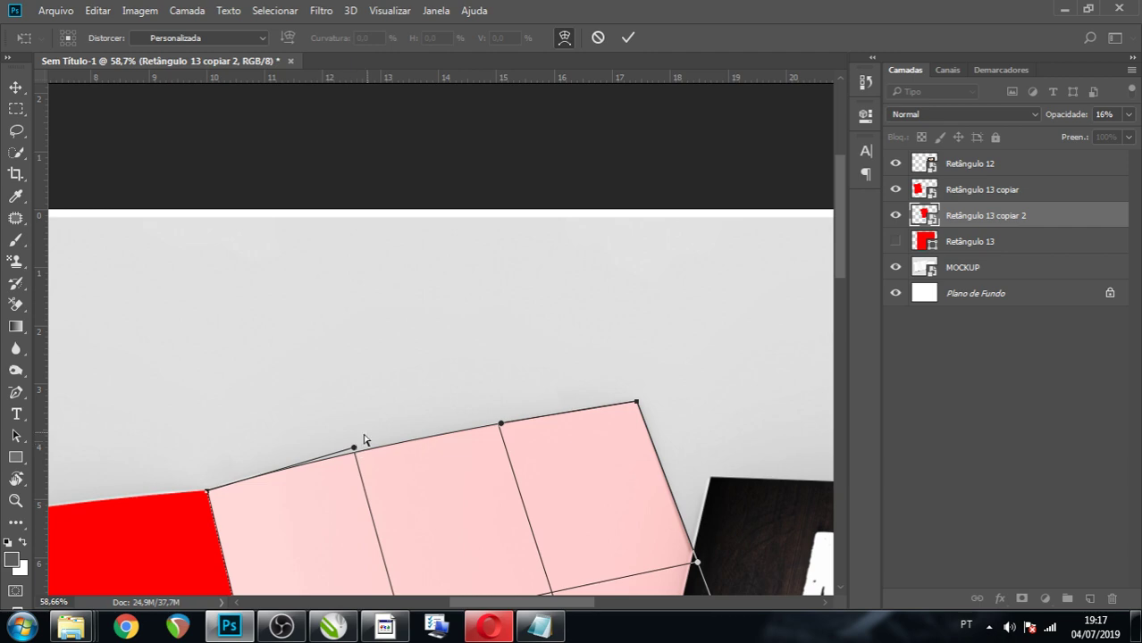
{"action": "key", "text": "ctrl+0"}
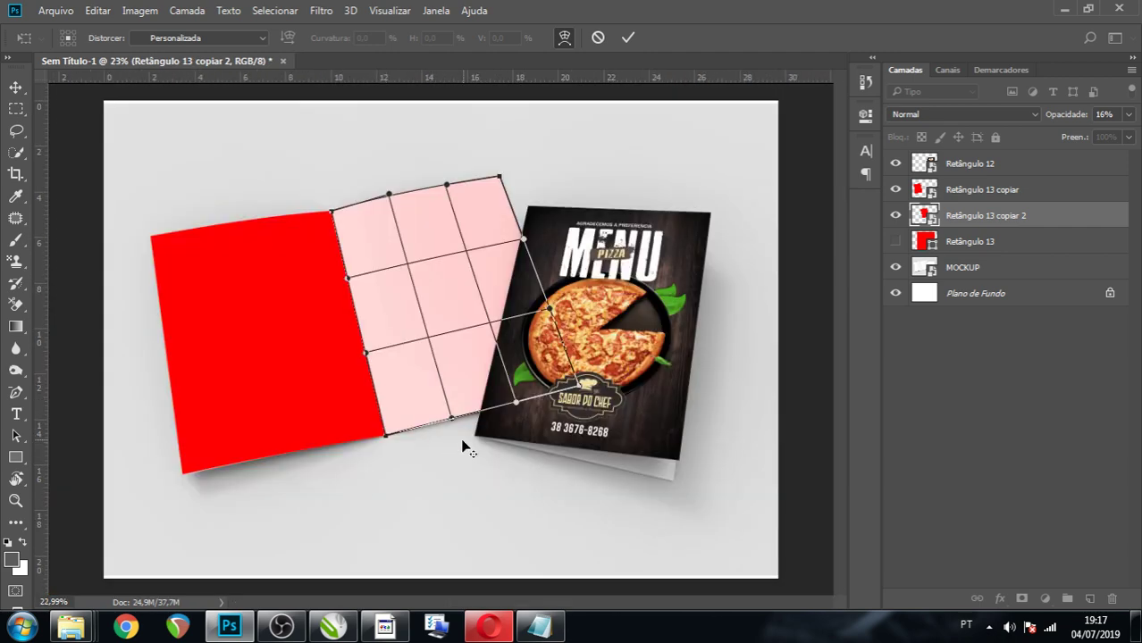
{"action": "scroll", "coordinate": [458, 429], "scroll_direction": "up", "scroll_amount": 2}
{"action": "scroll", "coordinate": [454, 415], "scroll_direction": "up", "scroll_amount": 1}
{"action": "scroll", "coordinate": [454, 415], "scroll_direction": "up", "scroll_amount": 1}
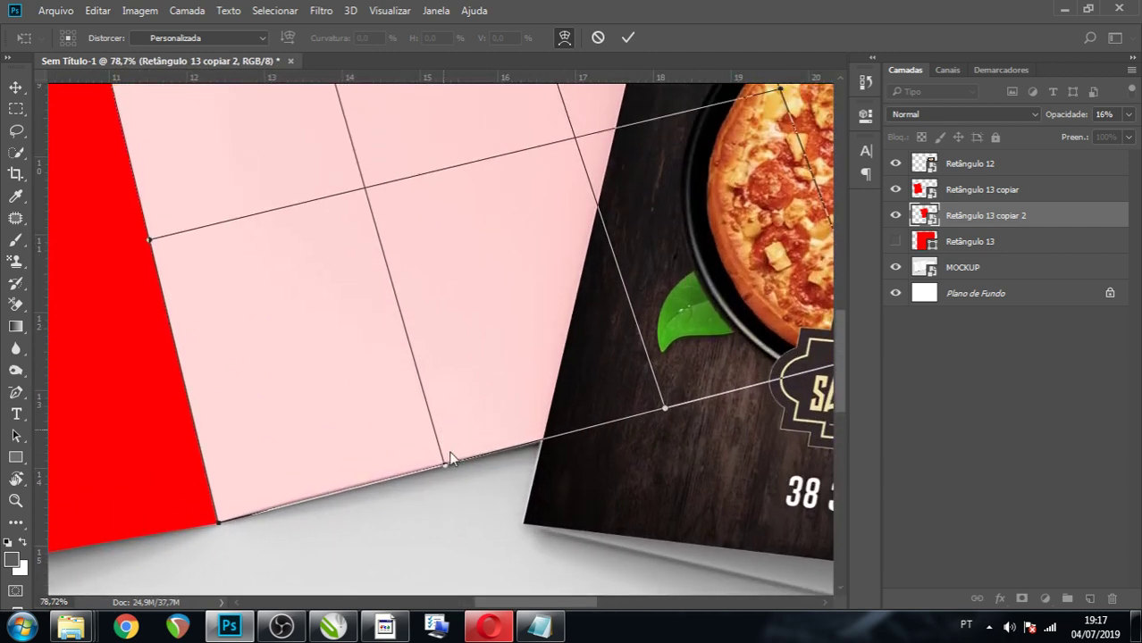
{"action": "left_click_drag", "start_coordinate": [445, 464], "coordinate": [450, 457]}
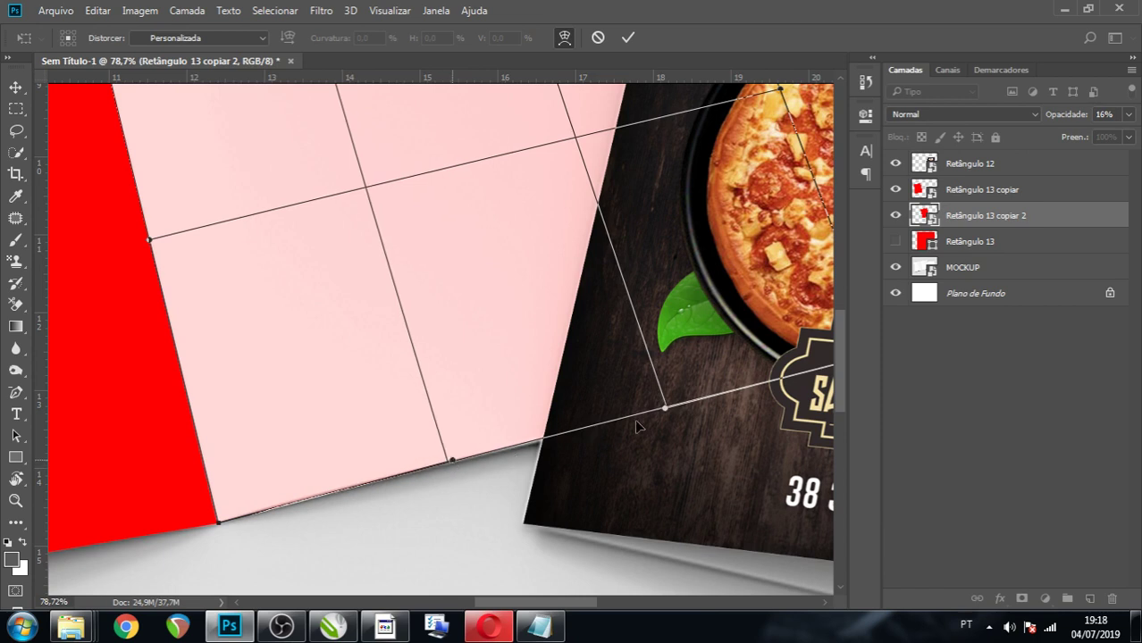
{"action": "left_click_drag", "start_coordinate": [665, 412], "coordinate": [675, 408]}
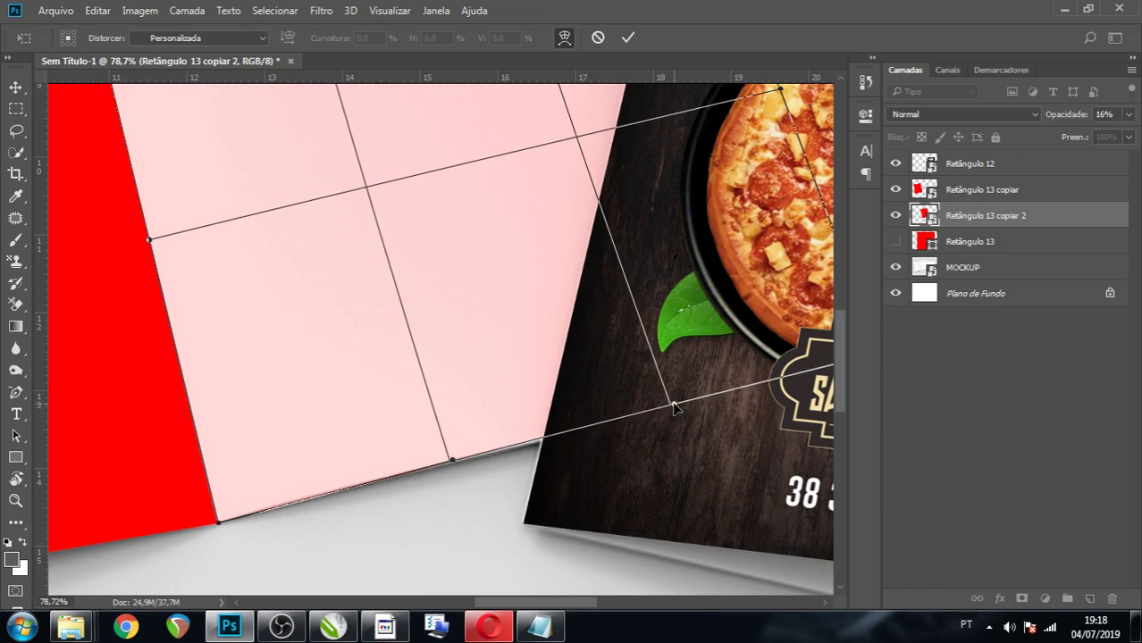
{"action": "key", "text": "Return"}
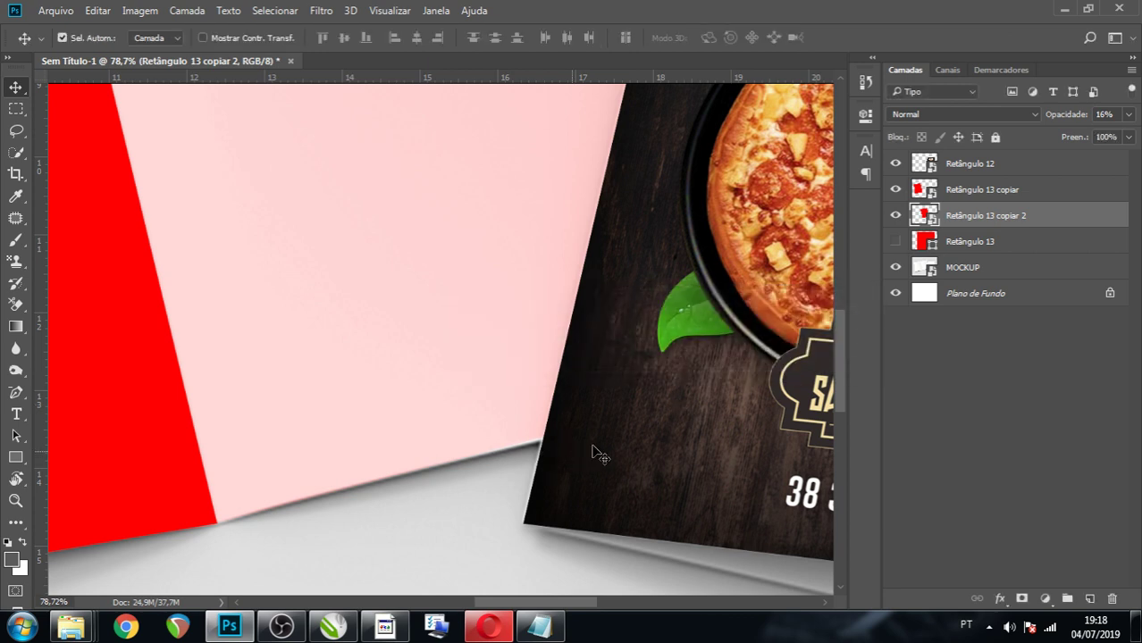
Re-warp the pink page, pulling its lower-right point onto the page corner.
{"action": "key", "text": "ctrl+t"}
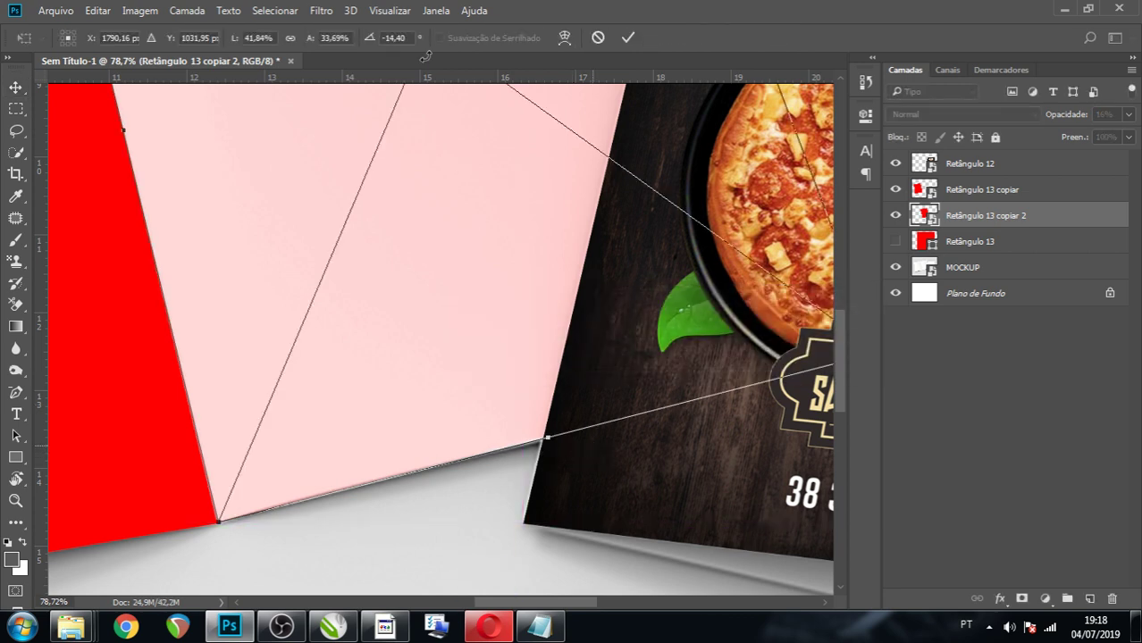
{"action": "left_click", "coordinate": [564, 37]}
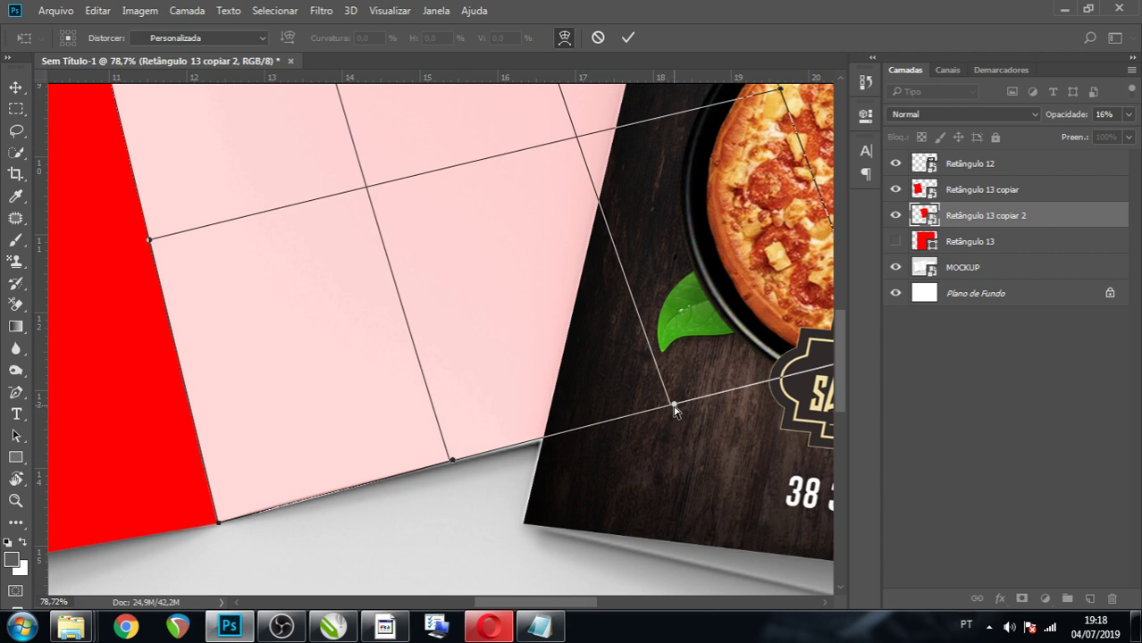
{"action": "left_click_drag", "start_coordinate": [676, 410], "coordinate": [678, 414]}
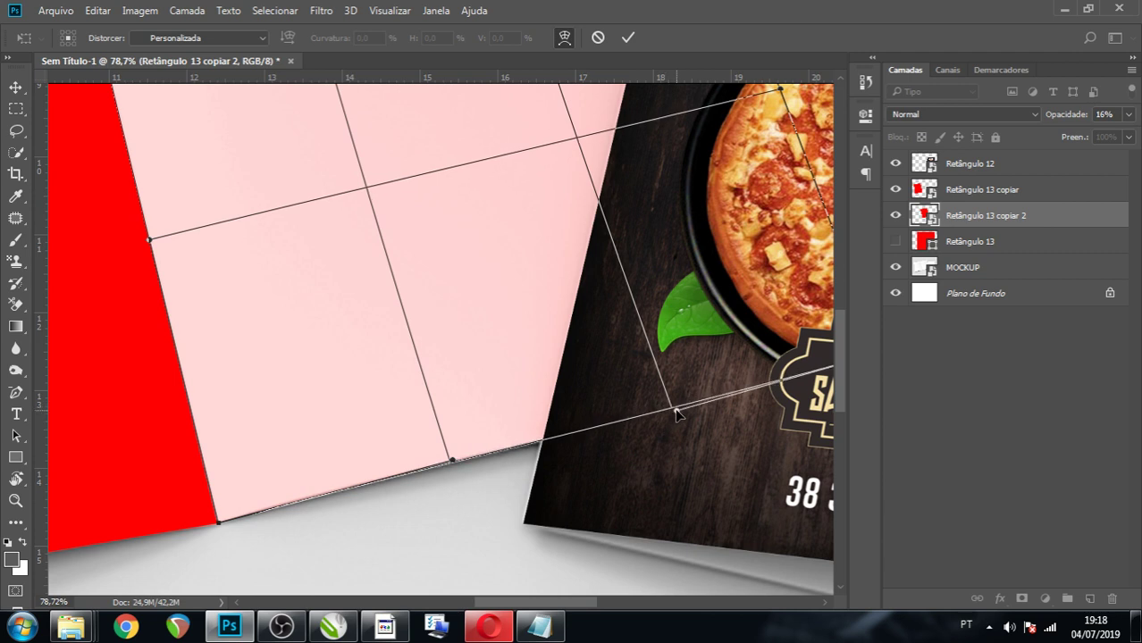
{"action": "key", "text": "Return"}
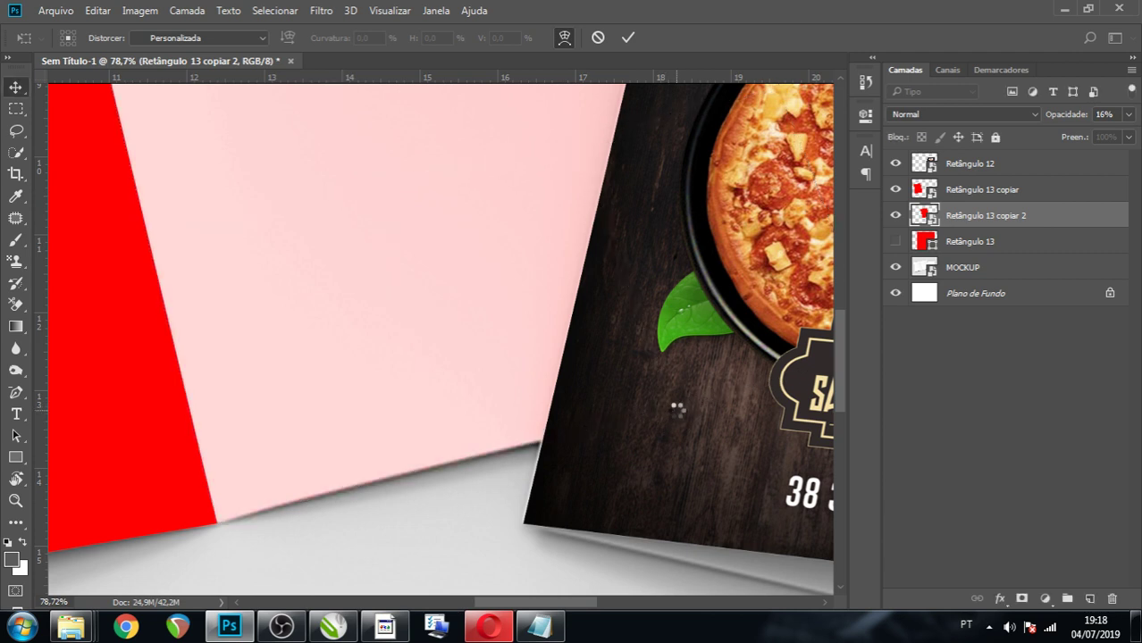
Set the right page to 100% opacity and rename the left page PAGINA ESQUERDA.
{"action": "key", "text": "ctrl+0"}
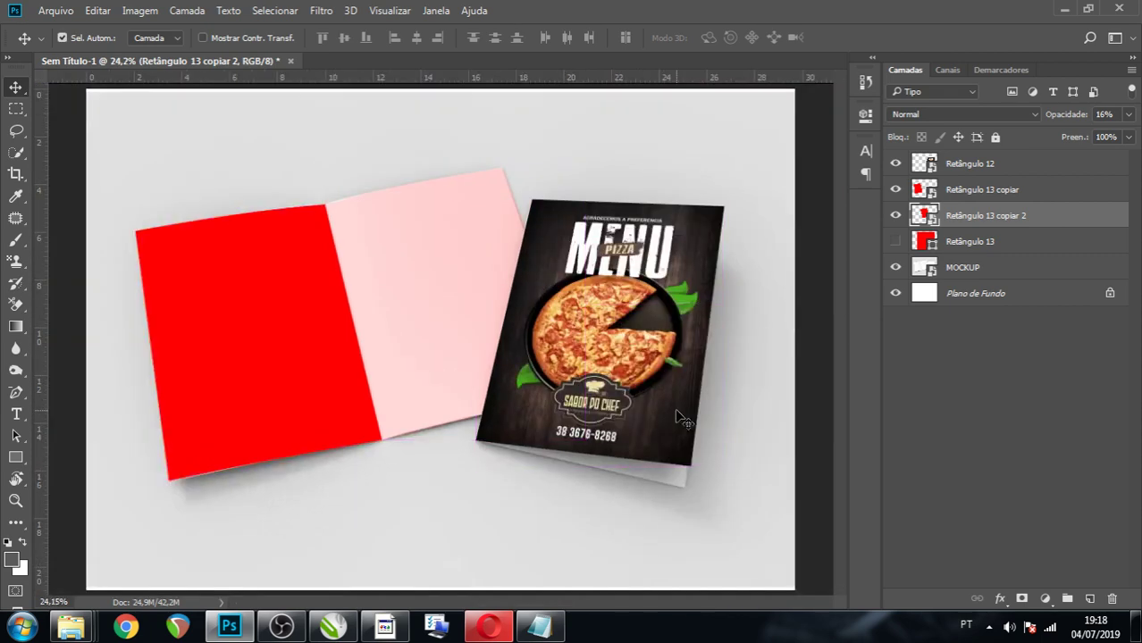
{"action": "left_click_drag", "start_coordinate": [1128, 119], "coordinate": [1135, 141]}
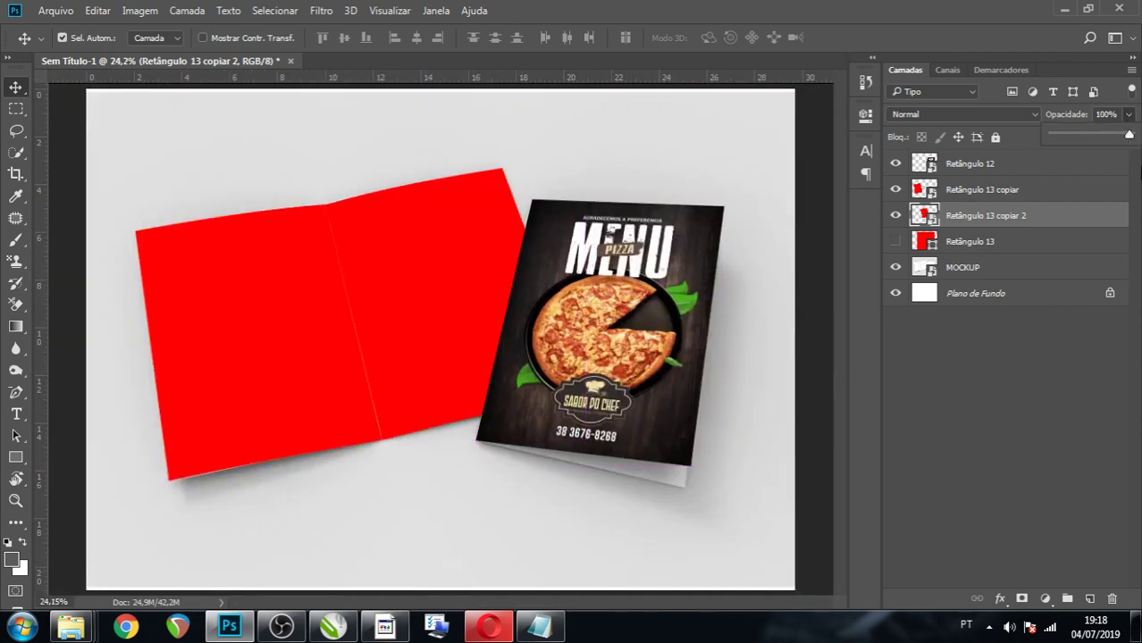
{"action": "left_click", "coordinate": [948, 193]}
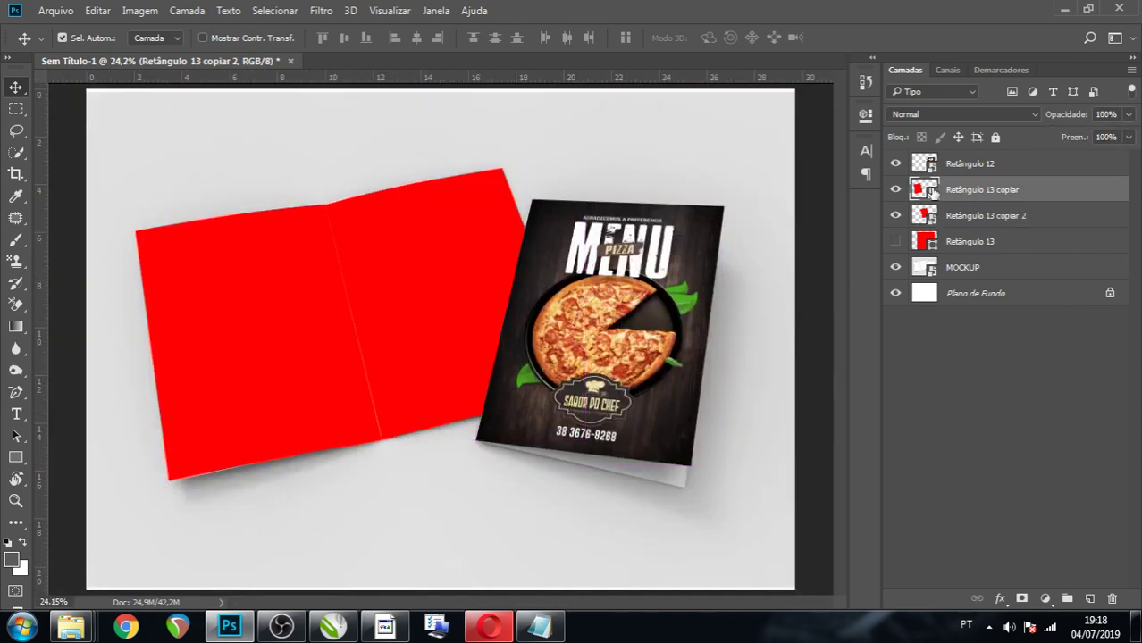
{"action": "double_click", "coordinate": [979, 189]}
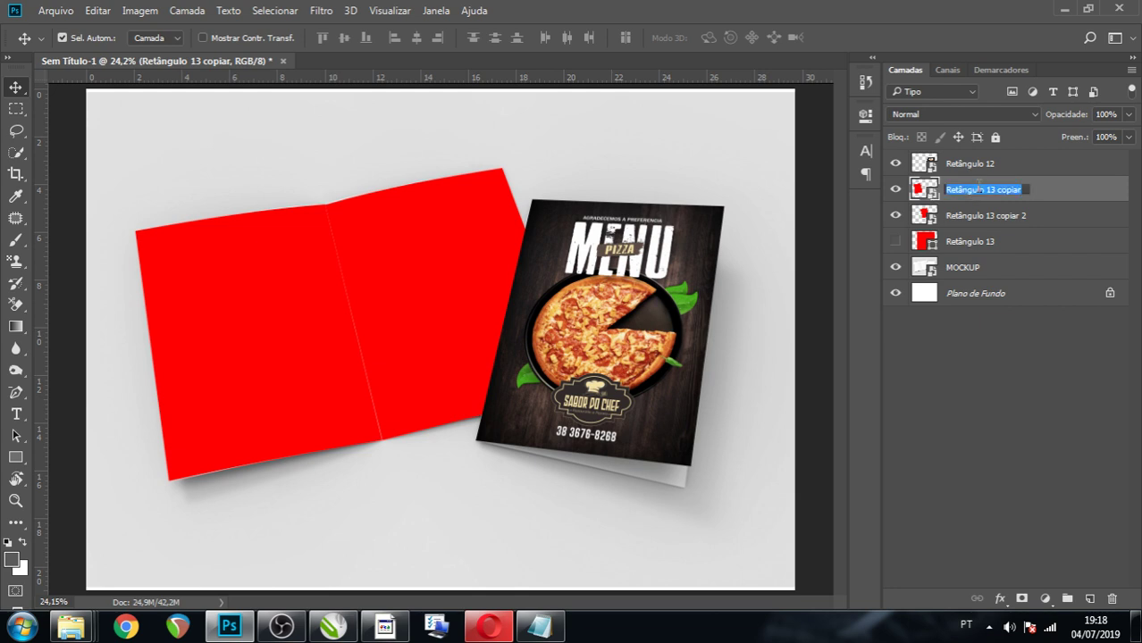
{"action": "type", "text": "PAGINA ESQUERDA"}
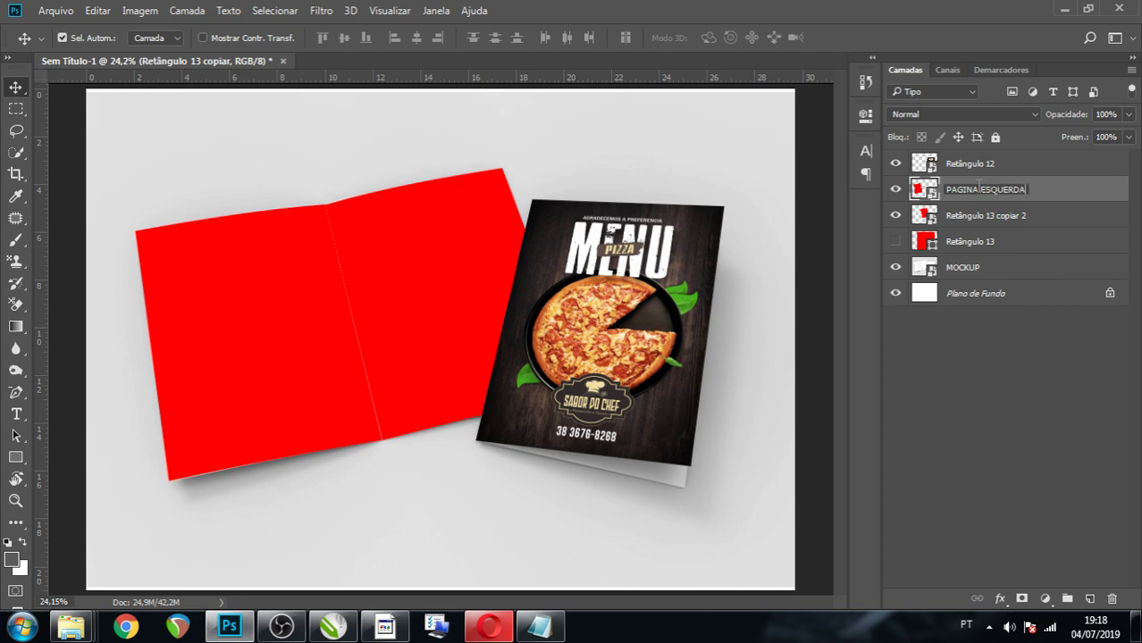
{"action": "key", "text": "Return"}
Rename the right inner page layer PAGINA DIREITA.
{"action": "left_click", "coordinate": [981, 220]}
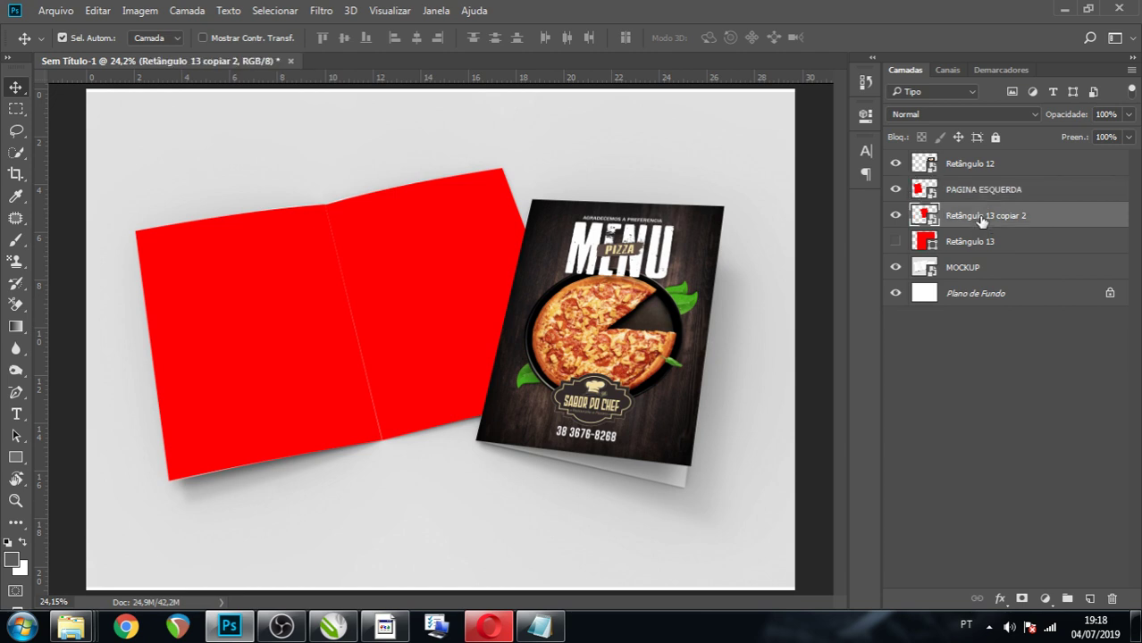
{"action": "double_click", "coordinate": [983, 216]}
{"action": "type", "text": "PAGINA DIREITA"}
{"action": "key", "text": "Return"}
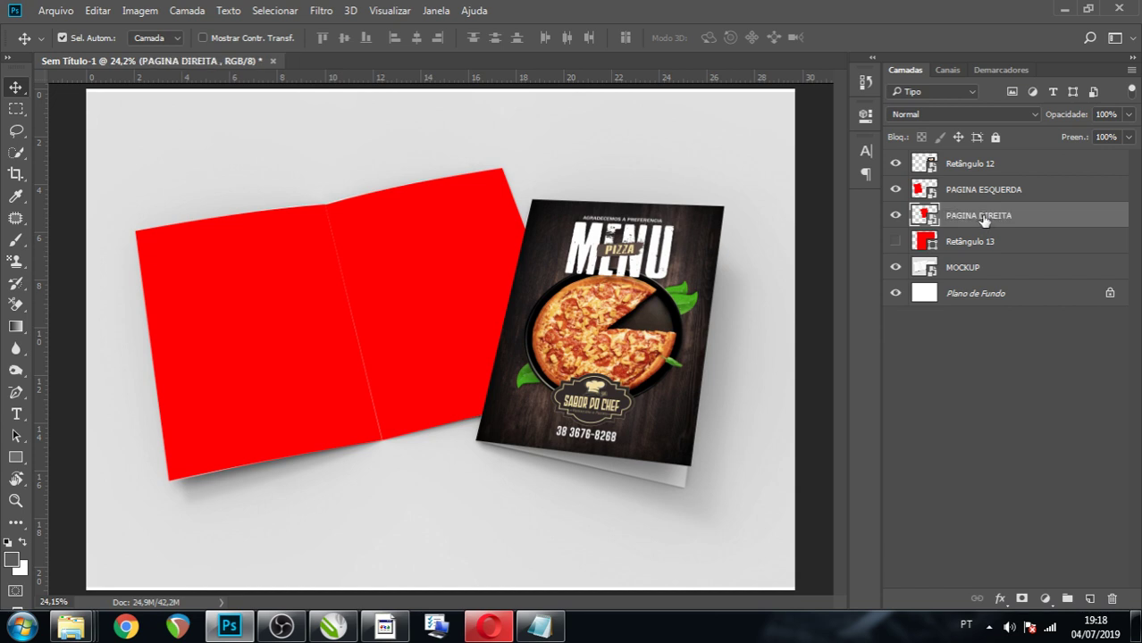
Toggle PAGINA ESQUERDA's visibility to check it, then open its smart object contents.
{"action": "left_click", "coordinate": [928, 191]}
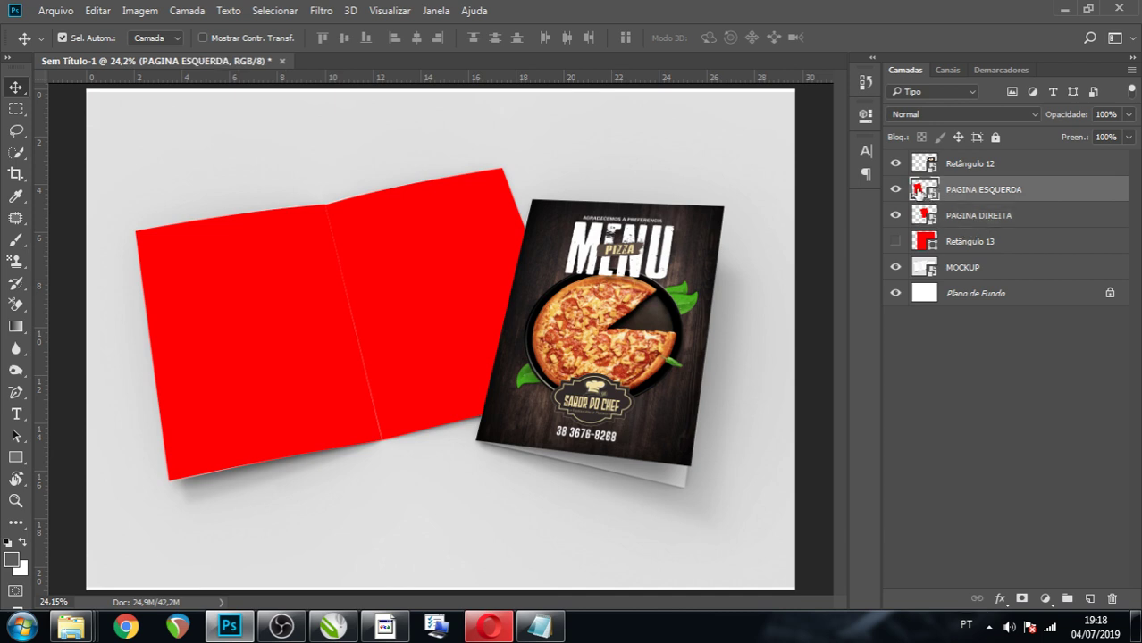
{"action": "left_click", "coordinate": [896, 189]}
{"action": "left_click", "coordinate": [896, 189]}
{"action": "double_click", "coordinate": [934, 195]}
Show Página 2 of the menu in CorelDRAW as a full-screen preview.
{"action": "left_click", "coordinate": [333, 627]}
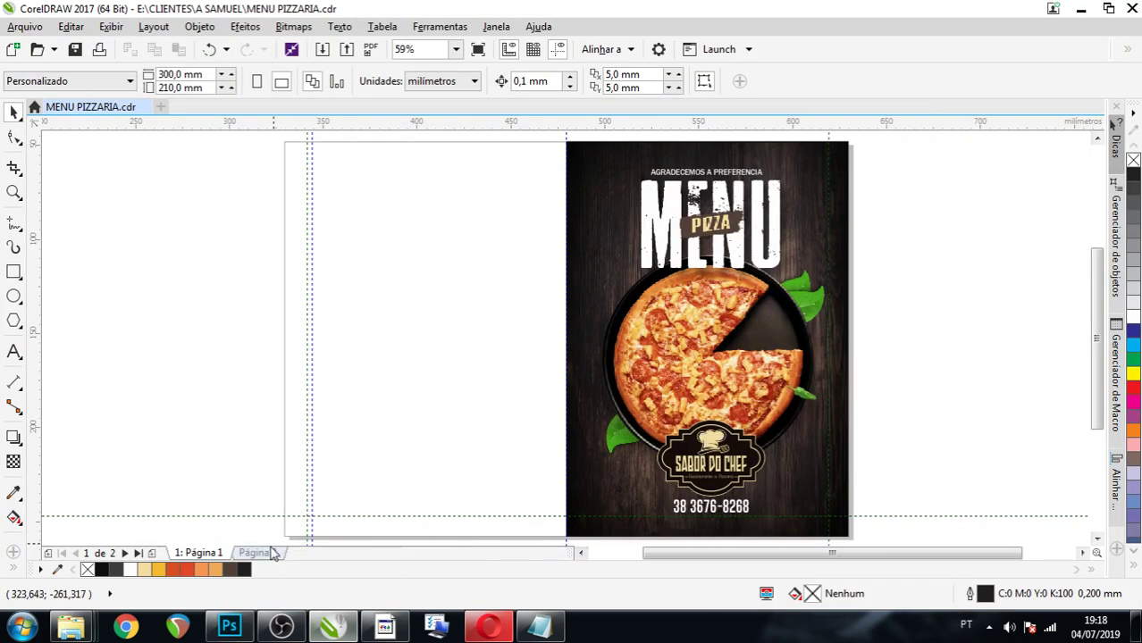
{"action": "left_click", "coordinate": [260, 553]}
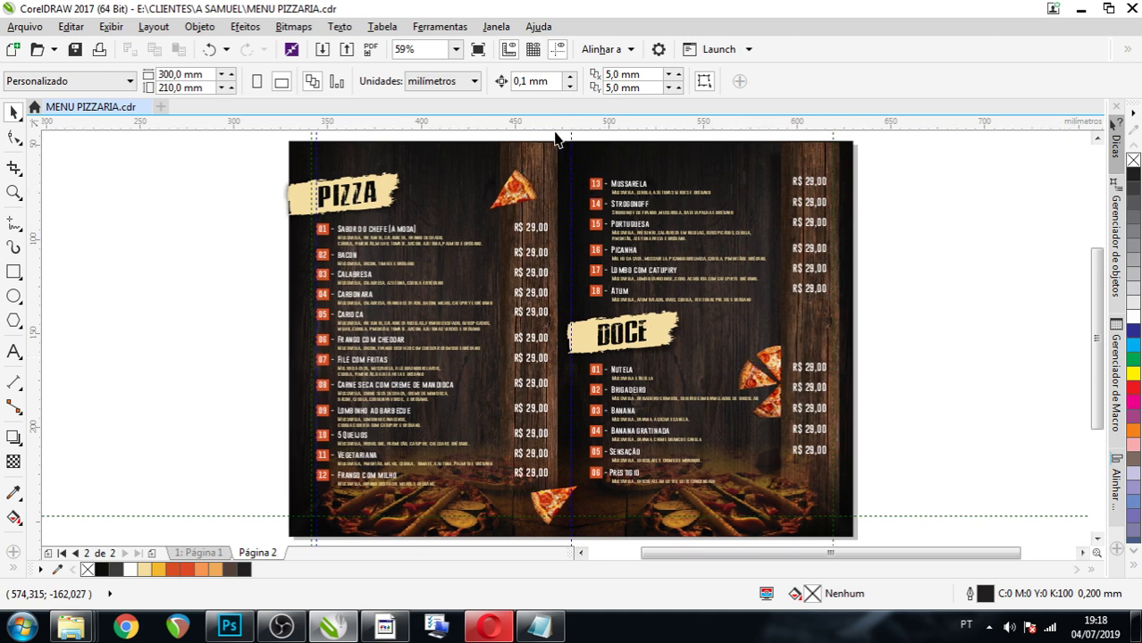
{"action": "left_click", "coordinate": [479, 50]}
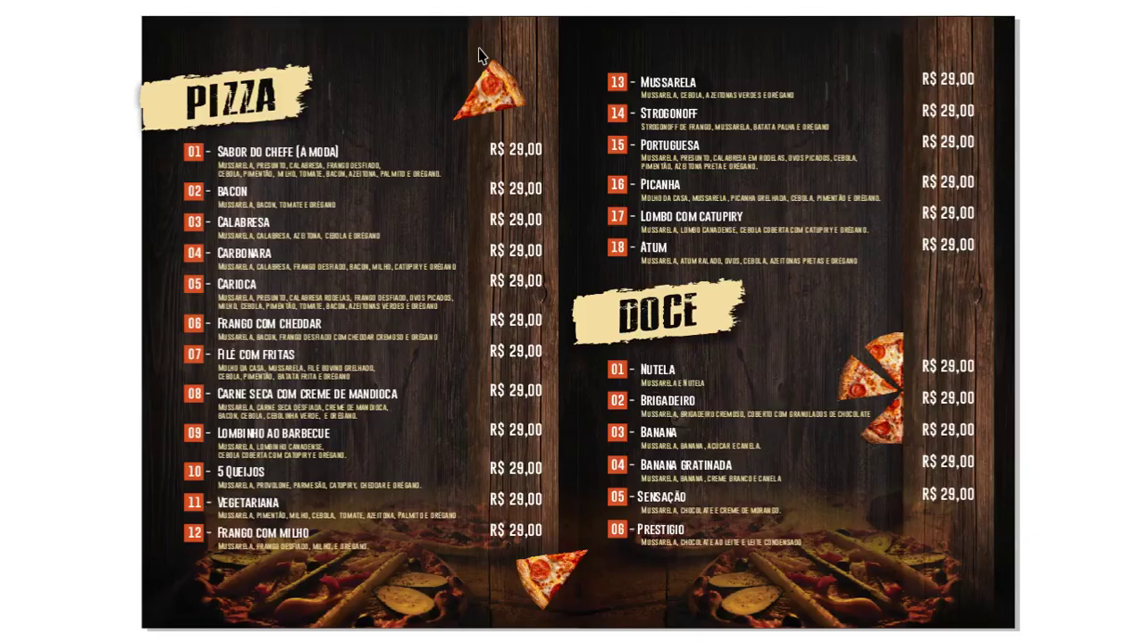
Capture the spread's right half, trimmed to the fold, and copy it to the clipboard.
{"action": "key", "text": "Print"}
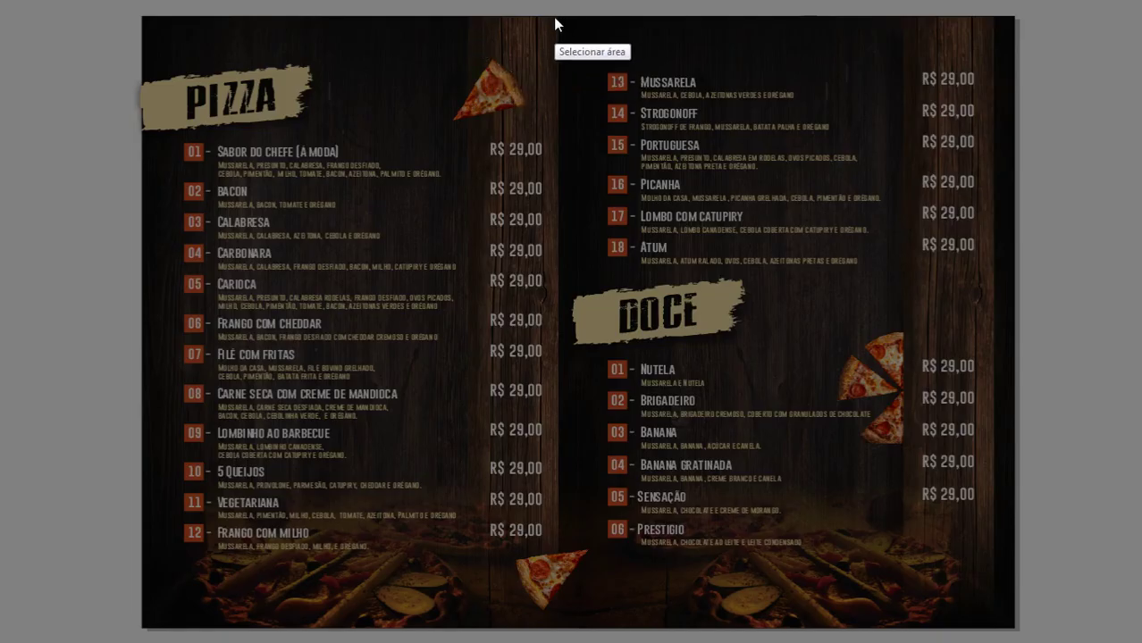
{"action": "mouse_move", "coordinate": [567, 42]}
{"action": "left_mouse_down"}
{"action": "mouse_move", "coordinate": [550, 15]}
{"action": "mouse_move", "coordinate": [1037, 639]}
{"action": "mouse_move", "coordinate": [1016, 629]}
{"action": "left_mouse_up"}
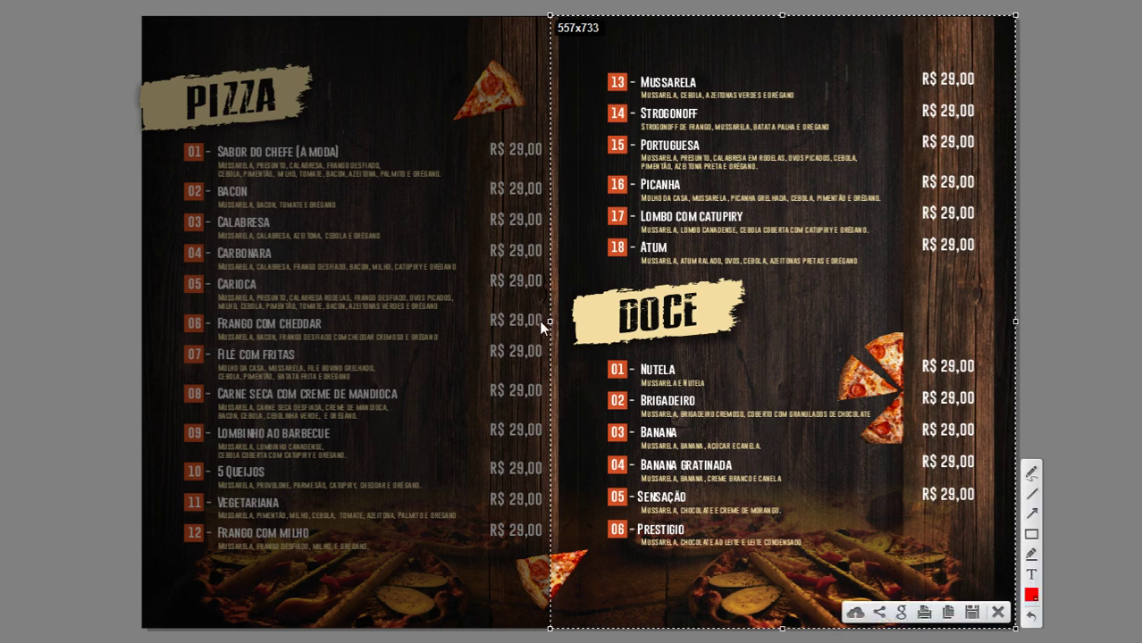
{"action": "left_click_drag", "start_coordinate": [550, 324], "coordinate": [557, 320]}
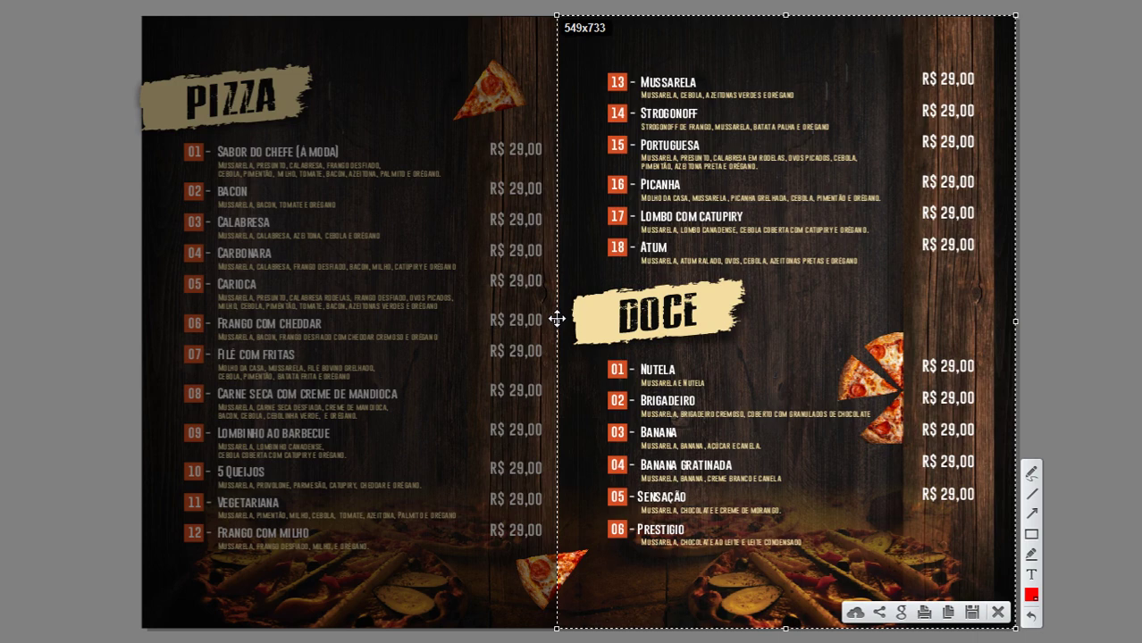
{"action": "key", "text": "ctrl+c"}
{"action": "key", "text": "Escape"}
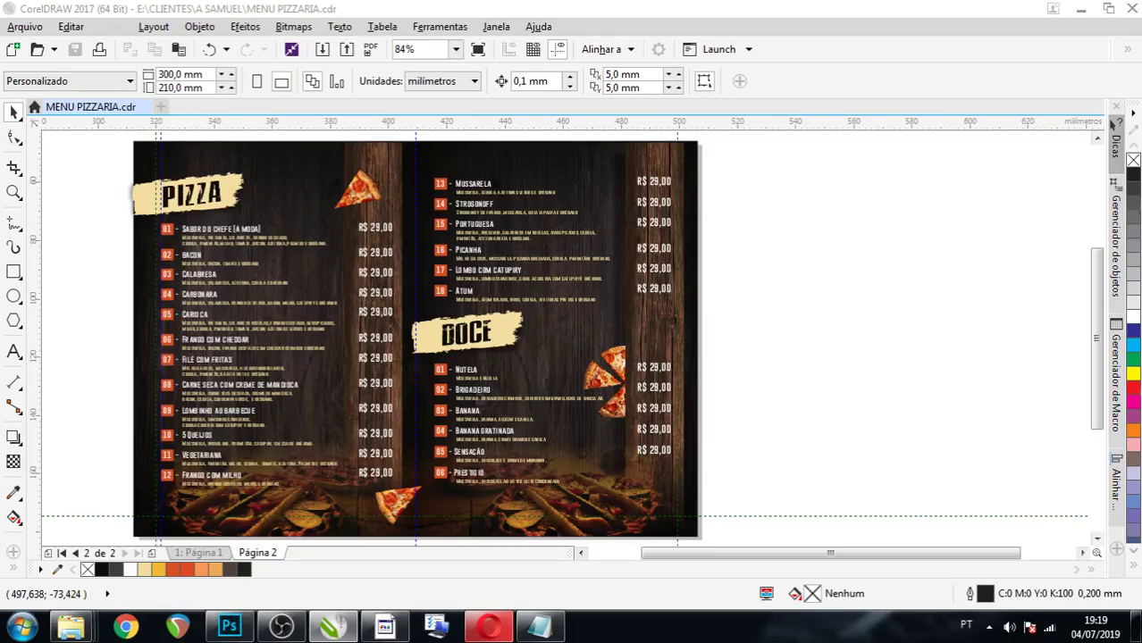
Paste the captured menu half into the page contents and enlarge it to cover the red page.
{"action": "left_click", "coordinate": [229, 627]}
{"action": "key", "text": "ctrl+v"}
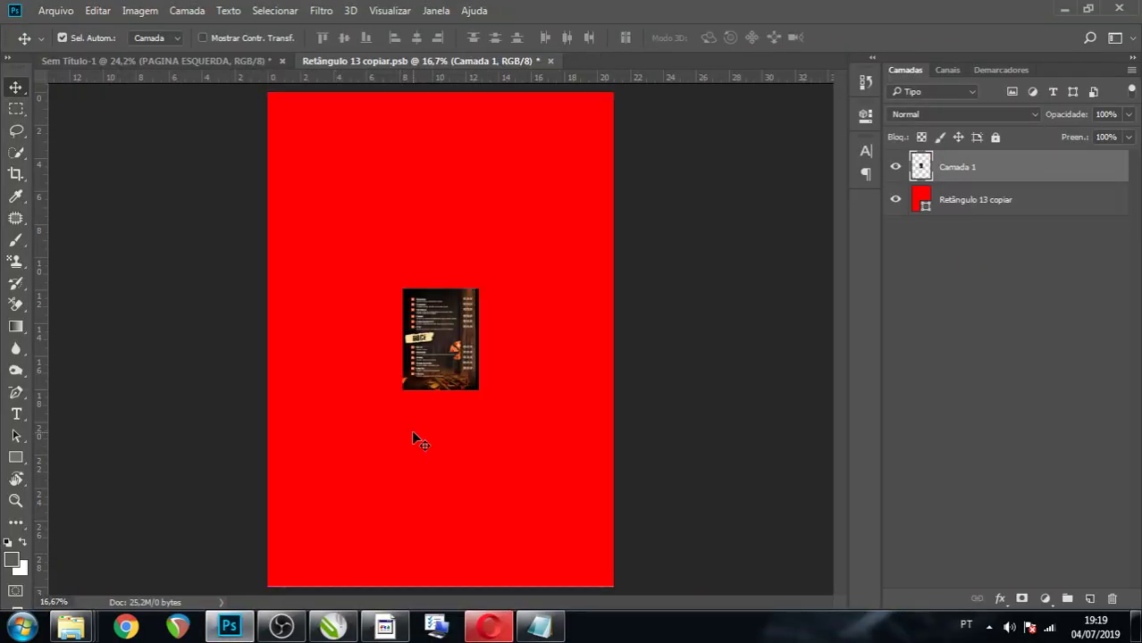
{"action": "key", "text": "ctrl+t"}
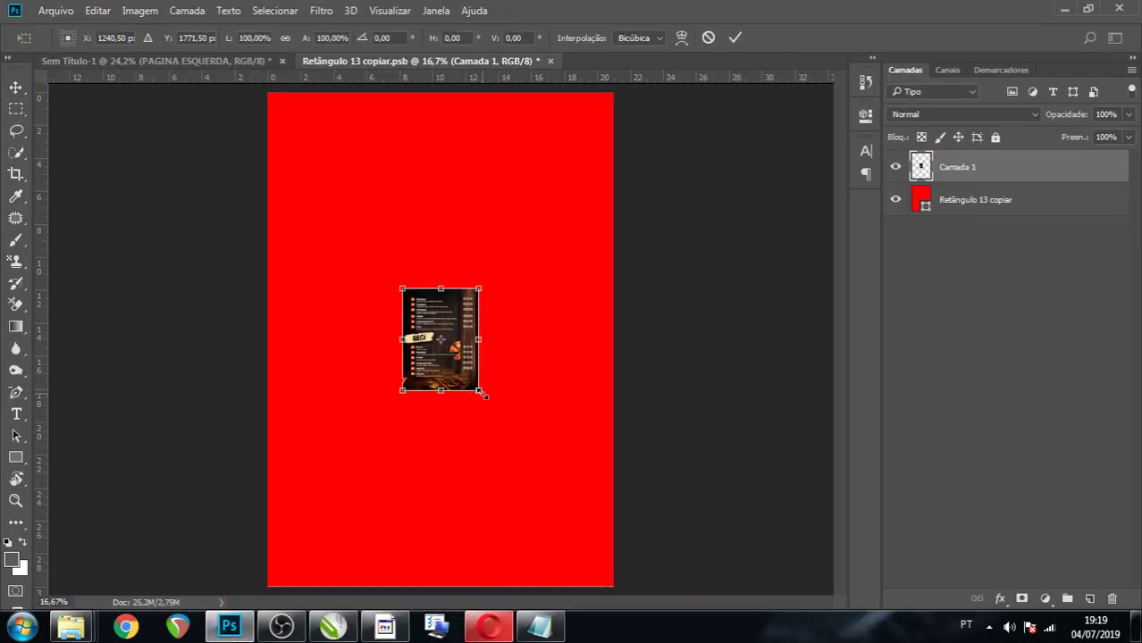
{"action": "left_click_drag", "start_coordinate": [478, 389], "coordinate": [631, 588]}
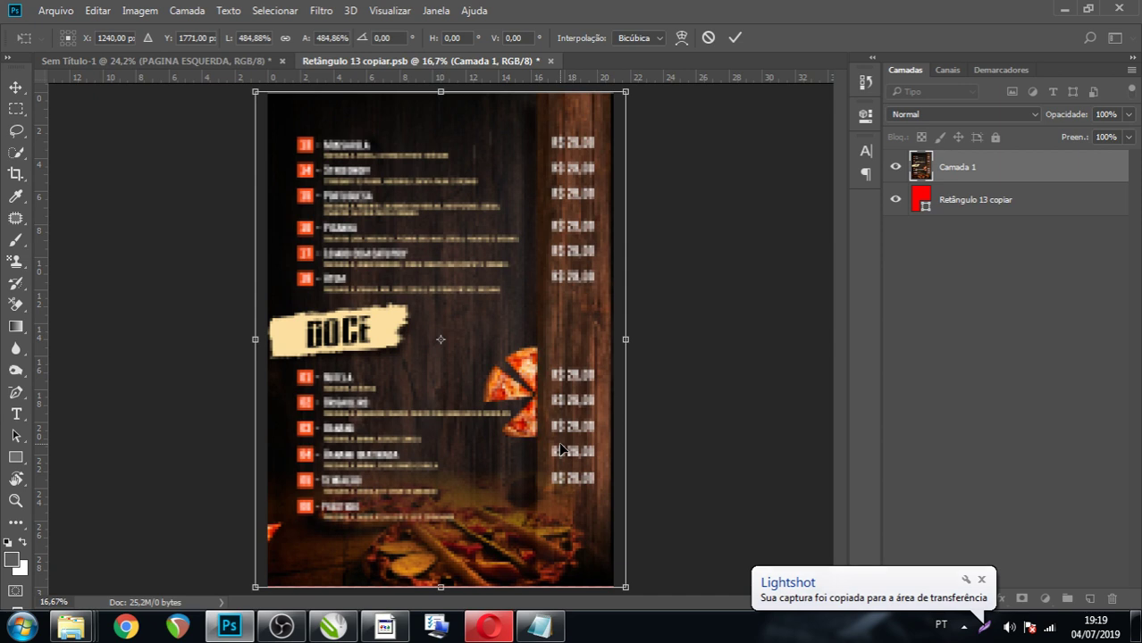
{"action": "key", "text": "Return"}
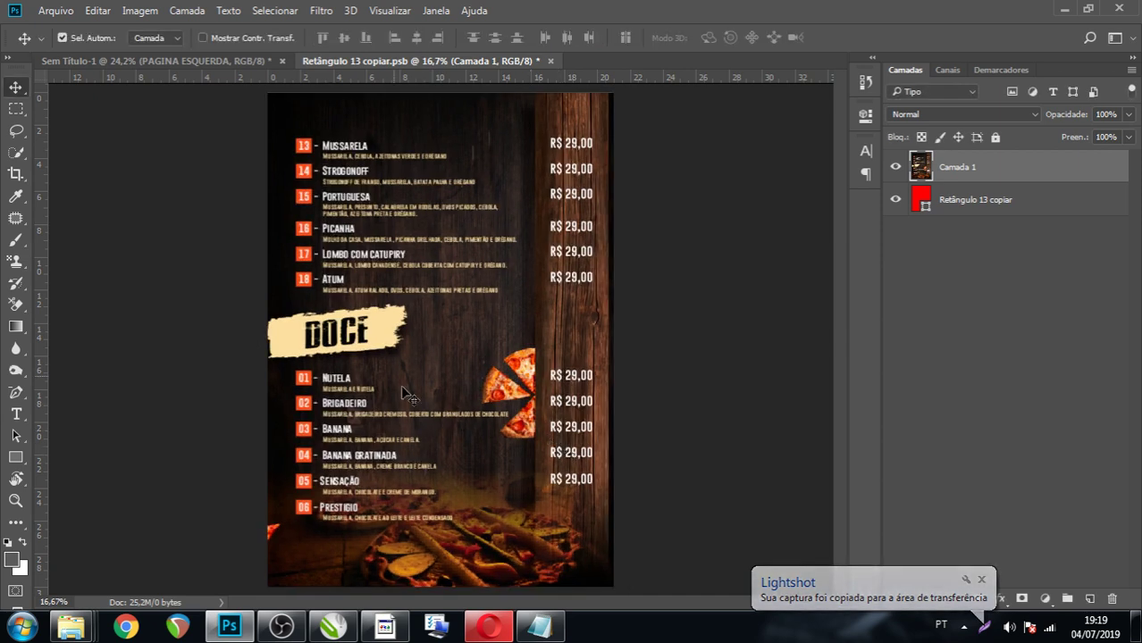
Nudge the menu into alignment with the page and save the smart object.
{"action": "left_click_drag", "start_coordinate": [508, 243], "coordinate": [521, 243]}
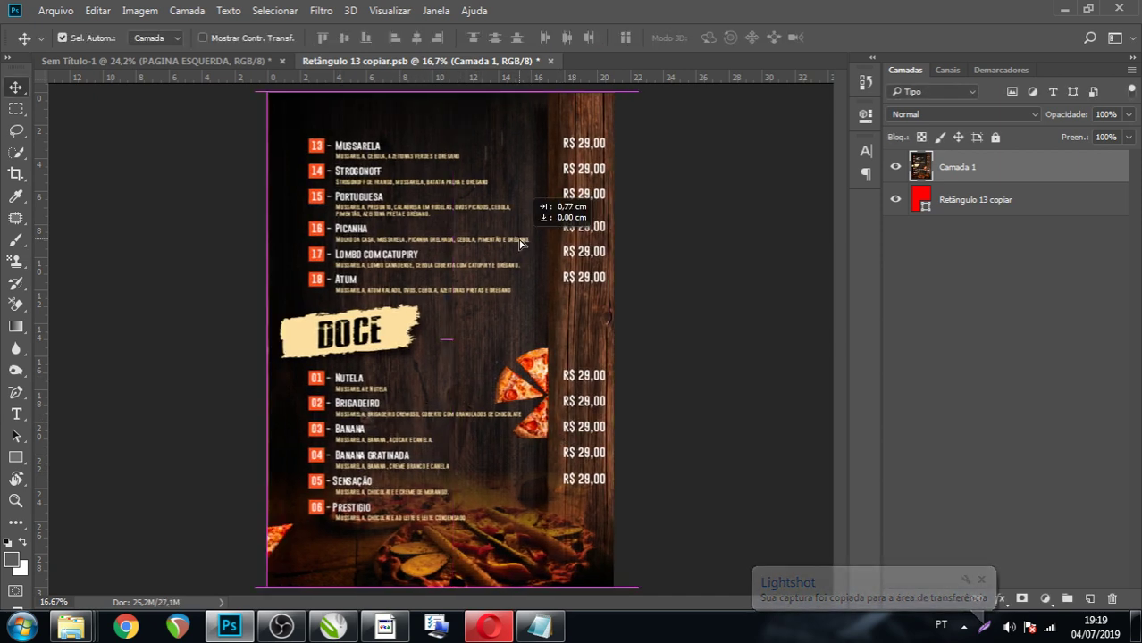
{"action": "key", "text": "shift+Left"}
{"action": "key", "text": "shift+Left"}
{"action": "key", "text": "shift+Left"}
{"action": "key", "text": "shift+Left"}
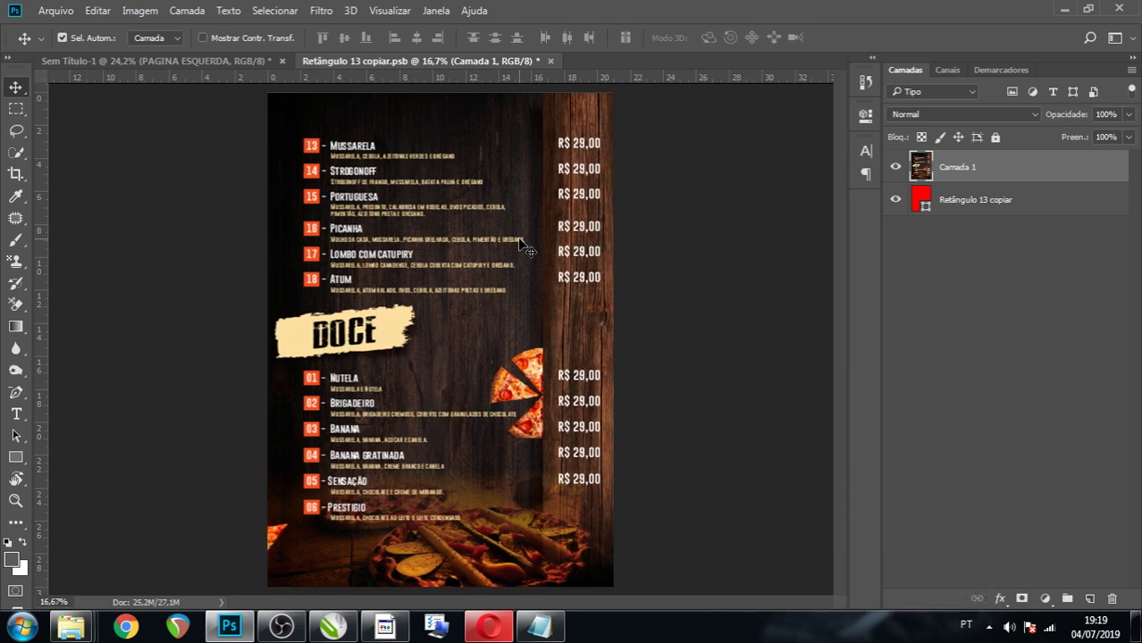
{"action": "key", "text": "shift+Left"}
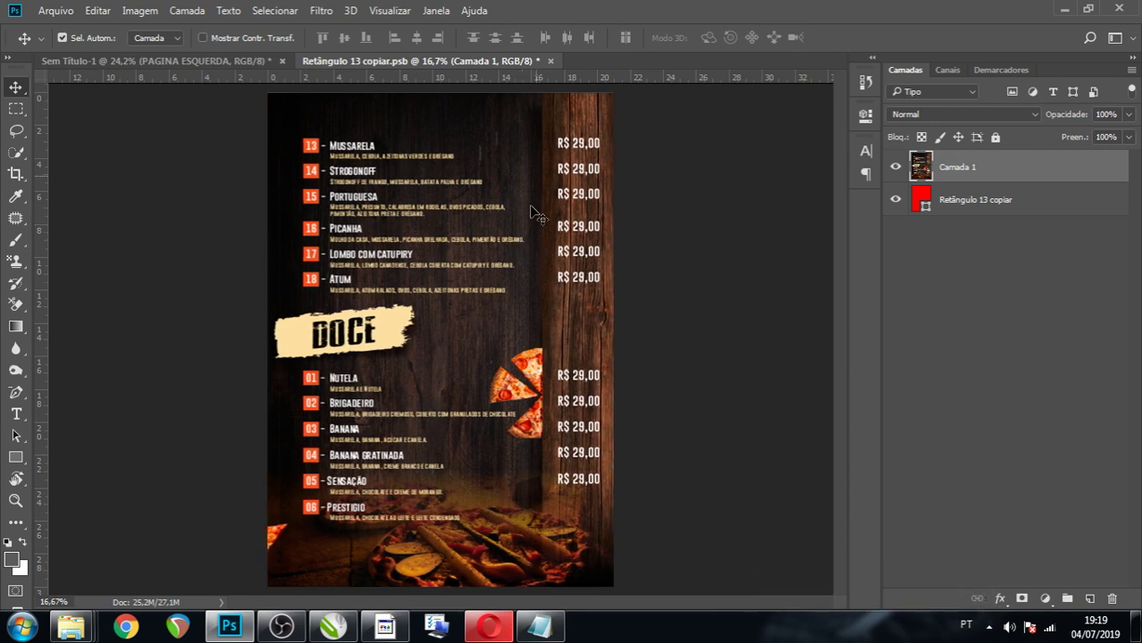
{"action": "key", "text": "ctrl+s"}
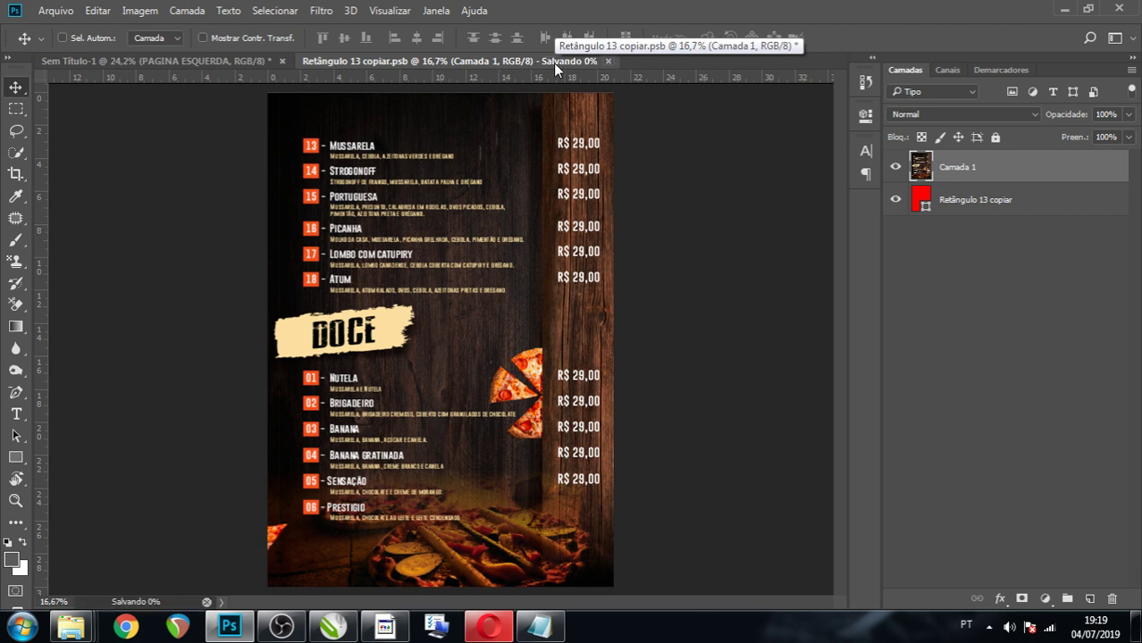
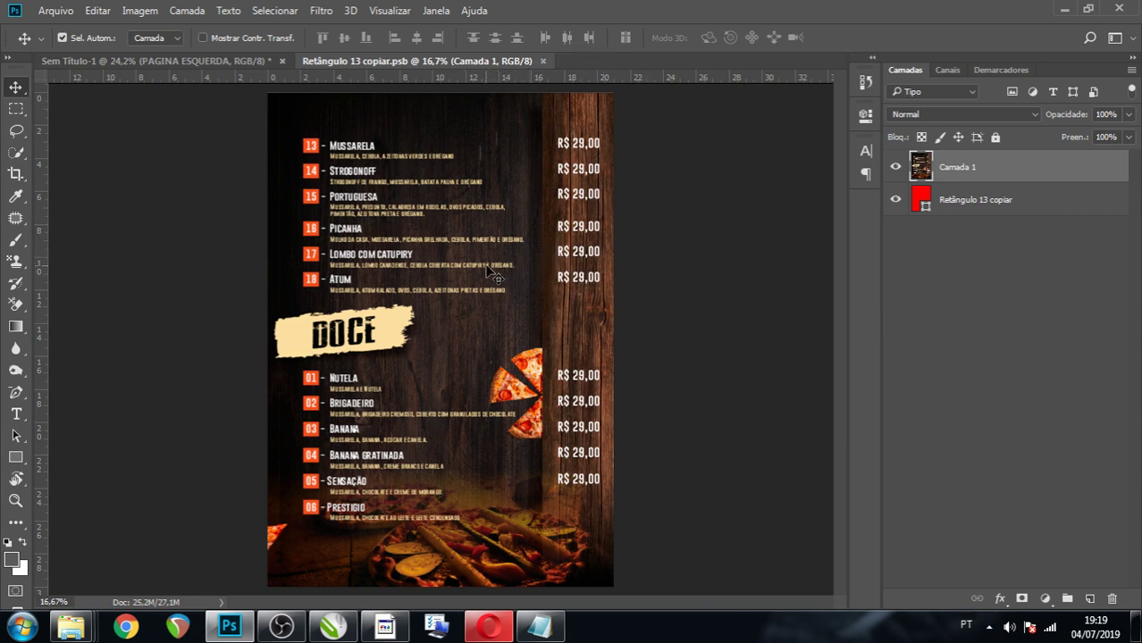
Drag the menu image into the mockup, then close the left page's contents document.
{"action": "mouse_move", "coordinate": [502, 266]}
{"action": "left_mouse_down"}
{"action": "mouse_move", "coordinate": [393, 215]}
{"action": "mouse_move", "coordinate": [231, 69]}
{"action": "mouse_move", "coordinate": [348, 160]}
{"action": "left_mouse_up"}
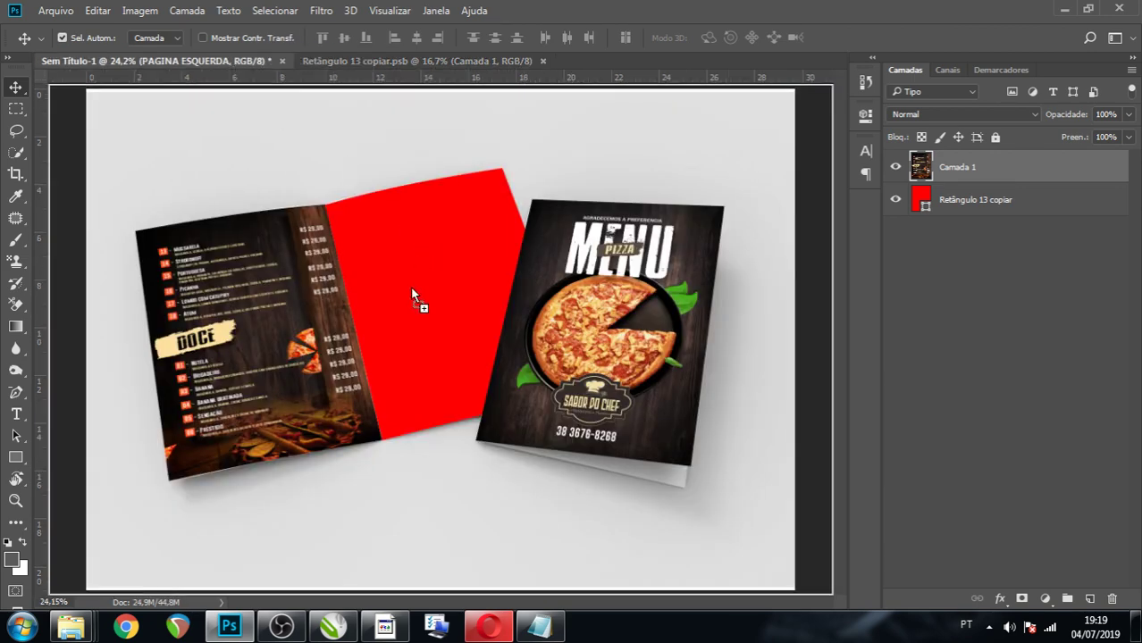
{"action": "left_click_drag", "start_coordinate": [412, 288], "coordinate": [412, 288]}
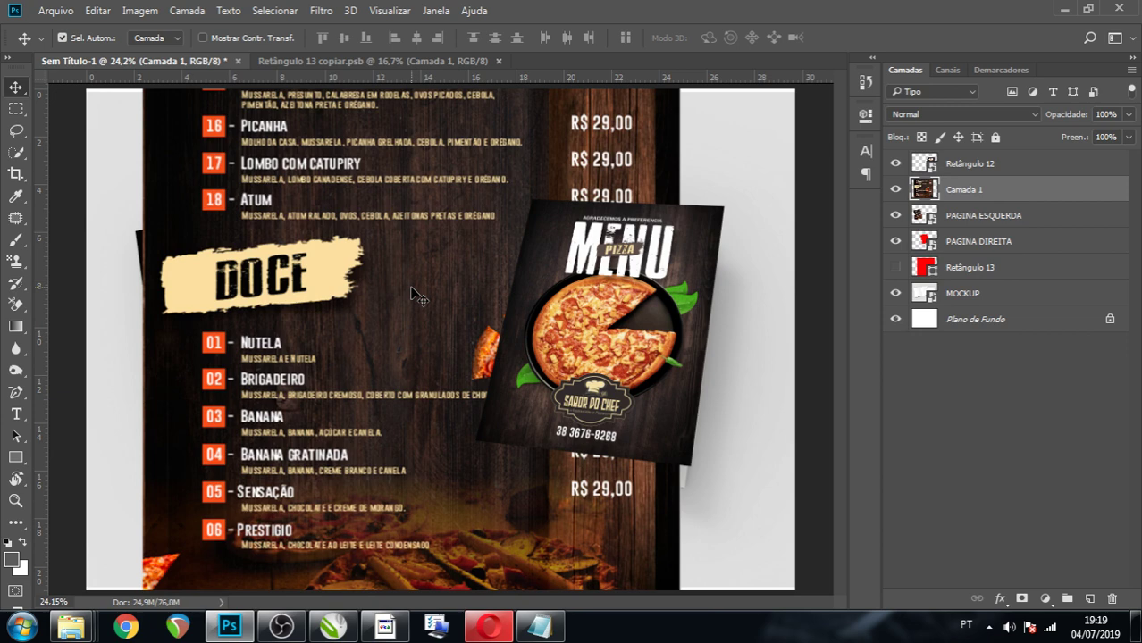
{"action": "left_click", "coordinate": [492, 61]}
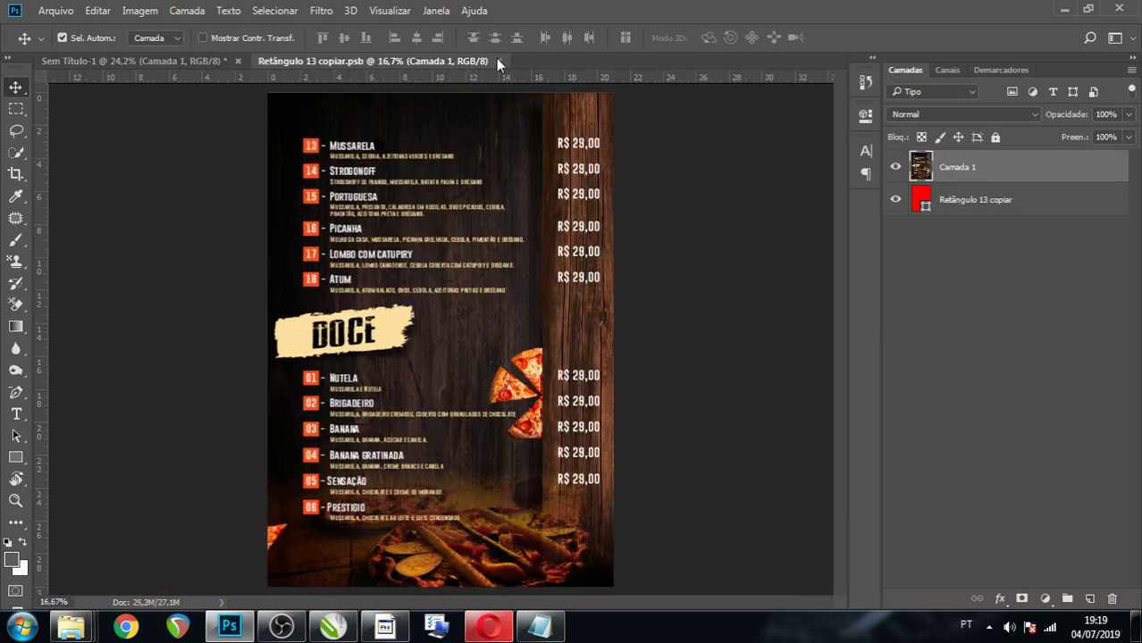
{"action": "left_click", "coordinate": [499, 60]}
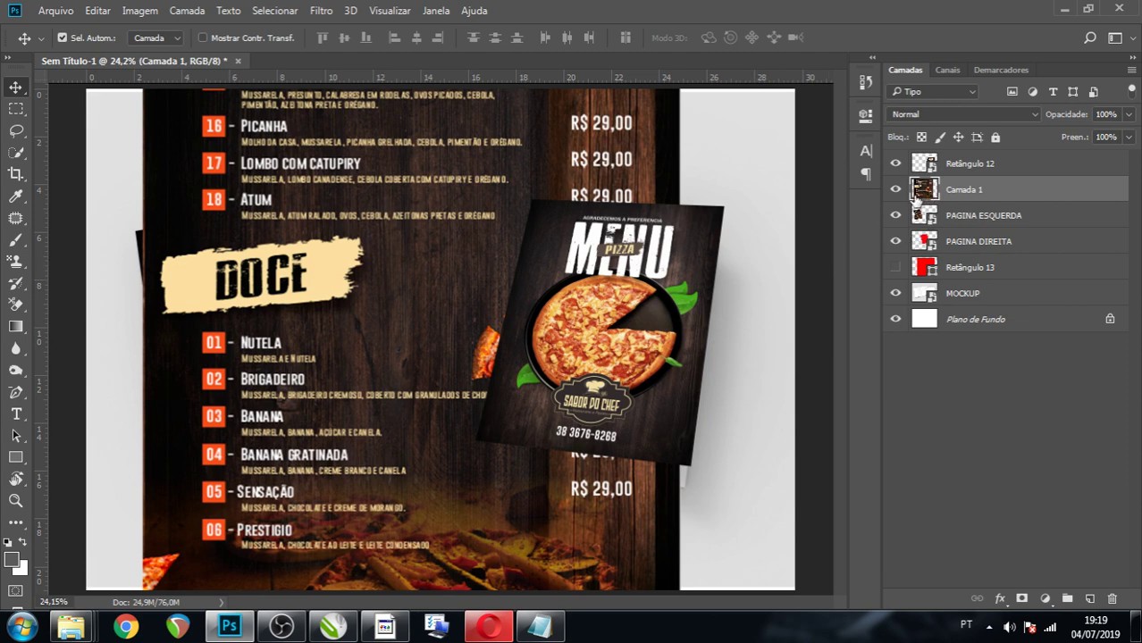
{"action": "key", "text": "ctrl"}
Delete Camada 1 from PAGINA ESQUERDA, save it, and delete the stray Camada 1 in the mockup.
{"action": "double_click", "coordinate": [926, 217]}
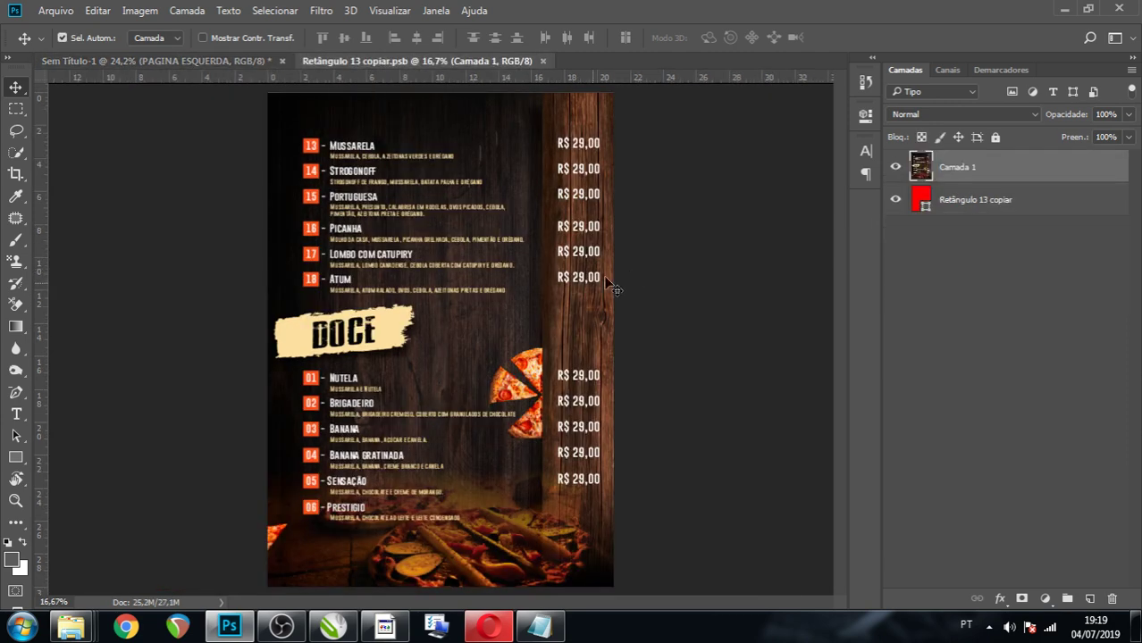
{"action": "key", "text": "Delete"}
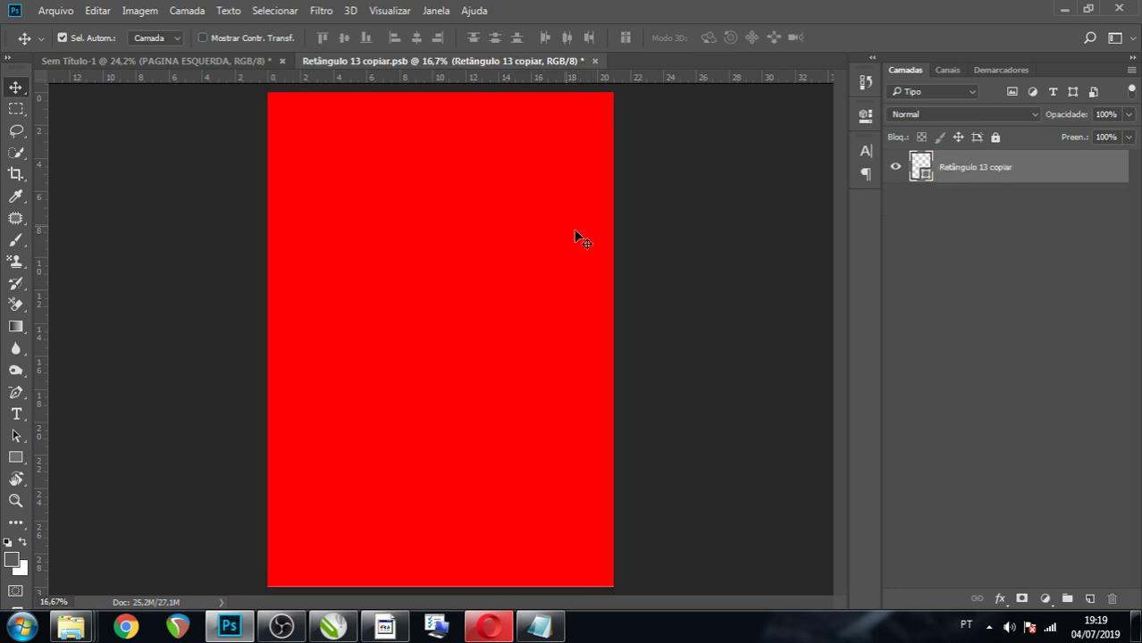
{"action": "key", "text": "ctrl+z"}
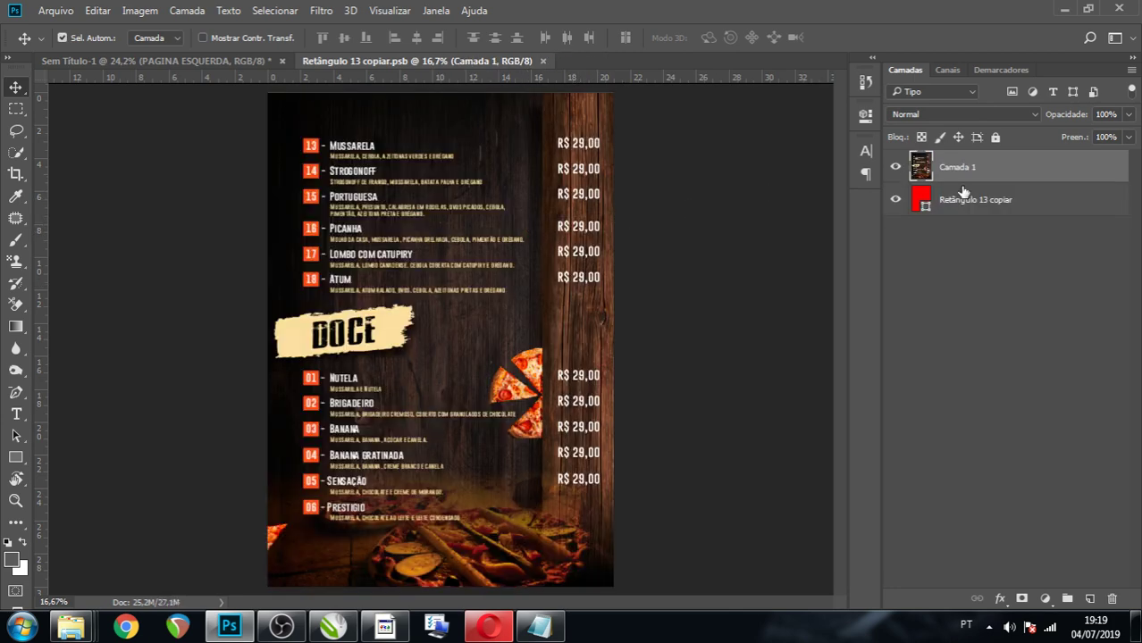
{"action": "key", "text": "Delete"}
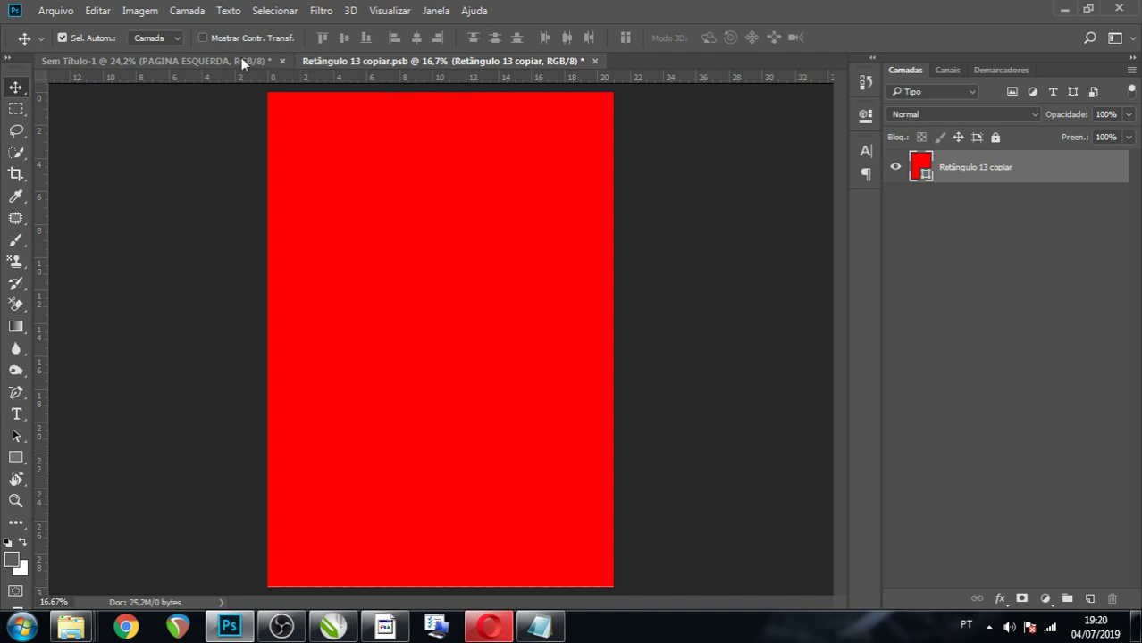
{"action": "left_click", "coordinate": [595, 61]}
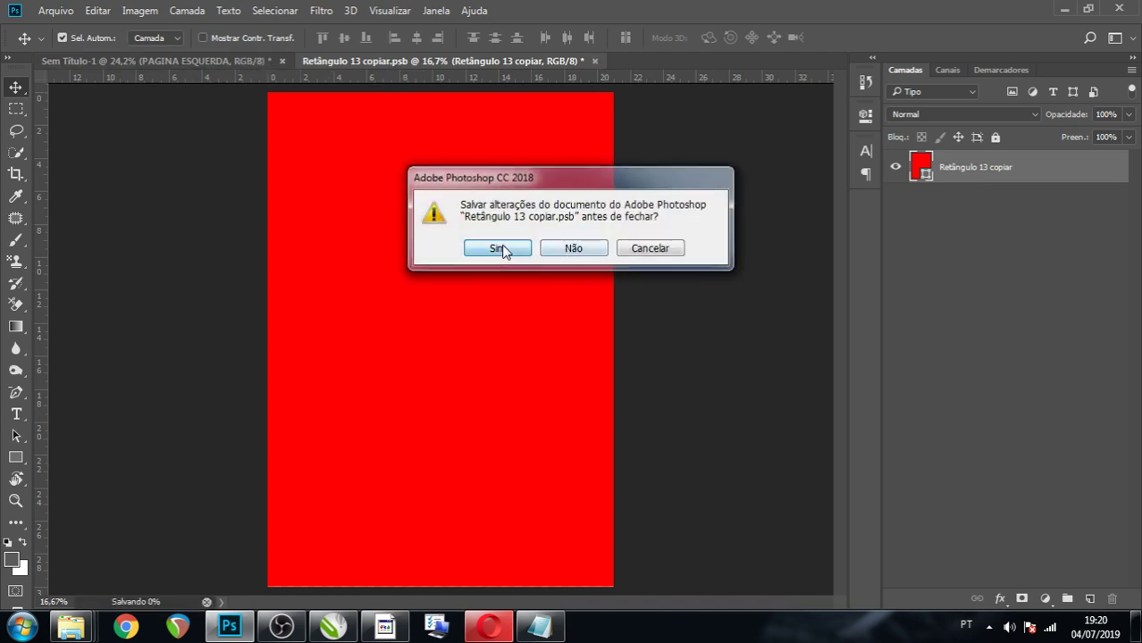
{"action": "left_click", "coordinate": [467, 247]}
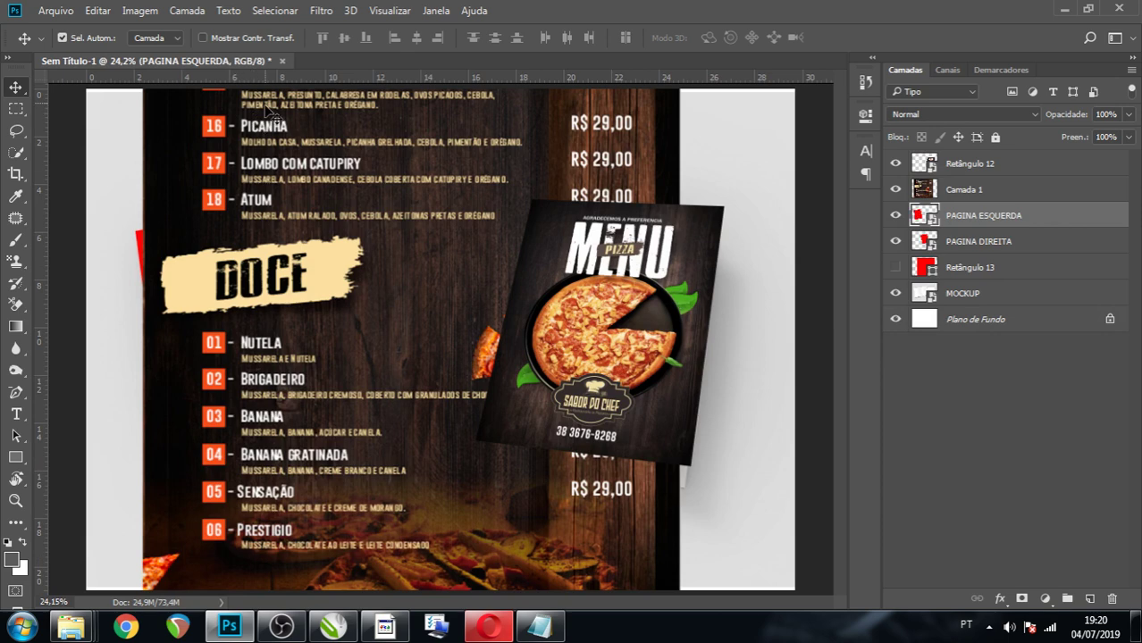
{"action": "left_click", "coordinate": [266, 108]}
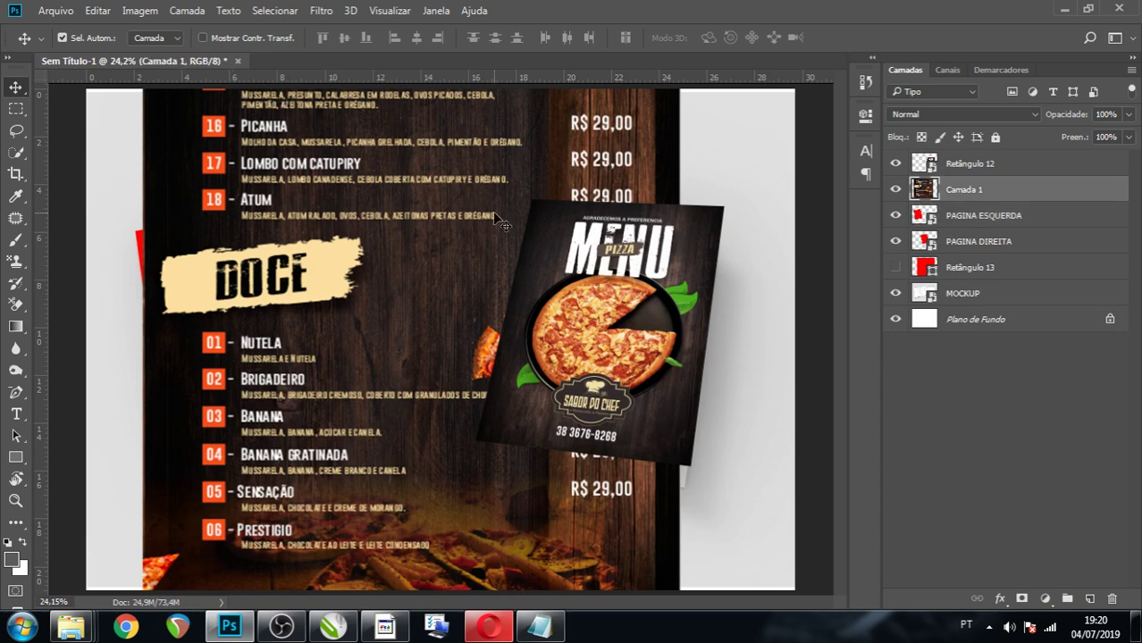
{"action": "key", "text": "Delete"}
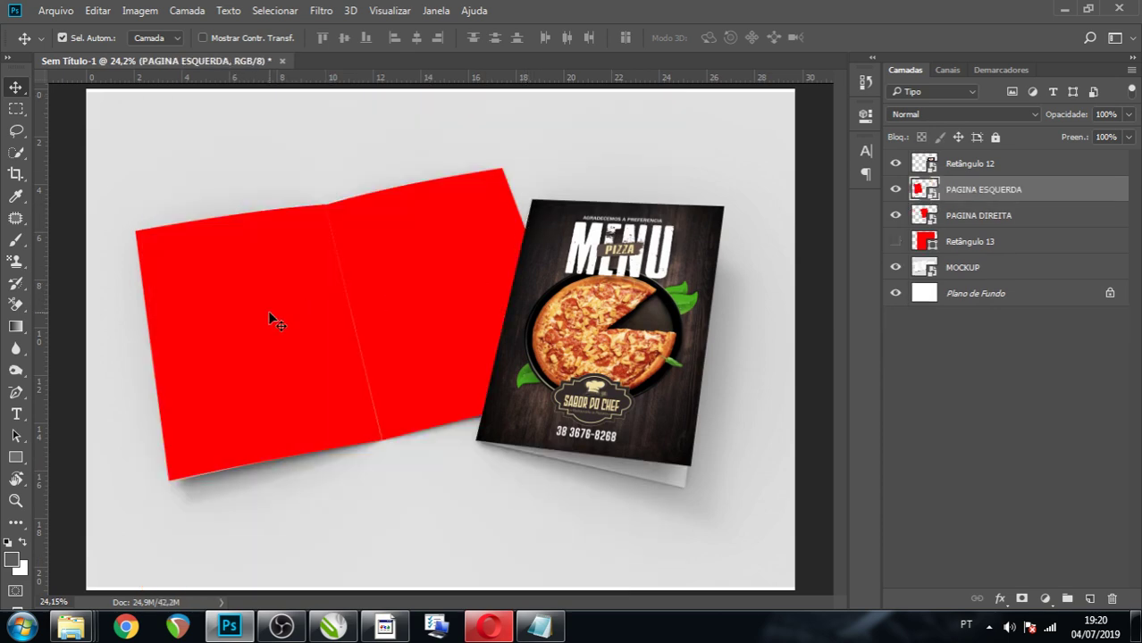
Paste the DOCE menu into PAGINA DIREITA and scale it to cover the red page.
{"action": "left_click", "coordinate": [436, 251]}
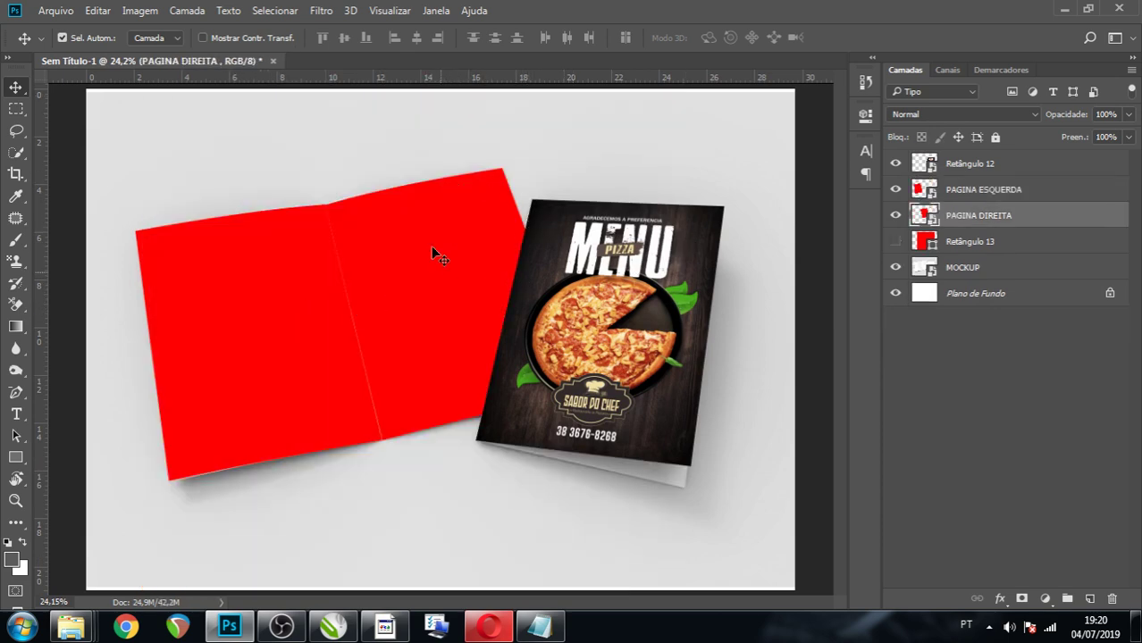
{"action": "double_click", "coordinate": [926, 215]}
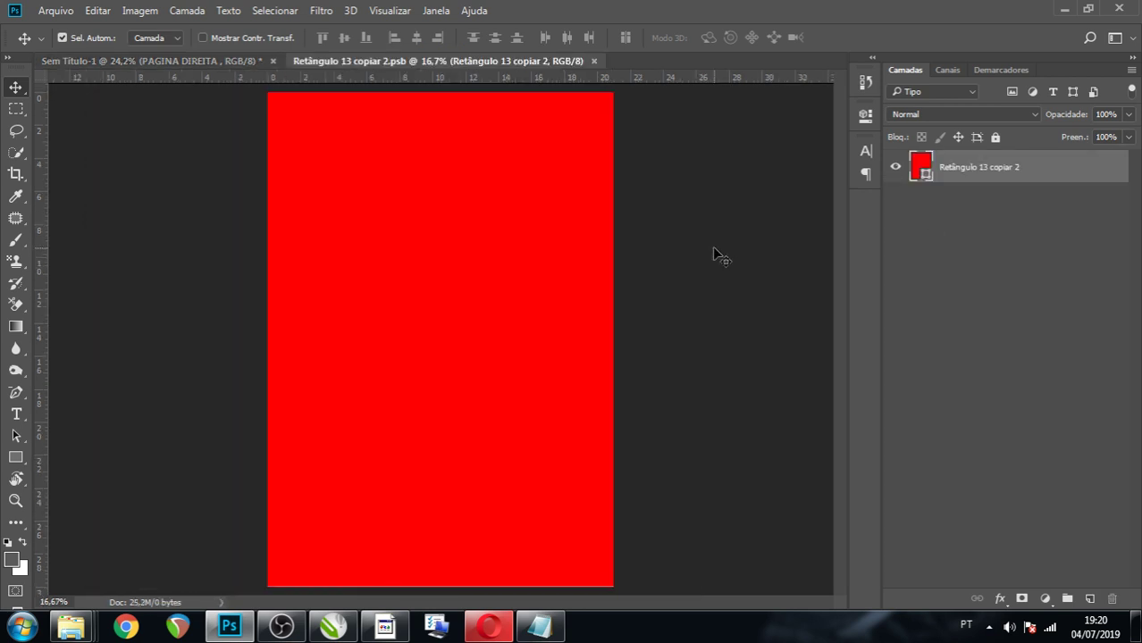
{"action": "key", "text": "ctrl+v"}
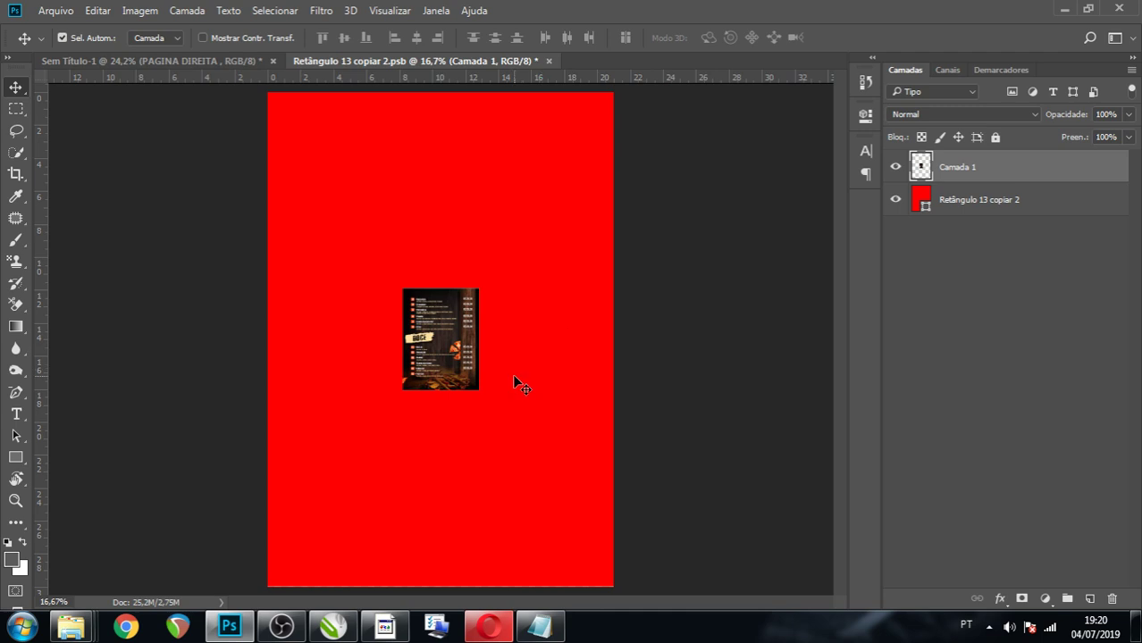
{"action": "key", "text": "ctrl+t"}
{"action": "left_click_drag", "start_coordinate": [480, 392], "coordinate": [643, 586]}
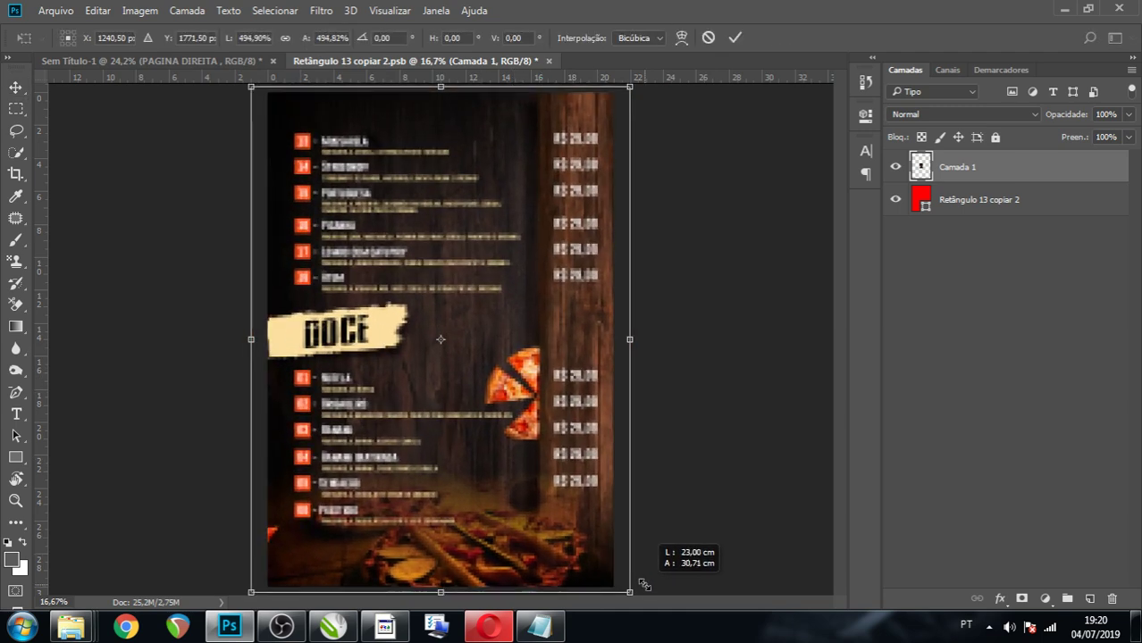
{"action": "left_click_drag", "start_coordinate": [644, 585], "coordinate": [643, 585]}
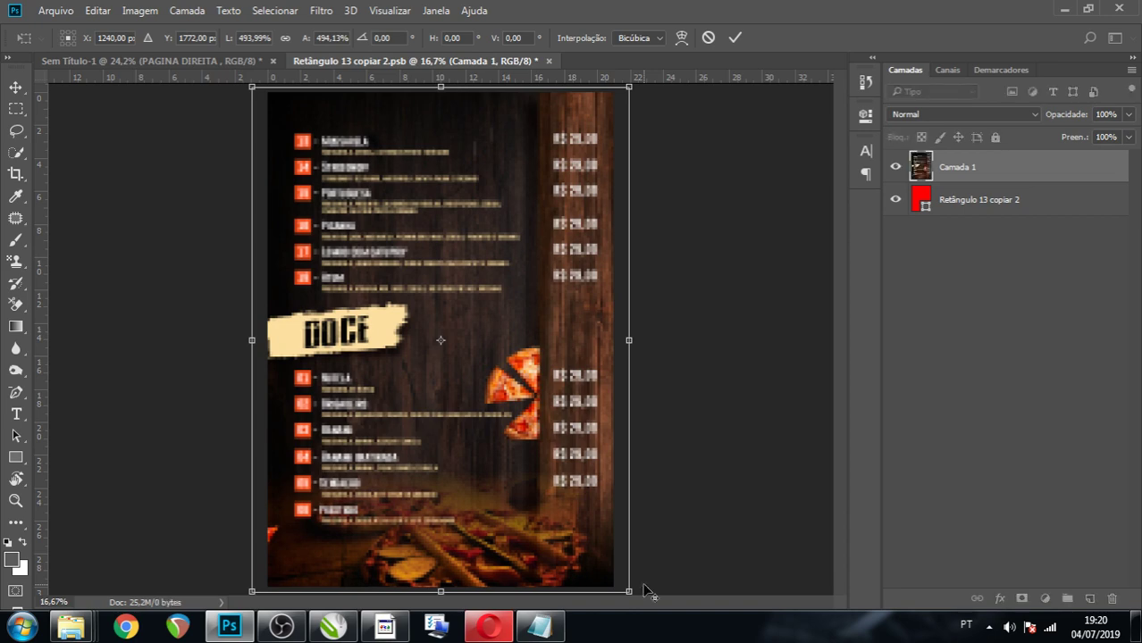
{"action": "key", "text": "Return"}
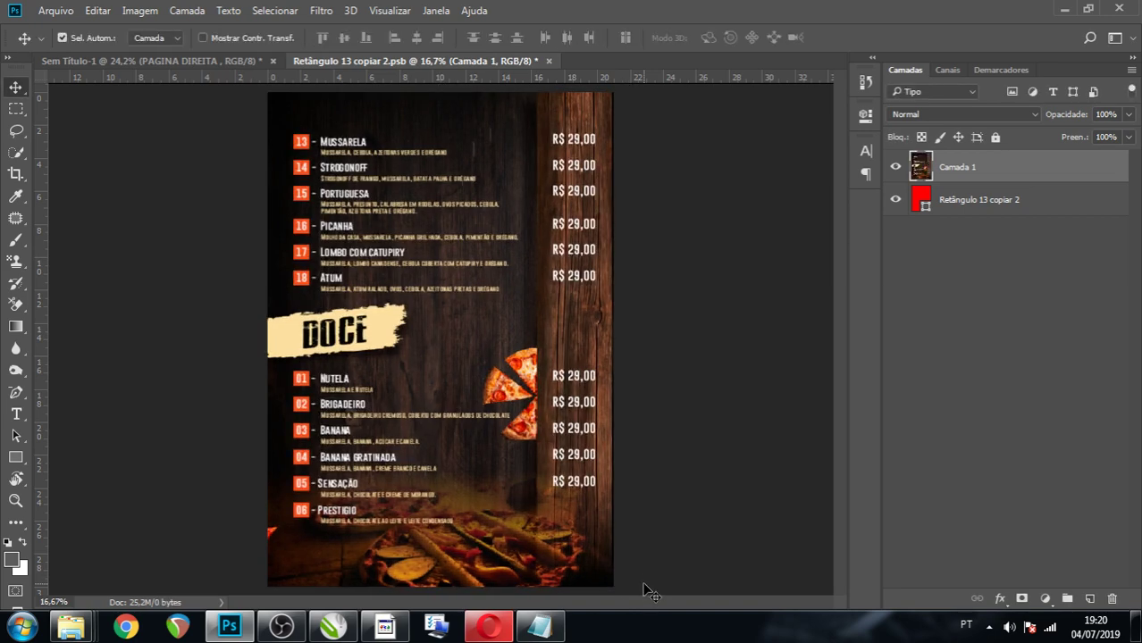
Save PAGINA DIREITA back into the mockup and open PAGINA ESQUERDA's contents.
{"action": "left_click", "coordinate": [549, 62]}
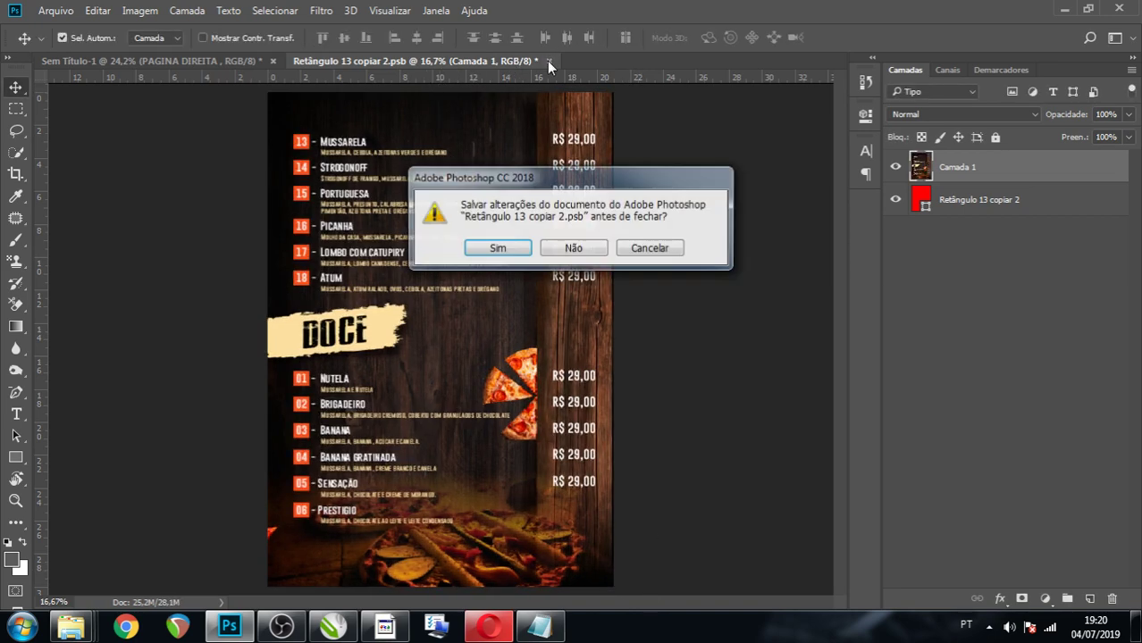
{"action": "left_click", "coordinate": [497, 248]}
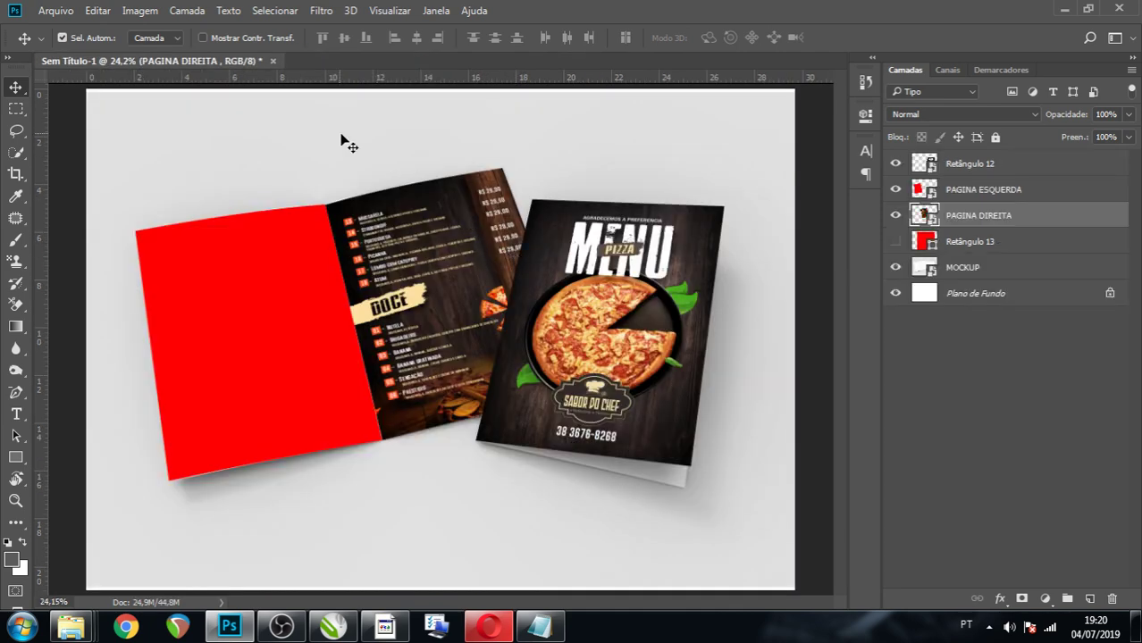
{"action": "double_click", "coordinate": [932, 195]}
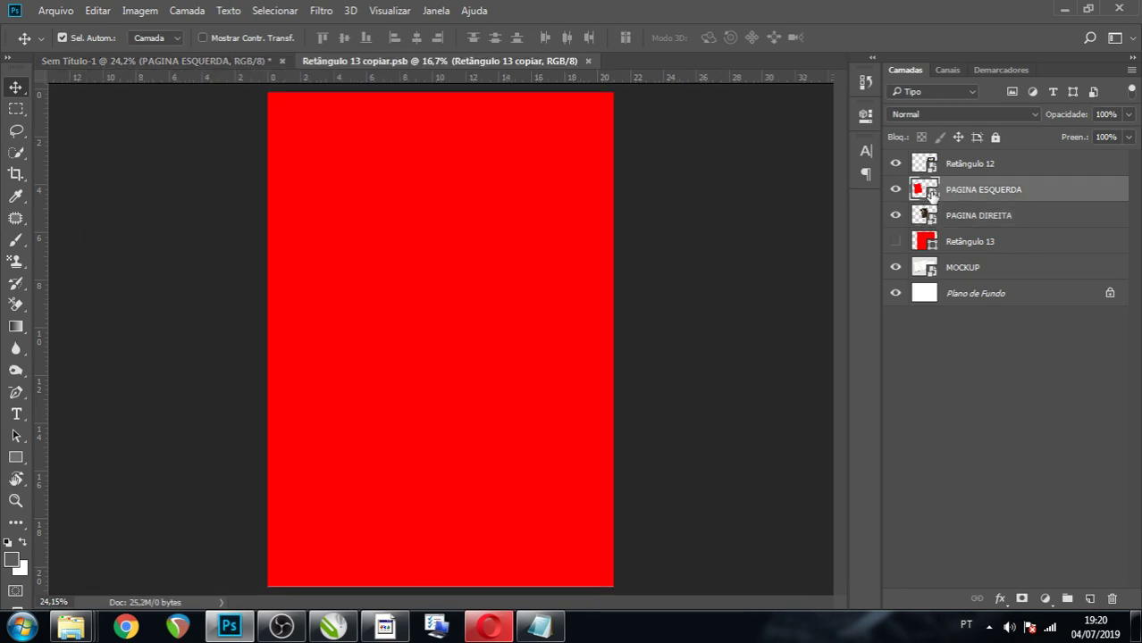
{"action": "left_click", "coordinate": [332, 628]}
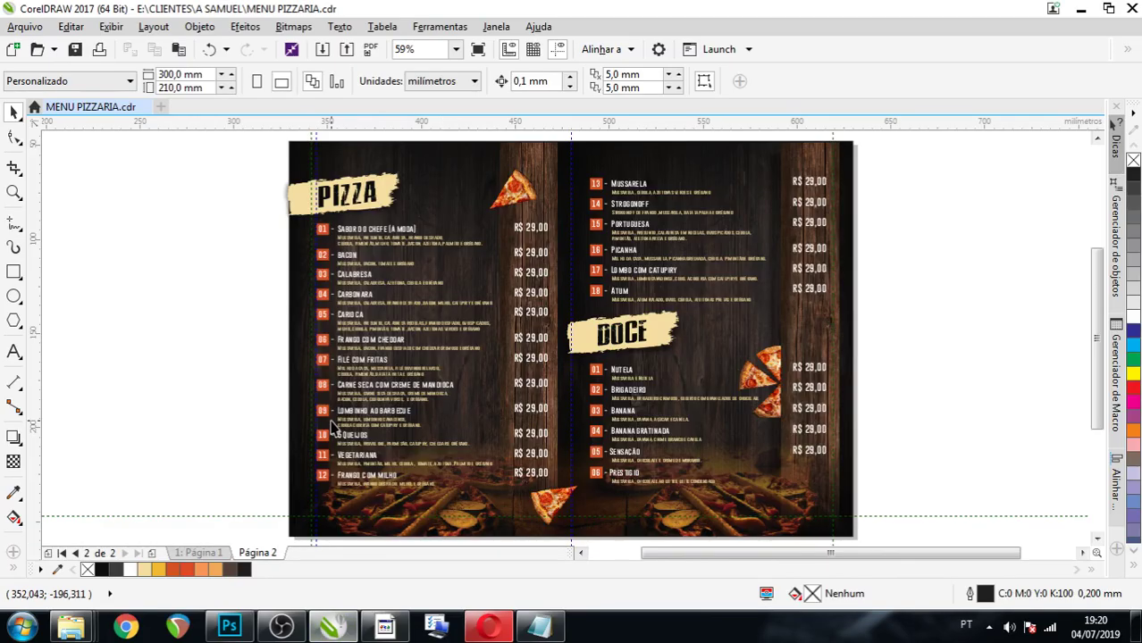
Capture the left PIZZA page from CorelDRAW with Lightshot and copy it to the clipboard.
{"action": "left_click", "coordinate": [479, 49]}
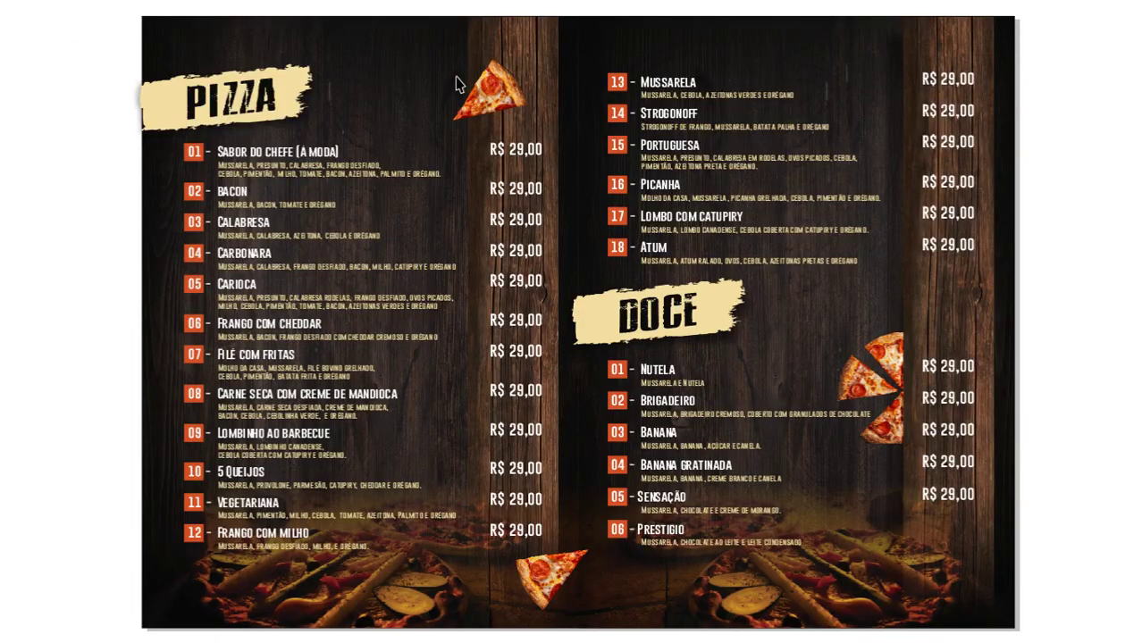
{"action": "key", "text": "Print"}
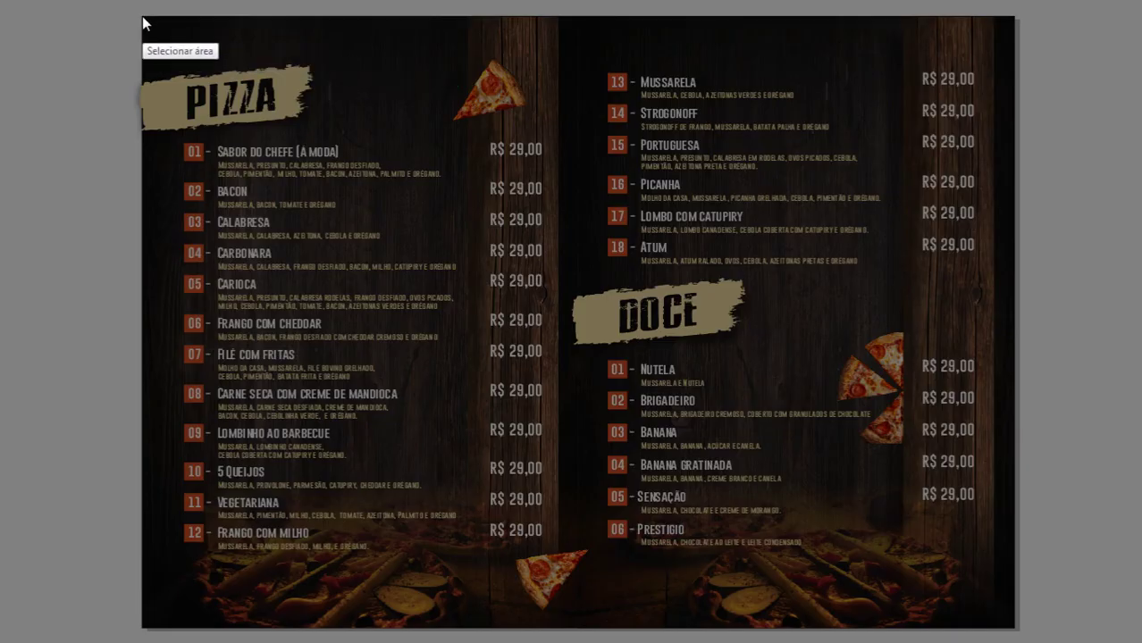
{"action": "mouse_move", "coordinate": [142, 16]}
{"action": "left_mouse_down"}
{"action": "mouse_move", "coordinate": [647, 635]}
{"action": "mouse_move", "coordinate": [715, 639]}
{"action": "mouse_move", "coordinate": [578, 622]}
{"action": "mouse_move", "coordinate": [561, 631]}
{"action": "left_mouse_up"}
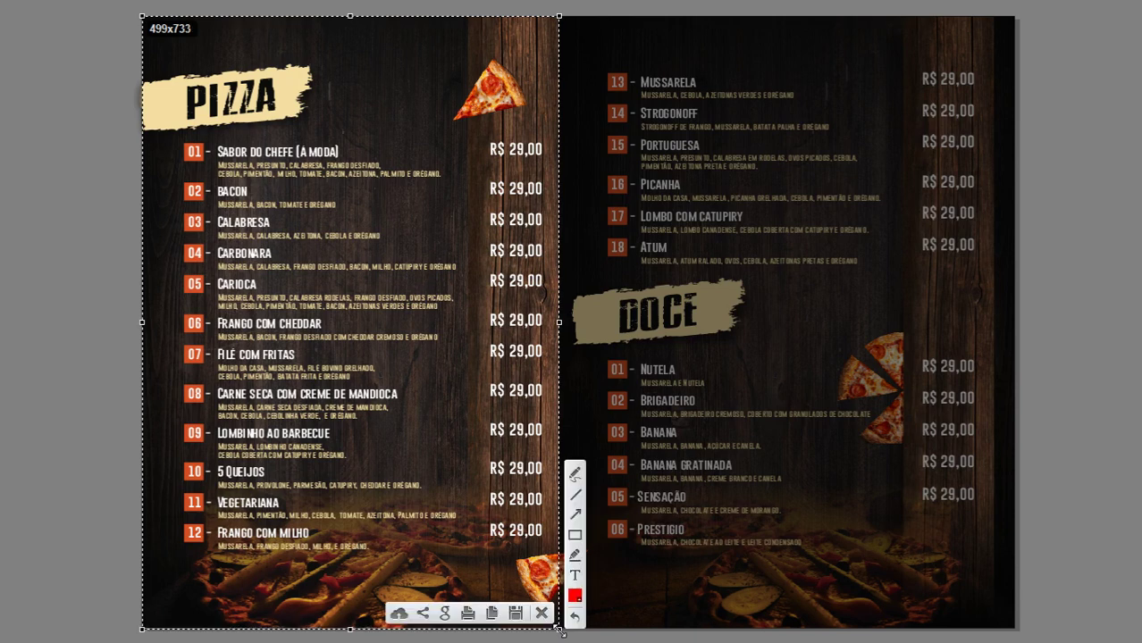
{"action": "key", "text": "ctrl+c"}
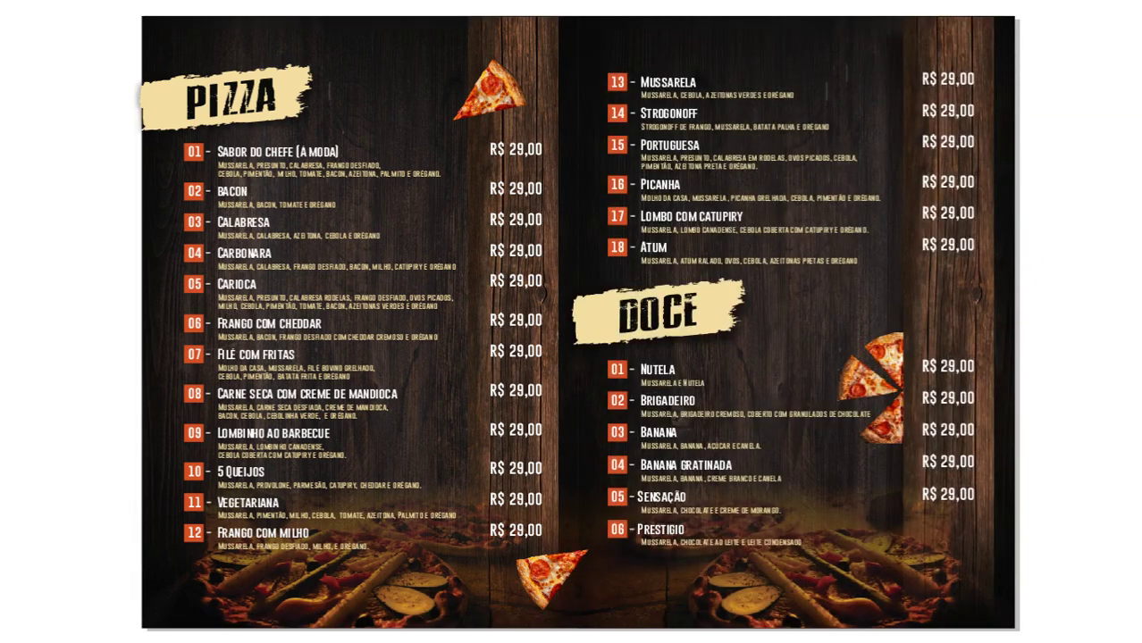
{"action": "left_click", "coordinate": [328, 628]}
Paste the PIZZA page onto a new layer in PAGINA ESQUERDA, scale it to fill, and save.
{"action": "left_click", "coordinate": [229, 629]}
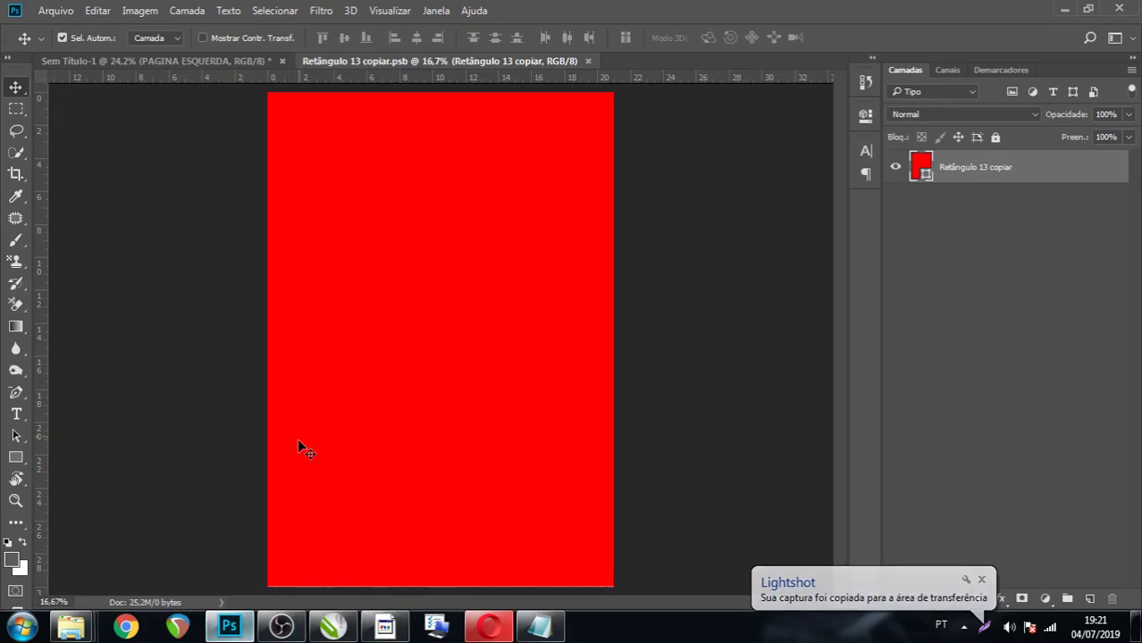
{"action": "key", "text": "ctrl+shift+alt+n"}
{"action": "key", "text": "ctrl+v"}
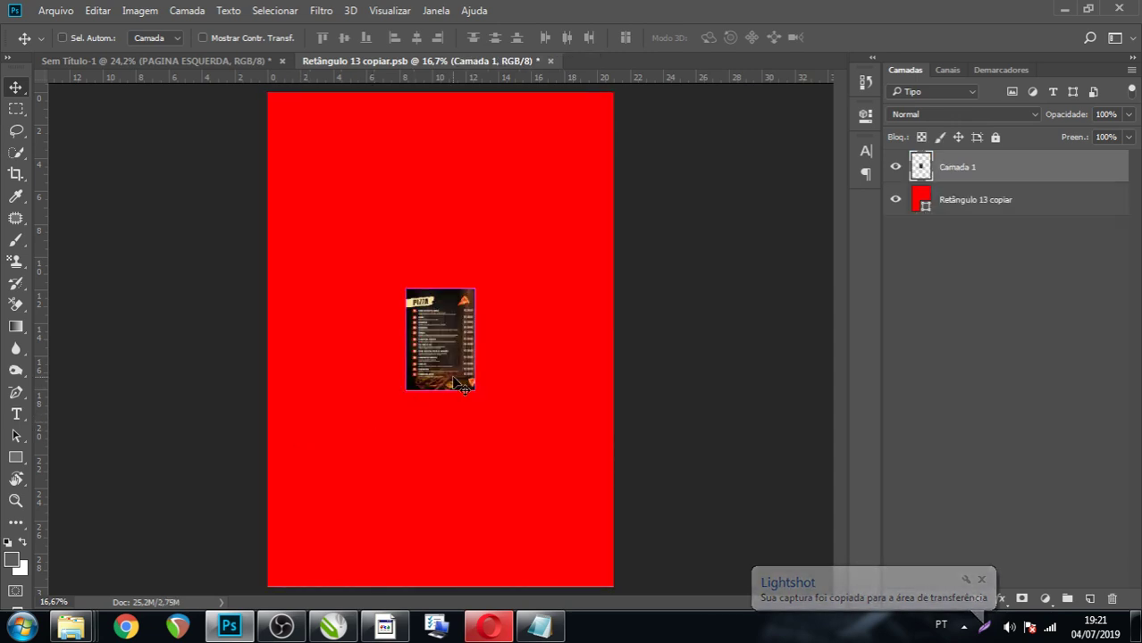
{"action": "key", "text": "ctrl+t"}
{"action": "left_click_drag", "start_coordinate": [481, 396], "coordinate": [631, 604]}
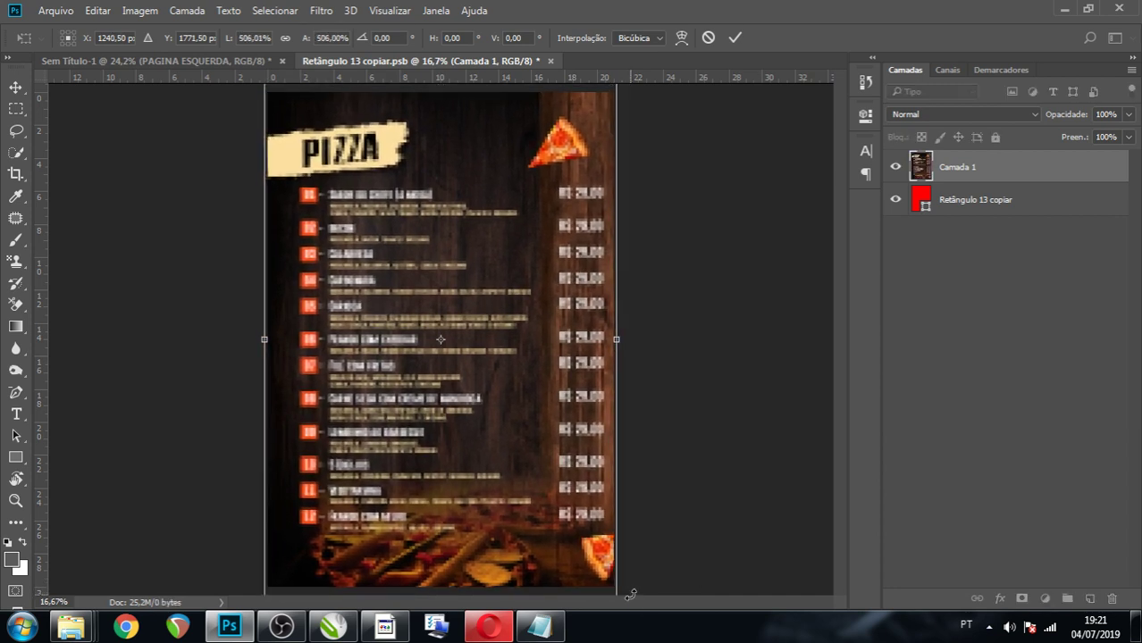
{"action": "key", "text": "Return"}
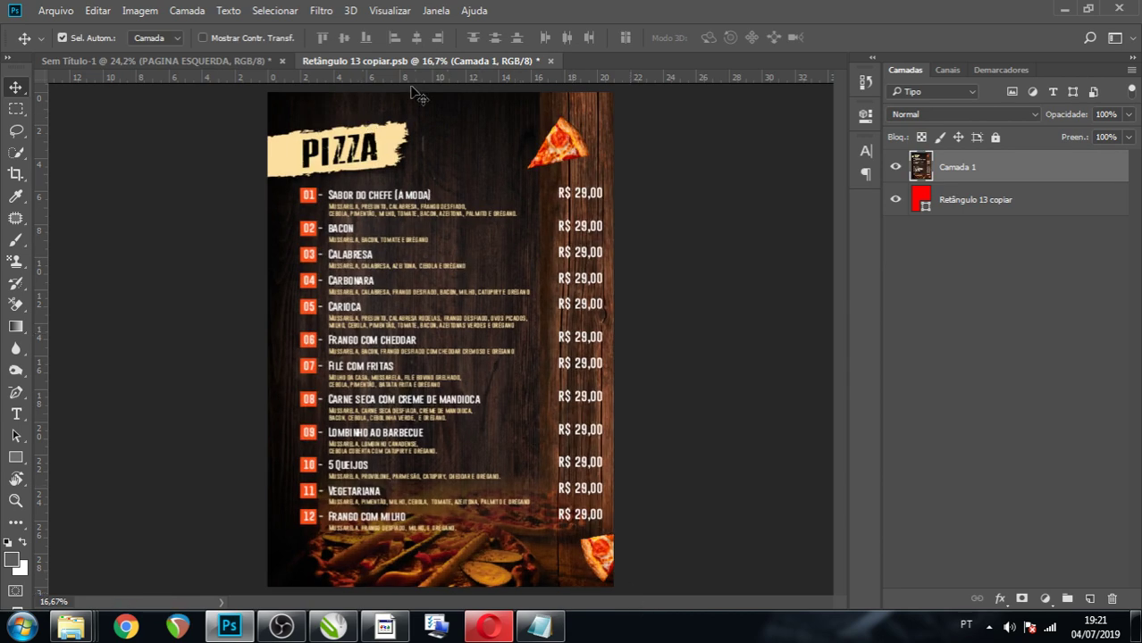
{"action": "left_click", "coordinate": [550, 61]}
{"action": "left_click", "coordinate": [498, 250]}
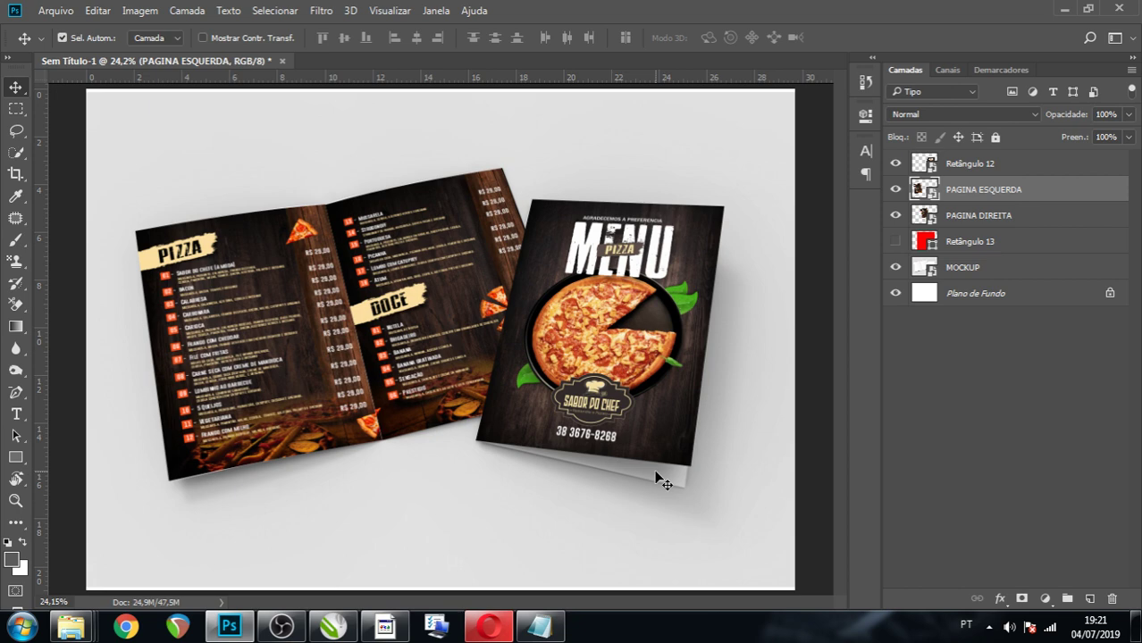
Show Retângulo 13, convert it to a smart object, and shrink it to about 30%.
{"action": "left_click", "coordinate": [896, 242]}
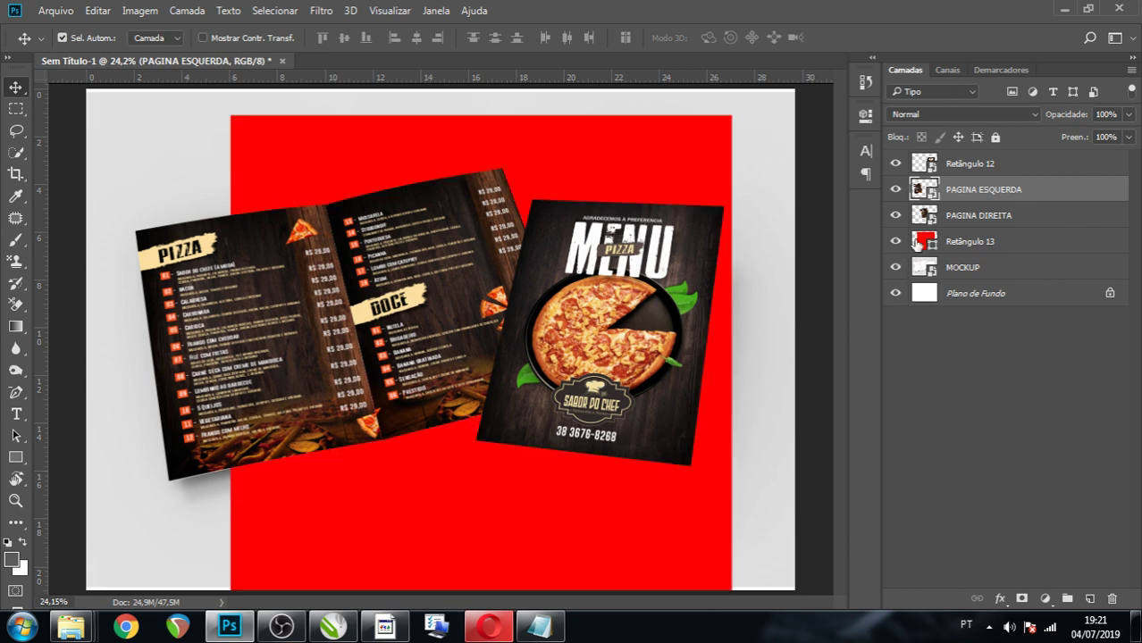
{"action": "left_click", "coordinate": [978, 248]}
{"action": "right_click", "coordinate": [979, 248]}
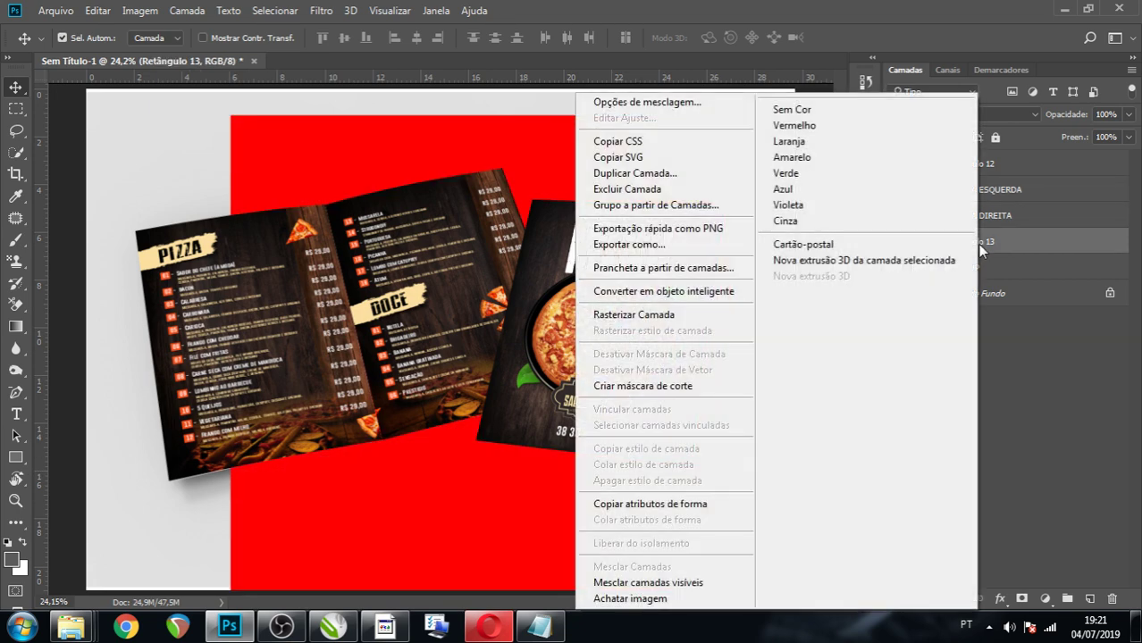
{"action": "left_click", "coordinate": [701, 294]}
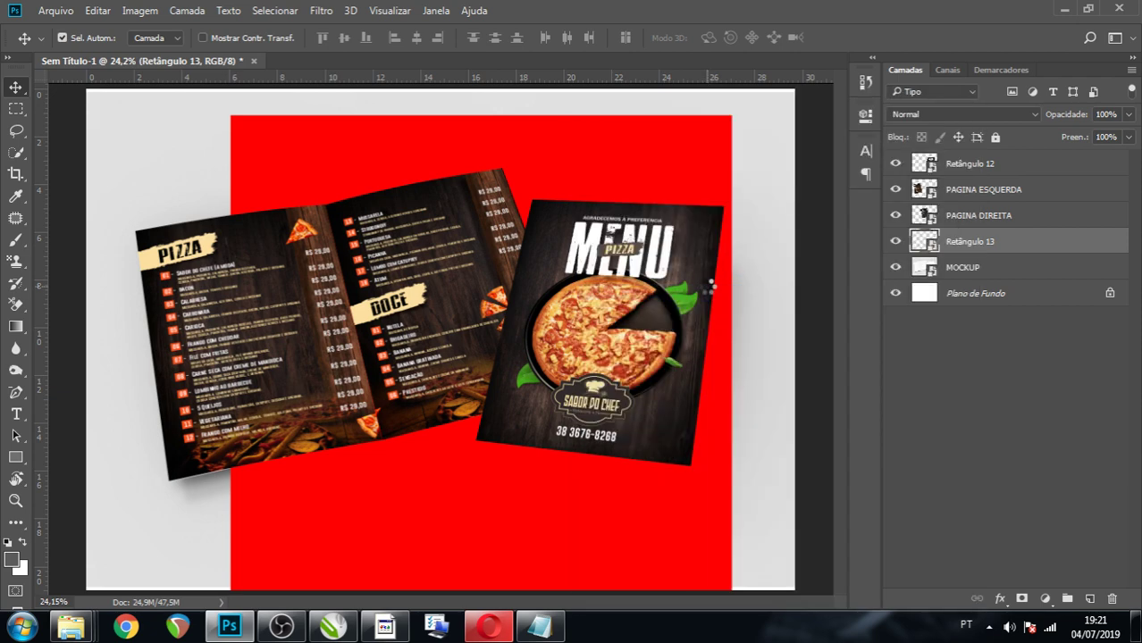
{"action": "key", "text": "ctrl"}
{"action": "key", "text": "ctrl+t"}
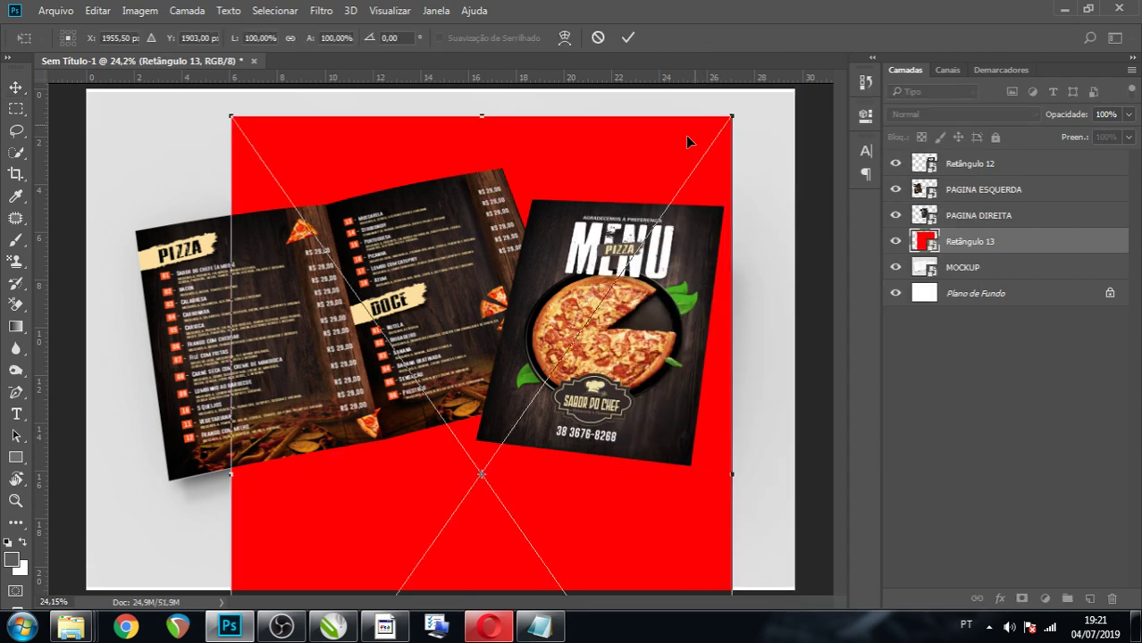
{"action": "left_click_drag", "start_coordinate": [733, 116], "coordinate": [595, 386]}
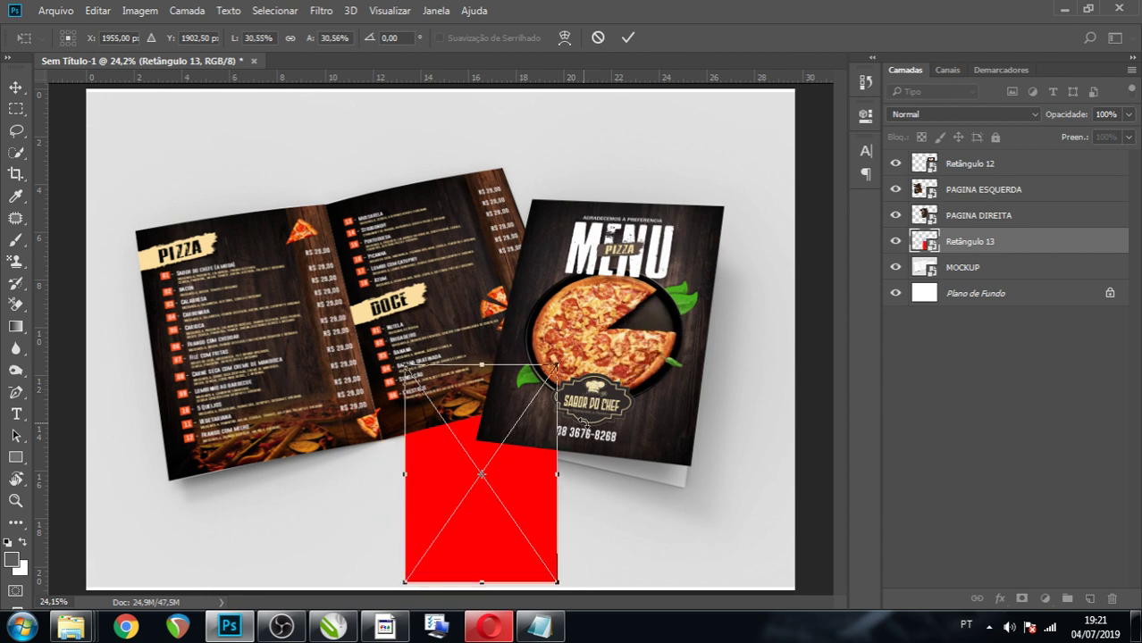
{"action": "key", "text": "Return"}
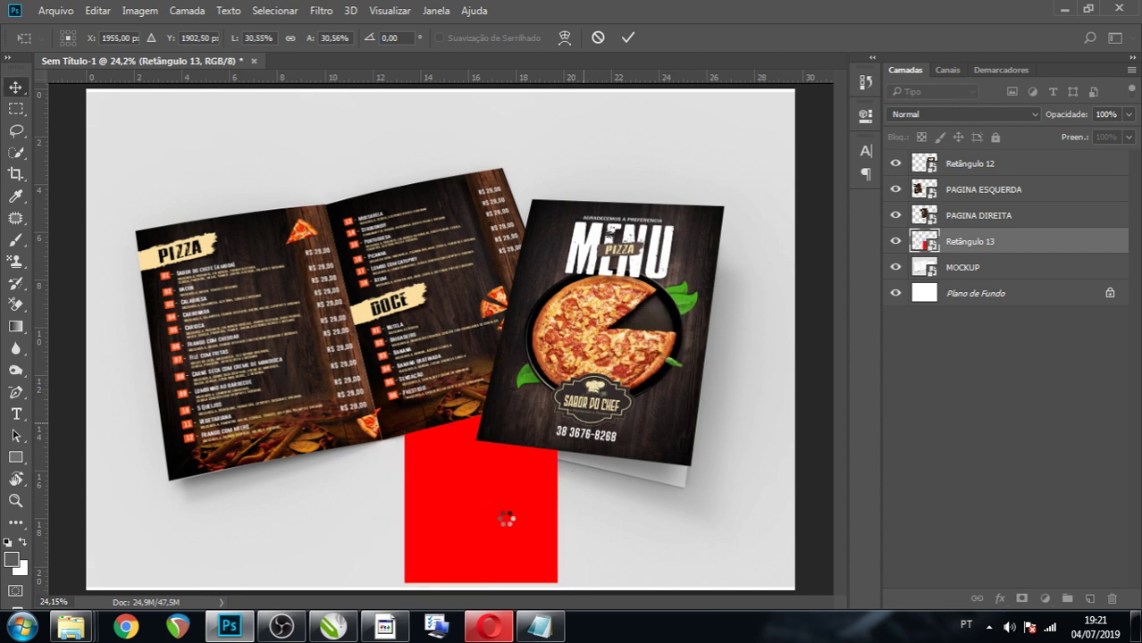
Place the red rectangle over the menu cover, at the top of the stack, with 28% opacity.
{"action": "mouse_move", "coordinate": [488, 527]}
{"action": "left_mouse_down"}
{"action": "mouse_move", "coordinate": [608, 404]}
{"action": "mouse_move", "coordinate": [608, 386]}
{"action": "left_mouse_up"}
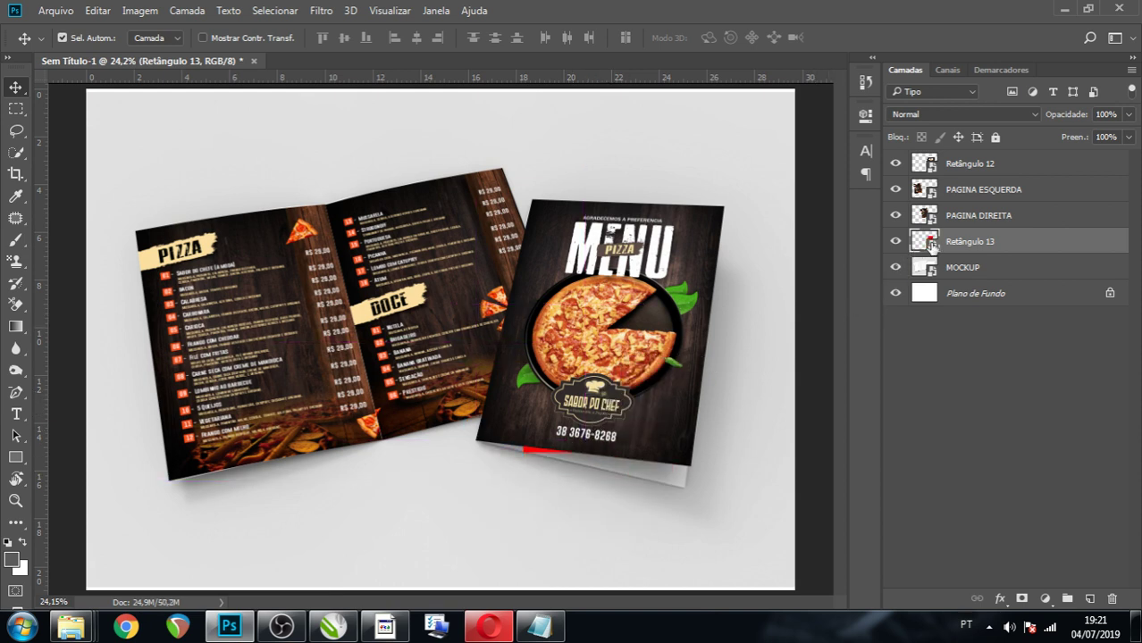
{"action": "left_click_drag", "start_coordinate": [932, 246], "coordinate": [941, 162]}
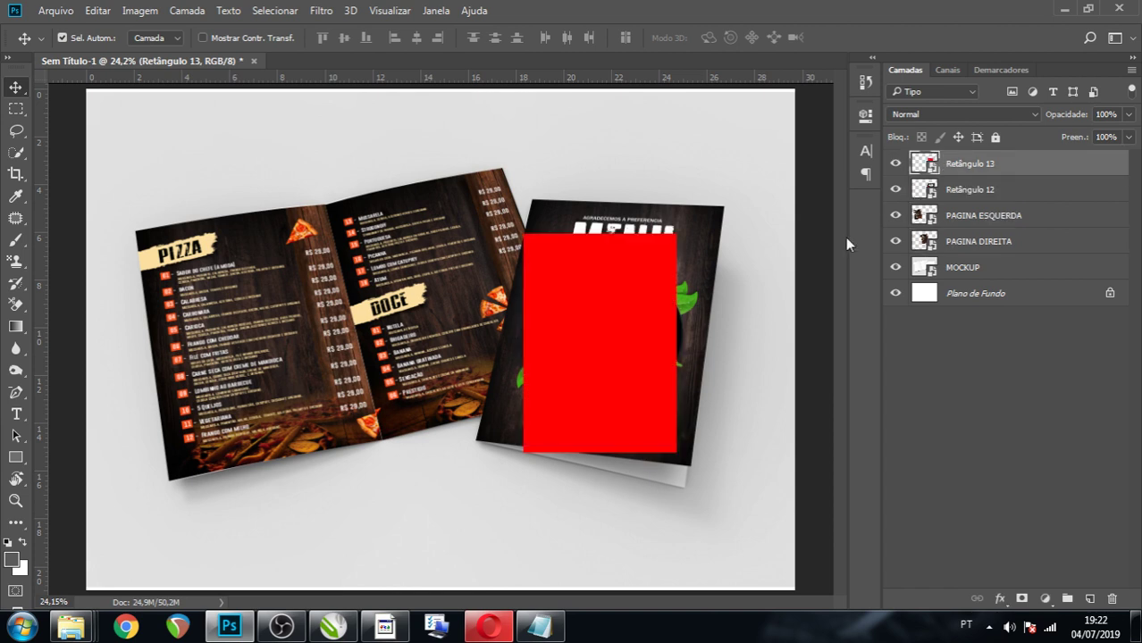
{"action": "left_click", "coordinate": [1128, 116]}
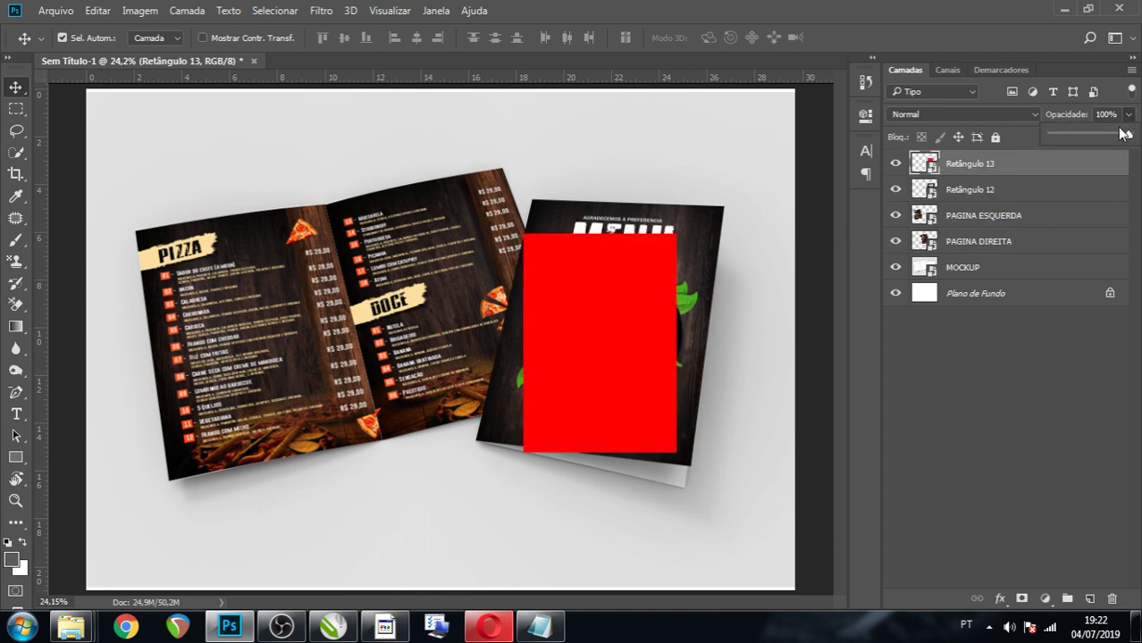
{"action": "left_click", "coordinate": [1075, 157]}
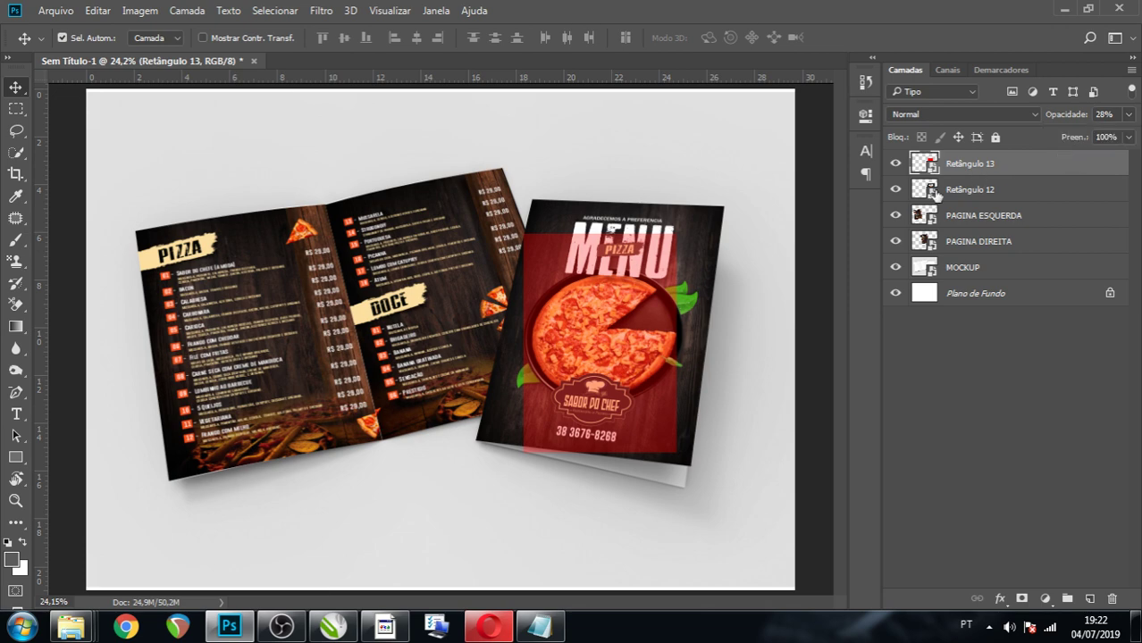
Distort Retângulo 13's four corners onto the closed menu cover's corners.
{"action": "key", "text": "ctrl+t"}
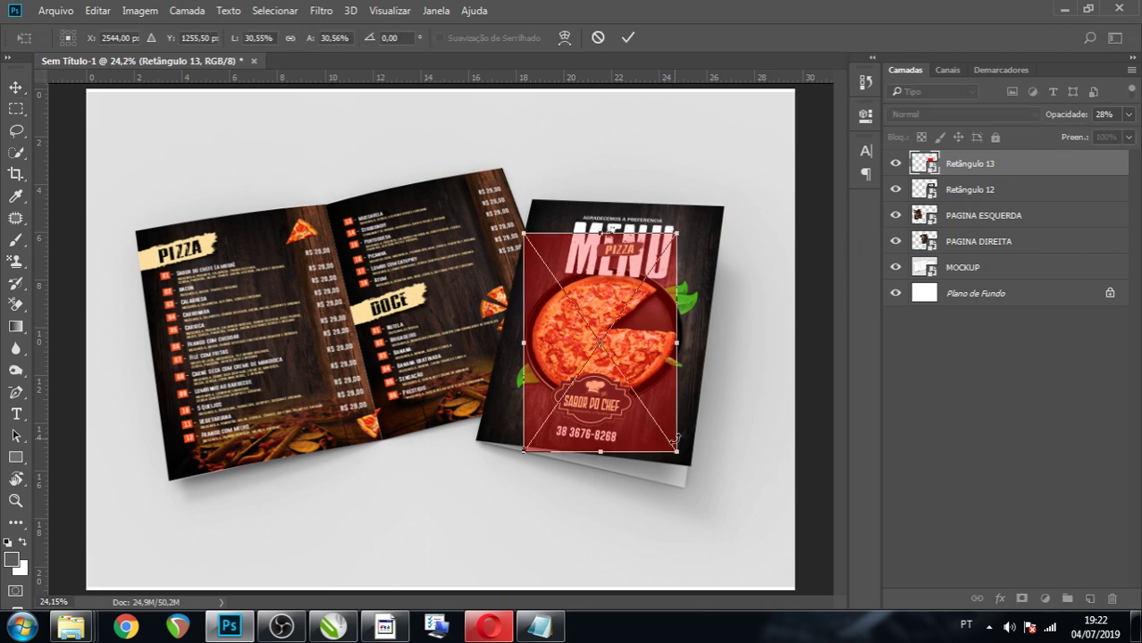
{"action": "scroll", "coordinate": [637, 458], "scroll_direction": "up", "scroll_amount": 3}
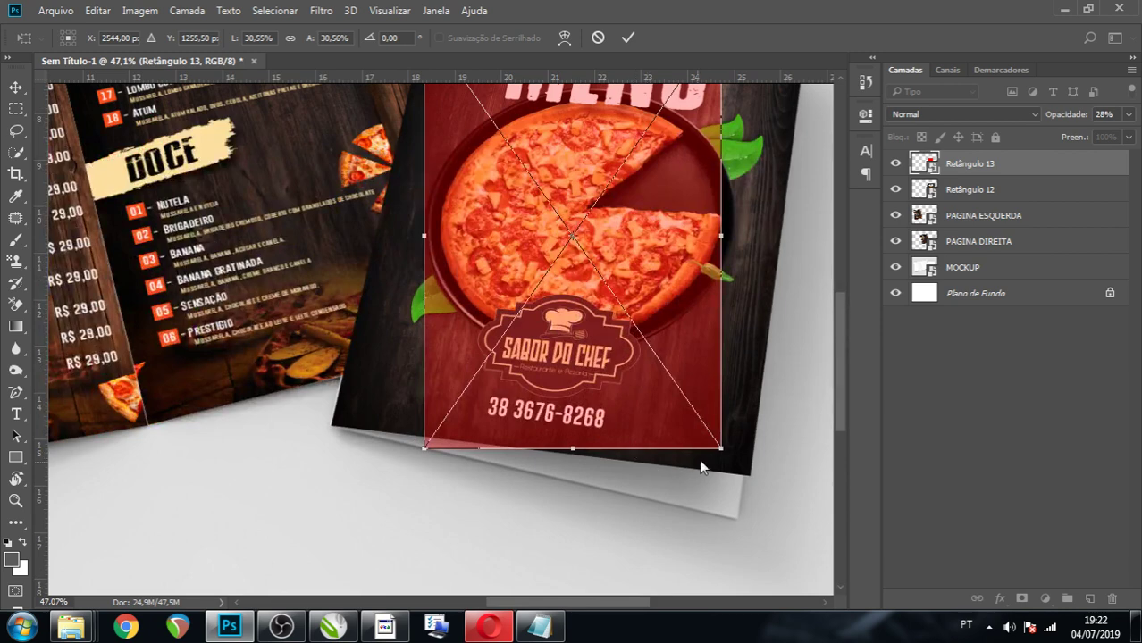
{"action": "left_click_drag", "start_coordinate": [722, 448], "coordinate": [737, 518]}
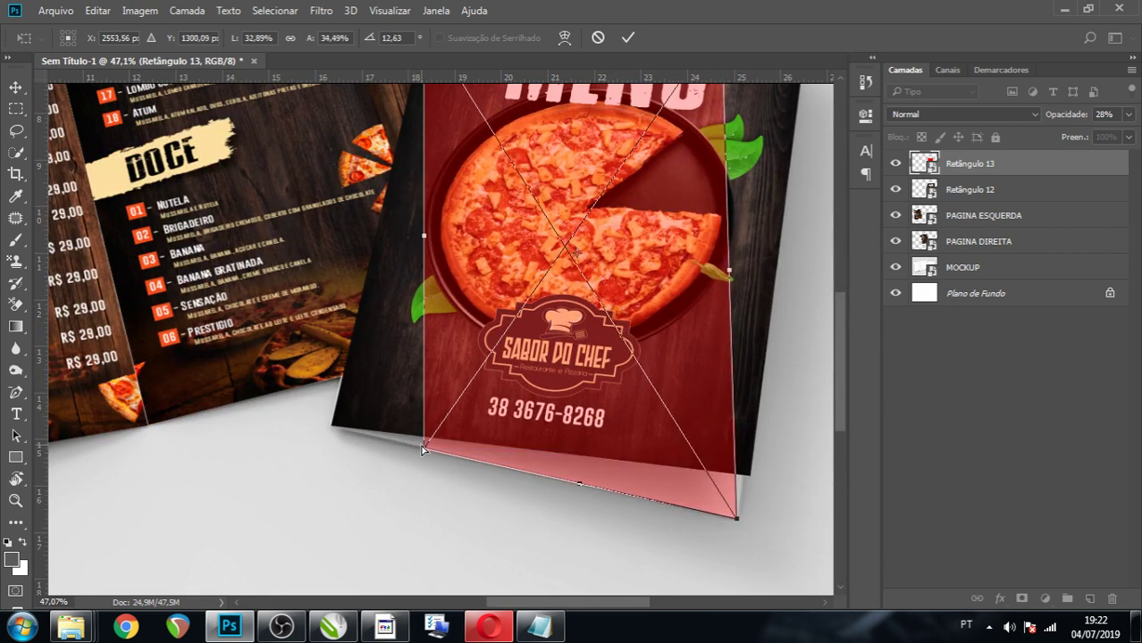
{"action": "left_click_drag", "start_coordinate": [424, 449], "coordinate": [335, 428]}
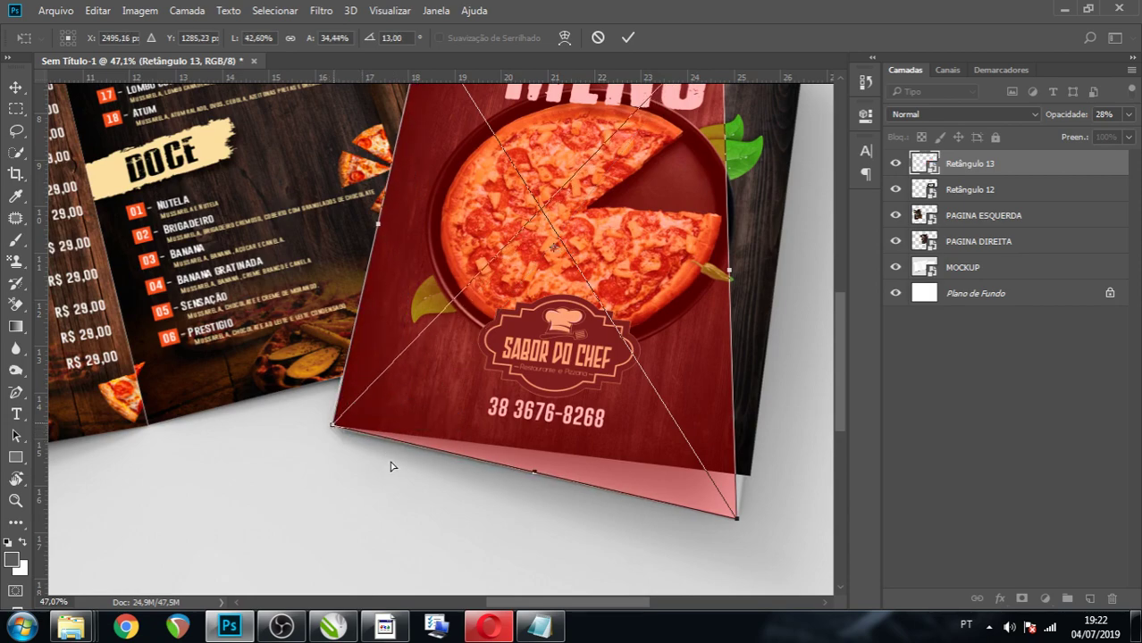
{"action": "scroll", "coordinate": [393, 473], "scroll_direction": "down", "scroll_amount": 2}
{"action": "scroll", "coordinate": [429, 456], "scroll_direction": "down", "scroll_amount": 1}
{"action": "scroll", "coordinate": [626, 268], "scroll_direction": "up", "scroll_amount": 1}
{"action": "scroll", "coordinate": [690, 235], "scroll_direction": "up", "scroll_amount": 1}
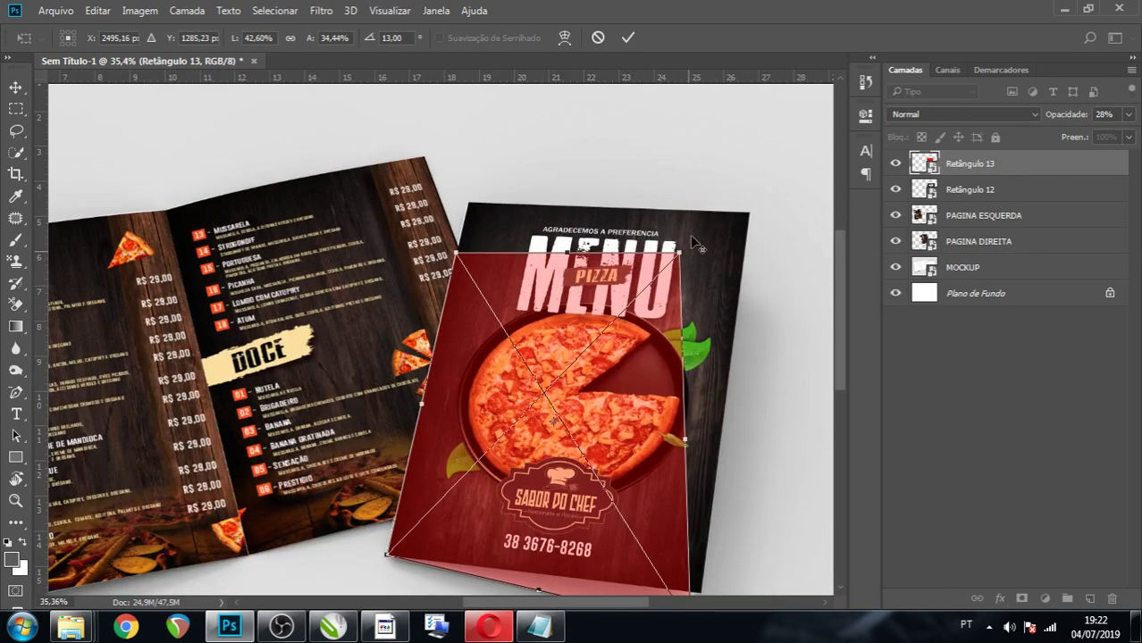
{"action": "left_click_drag", "start_coordinate": [679, 258], "coordinate": [745, 220]}
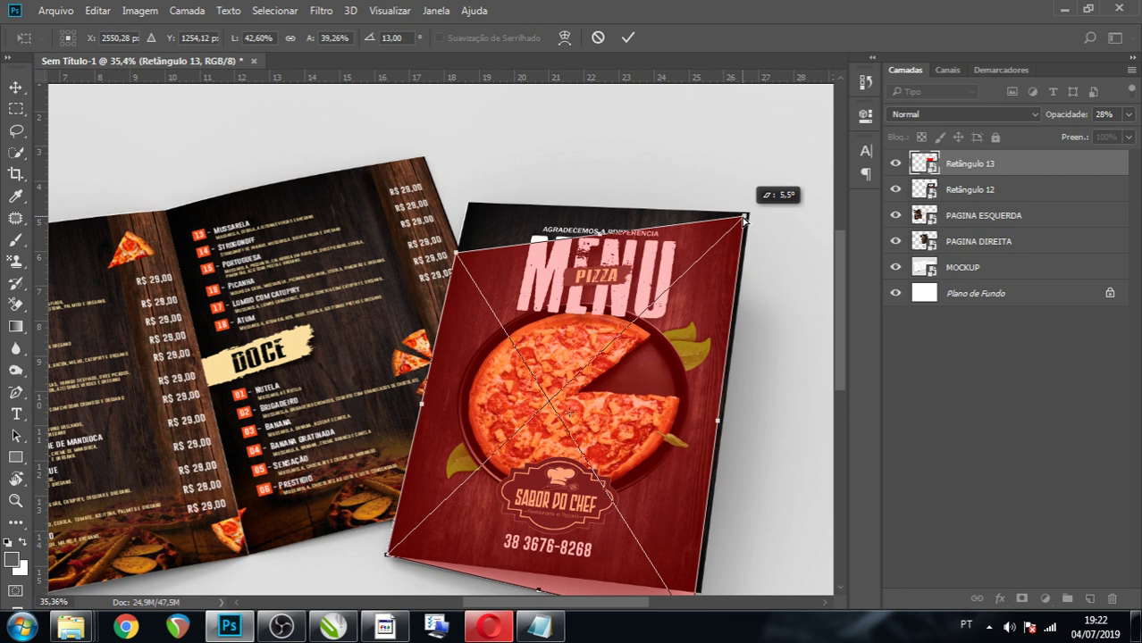
{"action": "left_click_drag", "start_coordinate": [456, 255], "coordinate": [469, 208]}
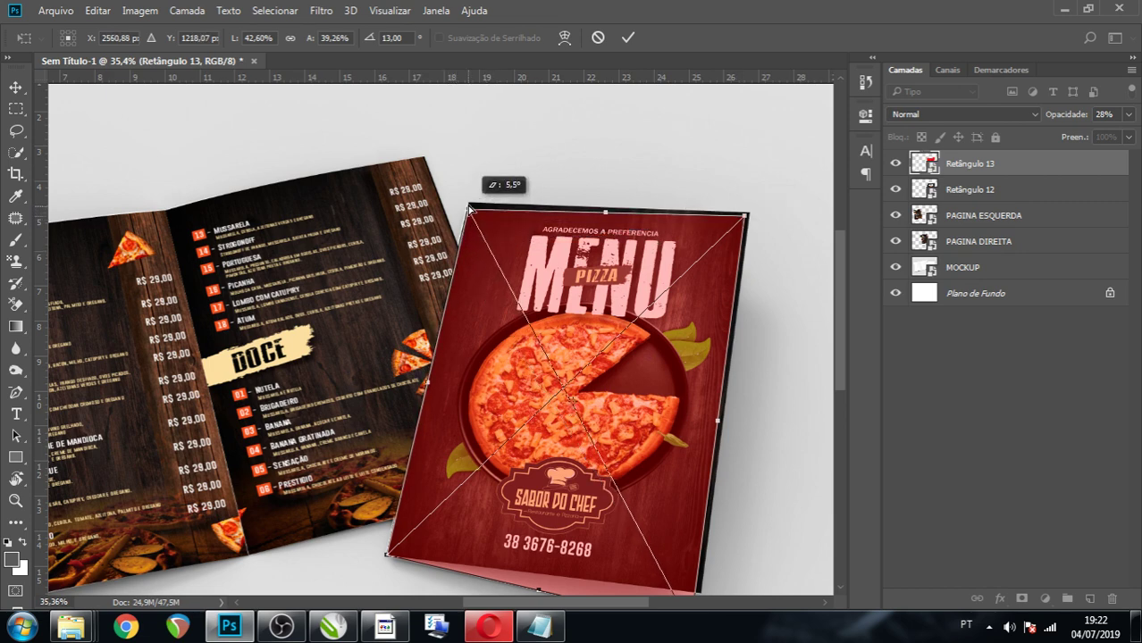
{"action": "left_click_drag", "start_coordinate": [469, 208], "coordinate": [475, 207]}
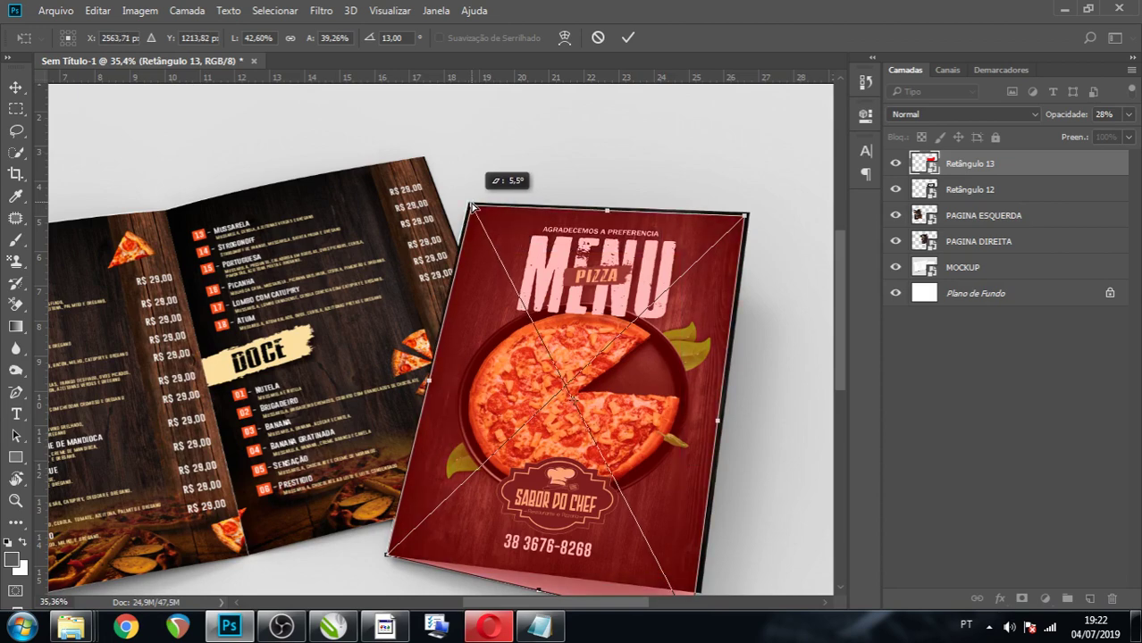
{"action": "key", "text": "ctrl+h"}
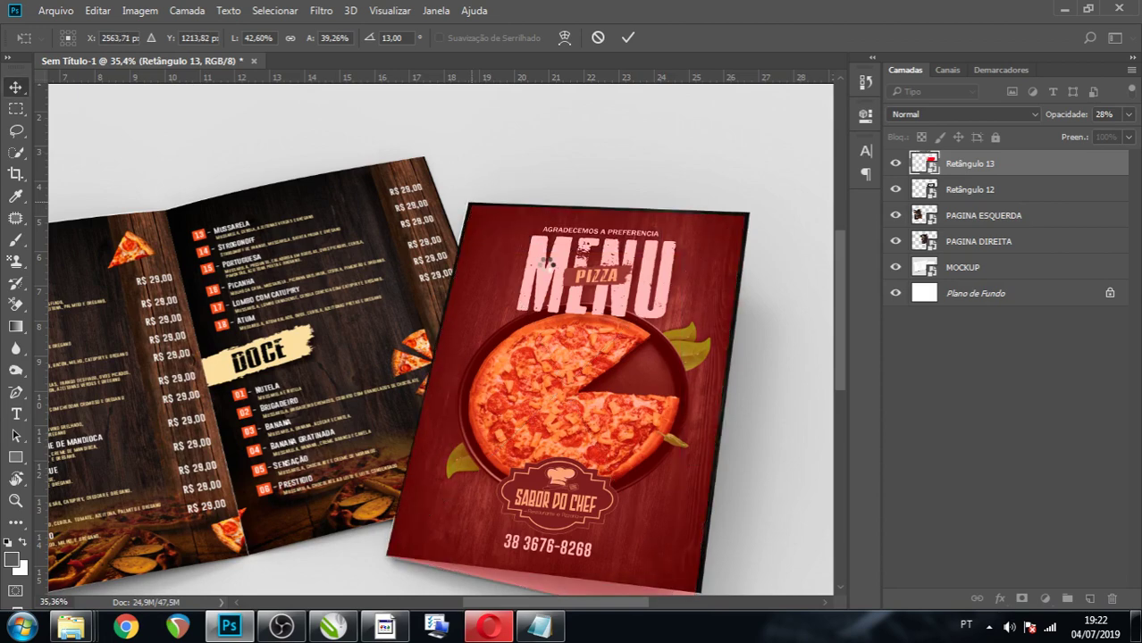
Apply the corner distortion and zoom in to inspect the cover's edges.
{"action": "key", "text": "Return"}
{"action": "scroll", "coordinate": [648, 572], "scroll_direction": "up", "scroll_amount": 1}
{"action": "scroll", "coordinate": [673, 561], "scroll_direction": "up", "scroll_amount": 1}
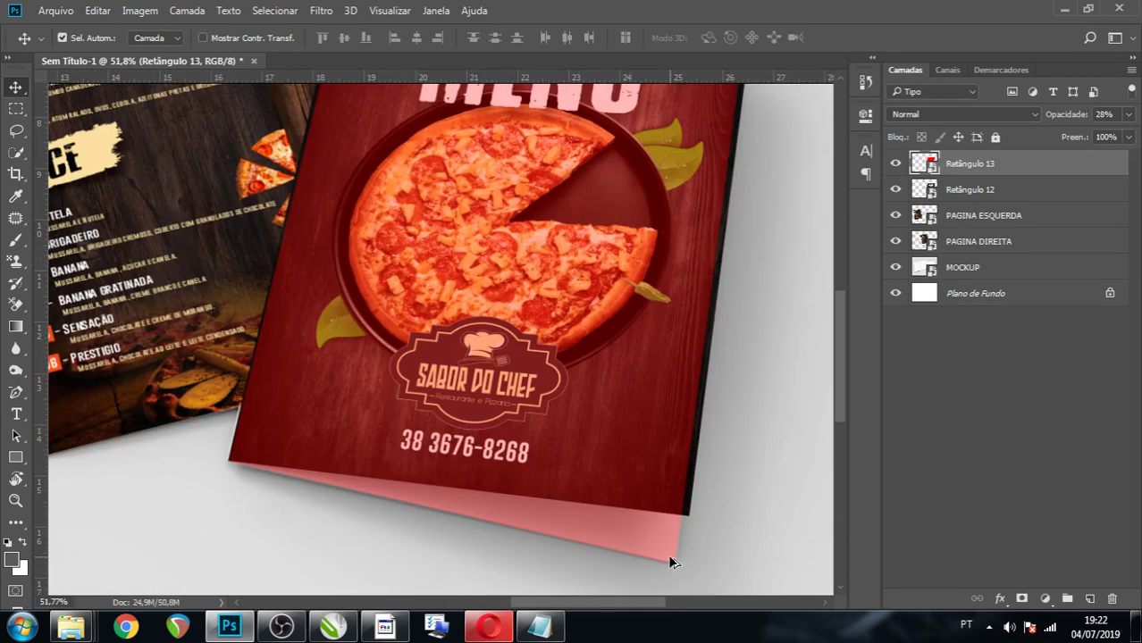
{"action": "scroll", "coordinate": [673, 561], "scroll_direction": "up", "scroll_amount": 1}
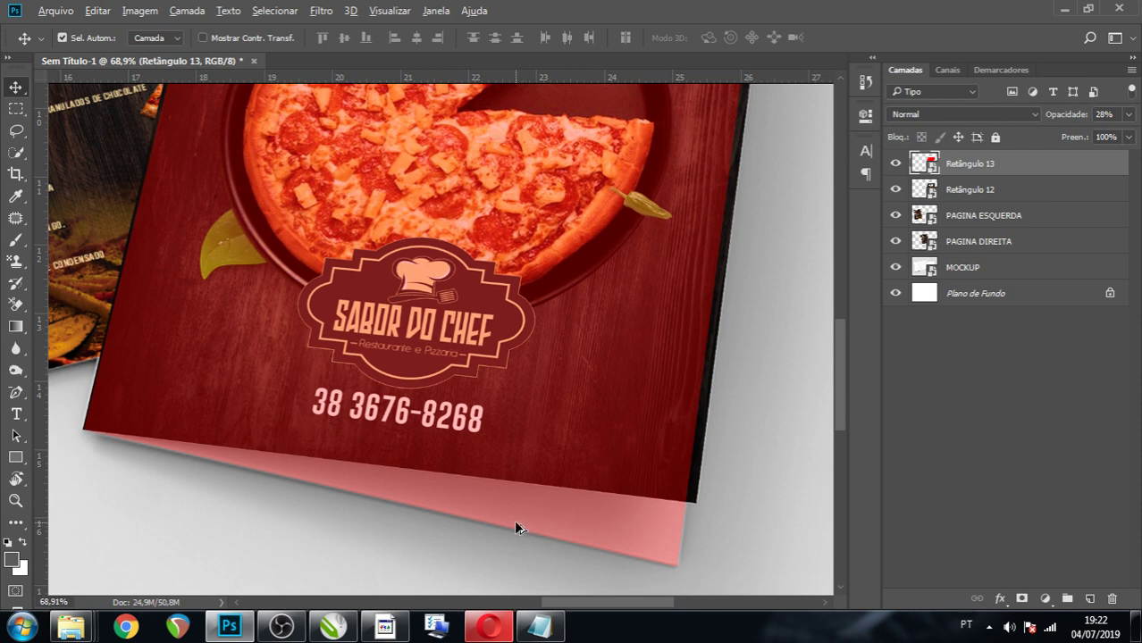
{"action": "scroll", "coordinate": [516, 522], "scroll_direction": "down", "scroll_amount": 1}
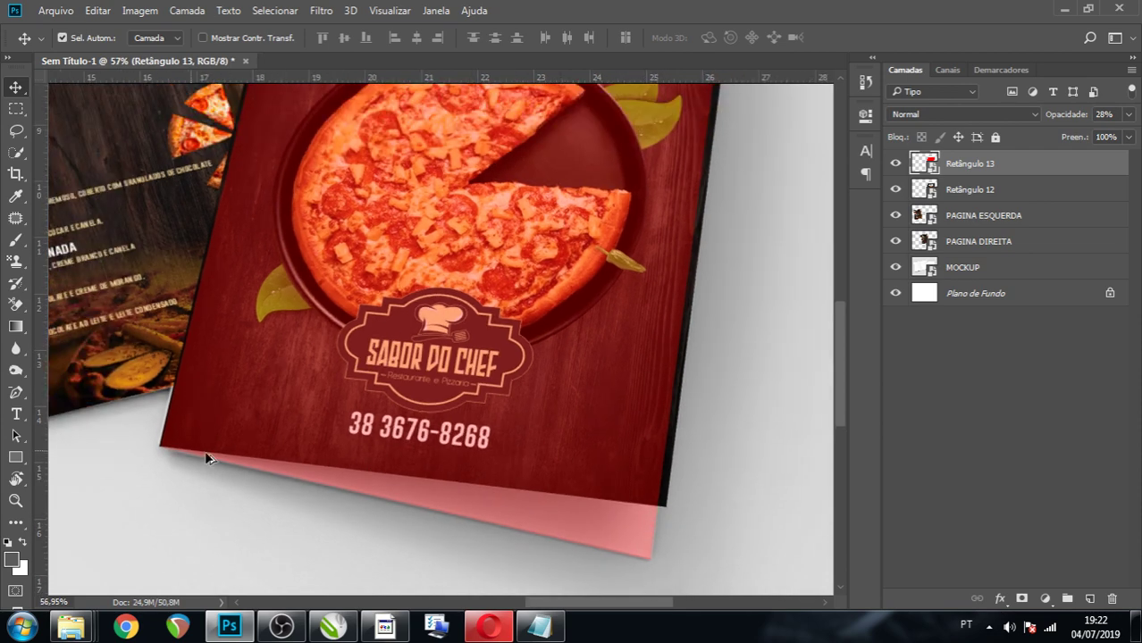
{"action": "scroll", "coordinate": [490, 489], "scroll_direction": "down", "scroll_amount": 2}
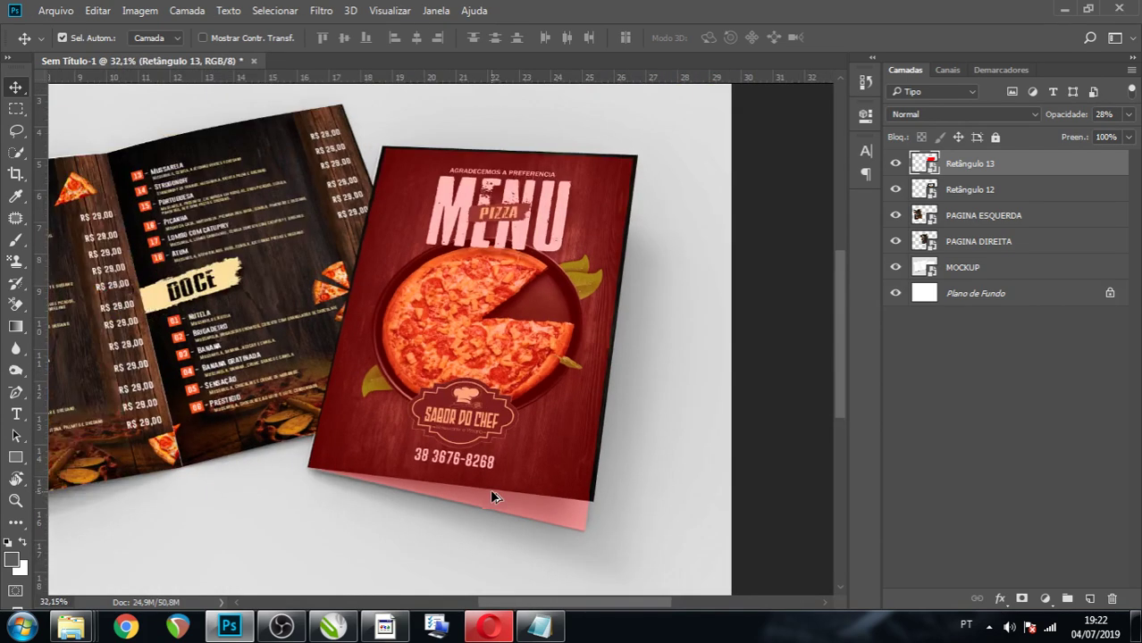
{"action": "scroll", "coordinate": [640, 144], "scroll_direction": "up", "scroll_amount": 1}
{"action": "scroll", "coordinate": [640, 147], "scroll_direction": "up", "scroll_amount": 3}
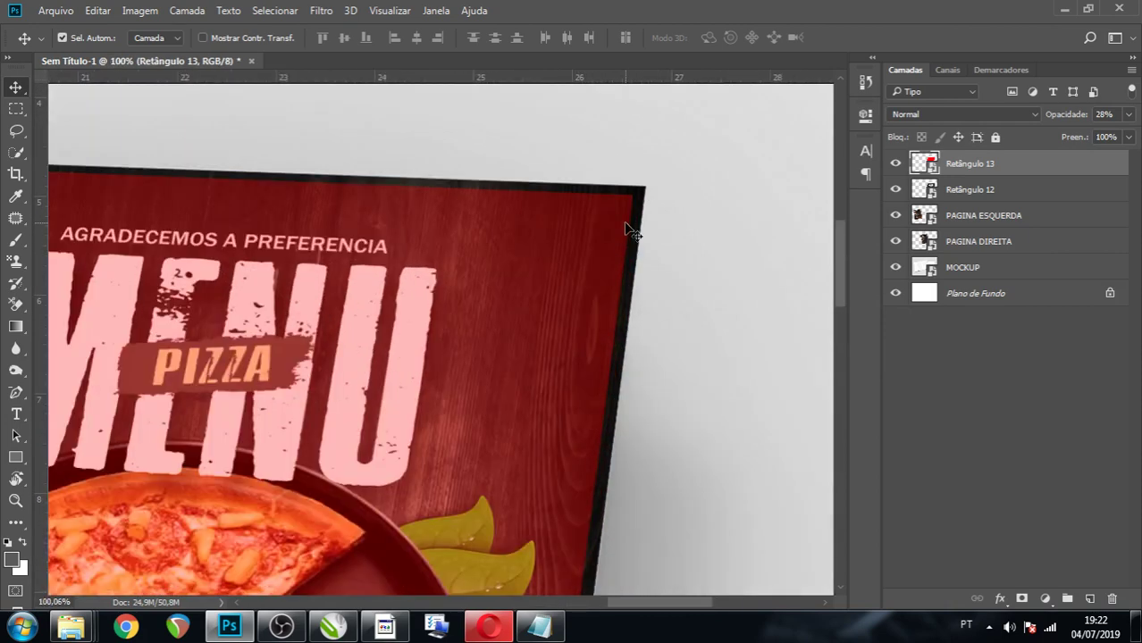
Refit Retângulo 13's top-right corner onto the cover's corner and fit the mockup on screen.
{"action": "key", "text": "ctrl+t"}
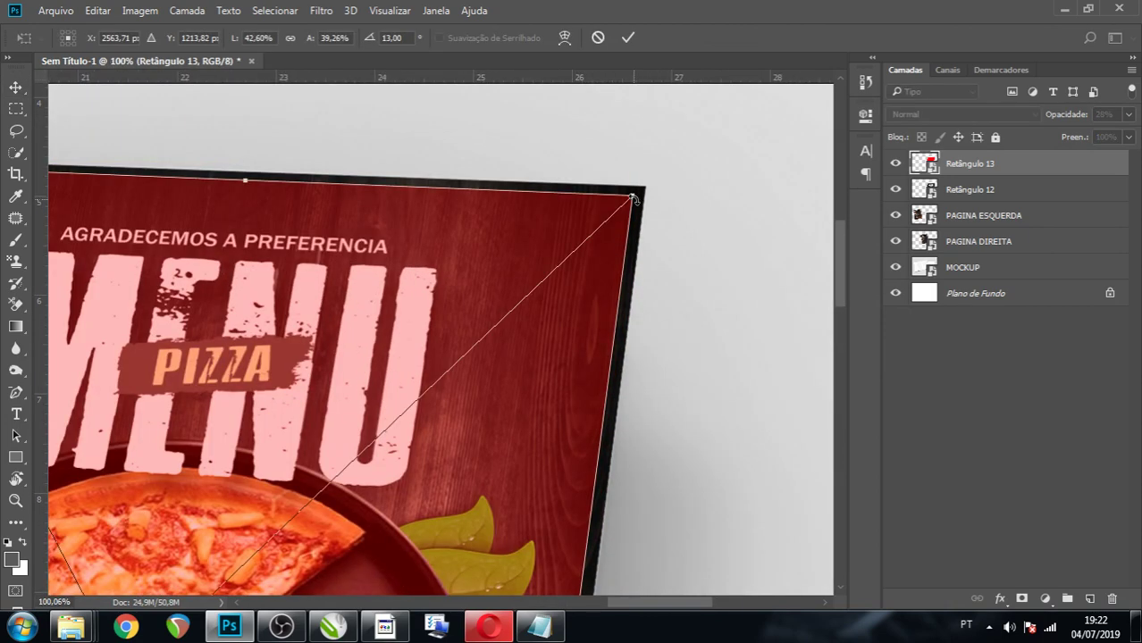
{"action": "left_click_drag", "start_coordinate": [633, 198], "coordinate": [644, 194]}
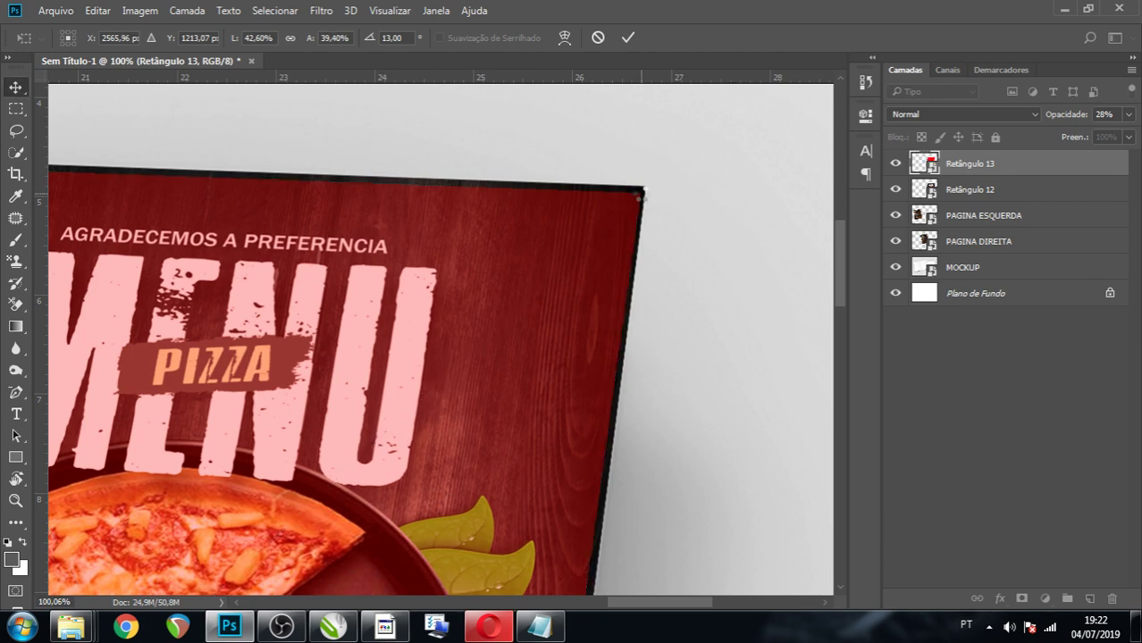
{"action": "scroll", "coordinate": [572, 240], "scroll_direction": "down", "scroll_amount": 1}
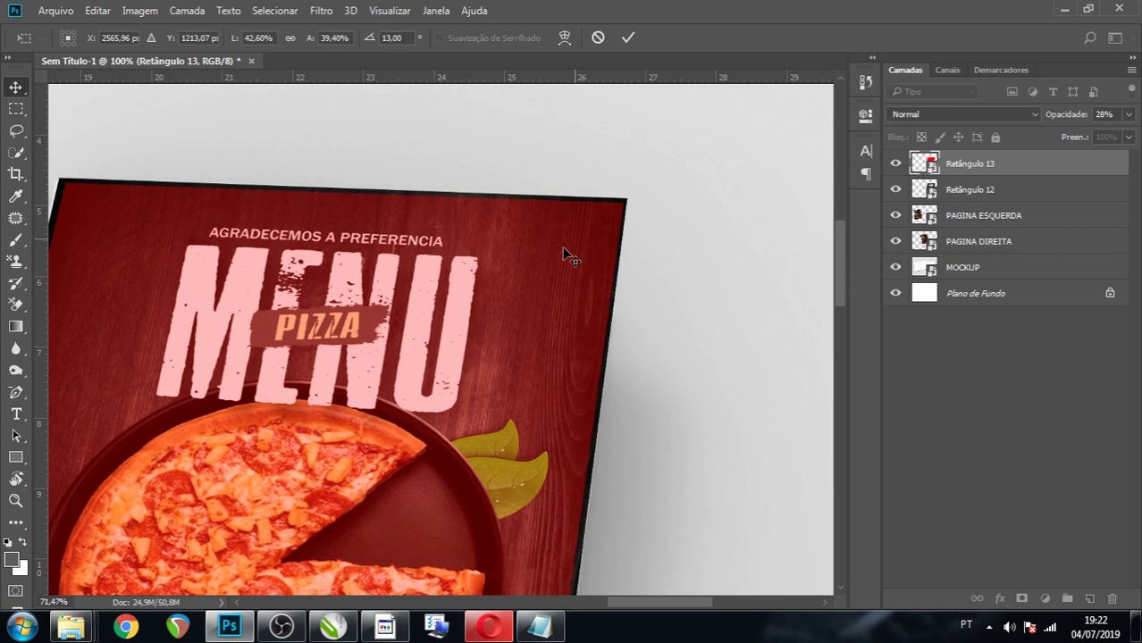
{"action": "key", "text": "Return"}
{"action": "key", "text": "ctrl+0"}
{"action": "scroll", "coordinate": [653, 485], "scroll_direction": "up", "scroll_amount": 3}
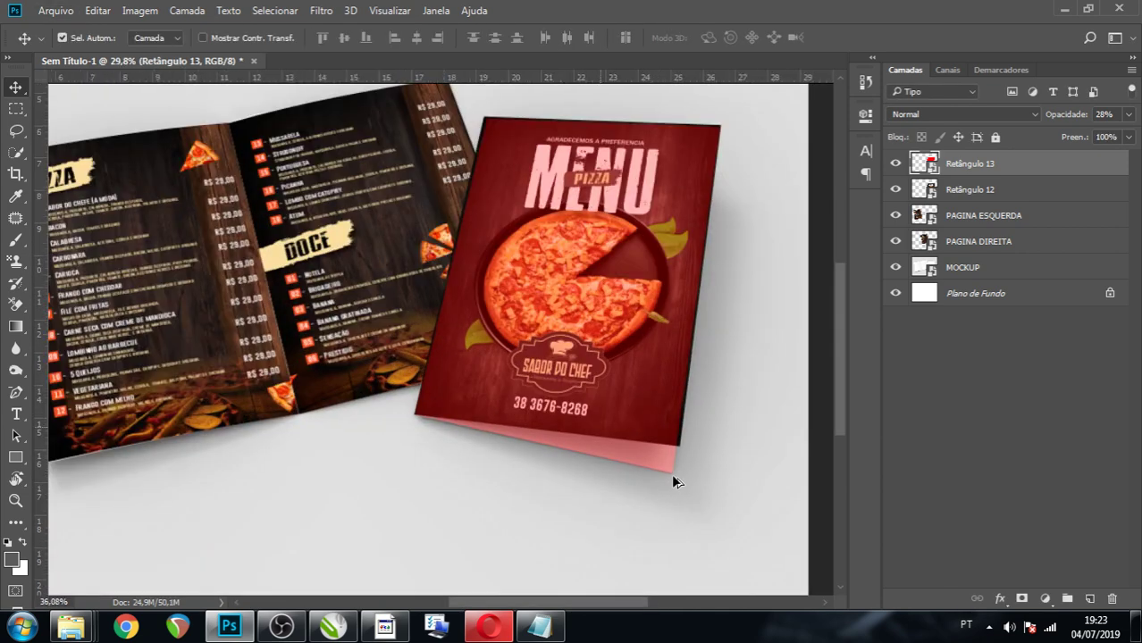
{"action": "scroll", "coordinate": [673, 474], "scroll_direction": "up", "scroll_amount": 2}
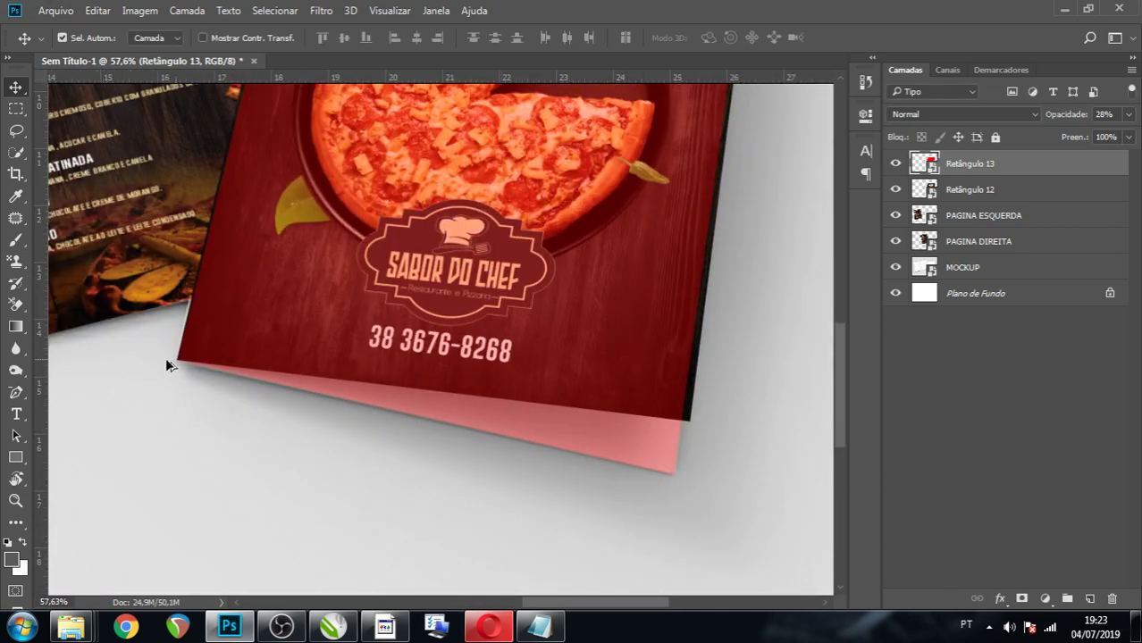
{"action": "scroll", "coordinate": [165, 363], "scroll_direction": "up", "scroll_amount": 2}
{"action": "scroll", "coordinate": [163, 363], "scroll_direction": "up", "scroll_amount": 2}
{"action": "scroll", "coordinate": [164, 363], "scroll_direction": "up", "scroll_amount": 2}
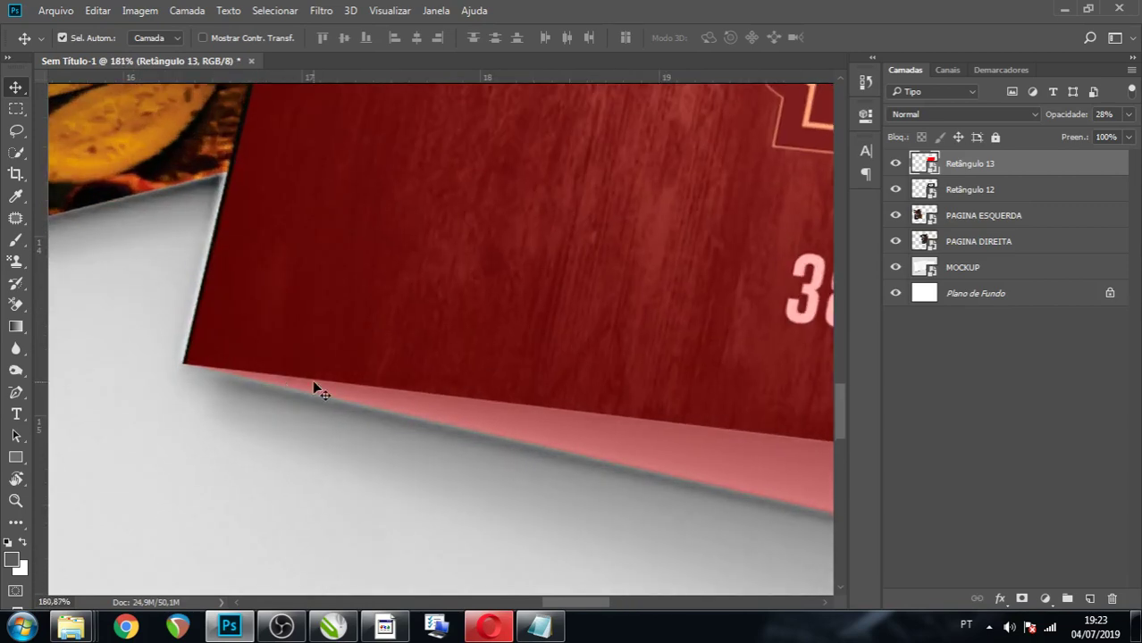
Realign Retângulo 13's lower-left corner, bottom edge and bottom-right corner with the back page.
{"action": "left_click_drag", "start_coordinate": [251, 393], "coordinate": [251, 393]}
{"action": "key", "text": "ctrl+t"}
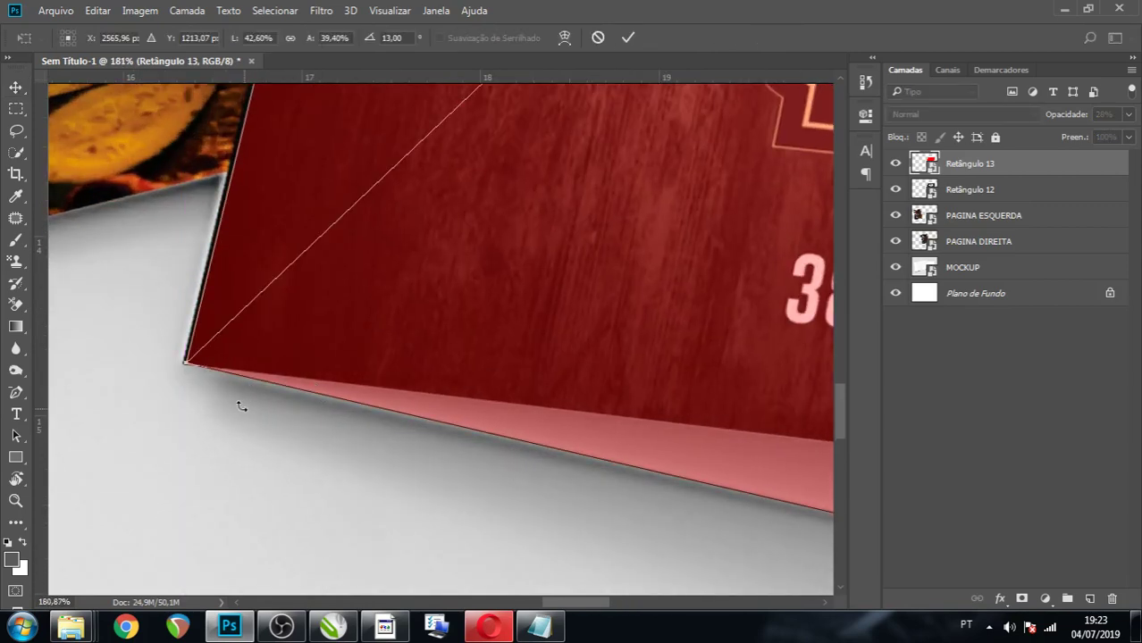
{"action": "scroll", "coordinate": [183, 366], "scroll_direction": "up", "scroll_amount": 2}
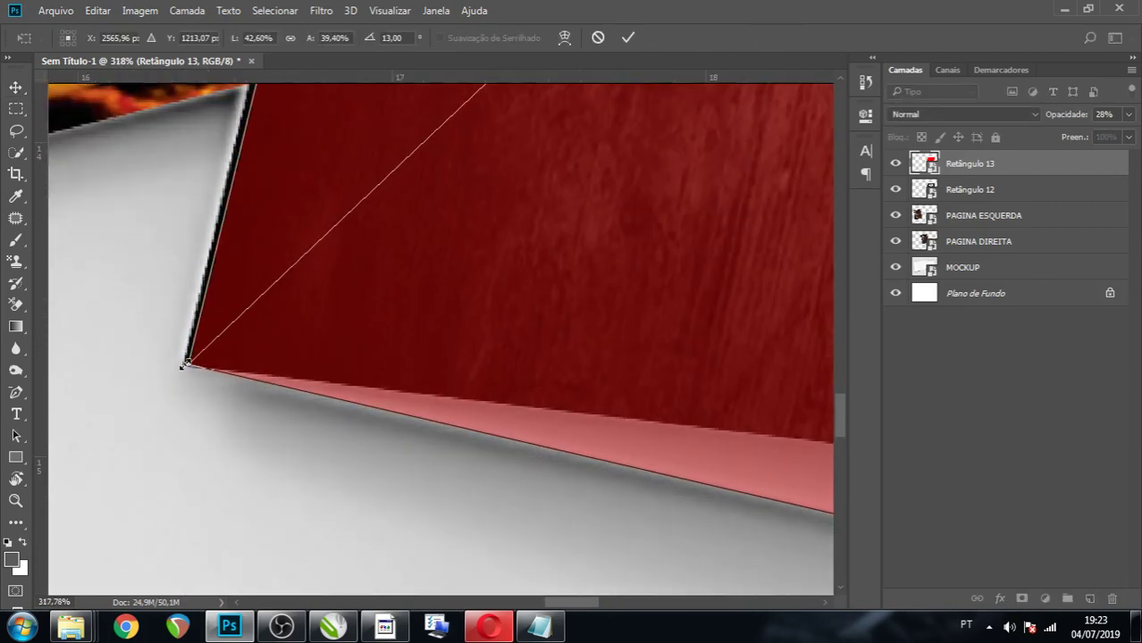
{"action": "scroll", "coordinate": [184, 364], "scroll_direction": "up", "scroll_amount": 2}
{"action": "left_click_drag", "start_coordinate": [195, 368], "coordinate": [188, 371]}
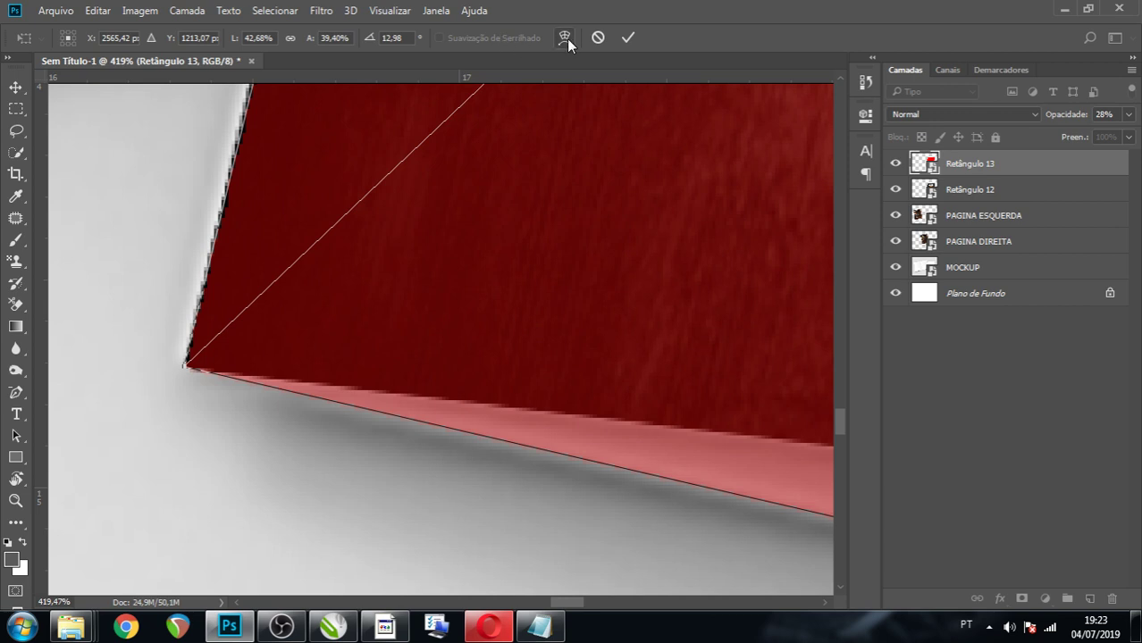
{"action": "scroll", "coordinate": [189, 381], "scroll_direction": "down", "scroll_amount": 2}
{"action": "scroll", "coordinate": [189, 380], "scroll_direction": "down", "scroll_amount": 2}
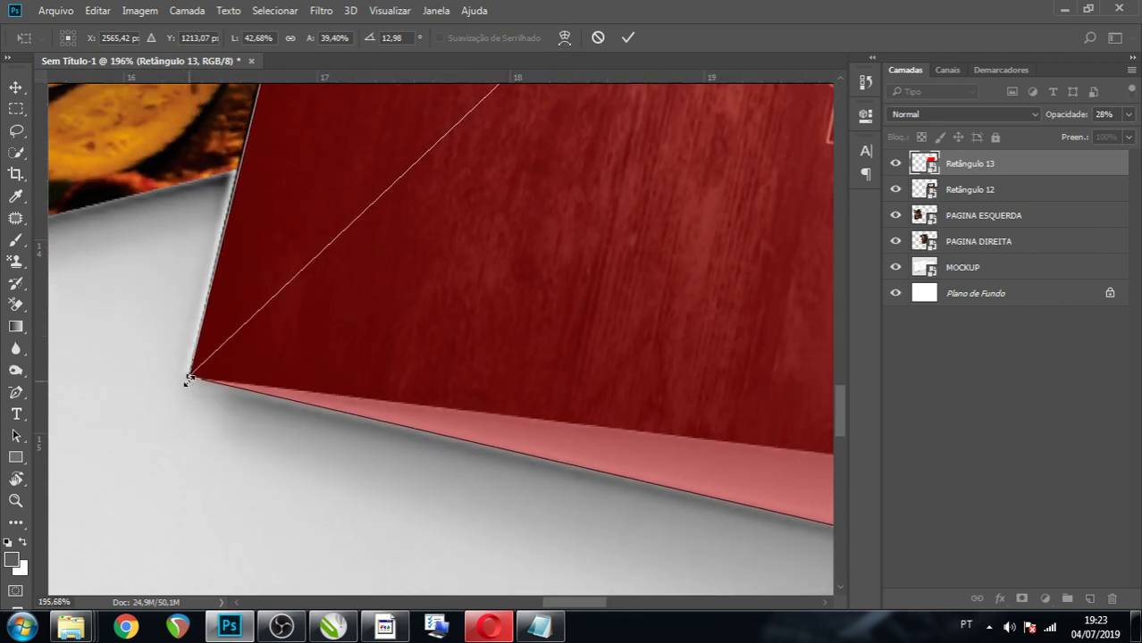
{"action": "scroll", "coordinate": [188, 379], "scroll_direction": "down", "scroll_amount": 1}
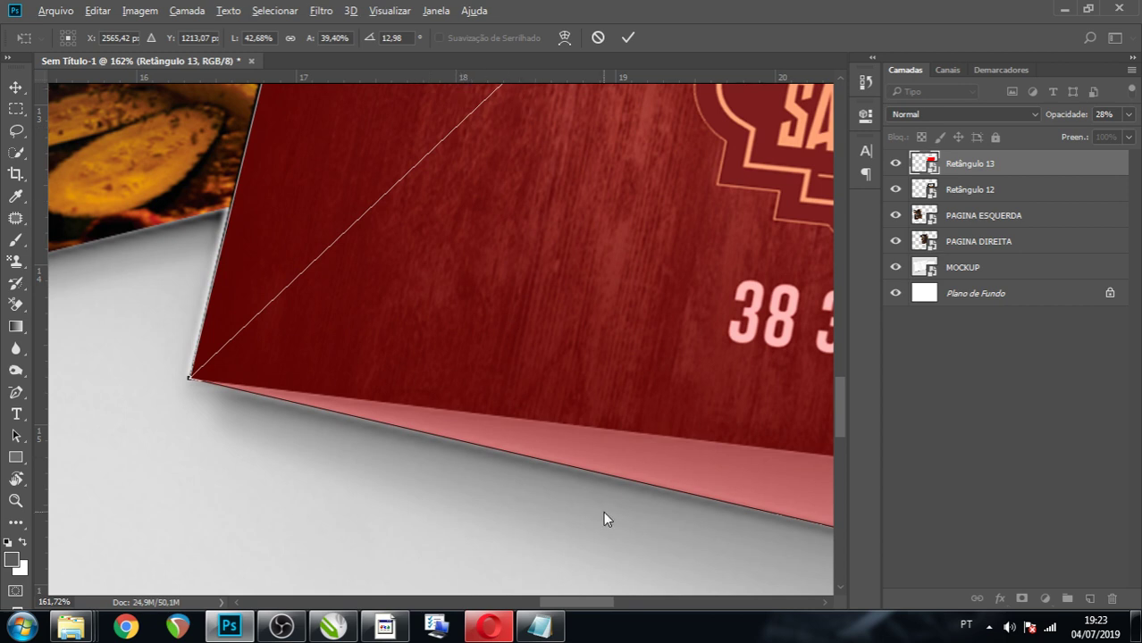
{"action": "scroll", "coordinate": [604, 511], "scroll_direction": "up", "scroll_amount": 1}
{"action": "scroll", "coordinate": [599, 479], "scroll_direction": "up", "scroll_amount": 1}
{"action": "scroll", "coordinate": [596, 471], "scroll_direction": "up", "scroll_amount": 1}
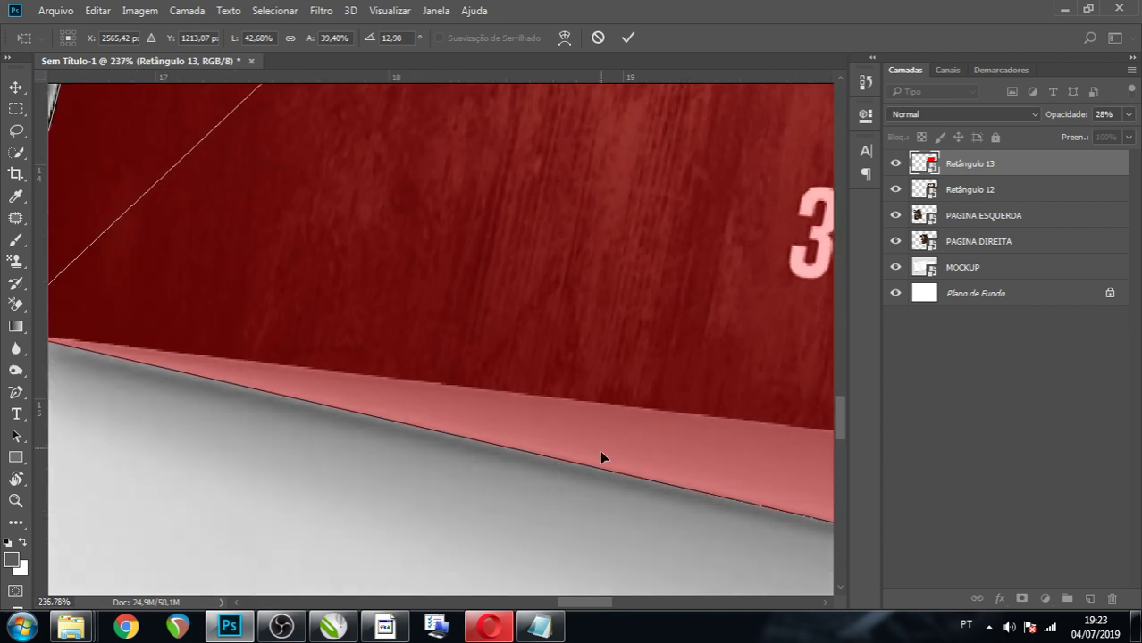
{"action": "left_click_drag", "start_coordinate": [601, 436], "coordinate": [599, 441]}
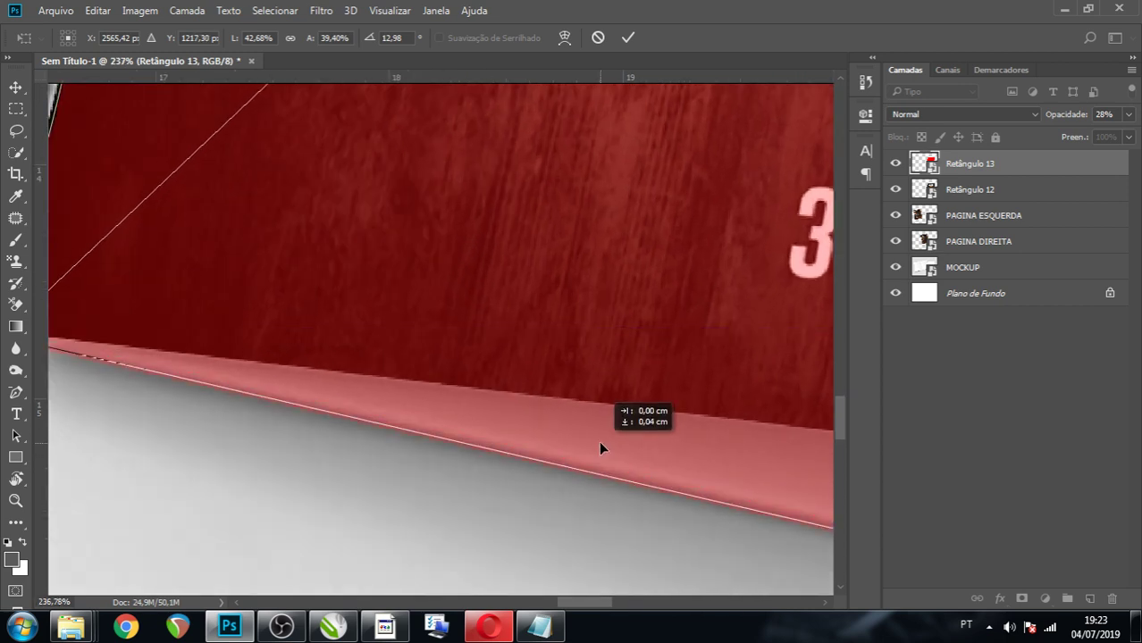
{"action": "scroll", "coordinate": [599, 447], "scroll_direction": "down", "scroll_amount": 3}
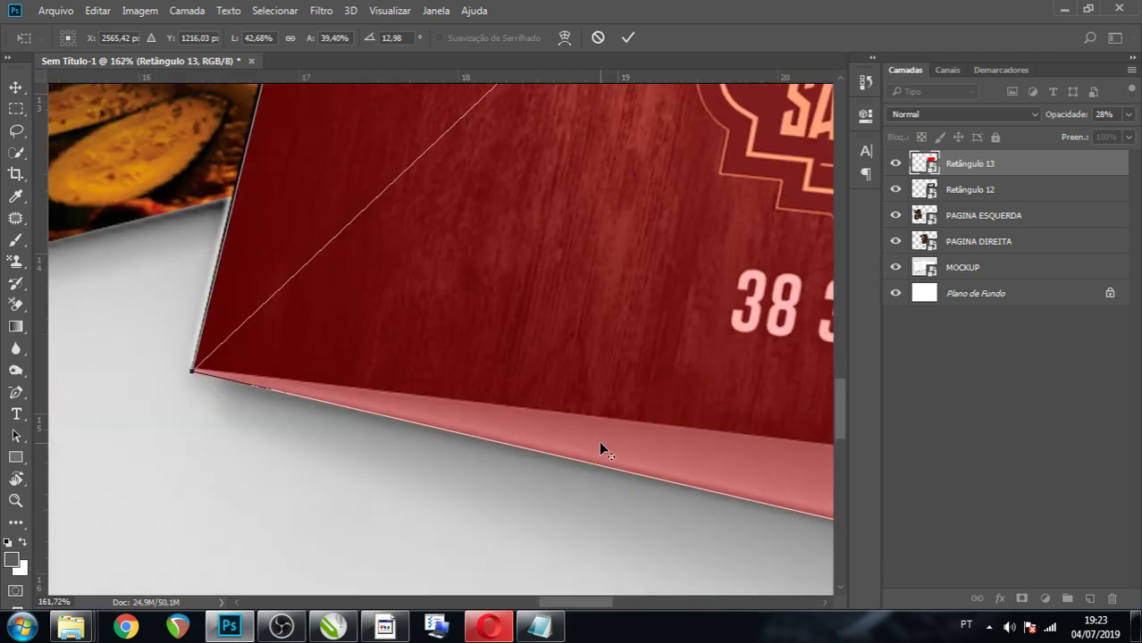
{"action": "scroll", "coordinate": [195, 371], "scroll_direction": "up", "scroll_amount": 2}
{"action": "scroll", "coordinate": [195, 371], "scroll_direction": "up", "scroll_amount": 2}
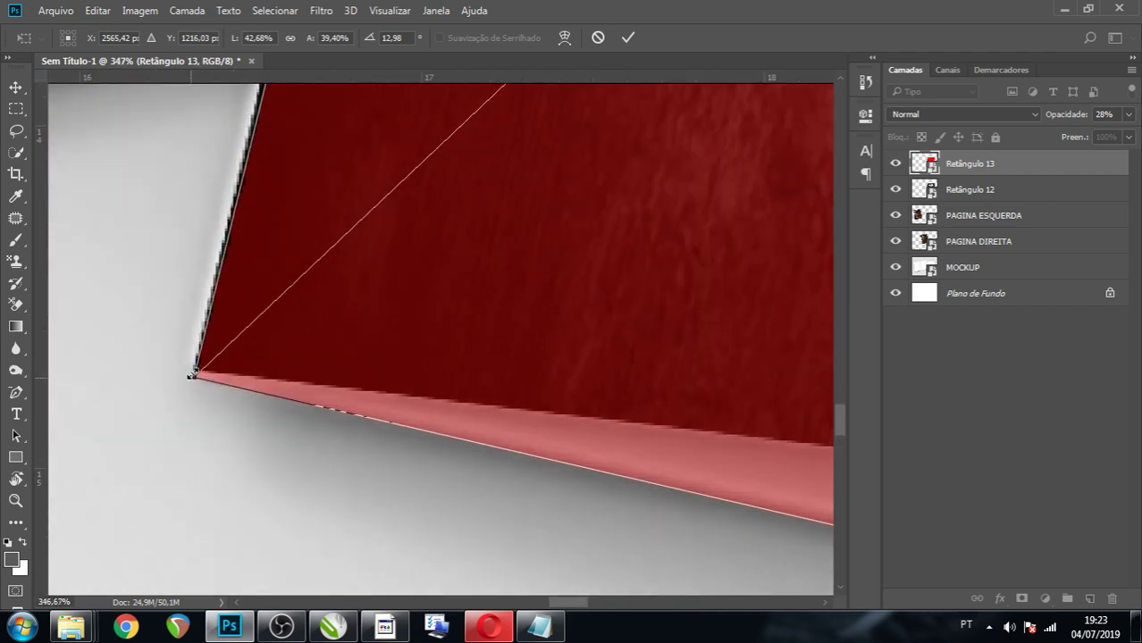
{"action": "scroll", "coordinate": [195, 373], "scroll_direction": "up", "scroll_amount": 1}
{"action": "scroll", "coordinate": [192, 384], "scroll_direction": "up", "scroll_amount": 2}
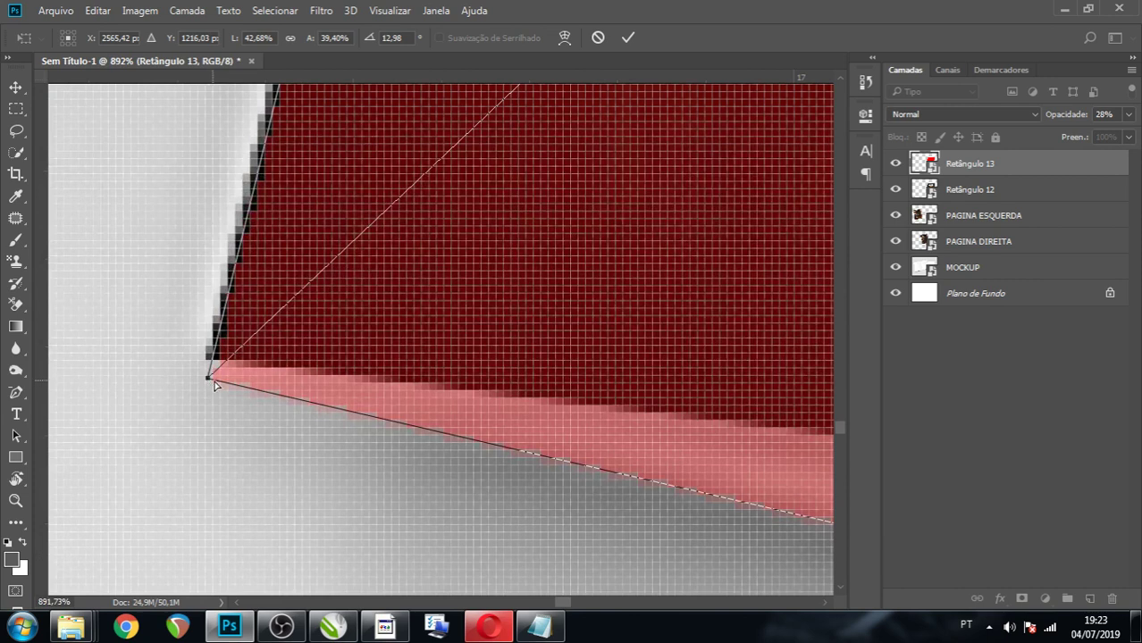
{"action": "left_click_drag", "start_coordinate": [208, 380], "coordinate": [210, 375]}
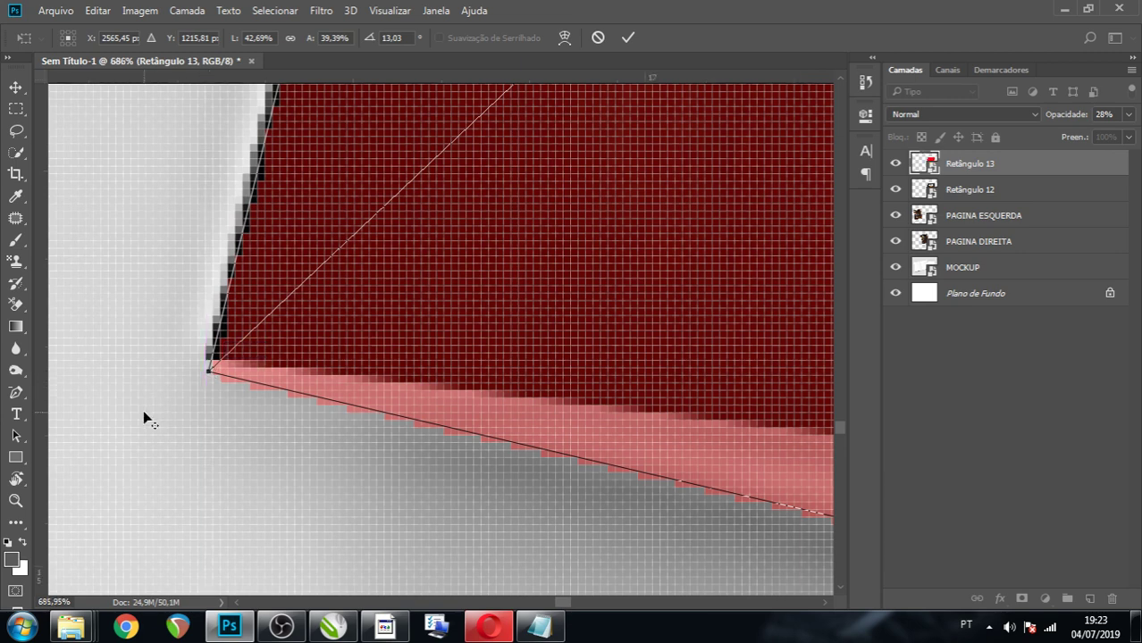
{"action": "scroll", "coordinate": [156, 406], "scroll_direction": "down", "scroll_amount": 2}
{"action": "scroll", "coordinate": [188, 385], "scroll_direction": "down", "scroll_amount": 2}
{"action": "scroll", "coordinate": [198, 375], "scroll_direction": "down", "scroll_amount": 2}
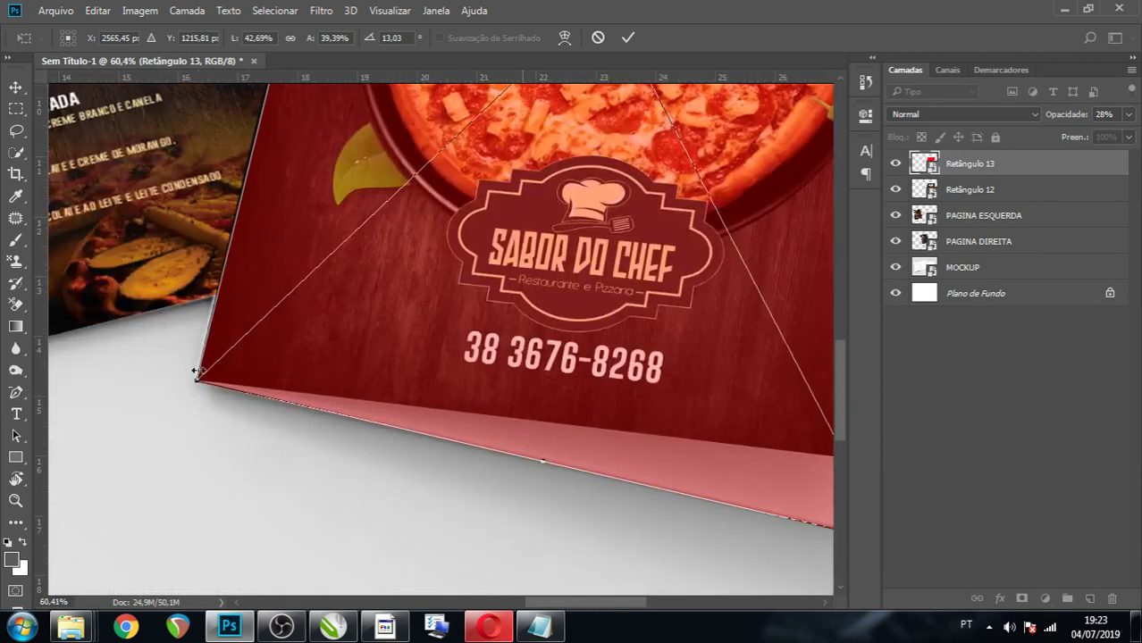
{"action": "scroll", "coordinate": [198, 374], "scroll_direction": "down", "scroll_amount": 2}
{"action": "scroll", "coordinate": [670, 485], "scroll_direction": "up", "scroll_amount": 3}
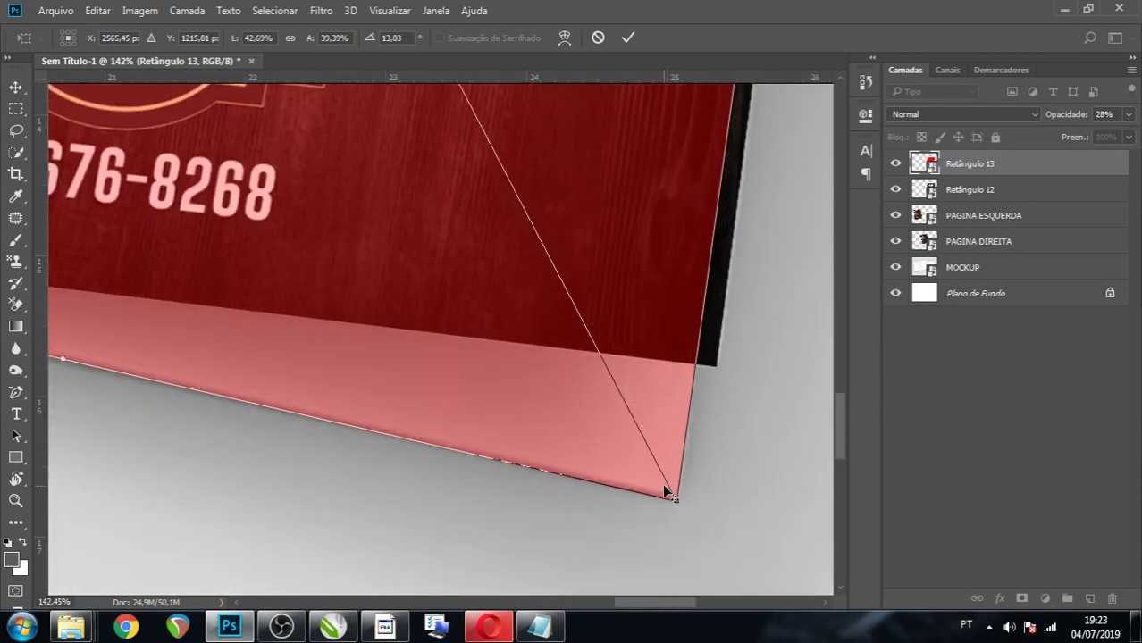
{"action": "scroll", "coordinate": [666, 485], "scroll_direction": "up", "scroll_amount": 3}
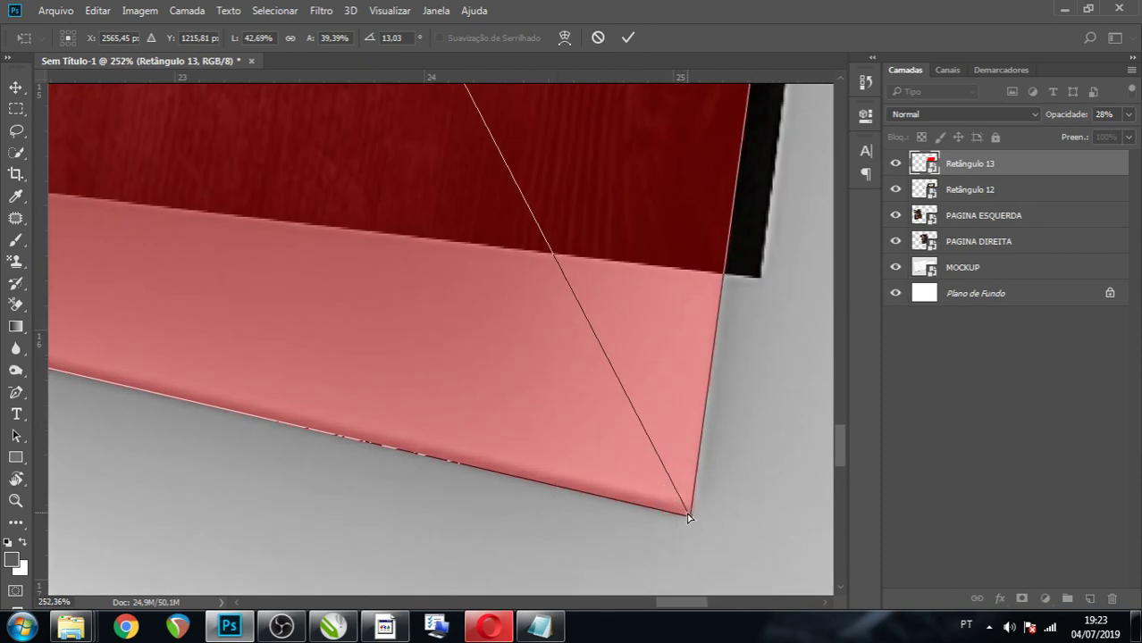
{"action": "left_click_drag", "start_coordinate": [685, 513], "coordinate": [687, 510]}
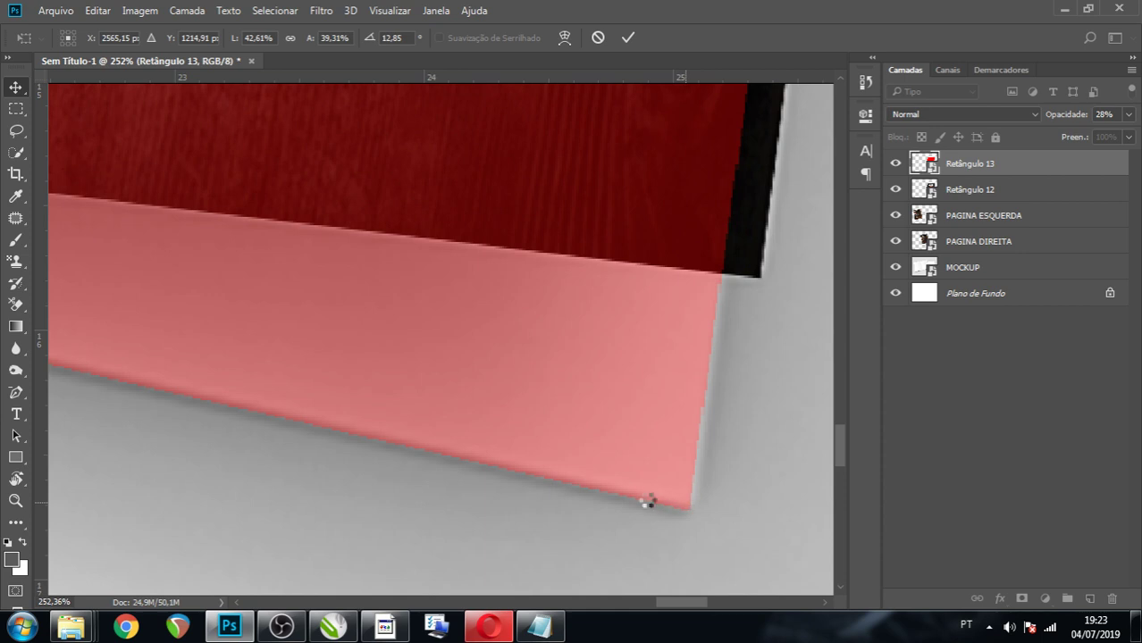
{"action": "key", "text": "Return"}
Nudge the pink flap shape's bottom-right corner into place.
{"action": "scroll", "coordinate": [645, 501], "scroll_direction": "down", "scroll_amount": 2}
{"action": "scroll", "coordinate": [642, 502], "scroll_direction": "down", "scroll_amount": 2}
{"action": "scroll", "coordinate": [642, 501], "scroll_direction": "up", "scroll_amount": 2}
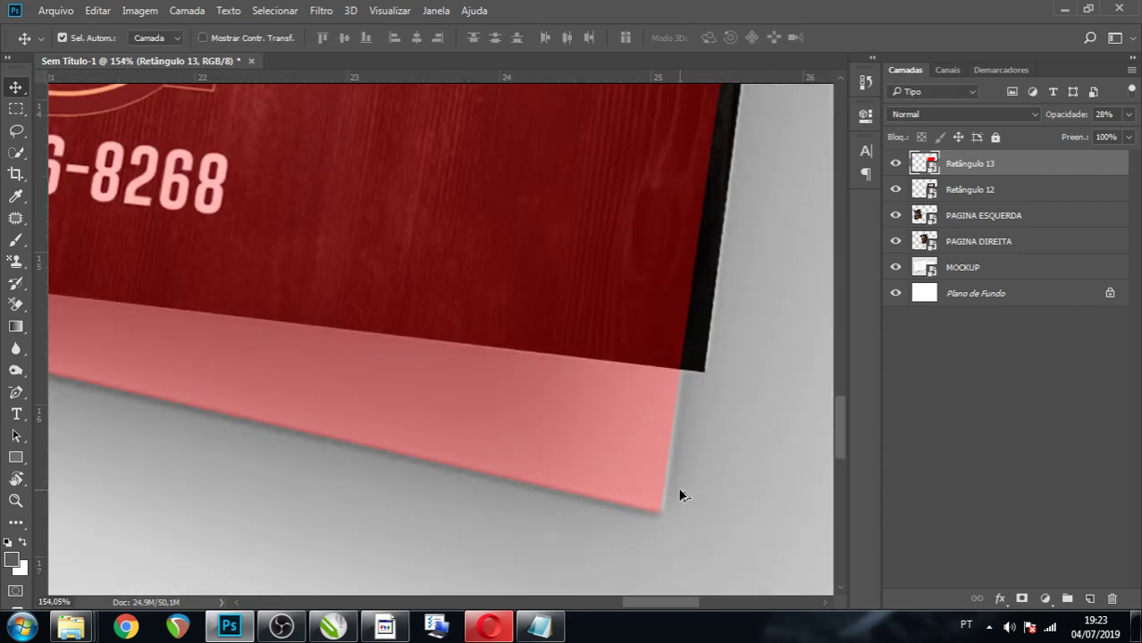
{"action": "scroll", "coordinate": [648, 501], "scroll_direction": "up", "scroll_amount": 2}
{"action": "key", "text": "ctrl"}
{"action": "key", "text": "ctrl+t"}
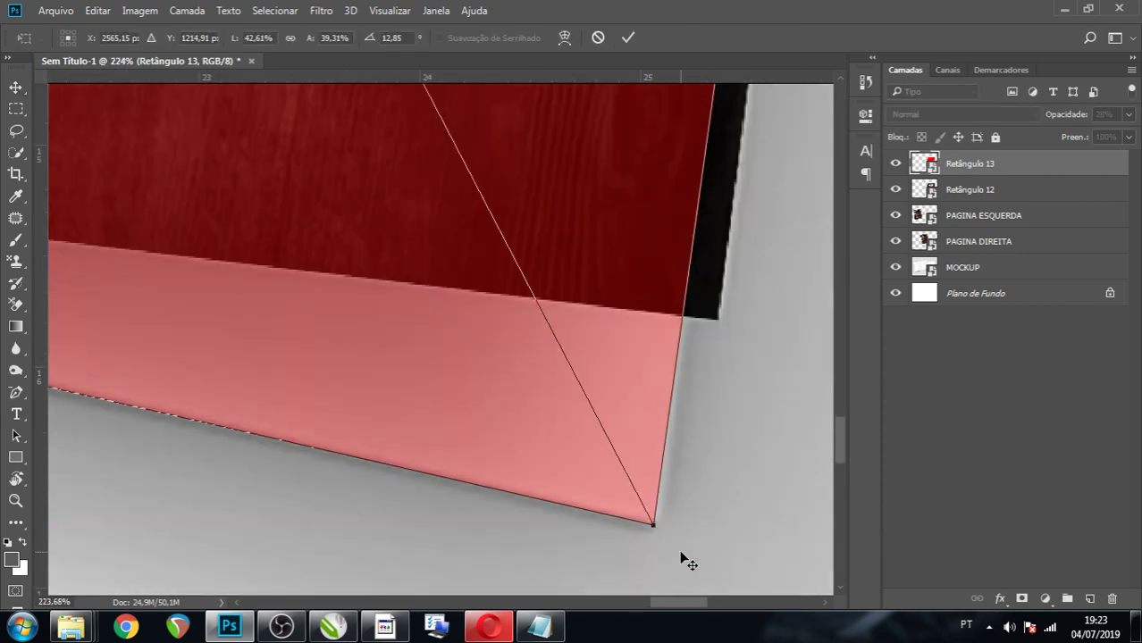
{"action": "left_click_drag", "start_coordinate": [656, 526], "coordinate": [651, 527]}
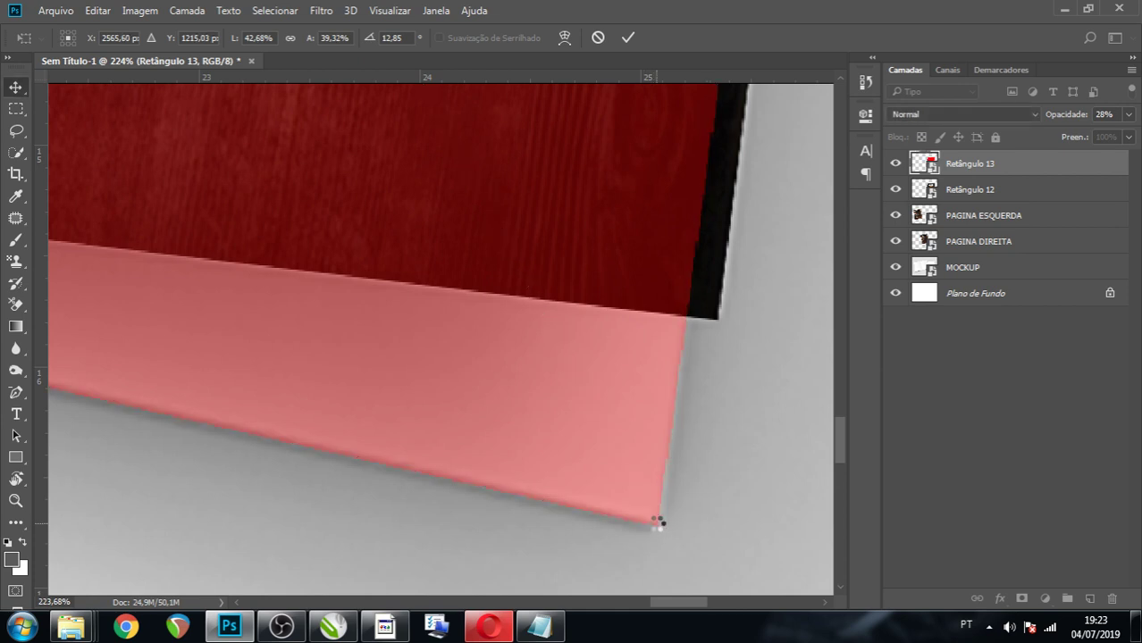
{"action": "key", "text": "Return"}
Pull Retângulo 13's top corner onto the back page corner and fit the mockup on screen.
{"action": "scroll", "coordinate": [655, 528], "scroll_direction": "down", "scroll_amount": 1}
{"action": "scroll", "coordinate": [679, 473], "scroll_direction": "down", "scroll_amount": 1}
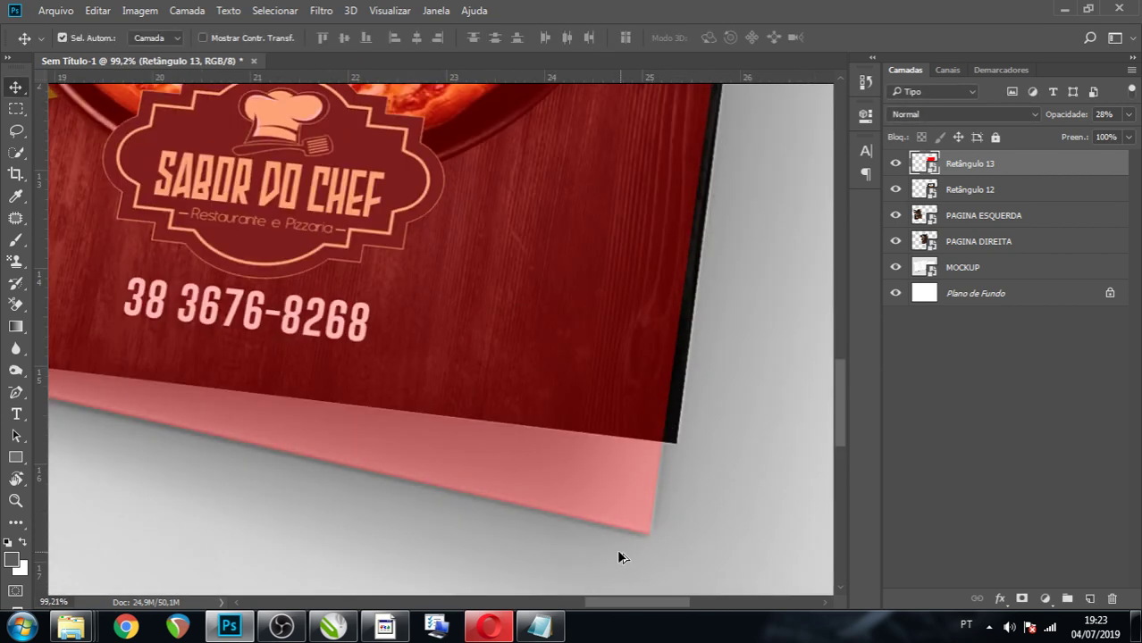
{"action": "scroll", "coordinate": [618, 551], "scroll_direction": "down", "scroll_amount": 1}
{"action": "scroll", "coordinate": [615, 549], "scroll_direction": "down", "scroll_amount": 1}
{"action": "scroll", "coordinate": [616, 540], "scroll_direction": "down", "scroll_amount": 1}
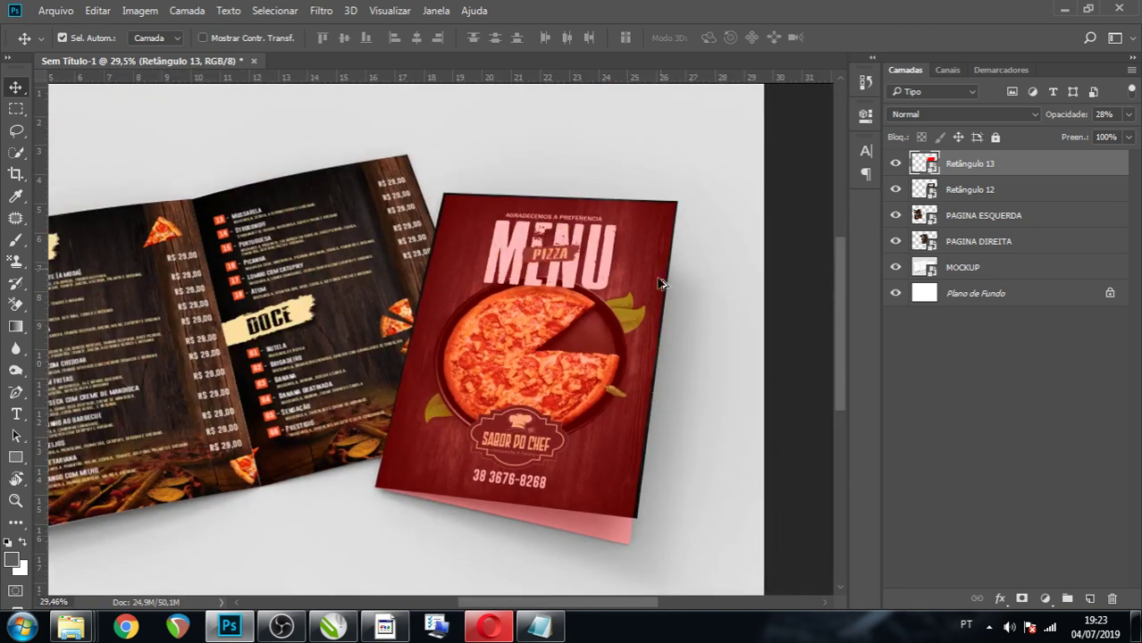
{"action": "scroll", "coordinate": [665, 232], "scroll_direction": "up", "scroll_amount": 1}
{"action": "scroll", "coordinate": [670, 219], "scroll_direction": "up", "scroll_amount": 1}
{"action": "scroll", "coordinate": [666, 231], "scroll_direction": "up", "scroll_amount": 1}
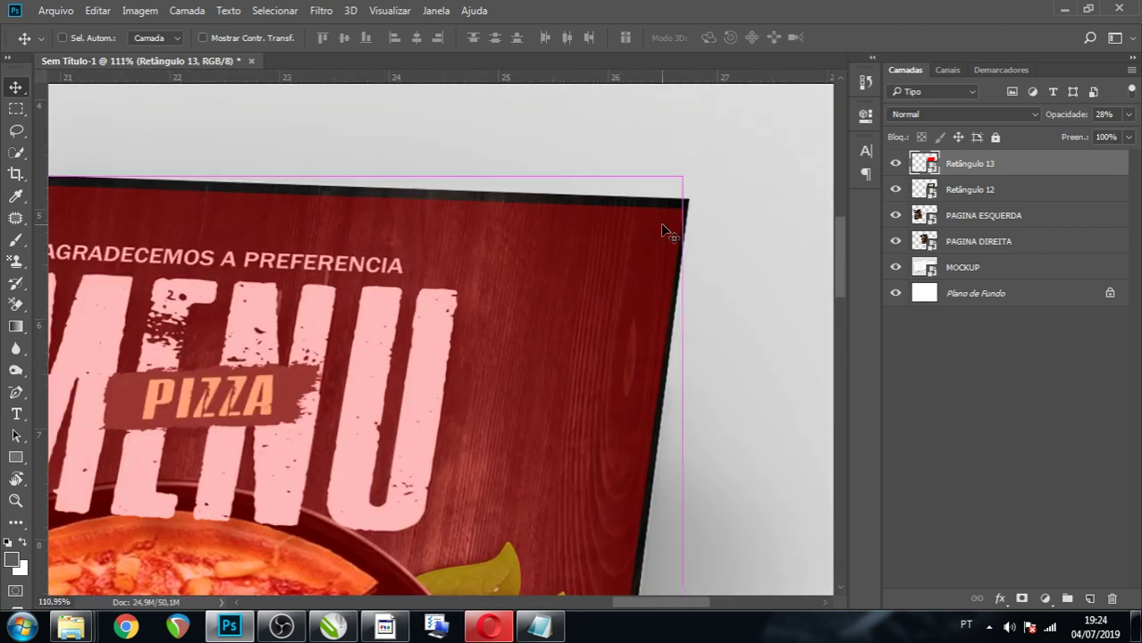
{"action": "key", "text": "ctrl+t"}
{"action": "scroll", "coordinate": [683, 219], "scroll_direction": "up", "scroll_amount": 2}
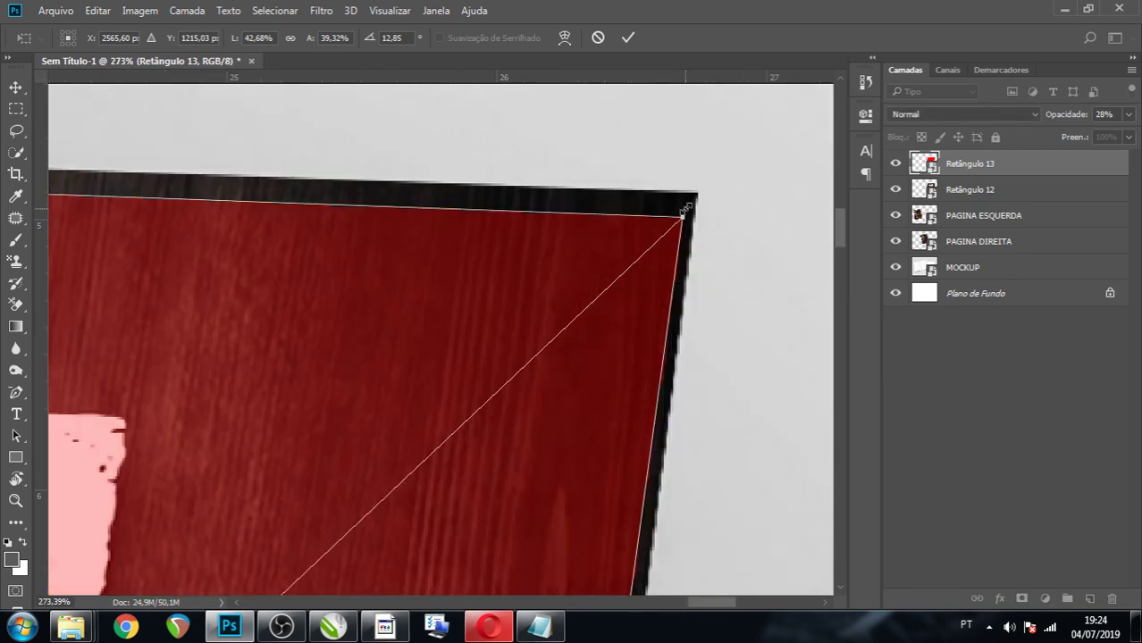
{"action": "scroll", "coordinate": [687, 218], "scroll_direction": "up", "scroll_amount": 2}
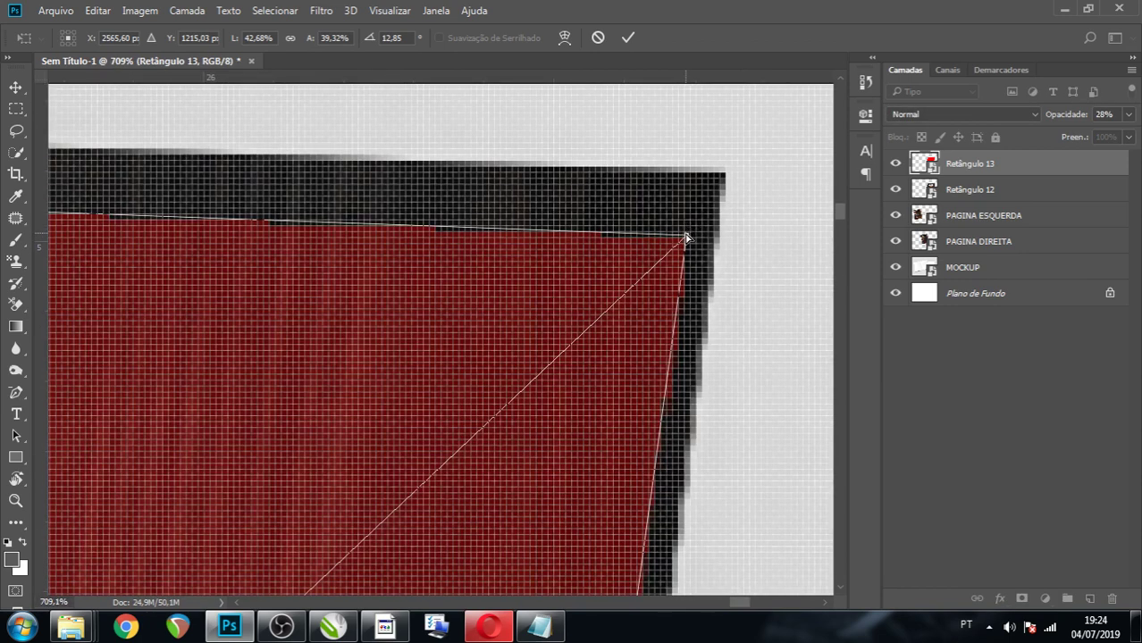
{"action": "left_click_drag", "start_coordinate": [687, 239], "coordinate": [696, 241]}
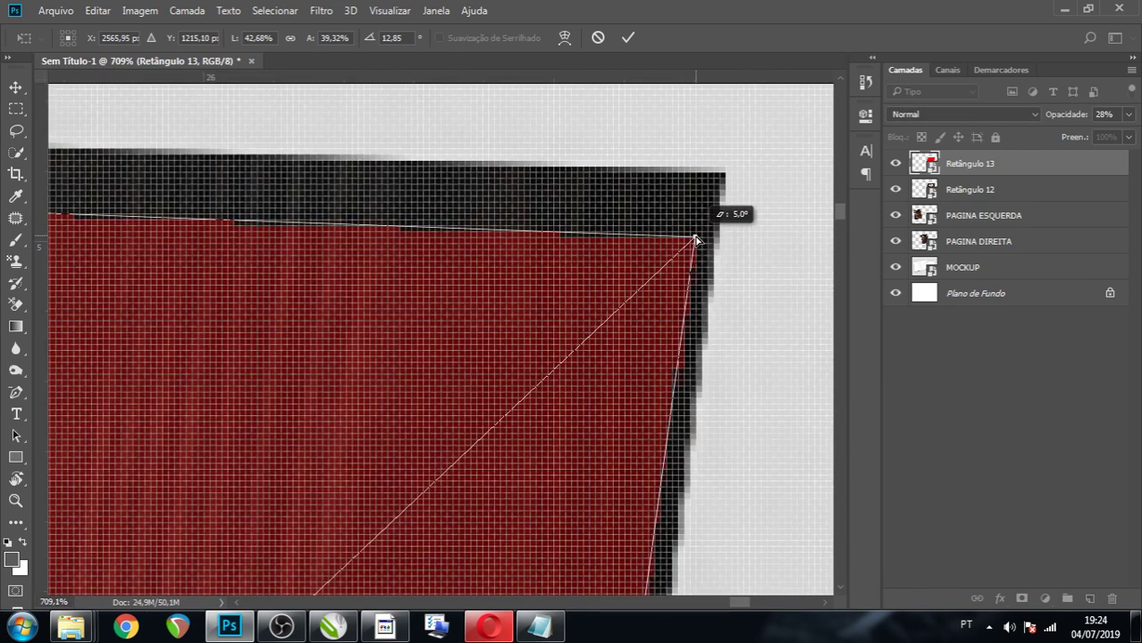
{"action": "key", "text": "Return"}
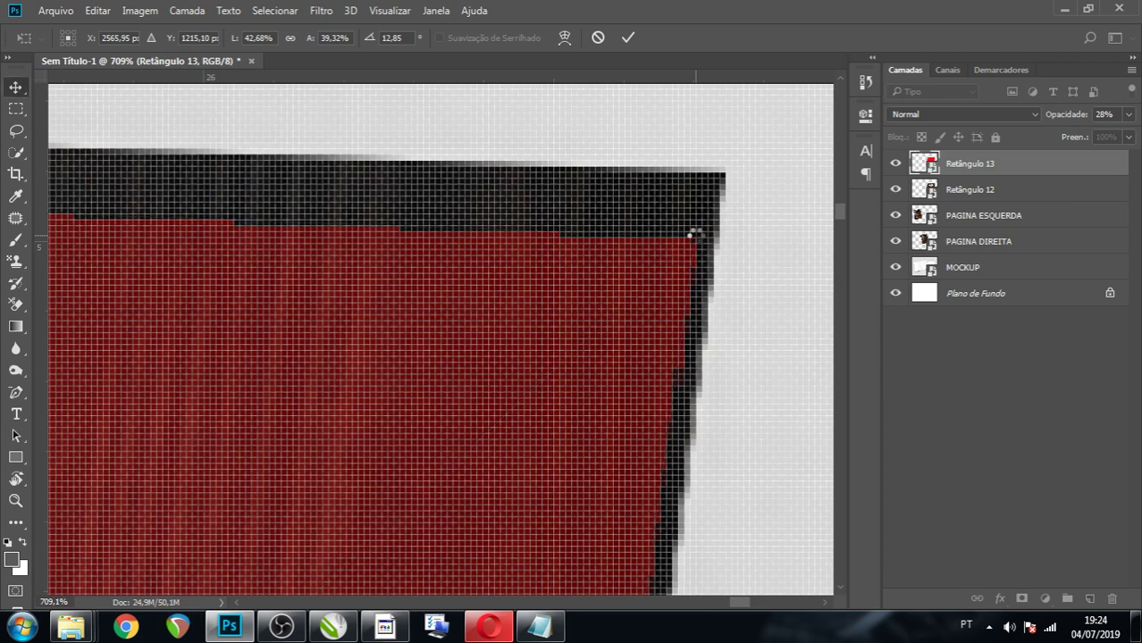
{"action": "key", "text": "Return"}
{"action": "key", "text": "ctrl+0"}
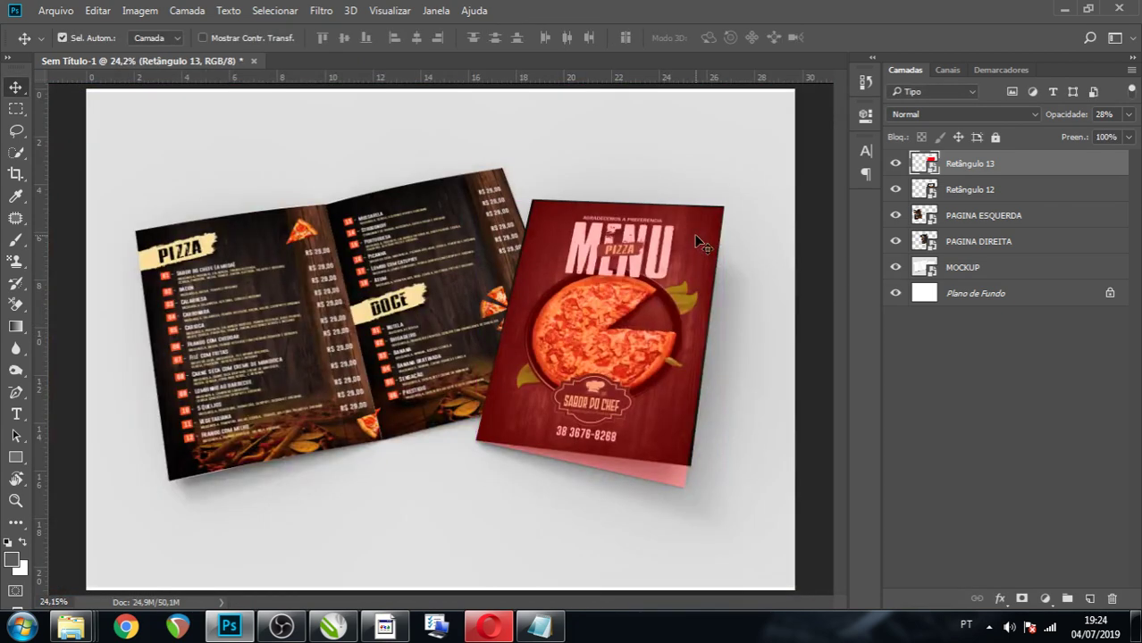
Set Retângulo 13 to 100% opacity, move it below PAGINA DIREITA, and open its contents.
{"action": "left_click", "coordinate": [1128, 115]}
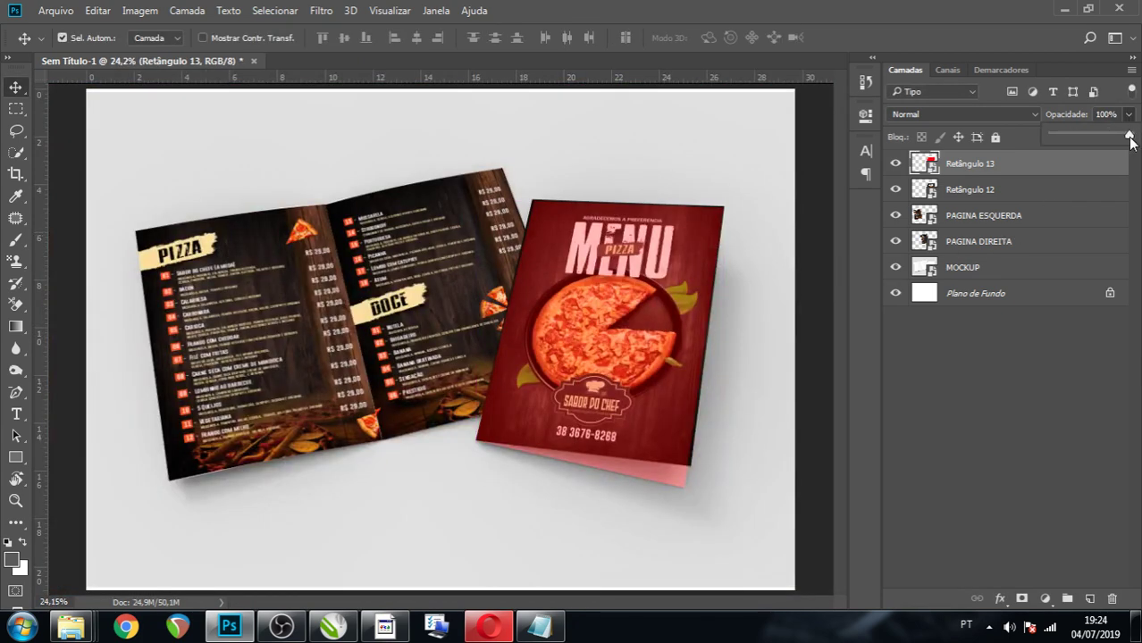
{"action": "left_click_drag", "start_coordinate": [1070, 135], "coordinate": [1137, 136]}
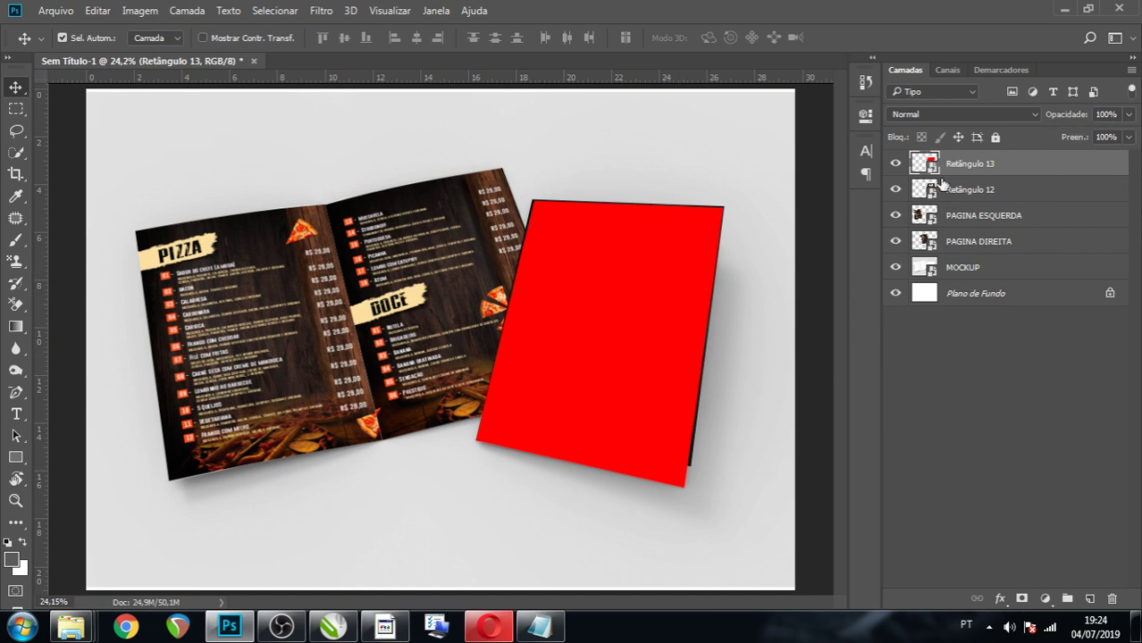
{"action": "left_click_drag", "start_coordinate": [924, 166], "coordinate": [934, 254]}
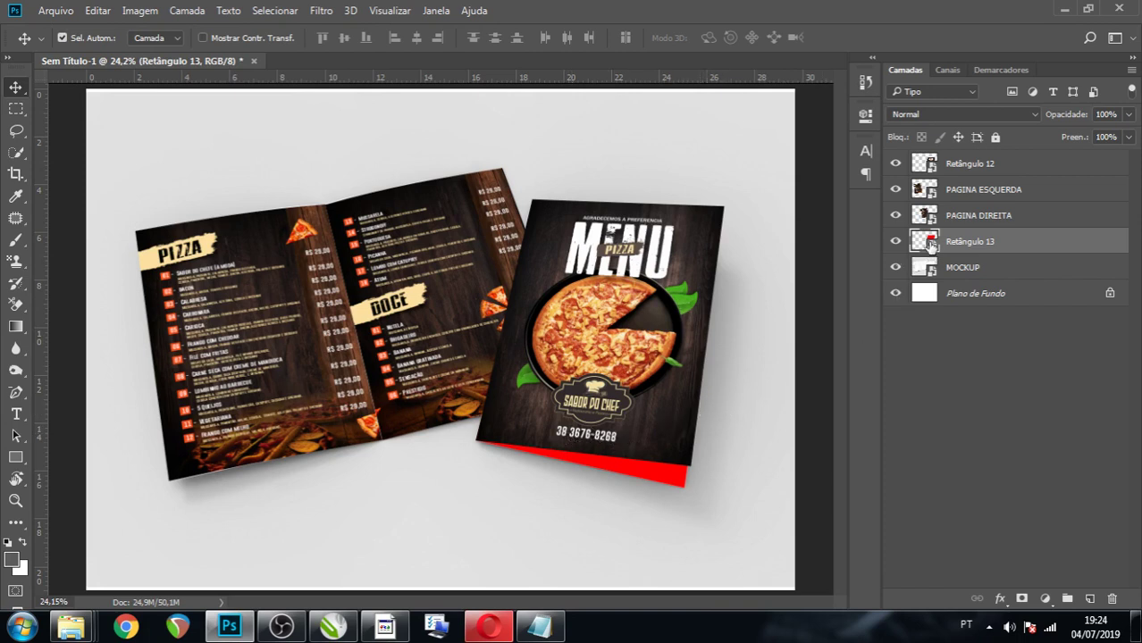
{"action": "double_click", "coordinate": [929, 242]}
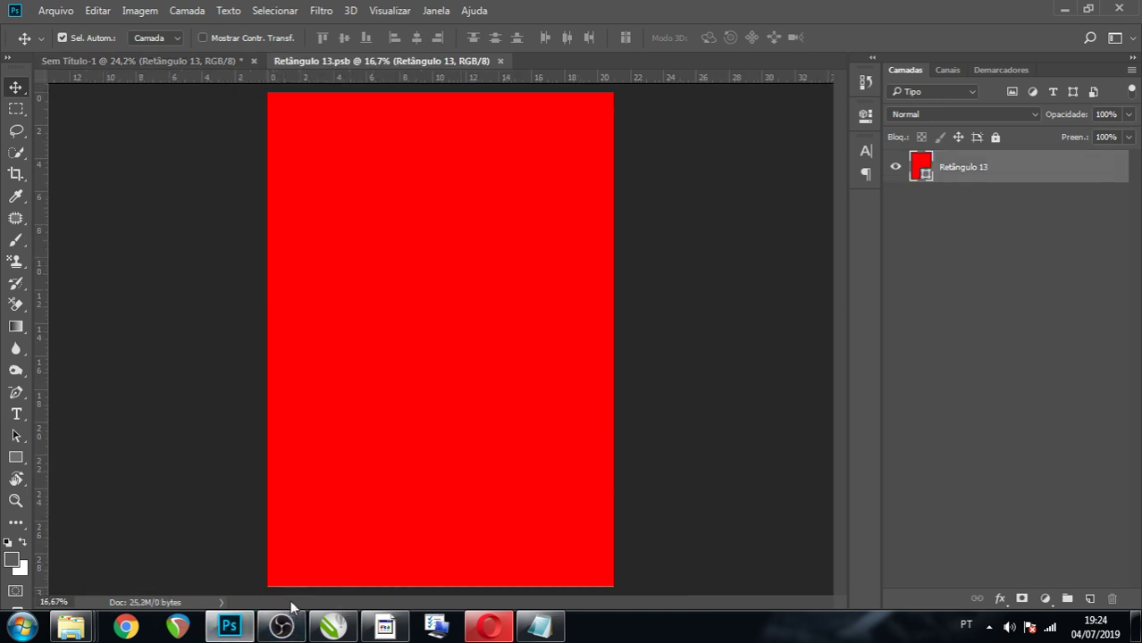
Capture the right-hand DOCE menu page from CorelDRAW's full-screen preview and copy it.
{"action": "left_click", "coordinate": [332, 627]}
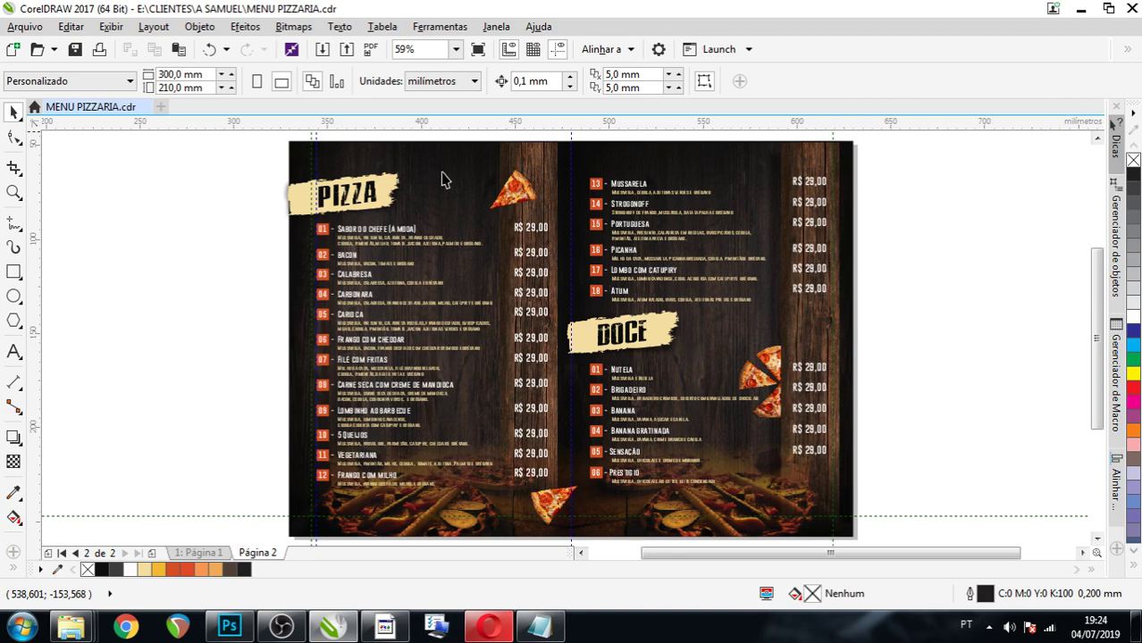
{"action": "left_click", "coordinate": [483, 52]}
{"action": "left_click", "coordinate": [482, 52]}
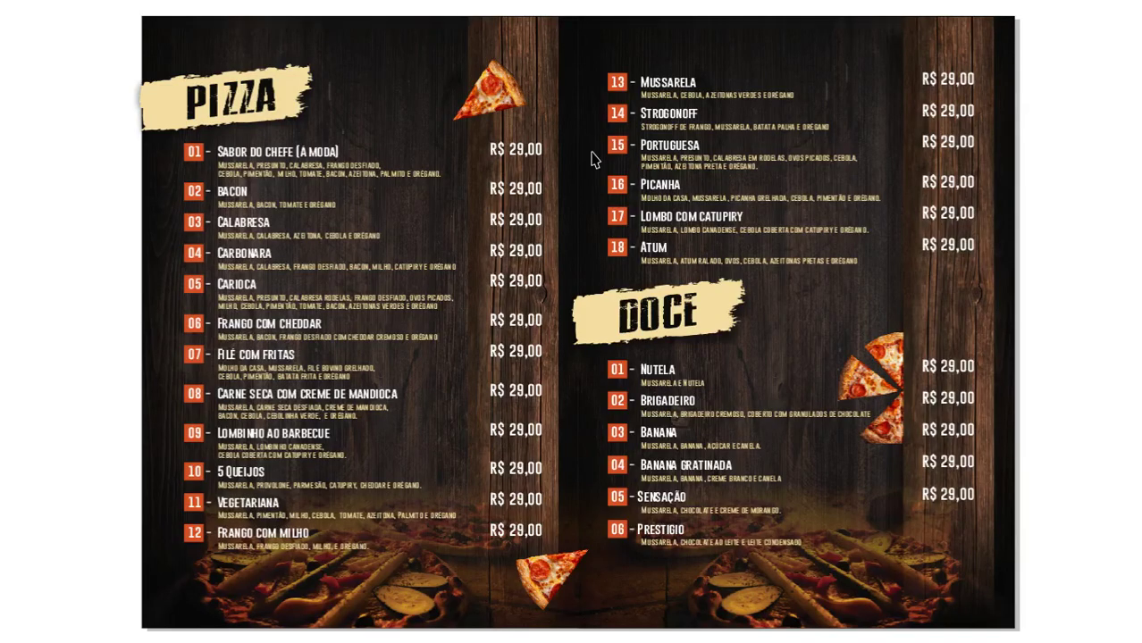
{"action": "key", "text": "Print"}
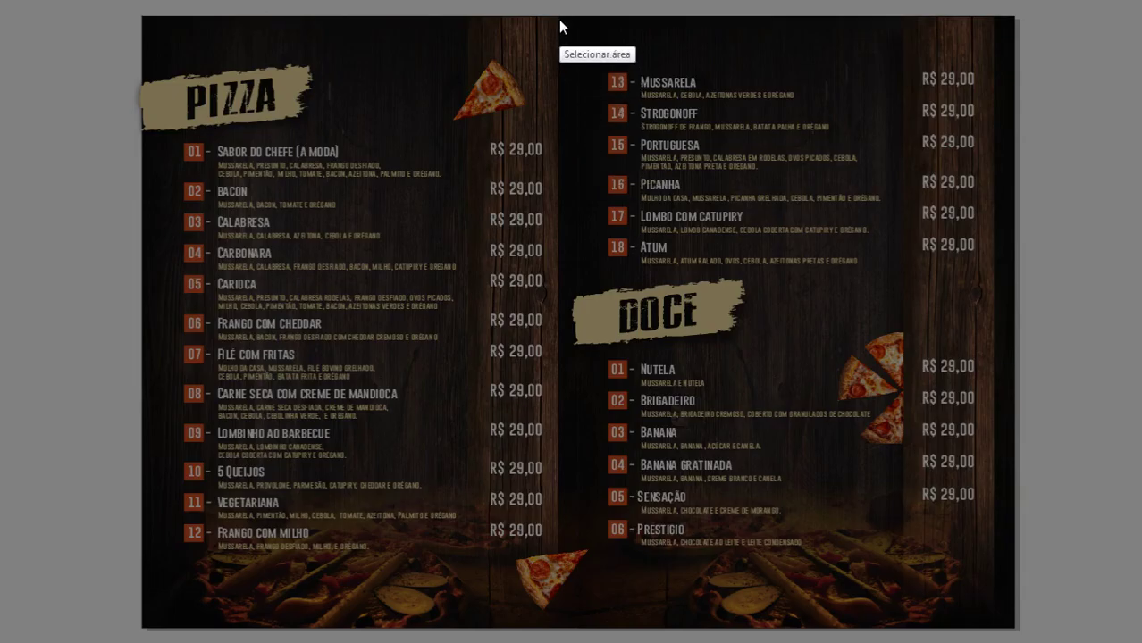
{"action": "left_click_drag", "start_coordinate": [557, 17], "coordinate": [1014, 629]}
{"action": "key", "text": "ctrl+c"}
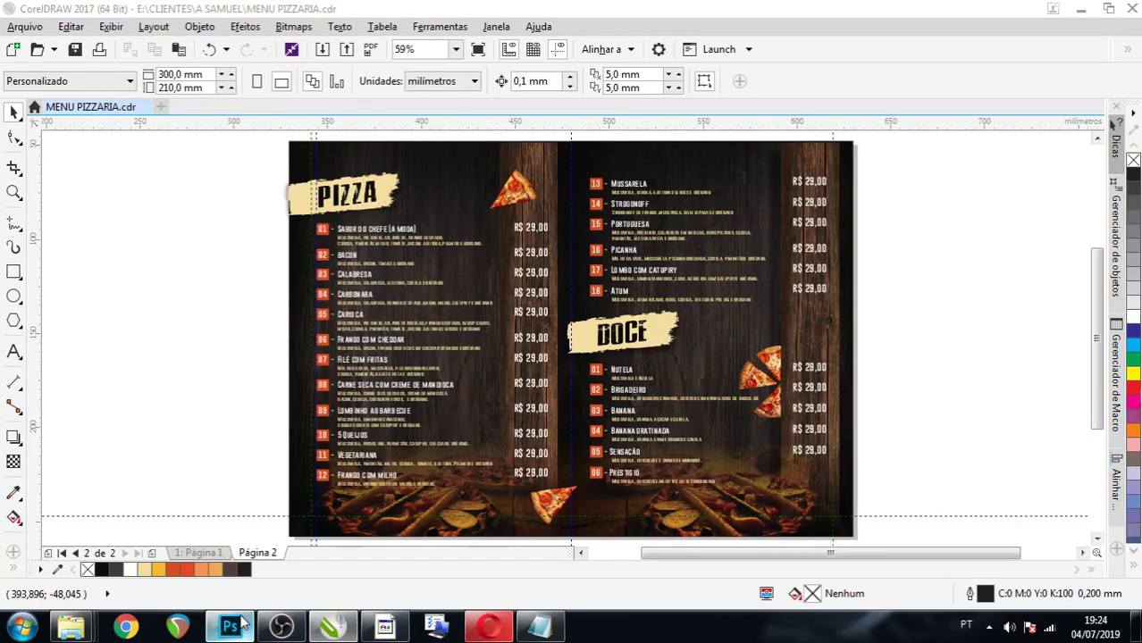
{"action": "left_click", "coordinate": [229, 627]}
Paste the captured DOCE menu page and scale it up to cover the red page.
{"action": "key", "text": "ctrl+v"}
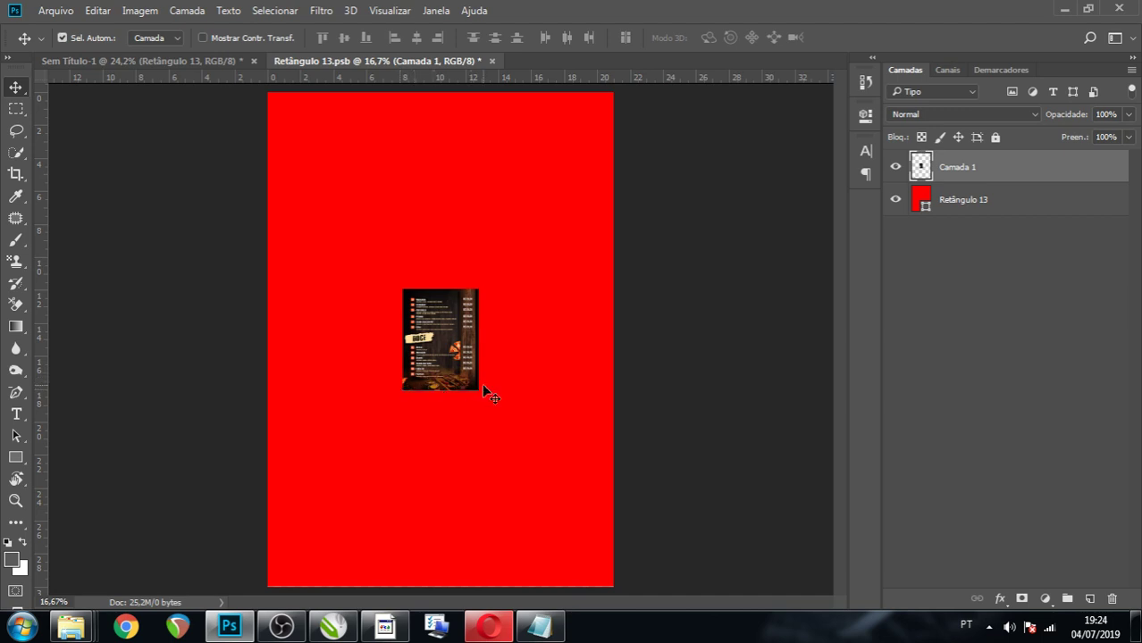
{"action": "key", "text": "ctrl+t"}
{"action": "left_click_drag", "start_coordinate": [478, 391], "coordinate": [644, 572]}
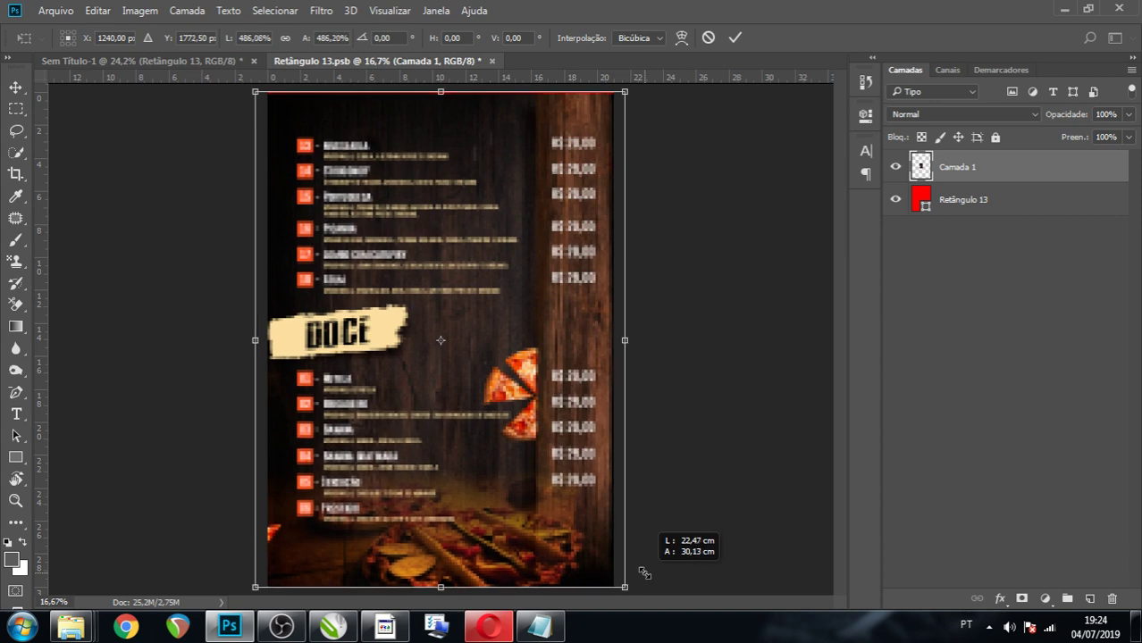
{"action": "left_click_drag", "start_coordinate": [644, 572], "coordinate": [651, 582]}
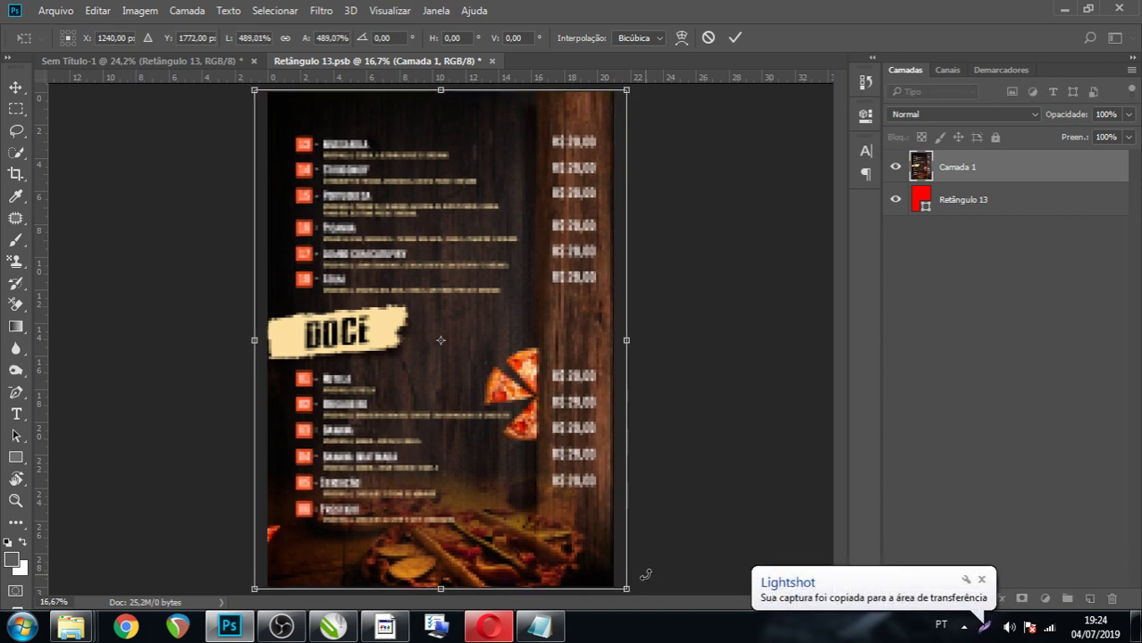
{"action": "key", "text": "Return"}
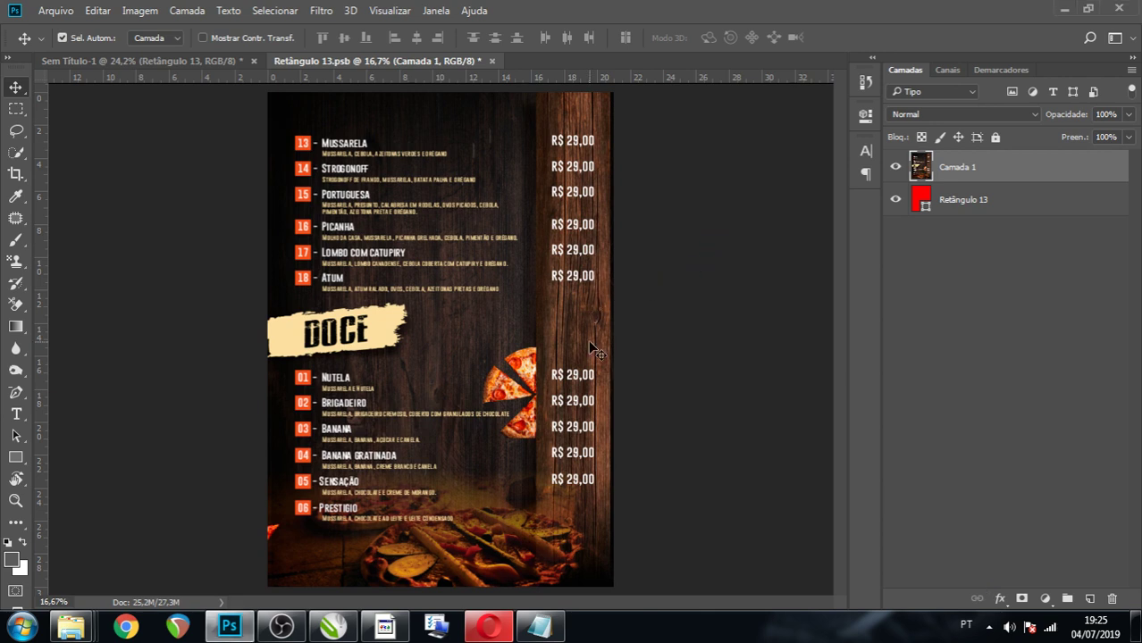
Nudge the menu page three steps right to cover the edge, then save the smart object.
{"action": "key", "text": "Right"}
{"action": "key", "text": "Right"}
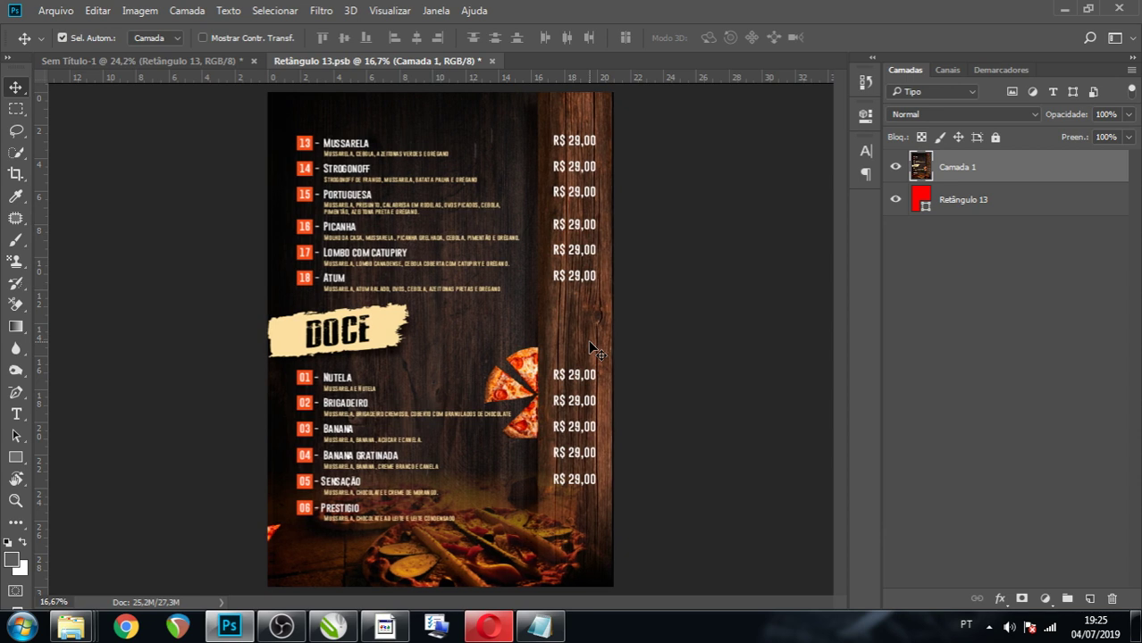
{"action": "key", "text": "Right"}
{"action": "key", "text": "Right"}
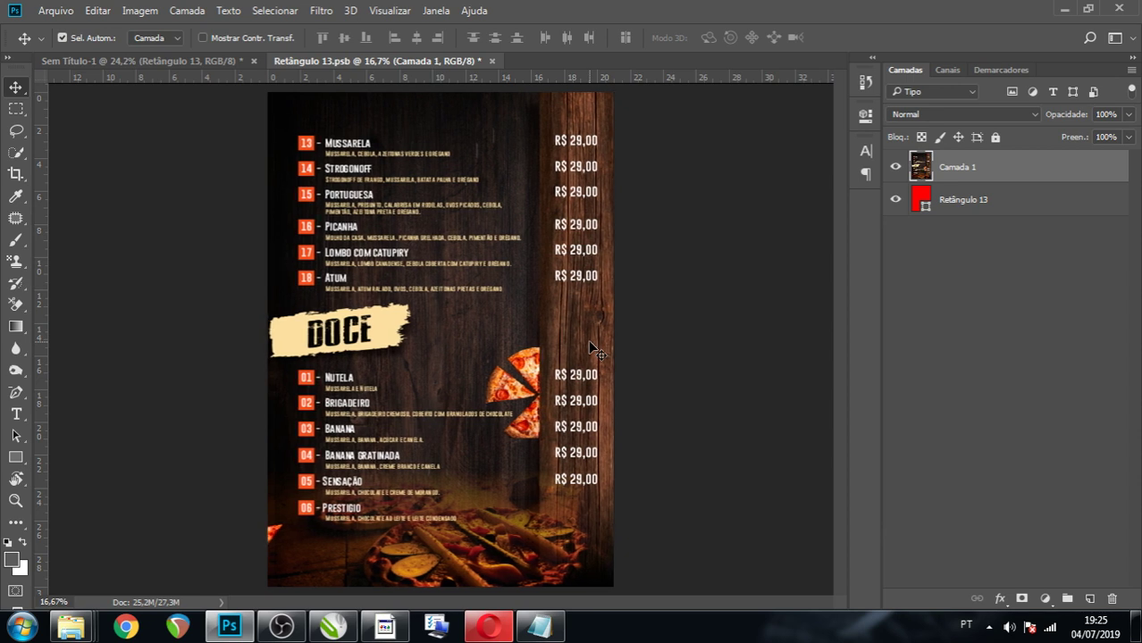
{"action": "key", "text": "Right"}
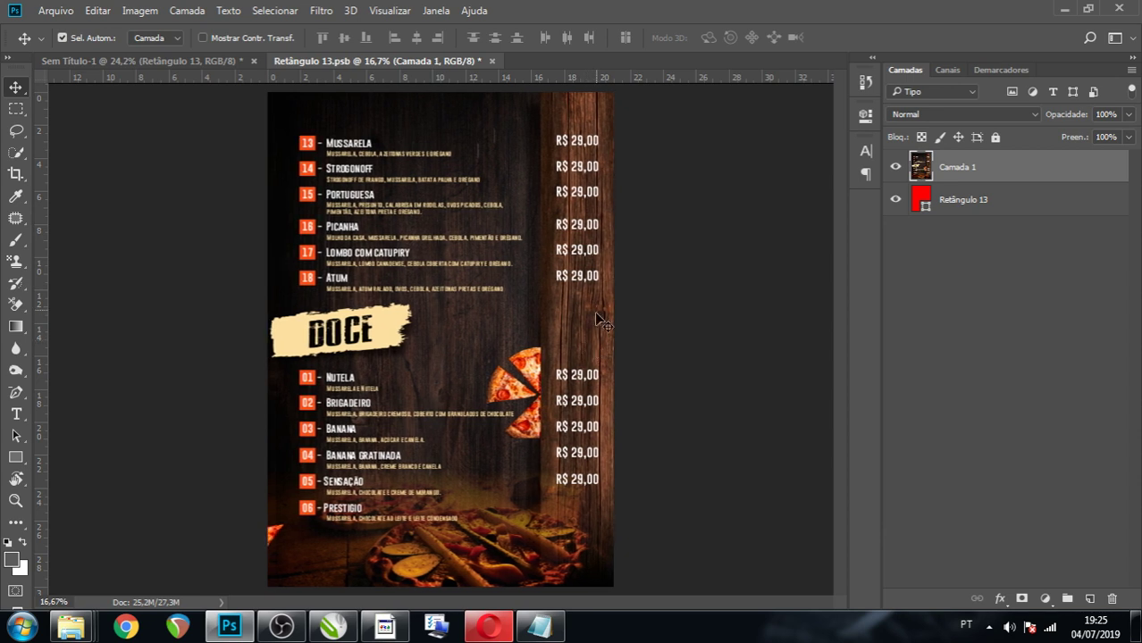
{"action": "key", "text": "ctrl+s"}
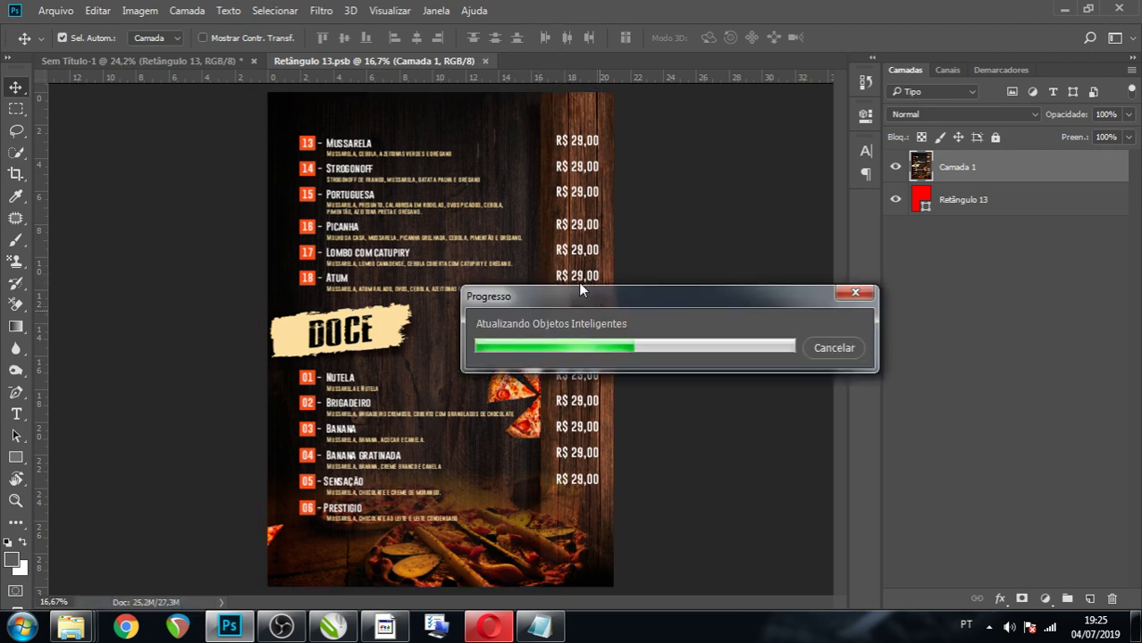
Close Retângulo 13.psb and set the Retângulo 13 layer's opacity to 92%.
{"action": "left_click", "coordinate": [485, 60]}
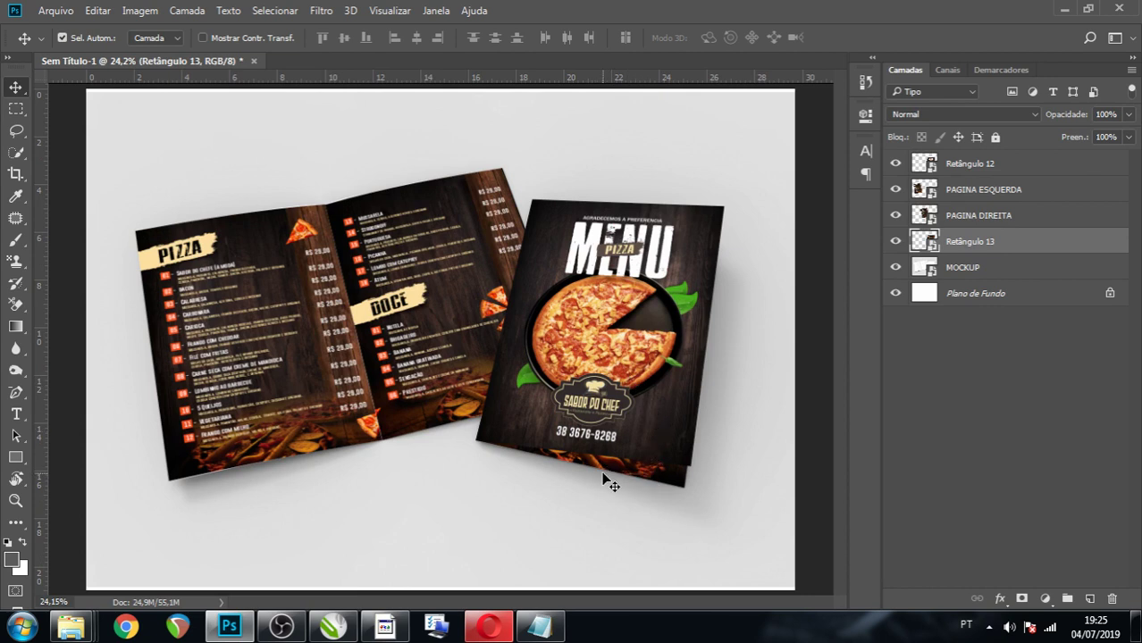
{"action": "left_click_drag", "start_coordinate": [1129, 115], "coordinate": [1108, 163]}
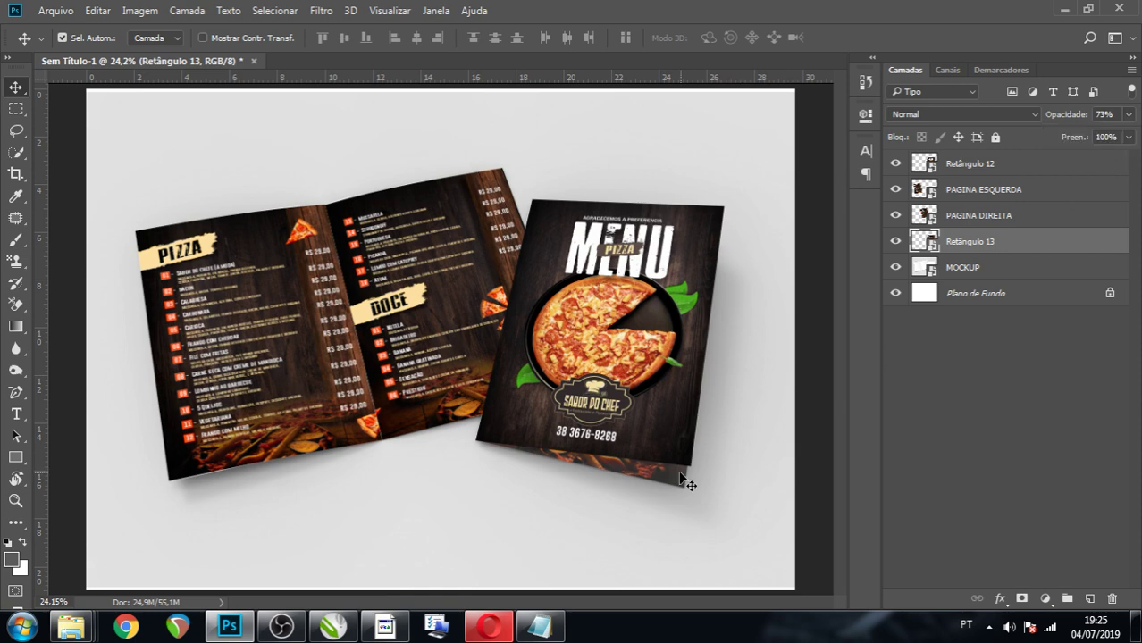
{"action": "scroll", "coordinate": [682, 480], "scroll_direction": "up", "scroll_amount": 2}
{"action": "scroll", "coordinate": [676, 478], "scroll_direction": "up", "scroll_amount": 1}
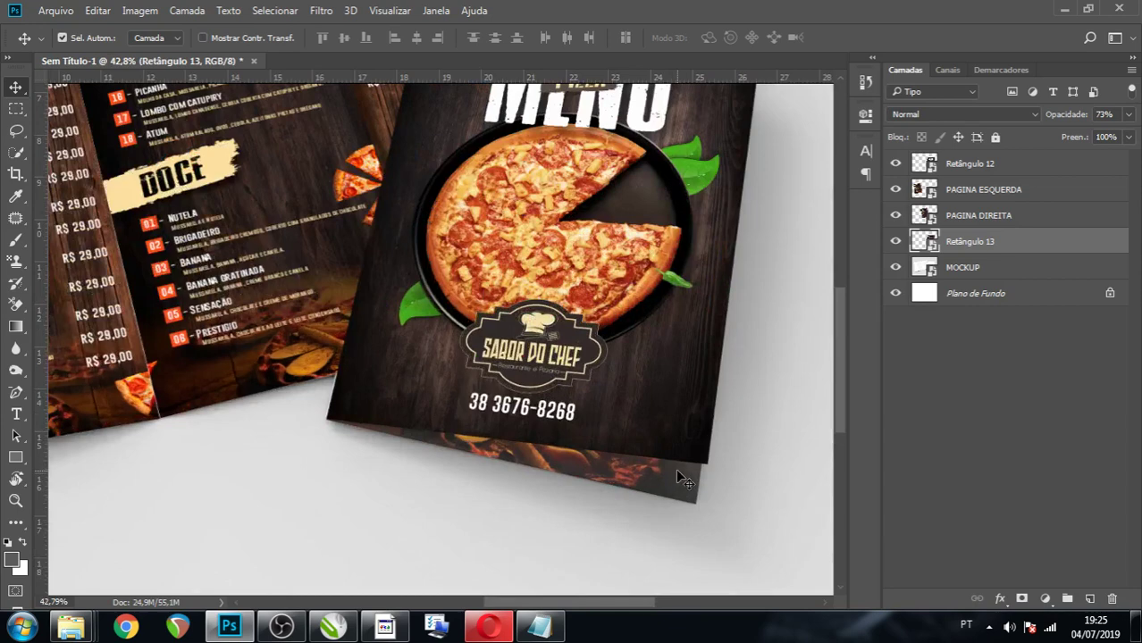
{"action": "left_click", "coordinate": [1128, 114]}
{"action": "left_click_drag", "start_coordinate": [1108, 134], "coordinate": [1127, 149]}
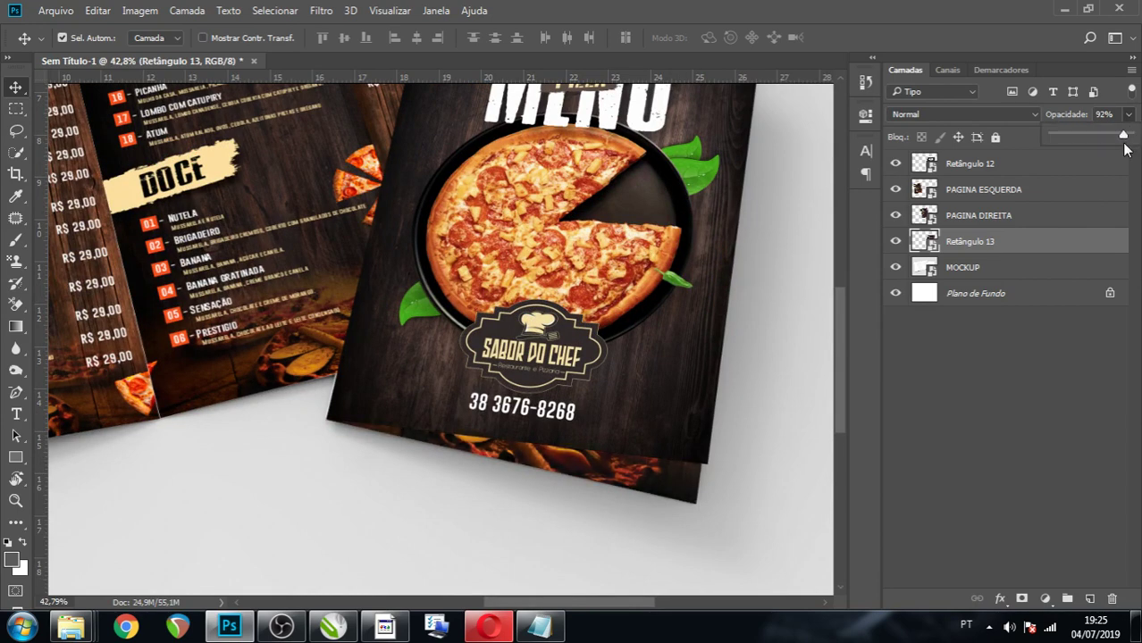
{"action": "left_click_drag", "start_coordinate": [1127, 149], "coordinate": [1126, 150]}
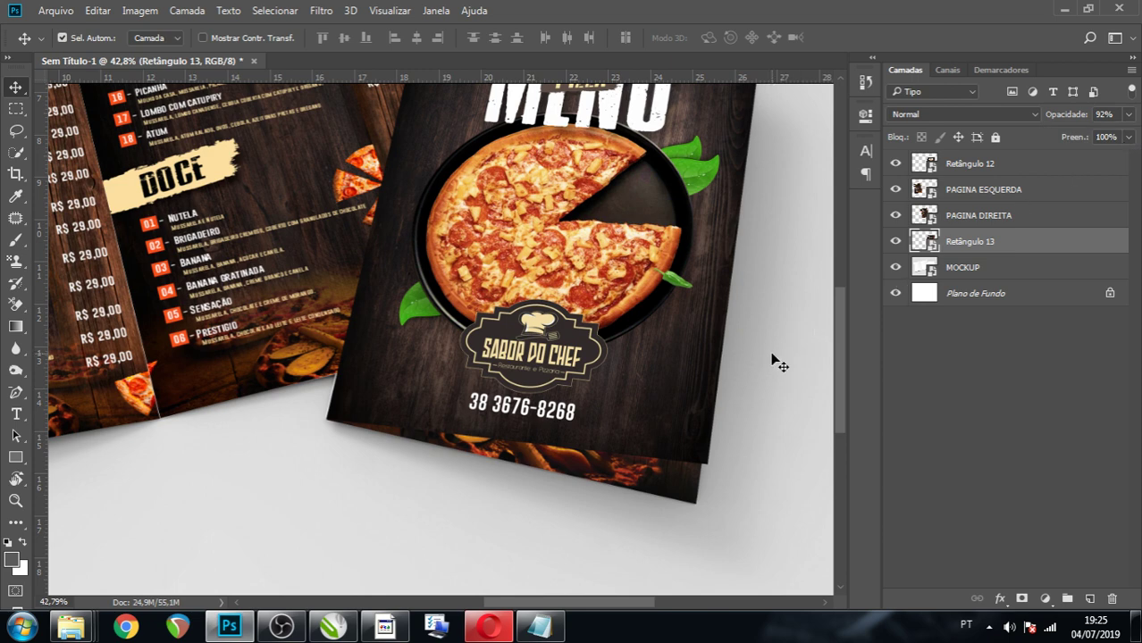
Zoom to fit the mockup and toggle Retângulo 13's visibility off and on to compare.
{"action": "key", "text": "ctrl+0"}
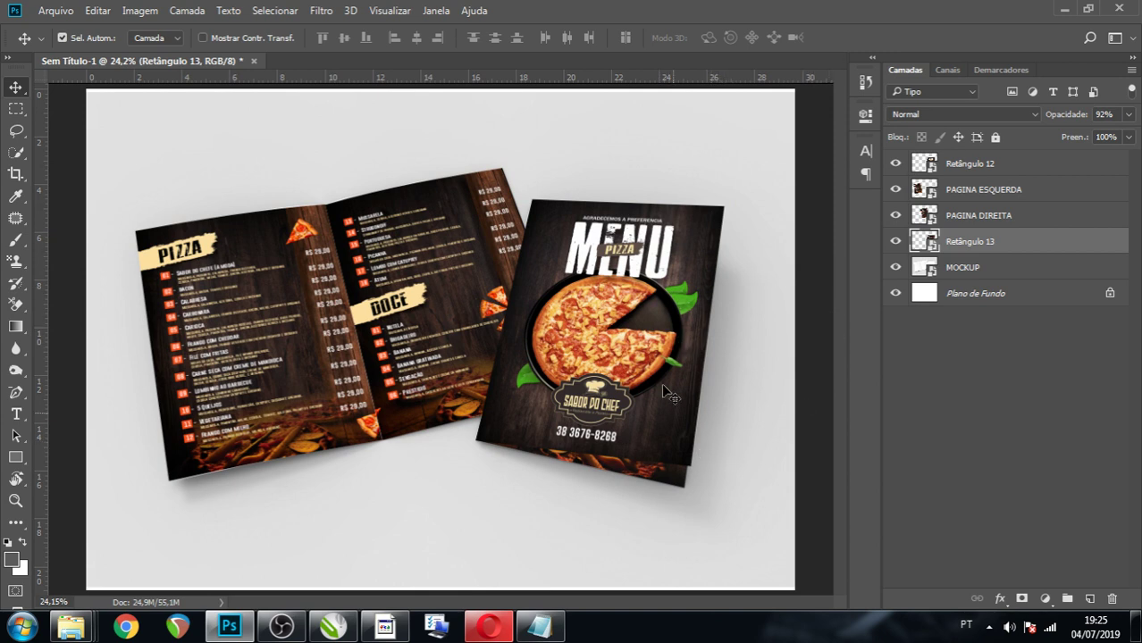
{"action": "left_click", "coordinate": [896, 242]}
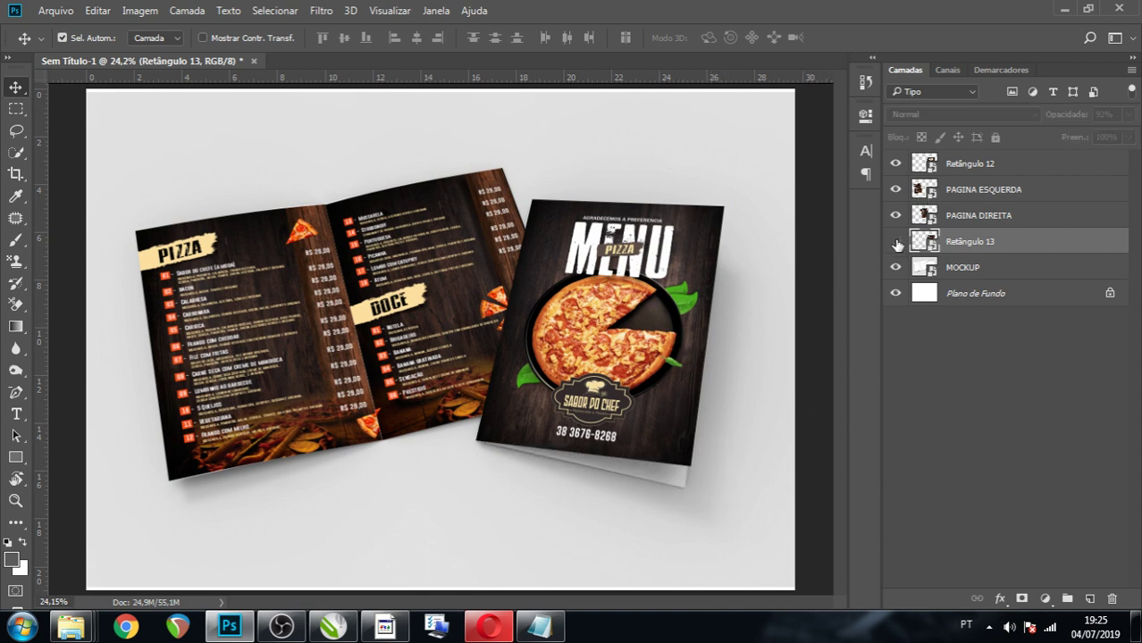
{"action": "left_click", "coordinate": [897, 241]}
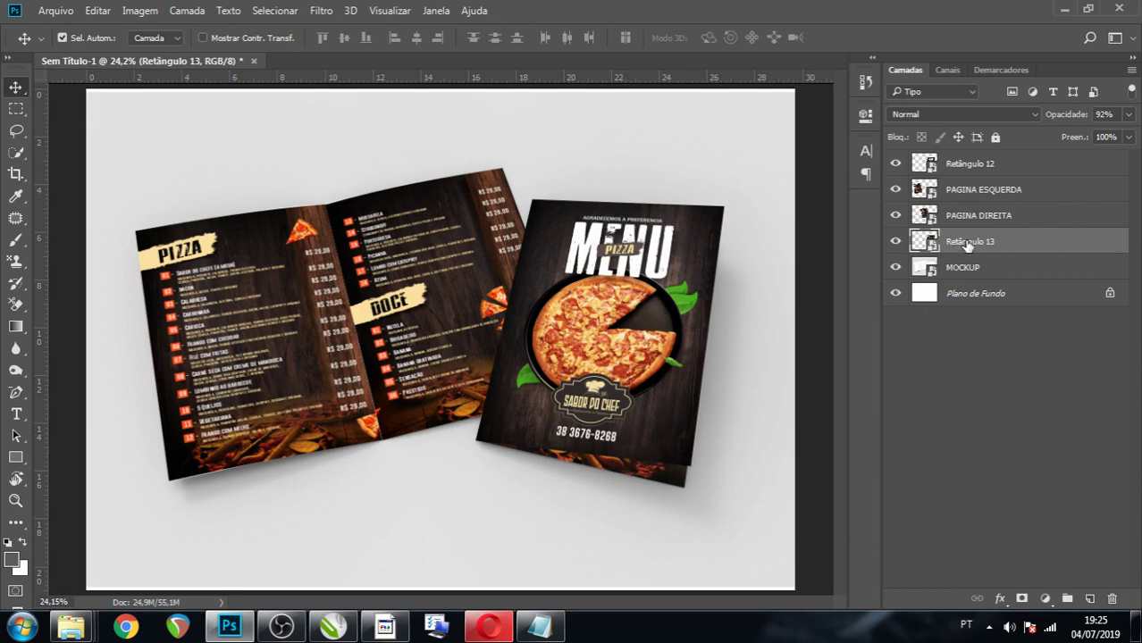
Create the new empty layer Camada 1 above Retângulo 13.
{"action": "key", "text": "ctrl"}
{"action": "key", "text": "ctrl+shift+n"}
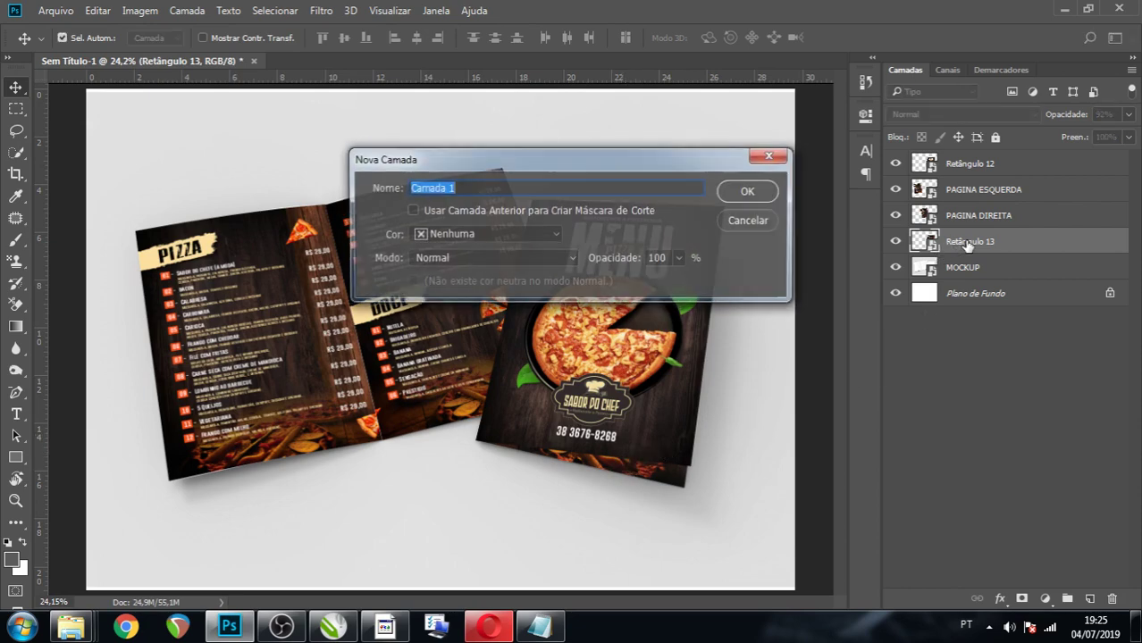
{"action": "key", "text": "Return"}
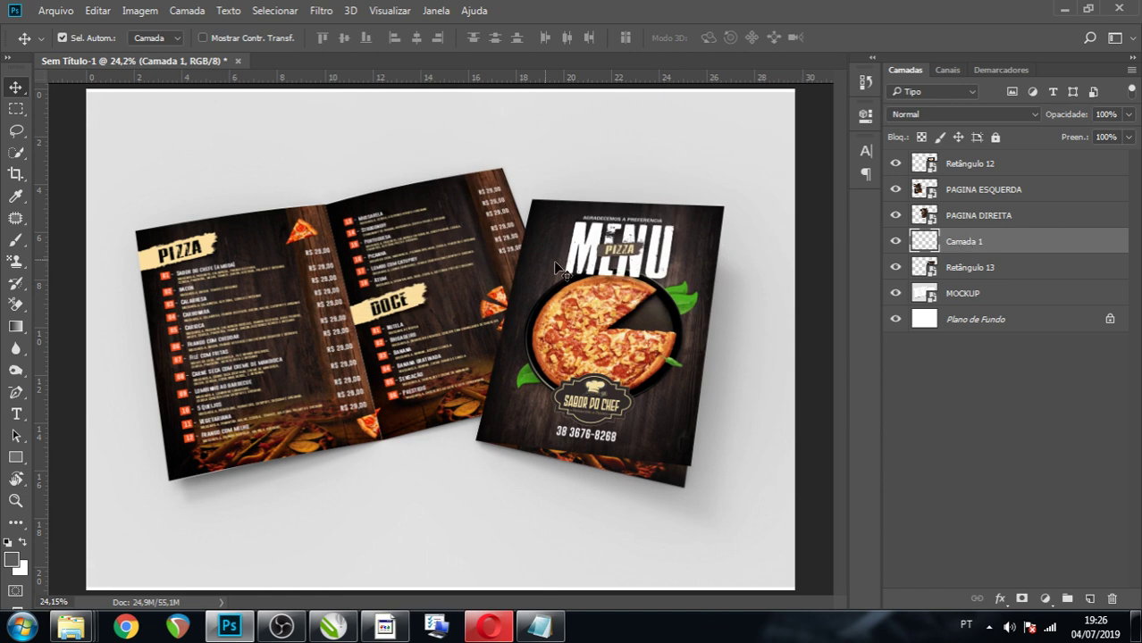
Set up a soft 268 px brush at 37% opacity.
{"action": "key", "text": "b"}
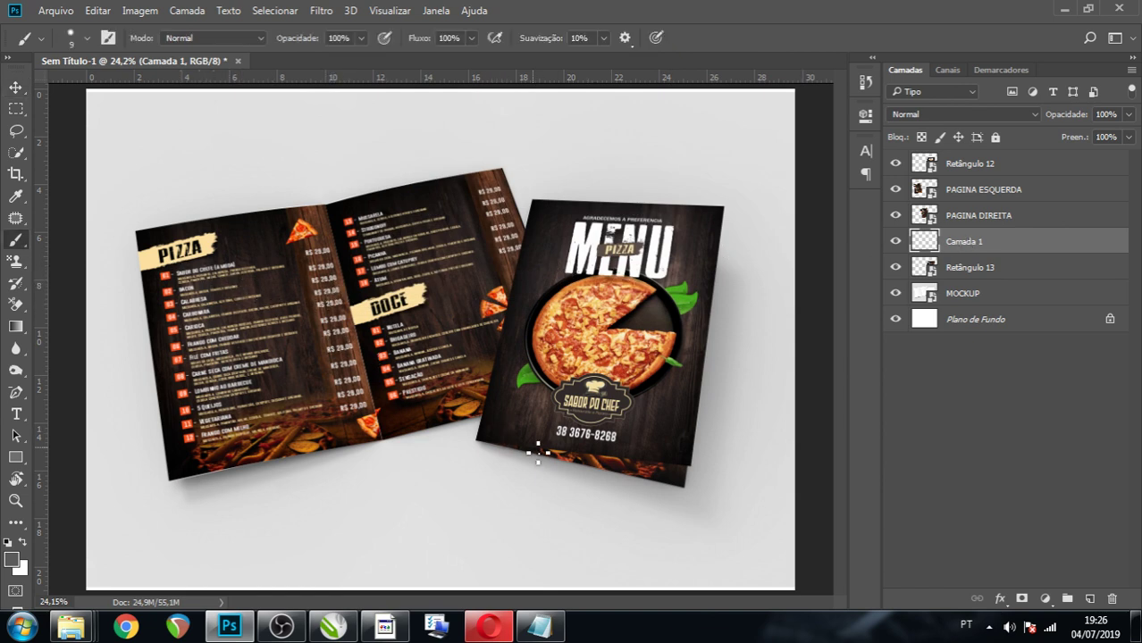
{"action": "right_click", "coordinate": [565, 455], "text": "alt"}
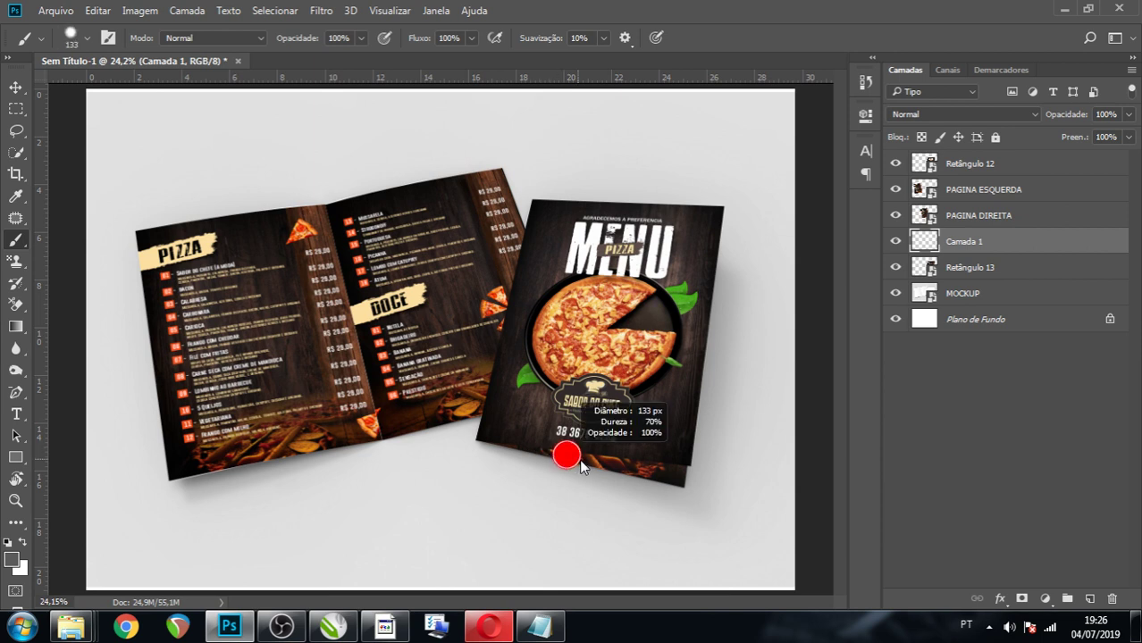
{"action": "left_click_drag", "start_coordinate": [581, 462], "coordinate": [618, 275]}
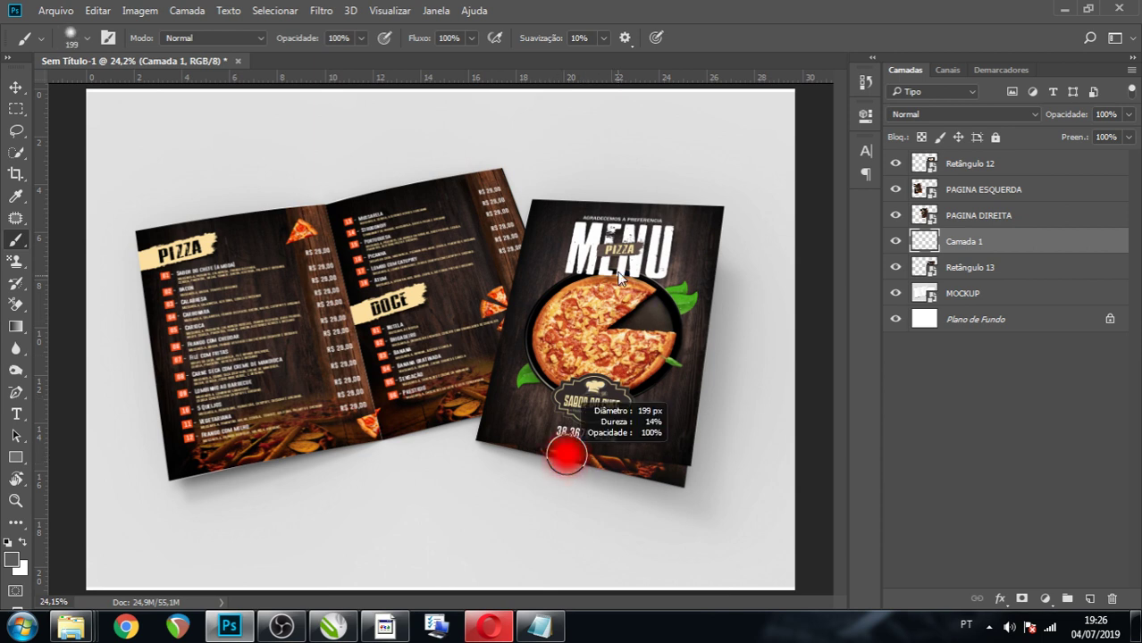
{"action": "scroll", "coordinate": [648, 450], "scroll_direction": "up", "scroll_amount": 3}
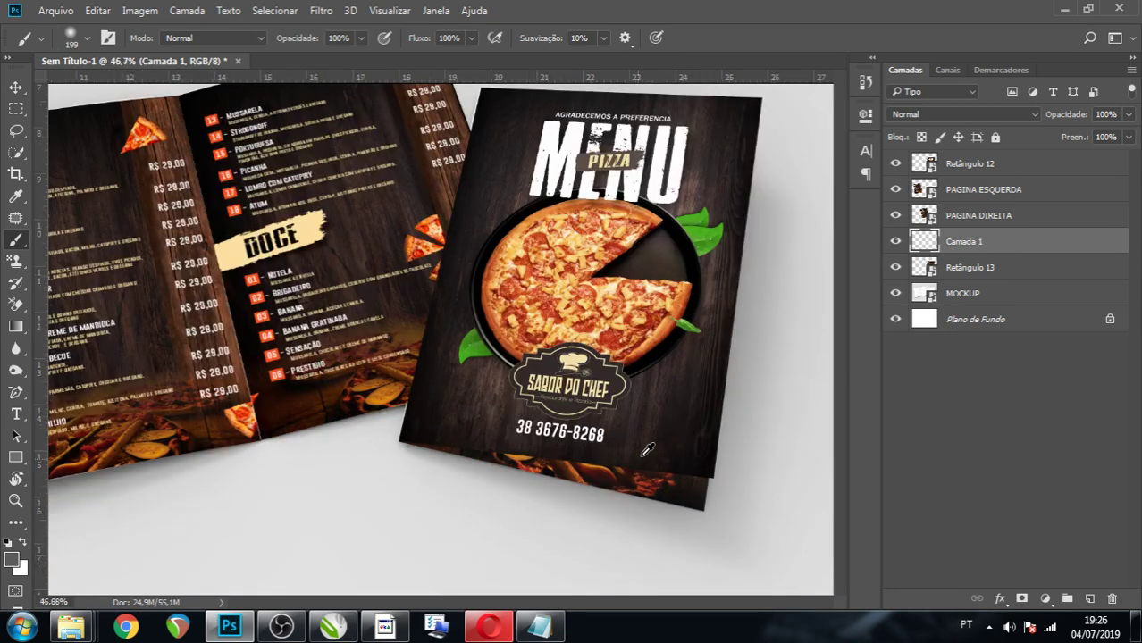
{"action": "scroll", "coordinate": [647, 450], "scroll_direction": "up", "scroll_amount": 1}
{"action": "scroll", "coordinate": [637, 453], "scroll_direction": "up", "scroll_amount": 1}
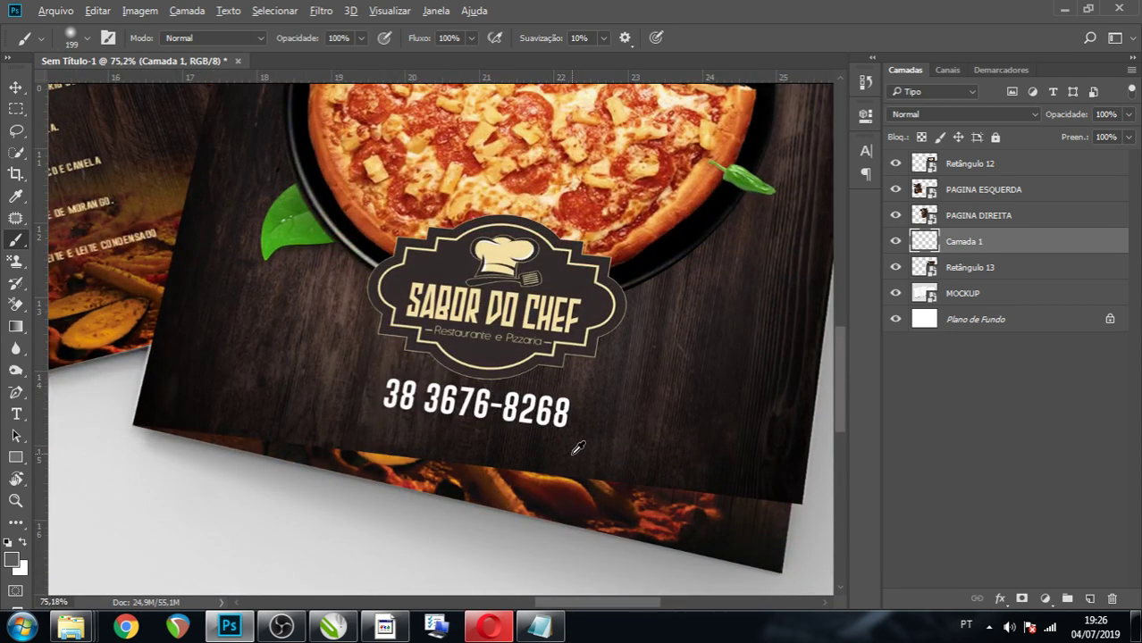
{"action": "left_click_drag", "start_coordinate": [536, 478], "coordinate": [551, 476]}
{"action": "left_click", "coordinate": [360, 40]}
{"action": "left_click_drag", "start_coordinate": [324, 83], "coordinate": [312, 84]}
Load Retângulo 13's card shape as a selection, then deselect it.
{"action": "left_click", "coordinate": [924, 268], "text": "ctrl"}
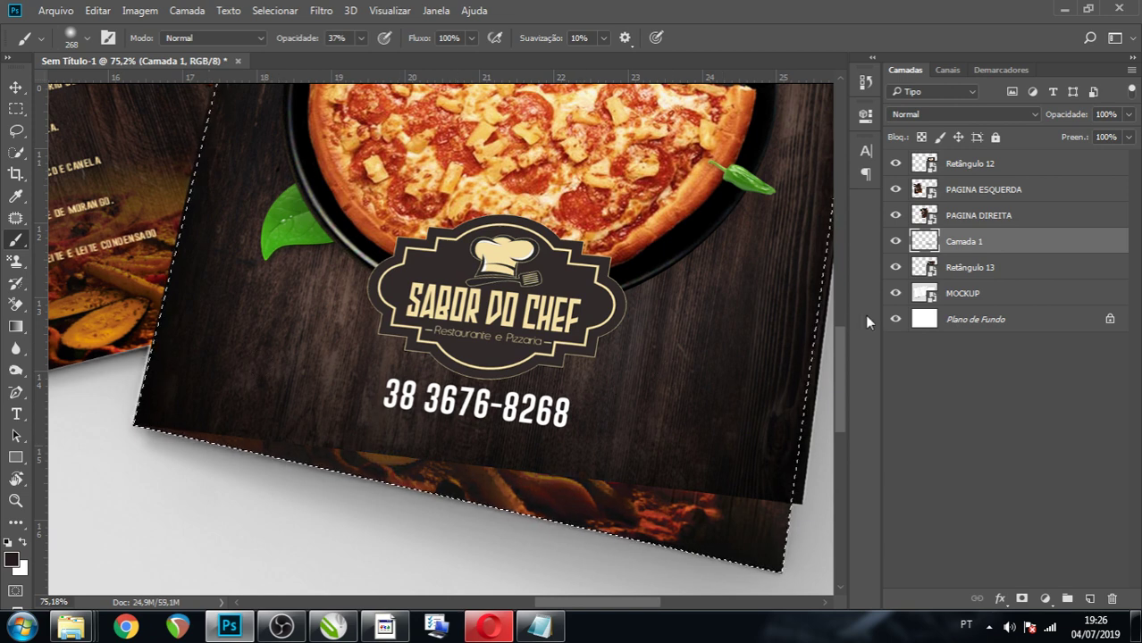
{"action": "key", "text": "ctrl+d"}
{"action": "scroll", "coordinate": [802, 320], "scroll_direction": "down", "scroll_amount": 5}
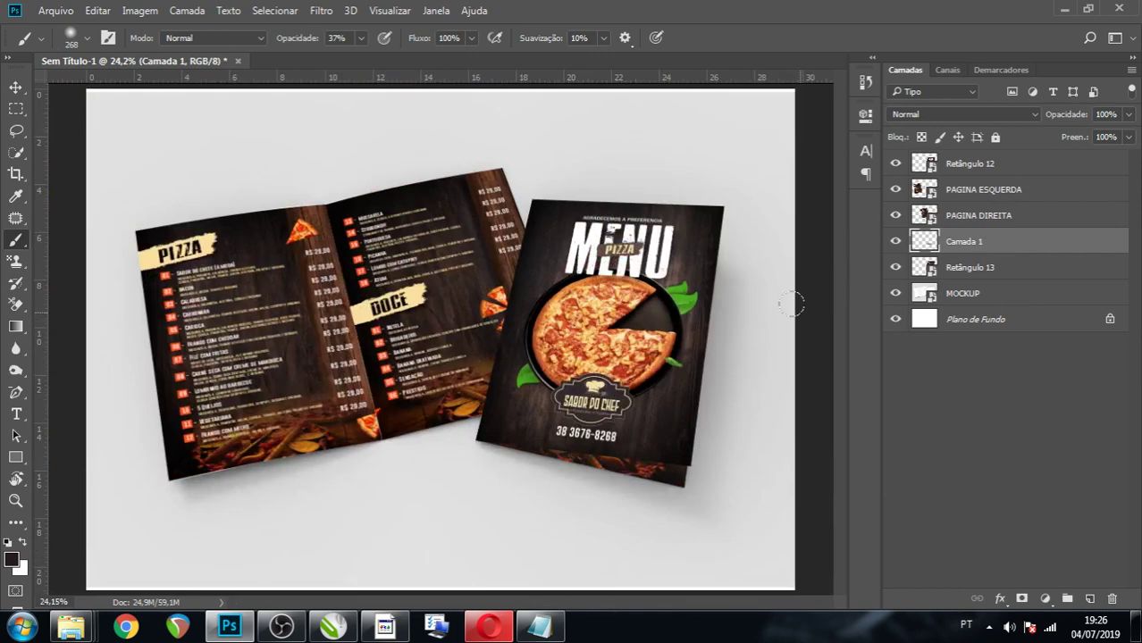
With the Move tool, make MOCKUP the active layer and turn its grey backdrop back on.
{"action": "left_click", "coordinate": [15, 87]}
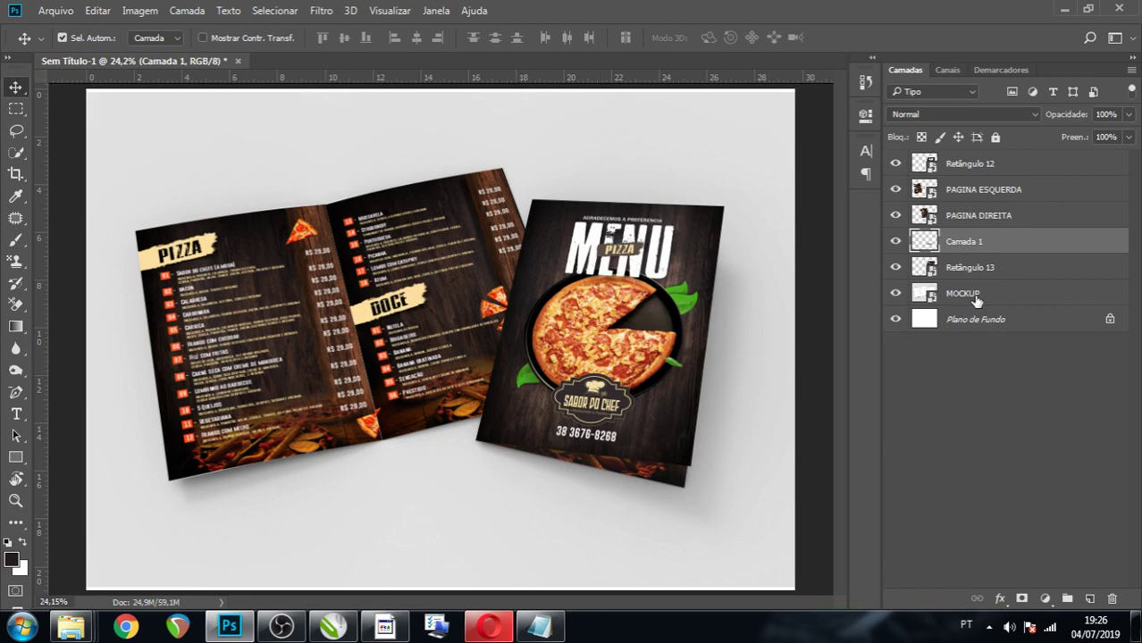
{"action": "left_click", "coordinate": [921, 294]}
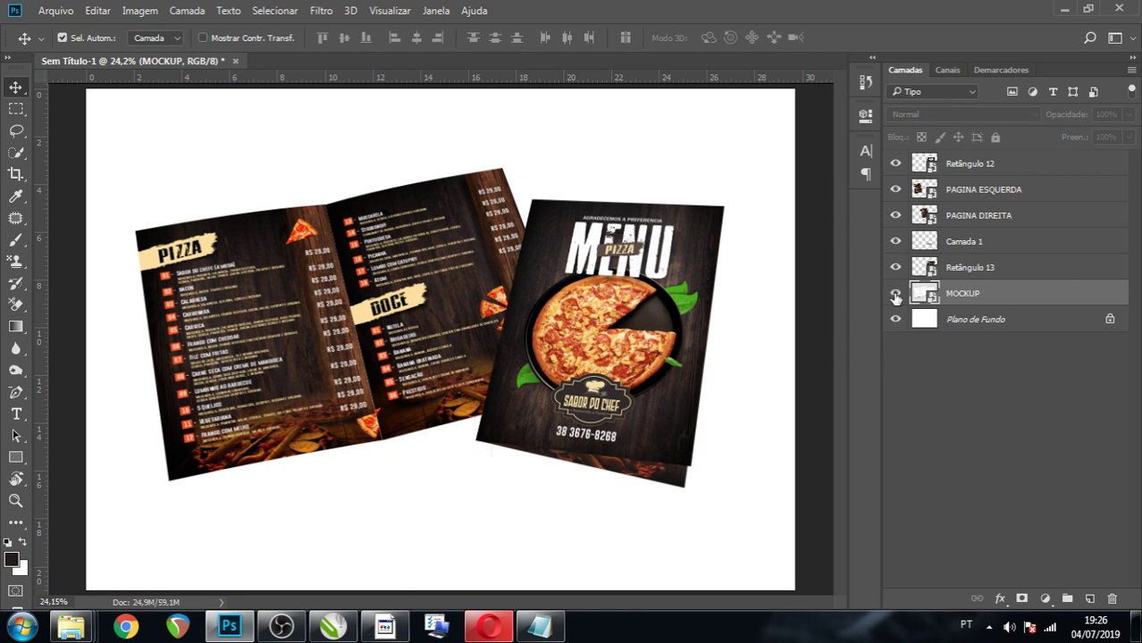
{"action": "left_click", "coordinate": [896, 296]}
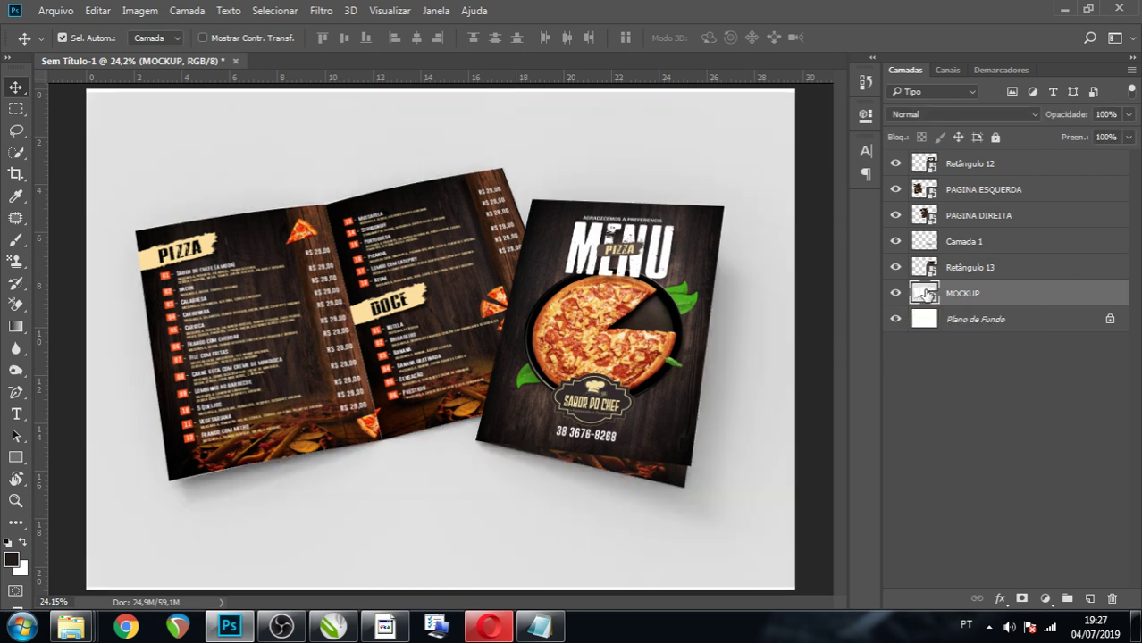
Add a solid colour fill layer above MOCKUP at 53% opacity.
{"action": "left_click", "coordinate": [1046, 598]}
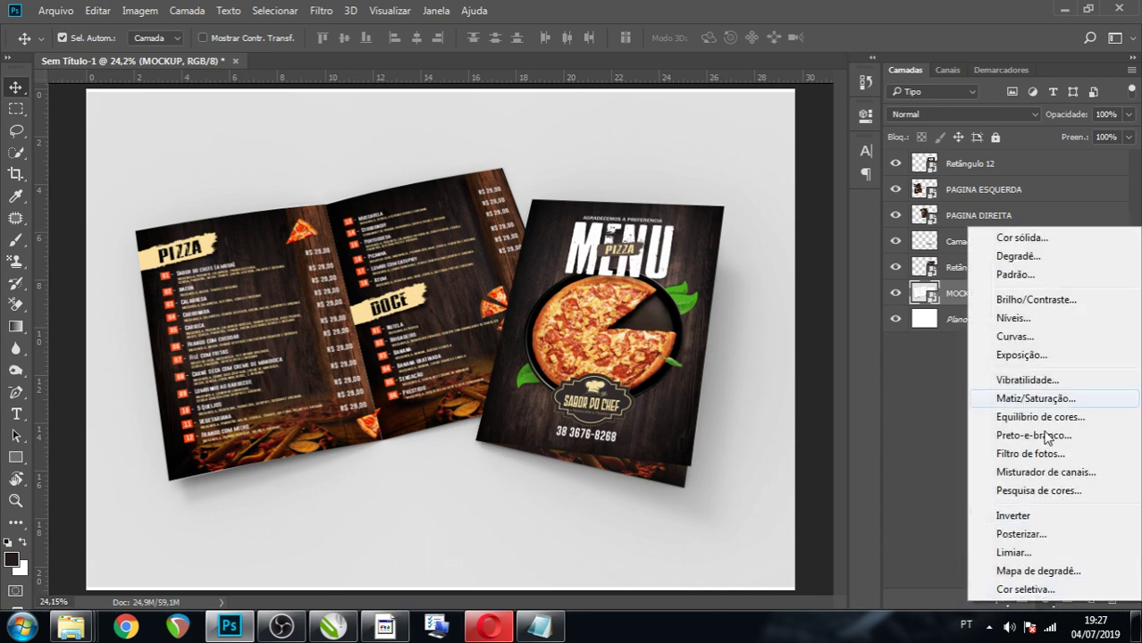
{"action": "left_click", "coordinate": [1022, 239]}
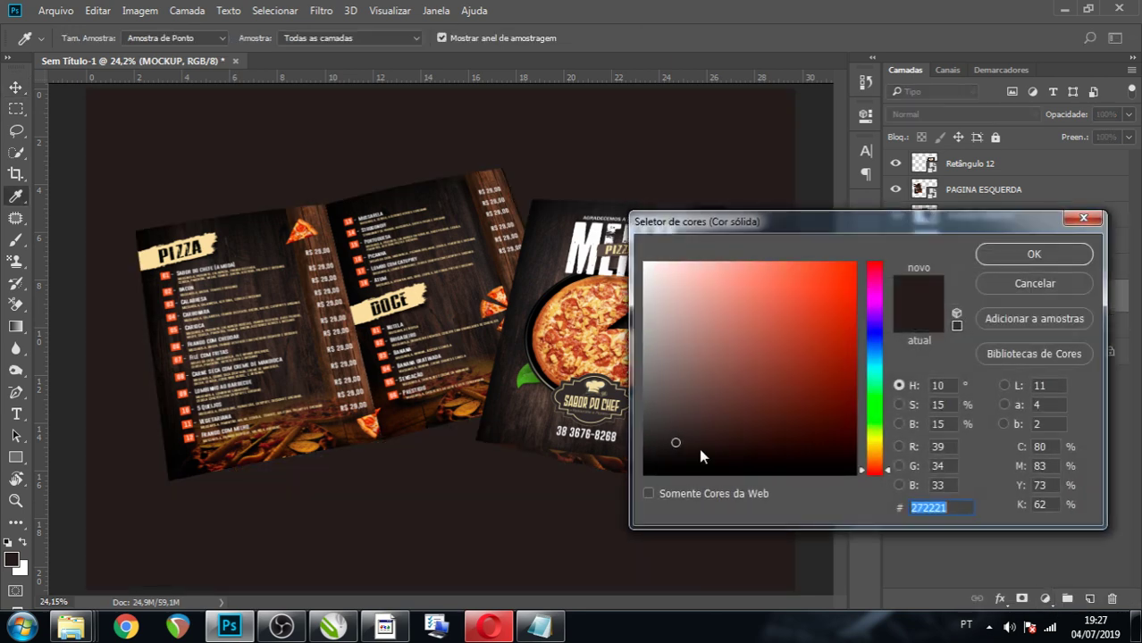
{"action": "left_click_drag", "start_coordinate": [721, 217], "coordinate": [597, 219]}
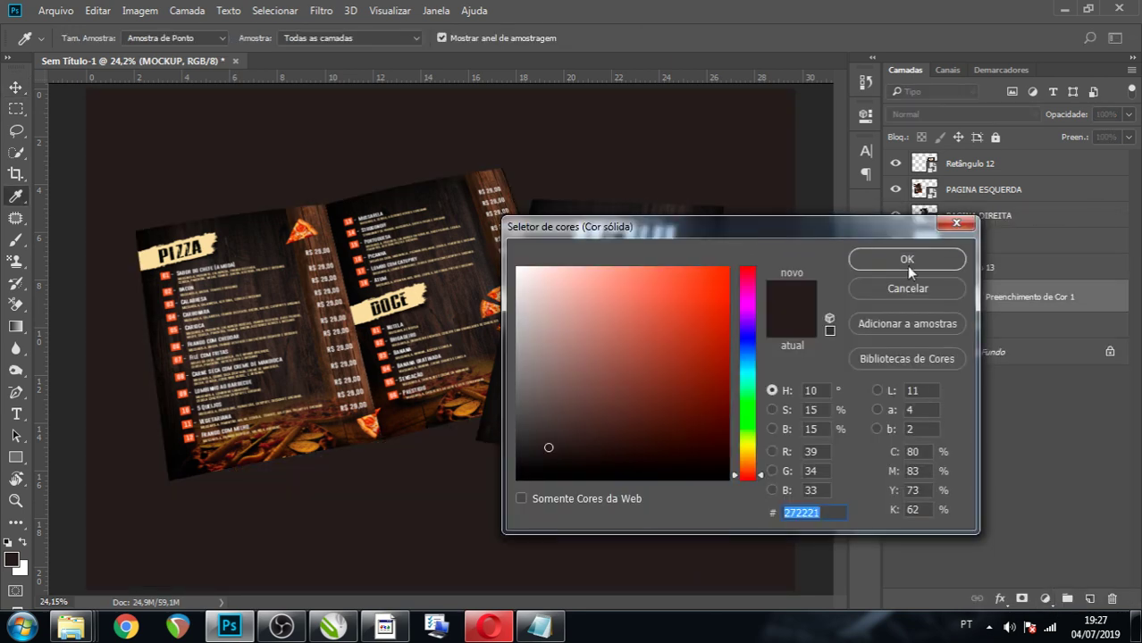
{"action": "left_click", "coordinate": [908, 258]}
{"action": "left_click_drag", "start_coordinate": [1129, 115], "coordinate": [1123, 147]}
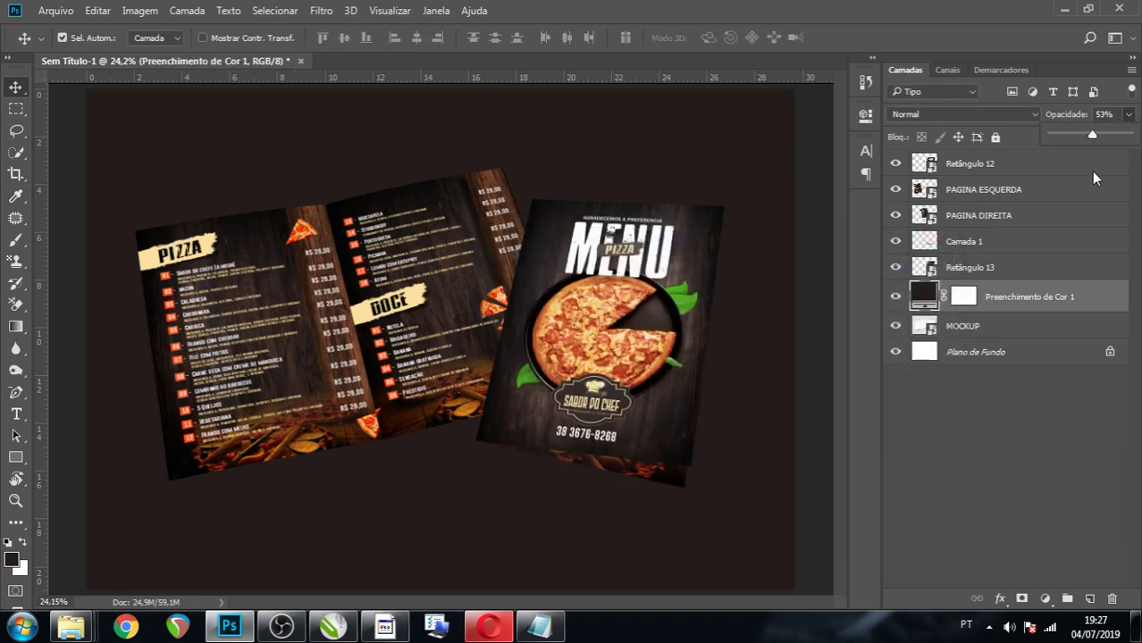
{"action": "left_click", "coordinate": [1092, 171]}
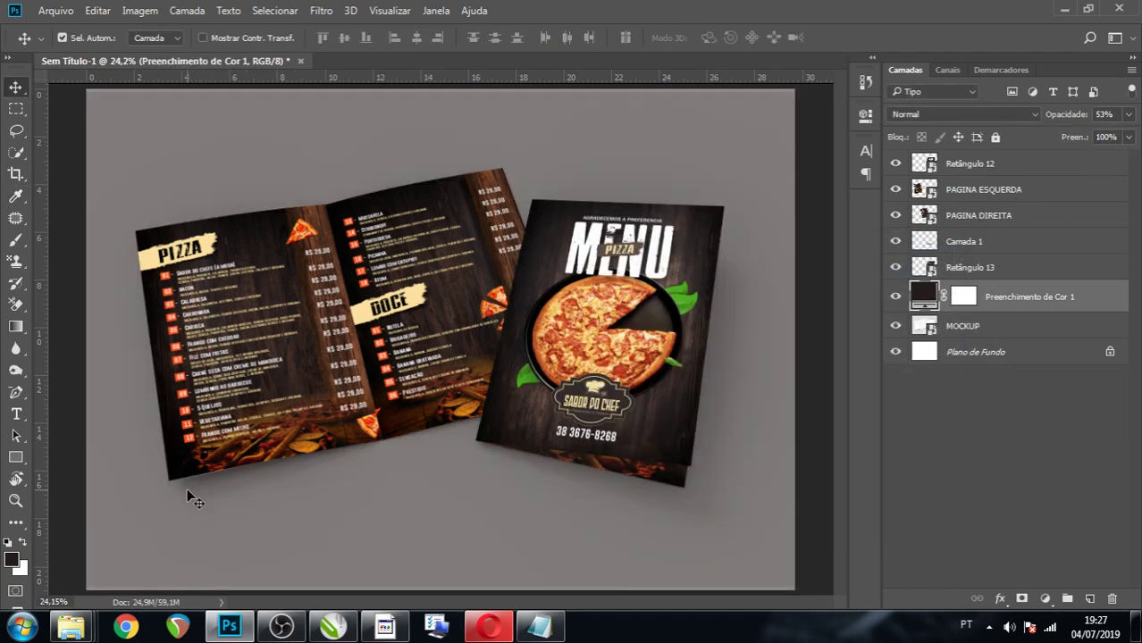
Reopen the fill's Color Picker and sample several tones from the pizza artwork.
{"action": "double_click", "coordinate": [918, 295]}
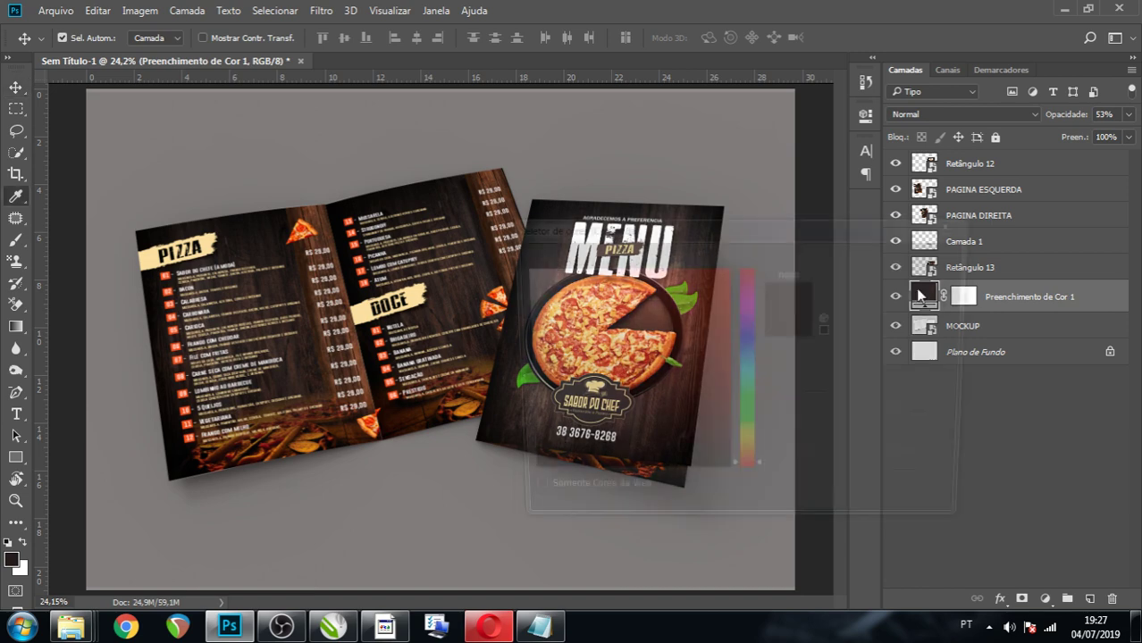
{"action": "key", "text": "Escape"}
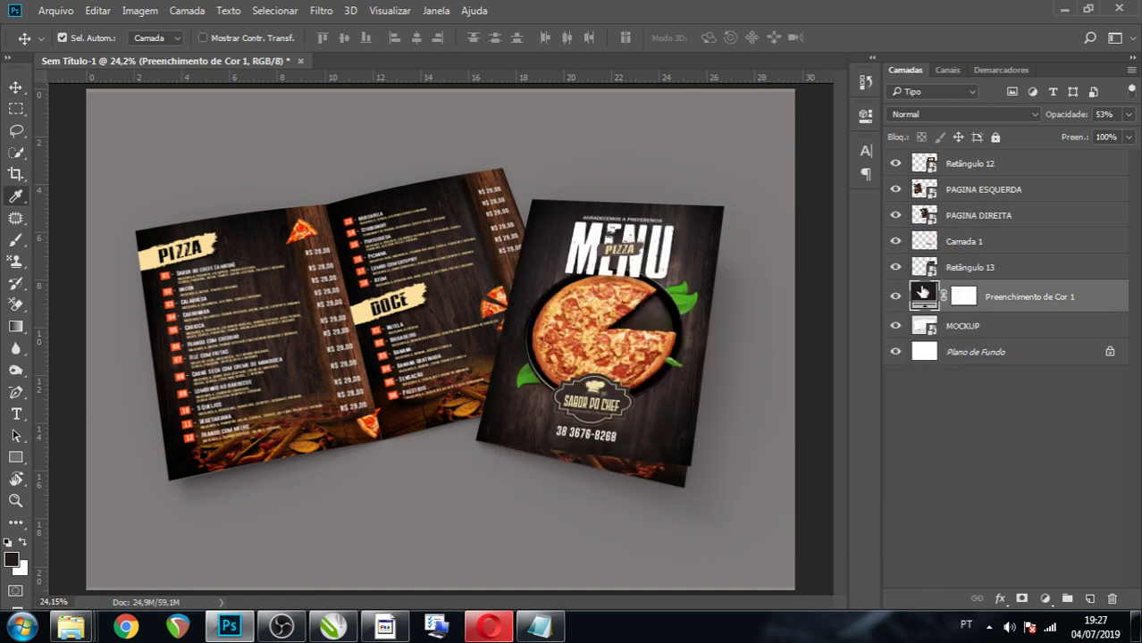
{"action": "double_click", "coordinate": [922, 293]}
{"action": "mouse_move", "coordinate": [722, 221]}
{"action": "left_mouse_down"}
{"action": "mouse_move", "coordinate": [870, 213]}
{"action": "mouse_move", "coordinate": [950, 182]}
{"action": "left_mouse_up"}
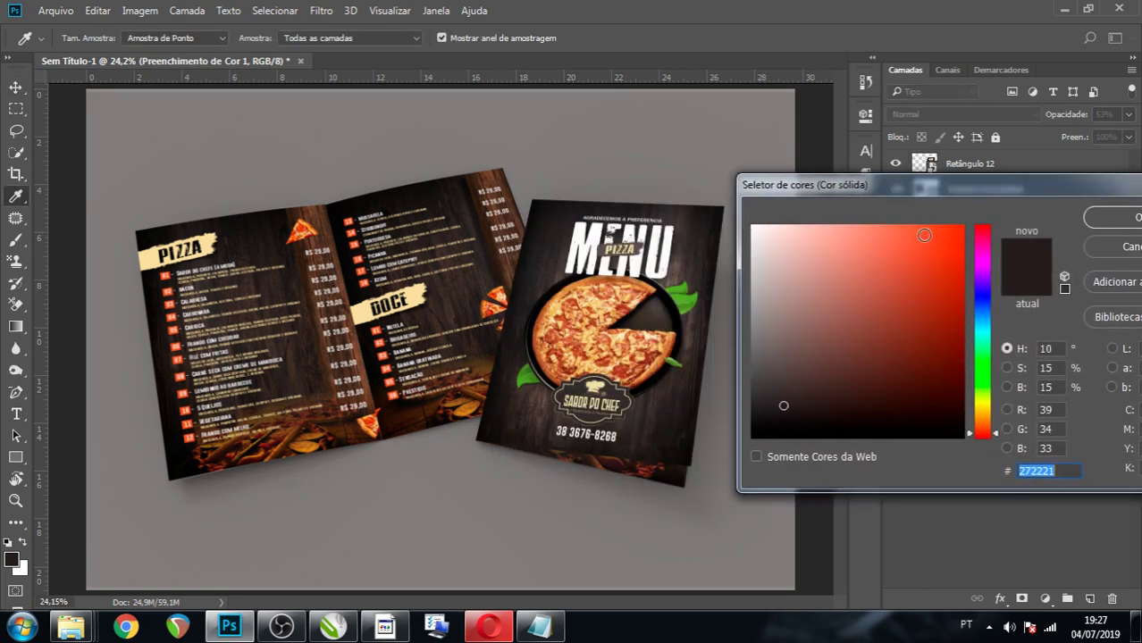
{"action": "left_click", "coordinate": [617, 295]}
{"action": "left_click", "coordinate": [597, 312]}
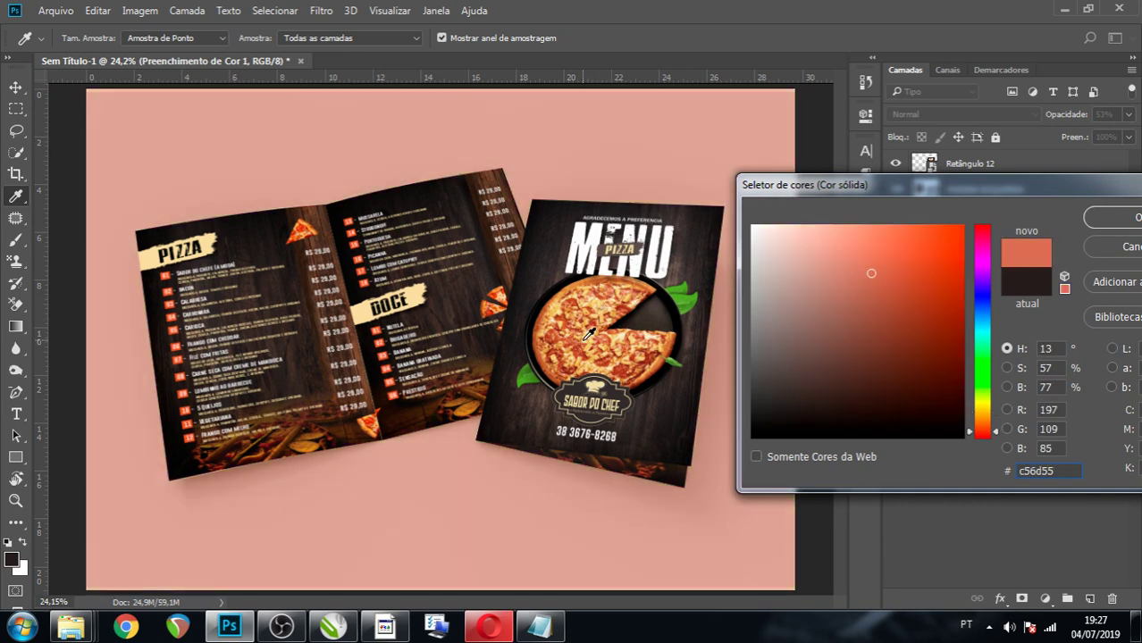
{"action": "left_click", "coordinate": [586, 334]}
{"action": "left_click", "coordinate": [581, 347]}
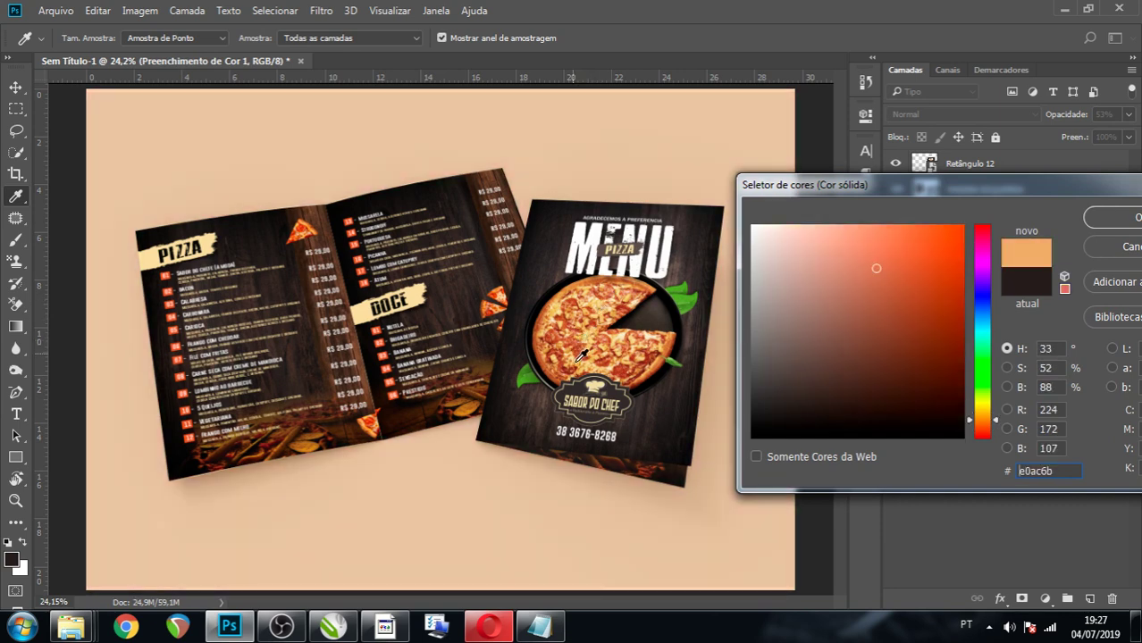
{"action": "left_click", "coordinate": [578, 363]}
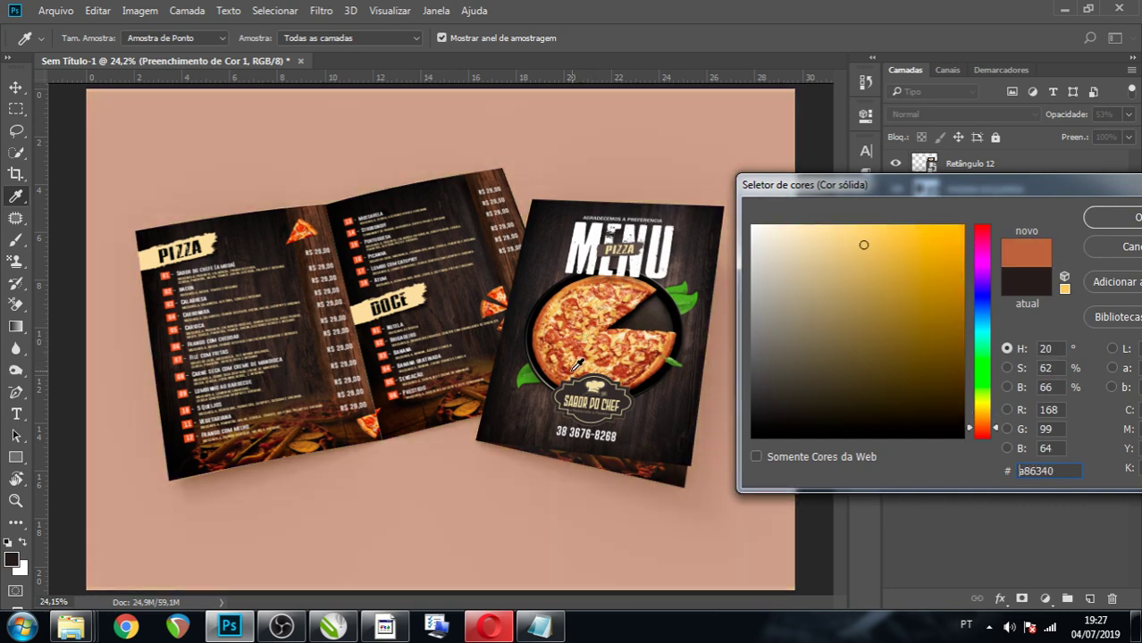
{"action": "left_click", "coordinate": [558, 350]}
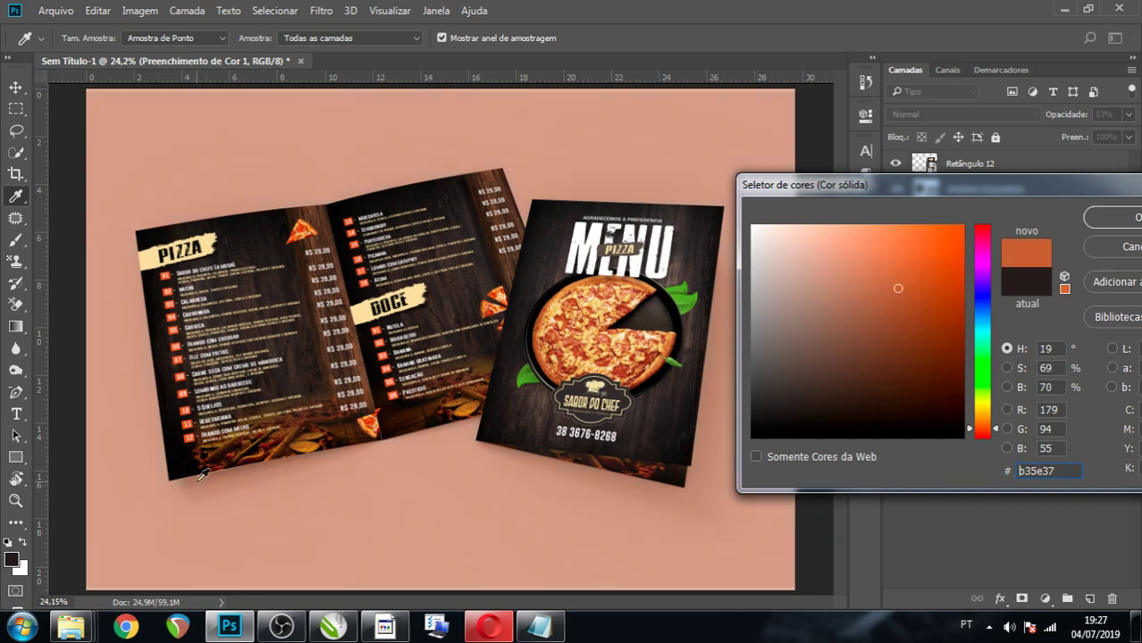
Set the fill colour to dark 0f1516 and hide the fill layer.
{"action": "left_click", "coordinate": [165, 289]}
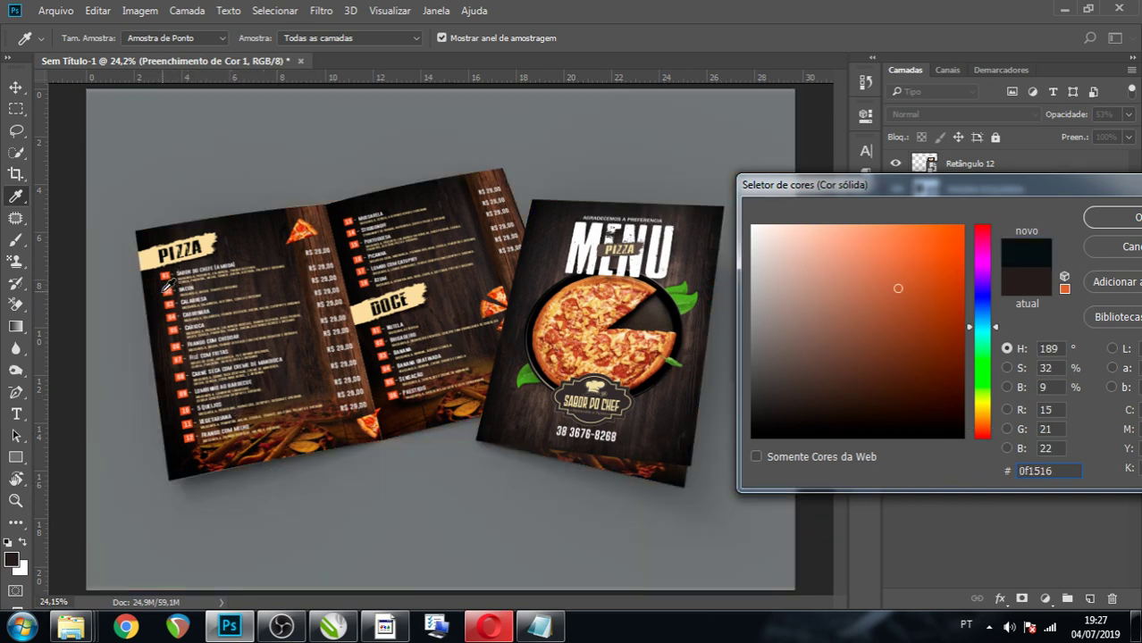
{"action": "left_click_drag", "start_coordinate": [920, 190], "coordinate": [688, 165]}
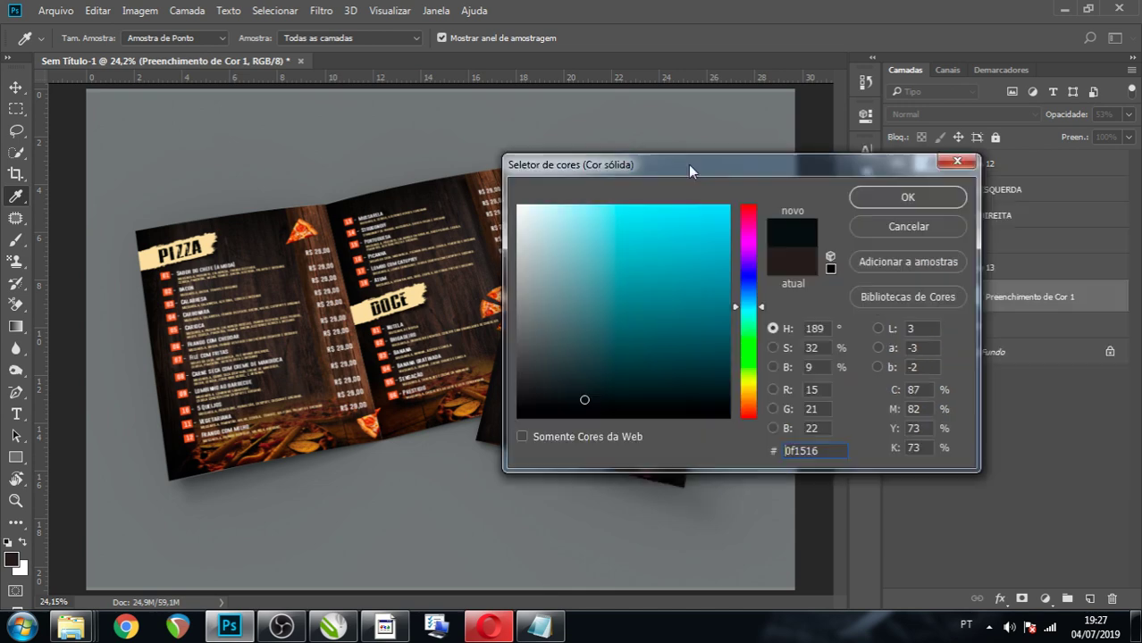
{"action": "left_click", "coordinate": [872, 194]}
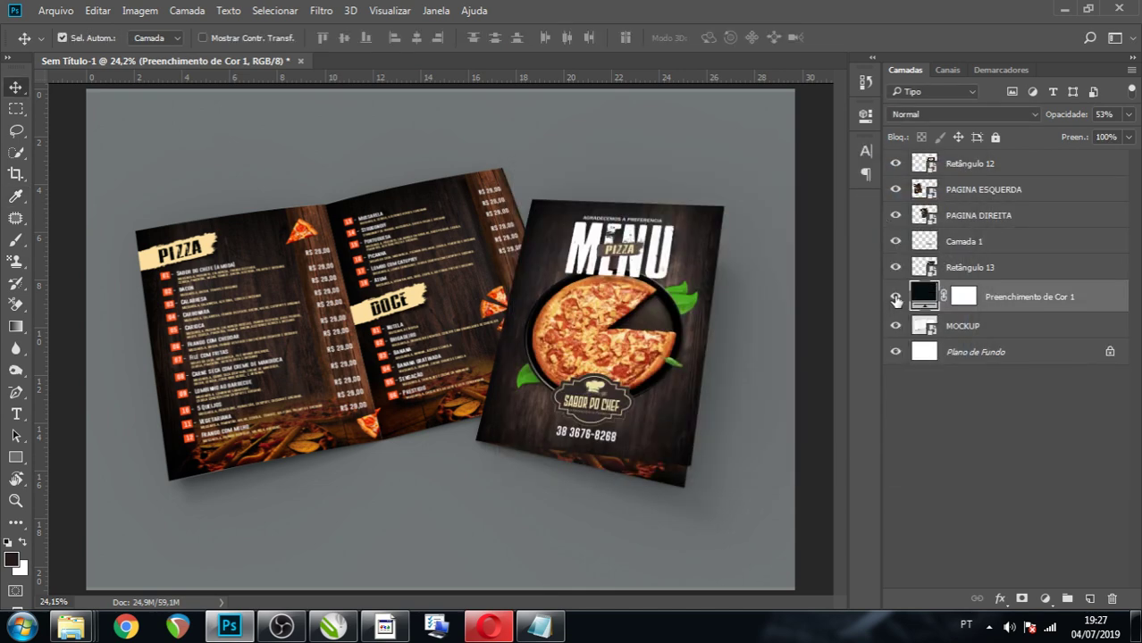
{"action": "left_click", "coordinate": [896, 296]}
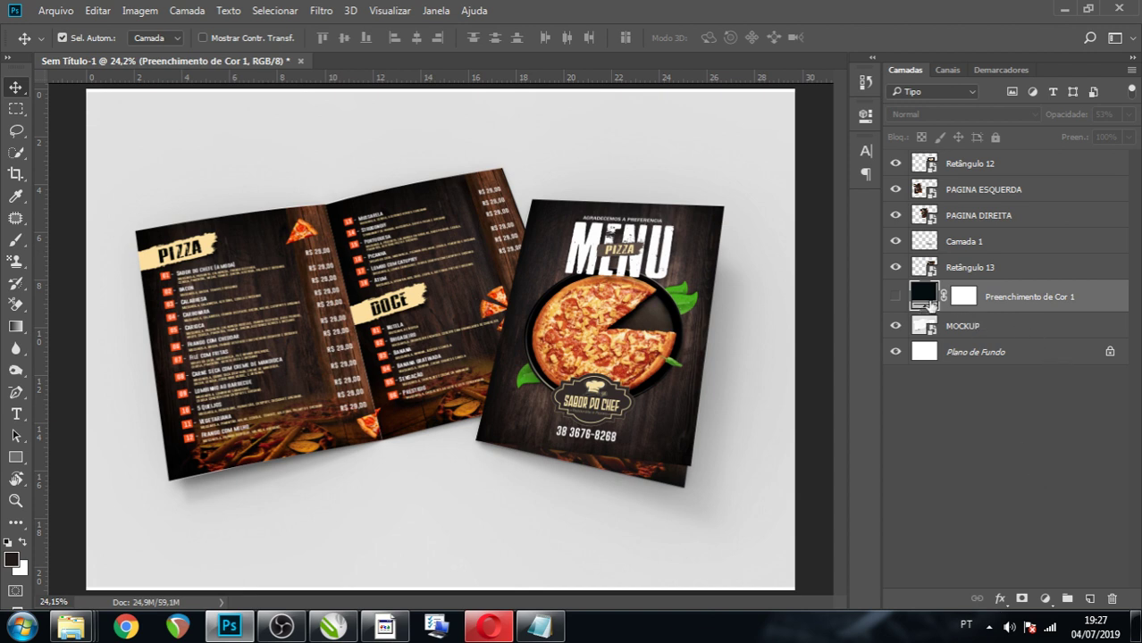
Delete the colour fill layer and toggle the page layers to identify the front cover.
{"action": "key", "text": "Delete"}
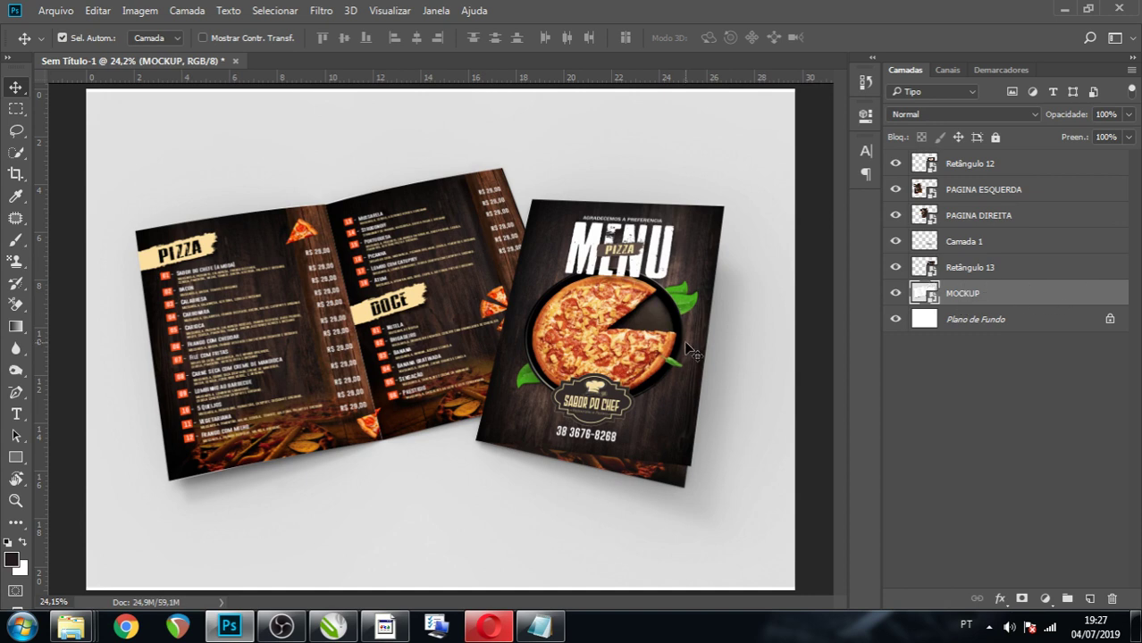
{"action": "left_click", "coordinate": [896, 294]}
{"action": "left_click", "coordinate": [930, 273]}
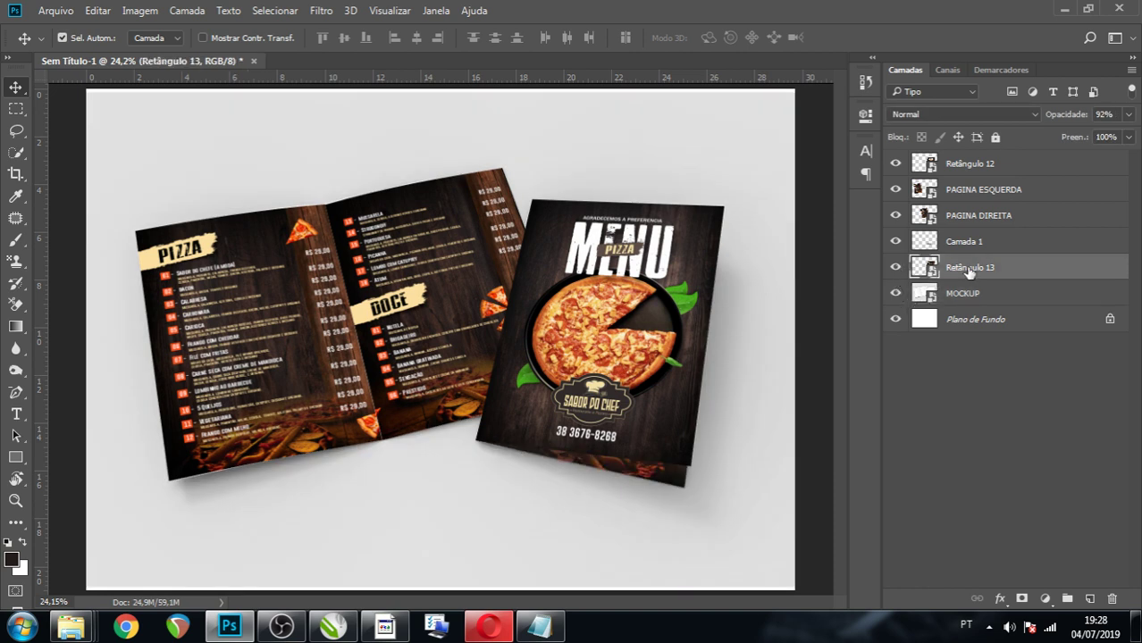
{"action": "left_click", "coordinate": [895, 190]}
{"action": "left_click", "coordinate": [895, 215]}
{"action": "left_click", "coordinate": [895, 189]}
{"action": "left_click", "coordinate": [895, 163]}
Stack Camada 1 and Retângulo 13 under Retângulo 12 and select all three layers.
{"action": "left_click_drag", "start_coordinate": [927, 273], "coordinate": [926, 185]}
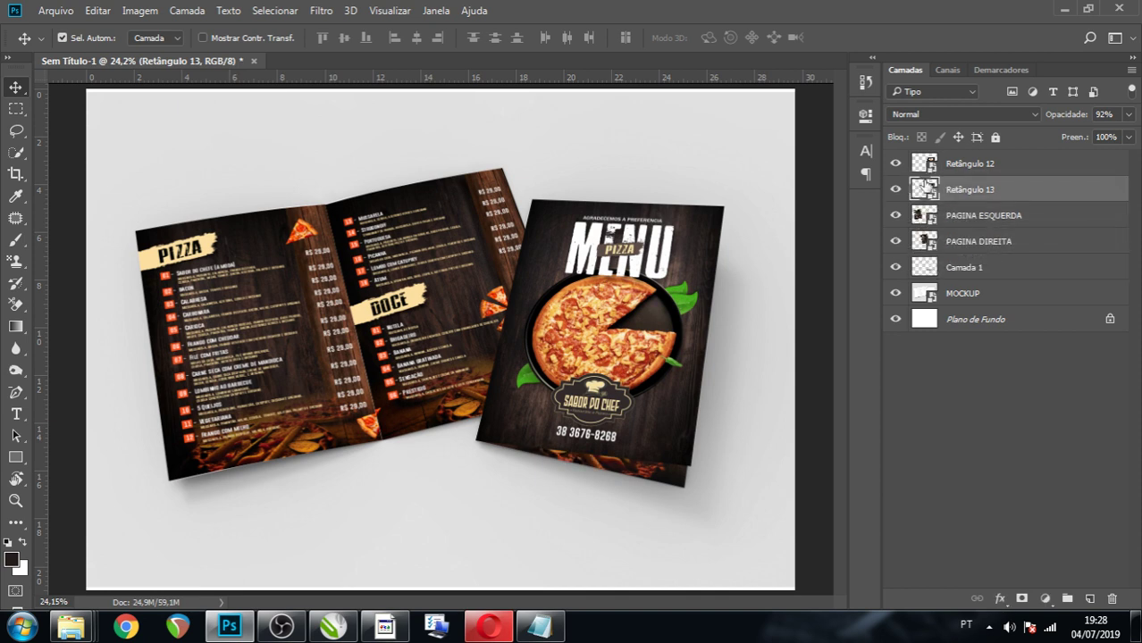
{"action": "left_click_drag", "start_coordinate": [926, 268], "coordinate": [930, 170]}
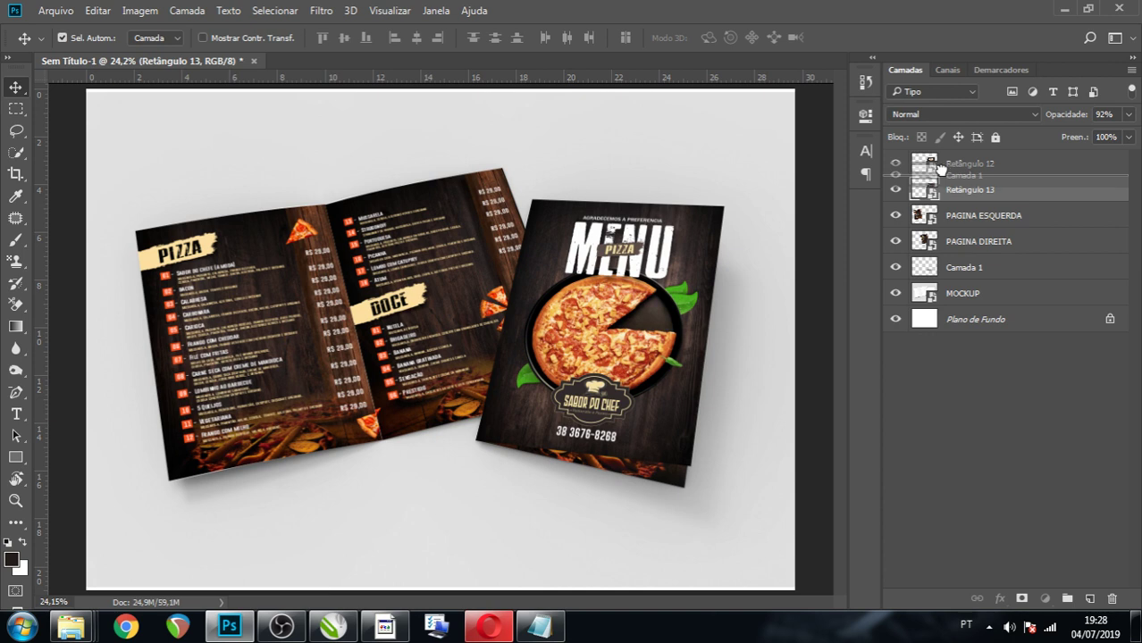
{"action": "left_click_drag", "start_coordinate": [930, 170], "coordinate": [942, 175]}
{"action": "left_click", "coordinate": [978, 216]}
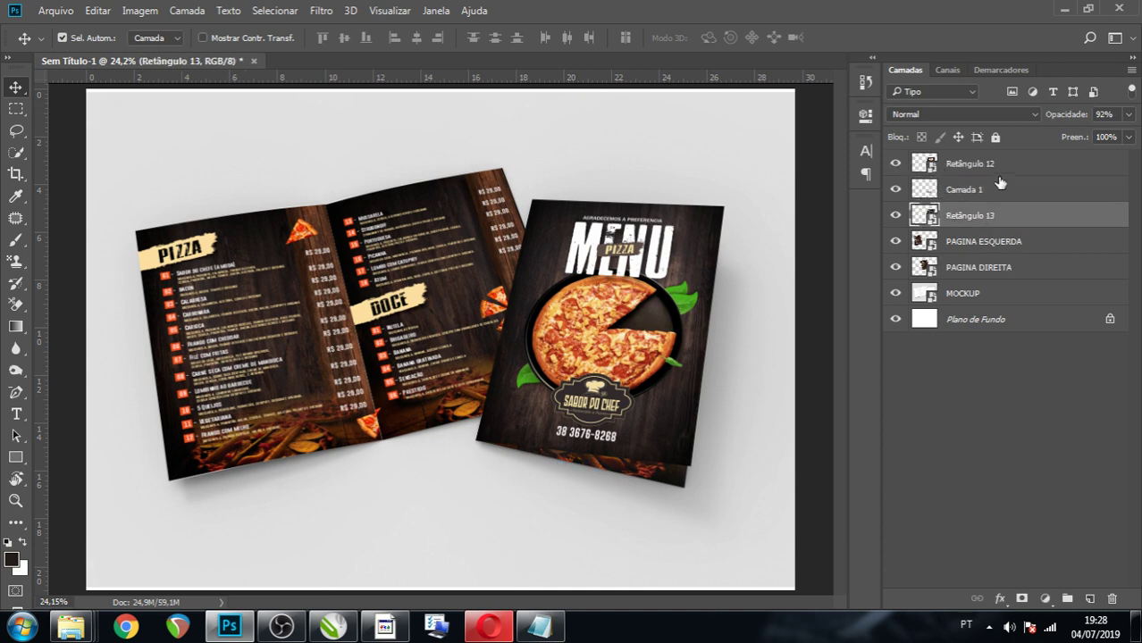
{"action": "left_click", "coordinate": [1002, 173], "text": "shift"}
Group the three cover layers and name the group FECHADO.
{"action": "key", "text": "ctrl+g"}
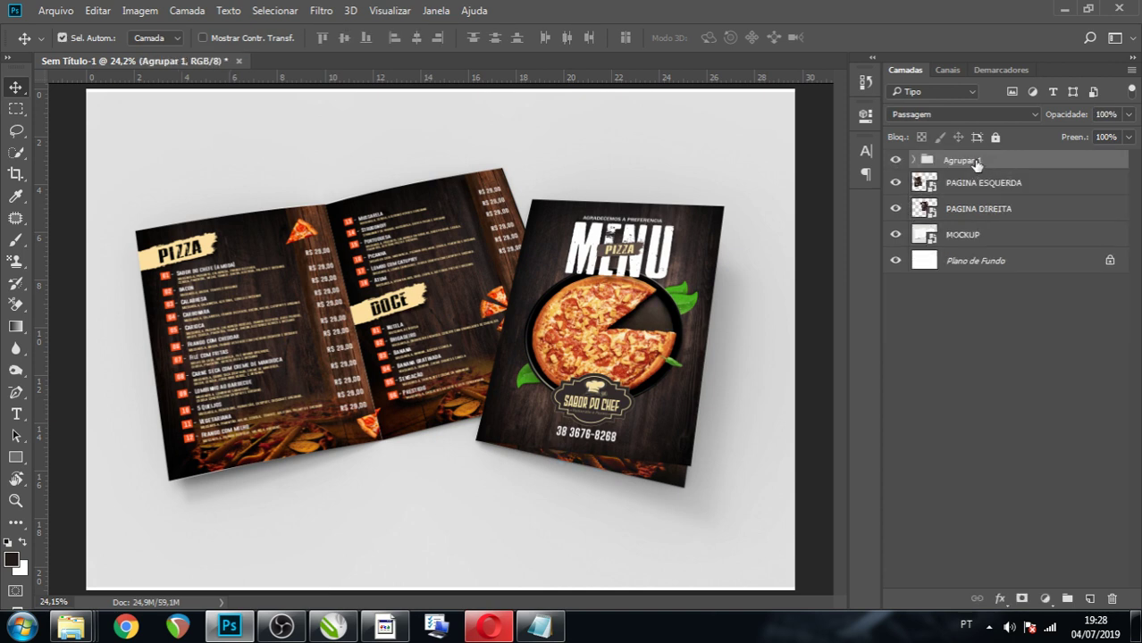
{"action": "double_click", "coordinate": [973, 160]}
{"action": "type", "text": "FECHADO"}
{"action": "key", "text": "Return"}
Group PAGINA ESQUERDA and PAGINA DIREITA into a group named ABERTO.
{"action": "left_click", "coordinate": [974, 183]}
{"action": "left_click", "coordinate": [976, 235], "text": "shift"}
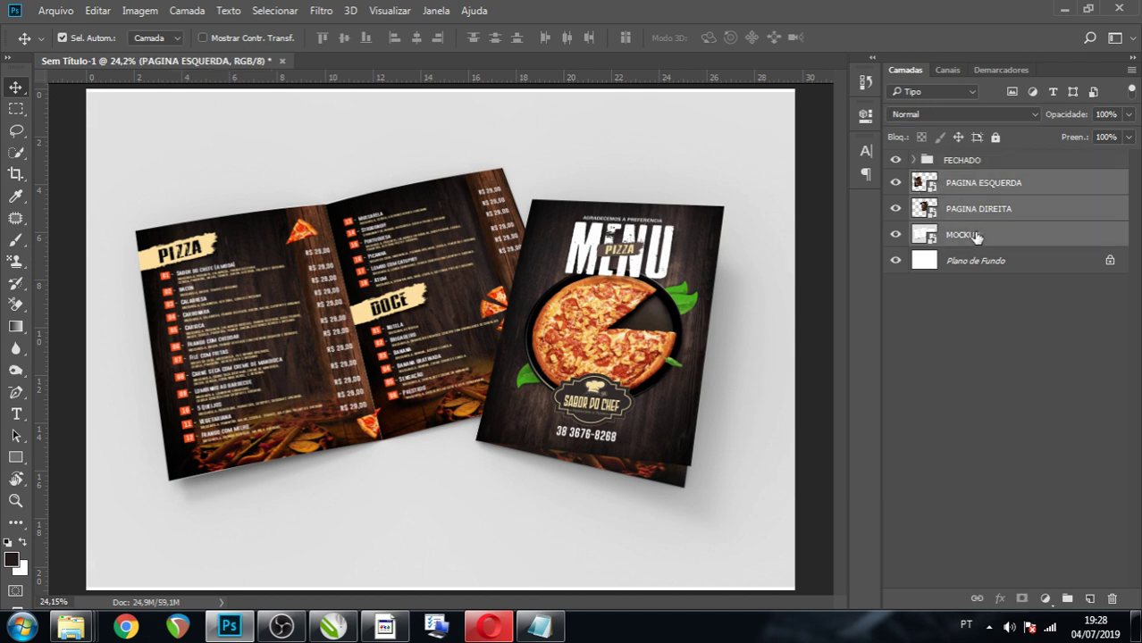
{"action": "left_click", "coordinate": [1010, 222]}
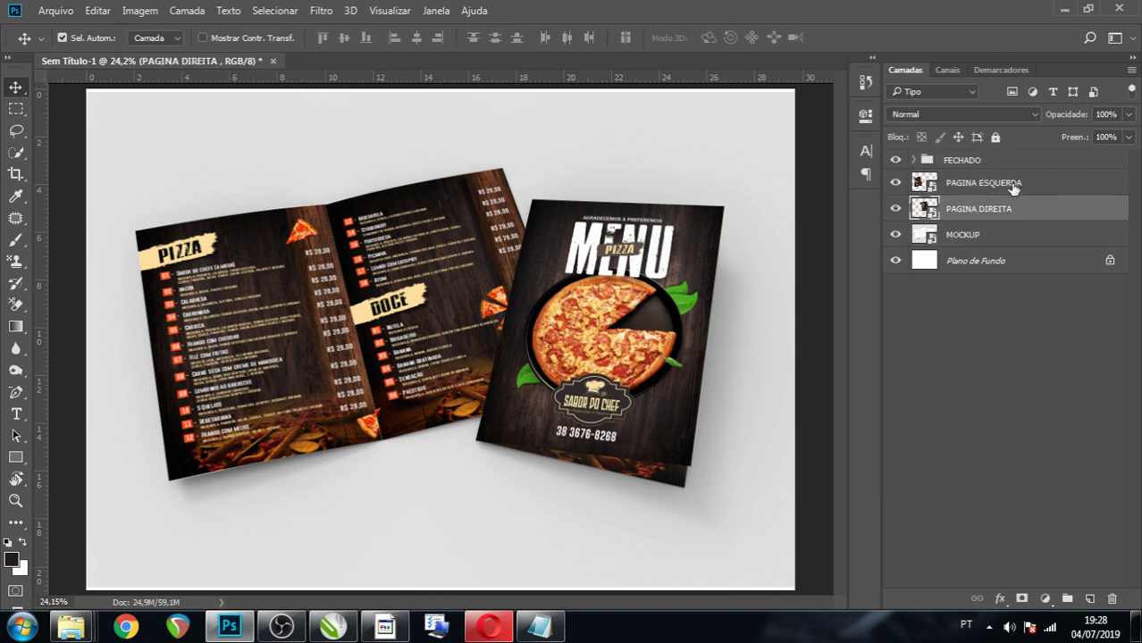
{"action": "left_click", "coordinate": [1015, 185], "text": "shift"}
{"action": "key", "text": "ctrl+g"}
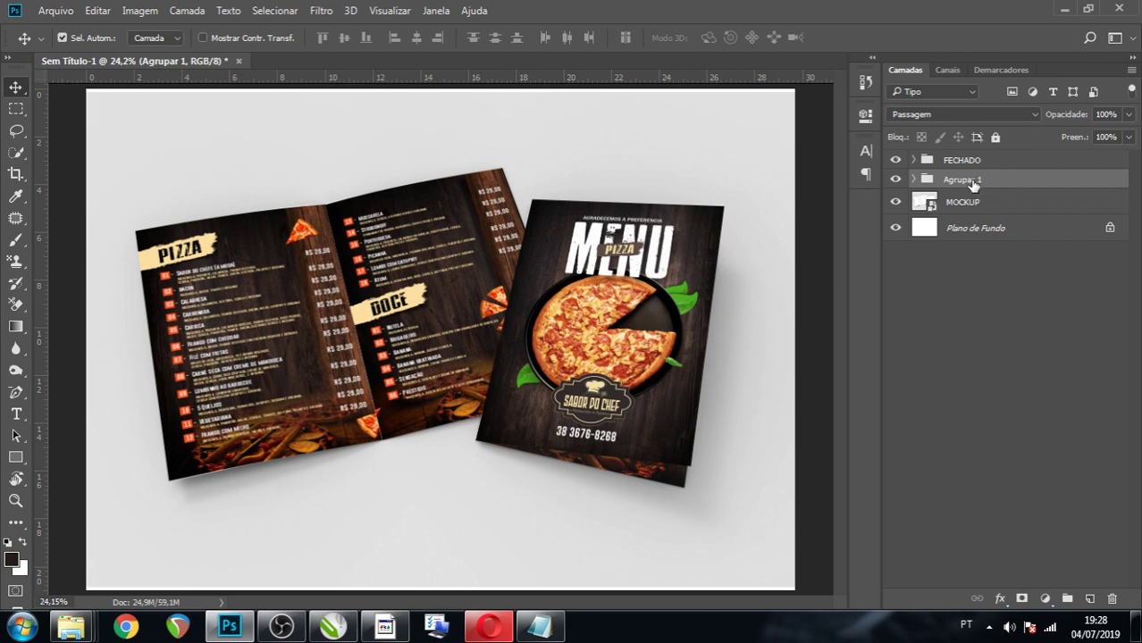
{"action": "double_click", "coordinate": [970, 180]}
{"action": "type", "text": "ABERTO"}
{"action": "key", "text": "Return"}
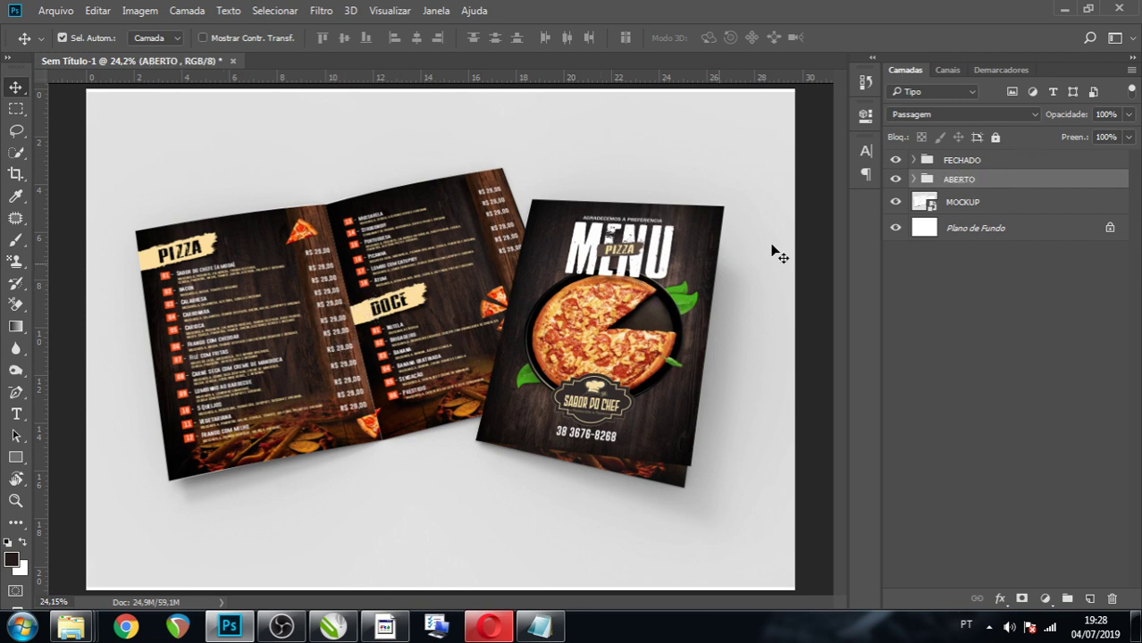
Toggle the FECHADO and ABERTO groups to check them, then select MOCKUP.
{"action": "left_click", "coordinate": [896, 160]}
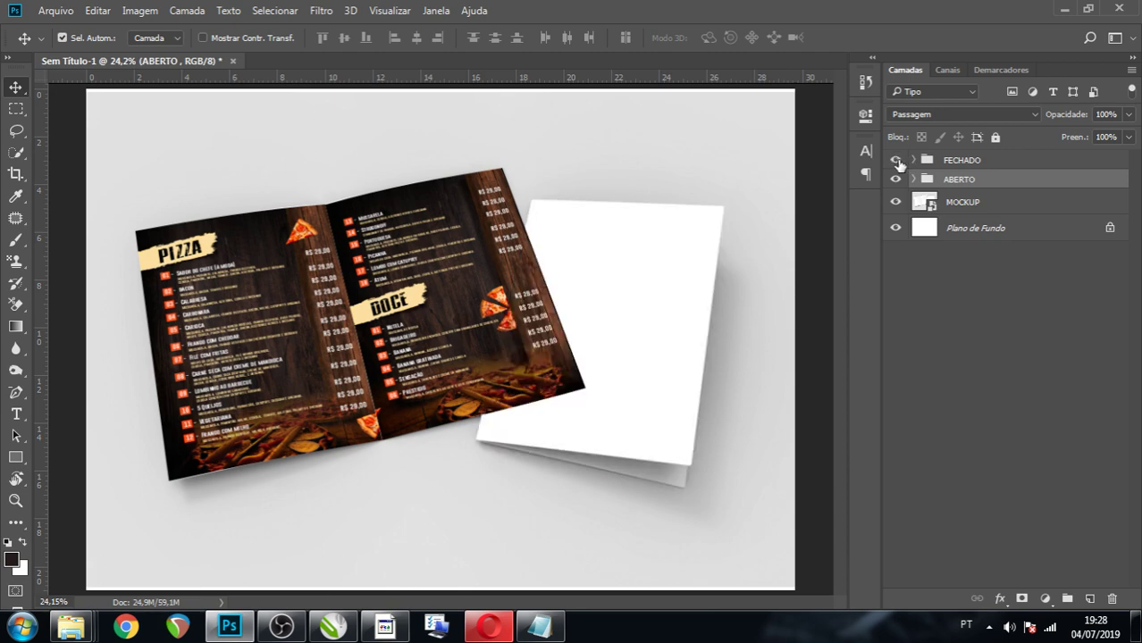
{"action": "left_click", "coordinate": [896, 179]}
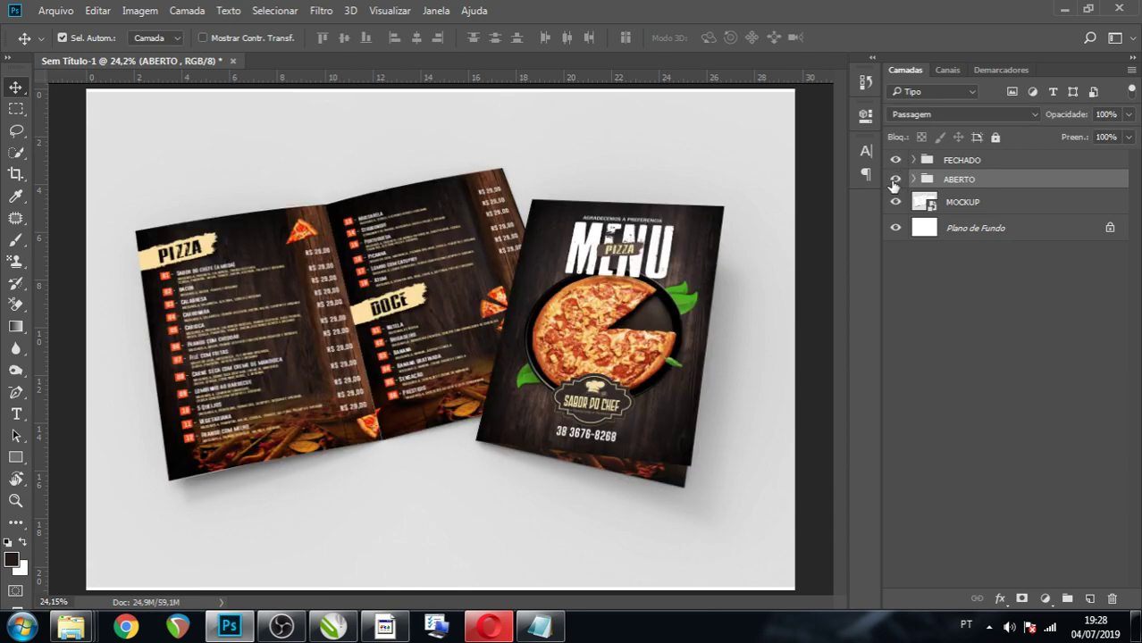
{"action": "left_click", "coordinate": [934, 205]}
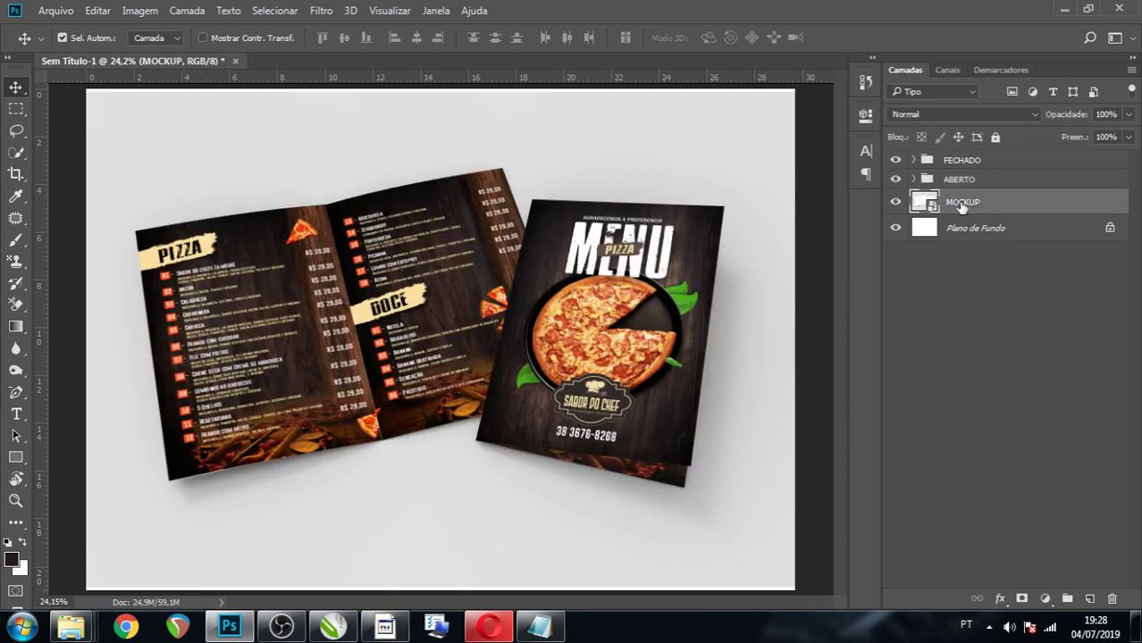
Wrap MOCKUP in a new group named FUNDO.
{"action": "key", "text": "ctrl+g"}
{"action": "double_click", "coordinate": [961, 198]}
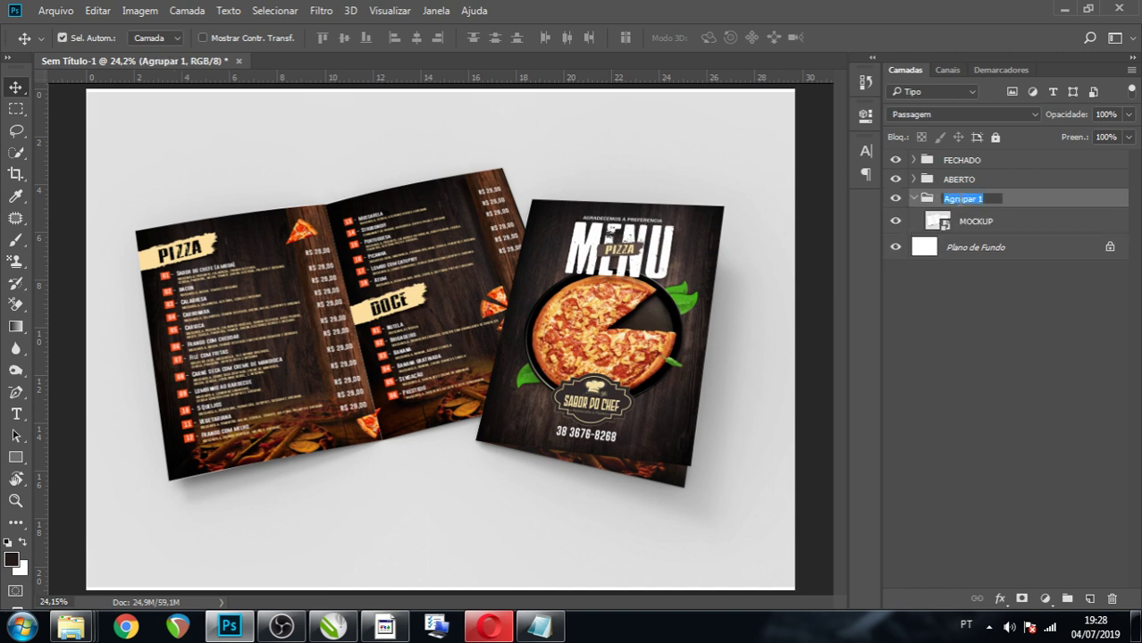
{"action": "type", "text": "FUNDO"}
{"action": "key", "text": "Return"}
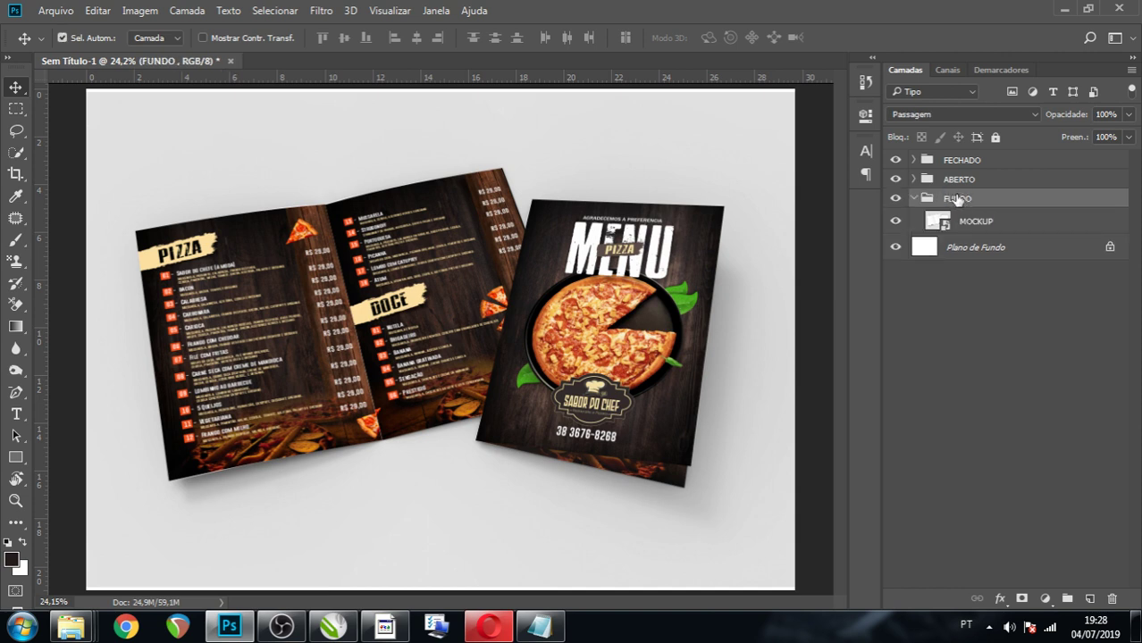
{"action": "left_click", "coordinate": [972, 229]}
Add a dark brown 272221 solid colour fill inside FUNDO at about 59% opacity.
{"action": "left_click", "coordinate": [1045, 598]}
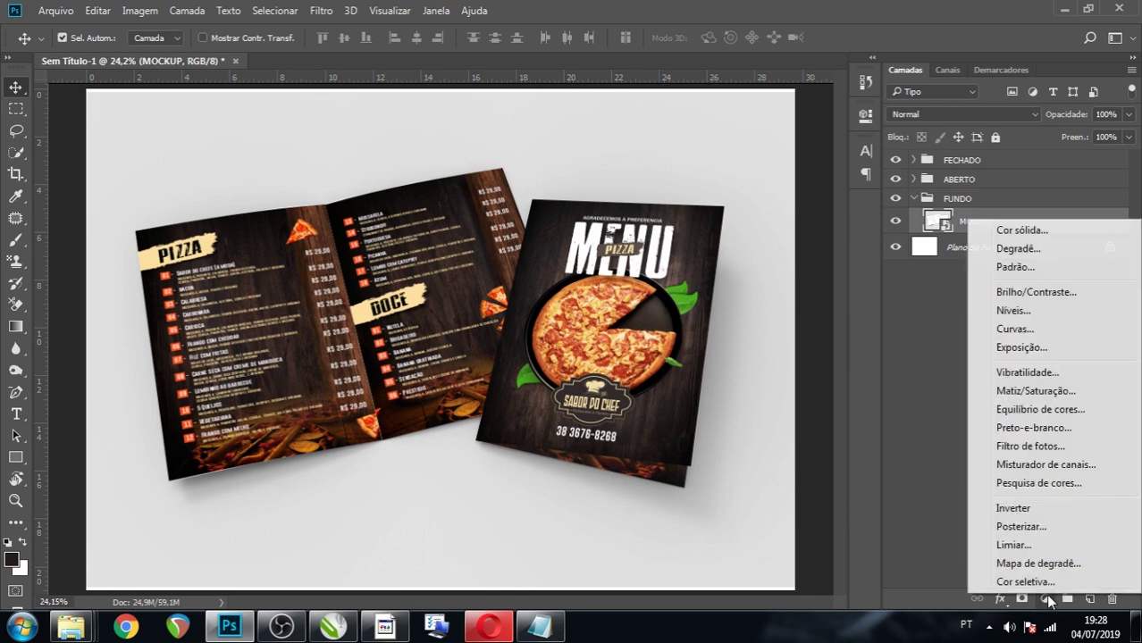
{"action": "left_click", "coordinate": [1037, 232]}
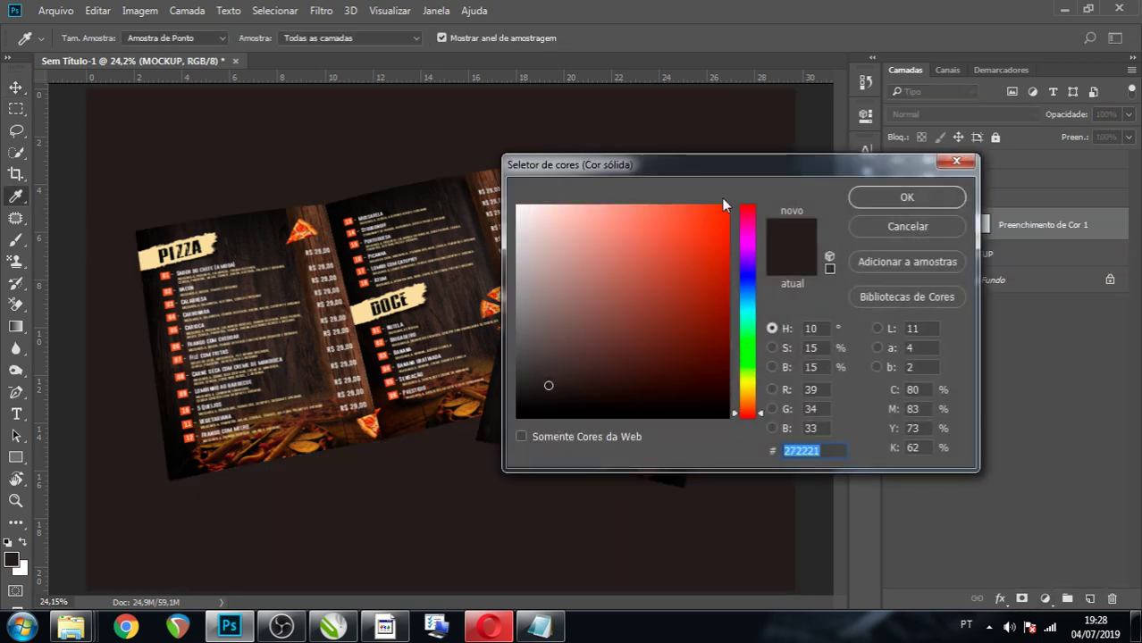
{"action": "left_click_drag", "start_coordinate": [687, 162], "coordinate": [770, 174]}
{"action": "left_click", "coordinate": [1001, 205]}
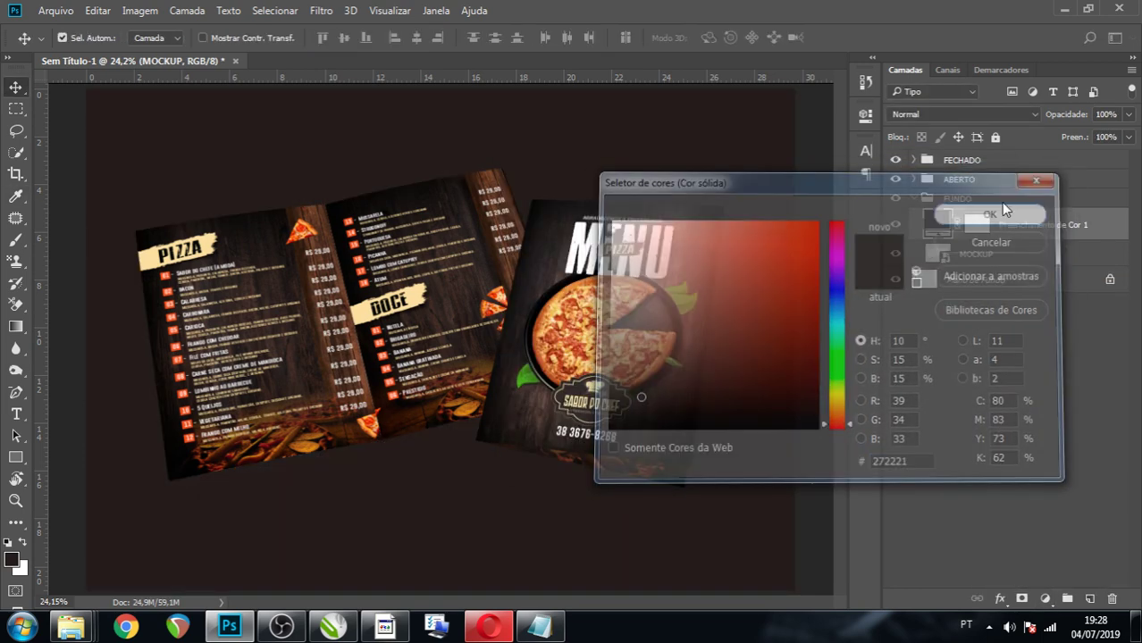
{"action": "left_click", "coordinate": [1129, 114]}
{"action": "left_click_drag", "start_coordinate": [1131, 134], "coordinate": [1096, 179]}
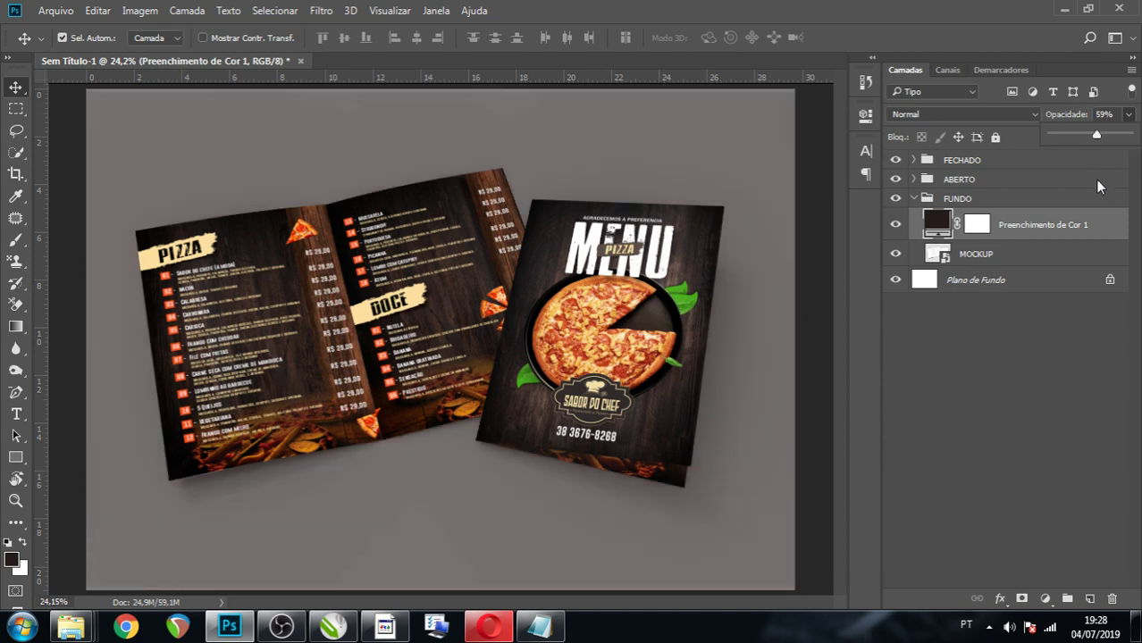
Hide the fill layer, rename it COR DO FUNDO, and collapse the FUNDO group.
{"action": "left_click", "coordinate": [895, 224]}
{"action": "double_click", "coordinate": [1017, 227]}
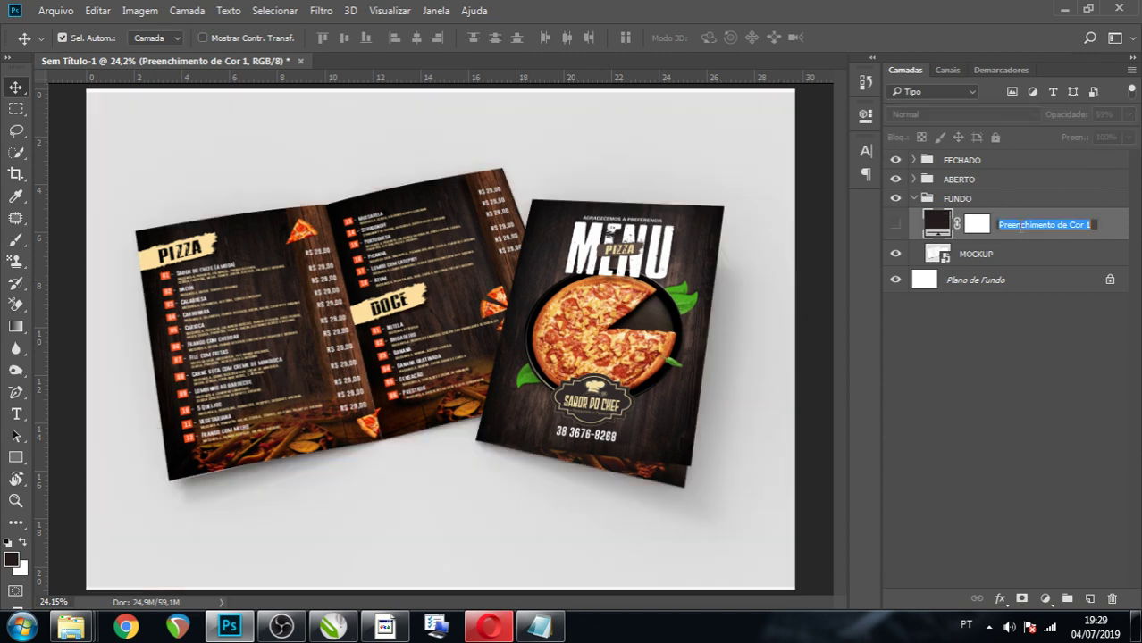
{"action": "type", "text": "COR DO"}
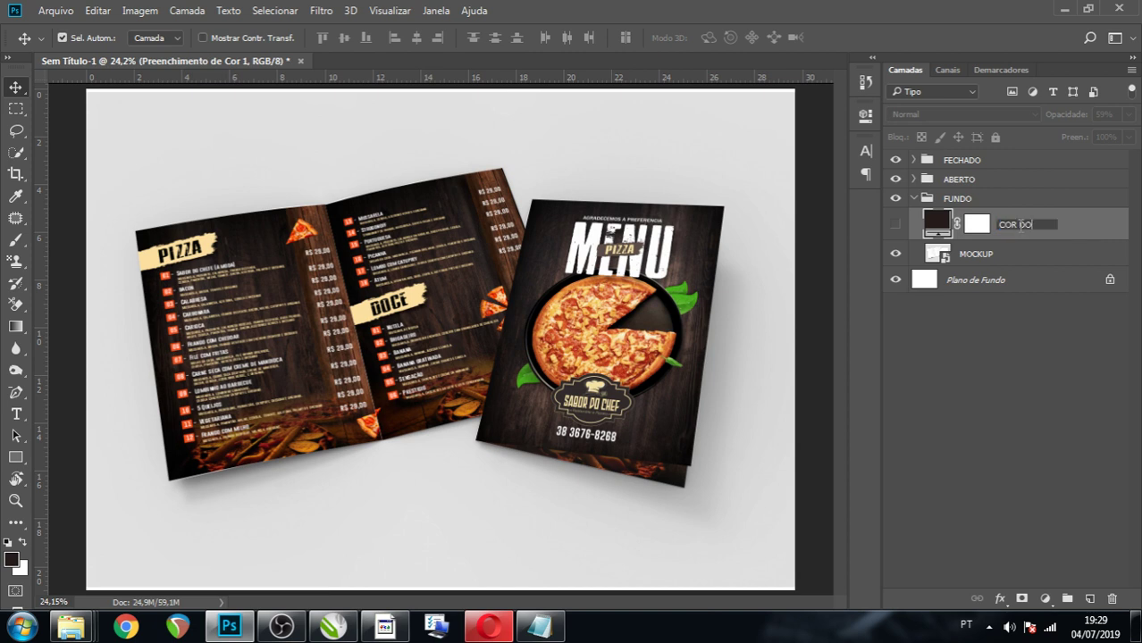
{"action": "type", "text": " FUNDO"}
{"action": "key", "text": "Return"}
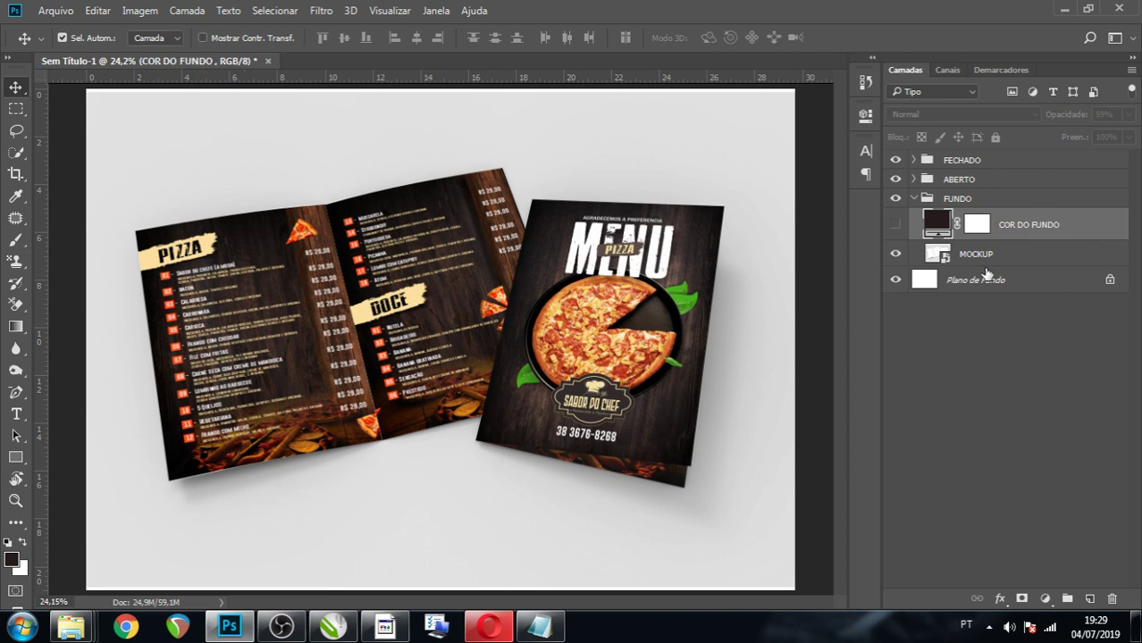
{"action": "left_click", "coordinate": [914, 199]}
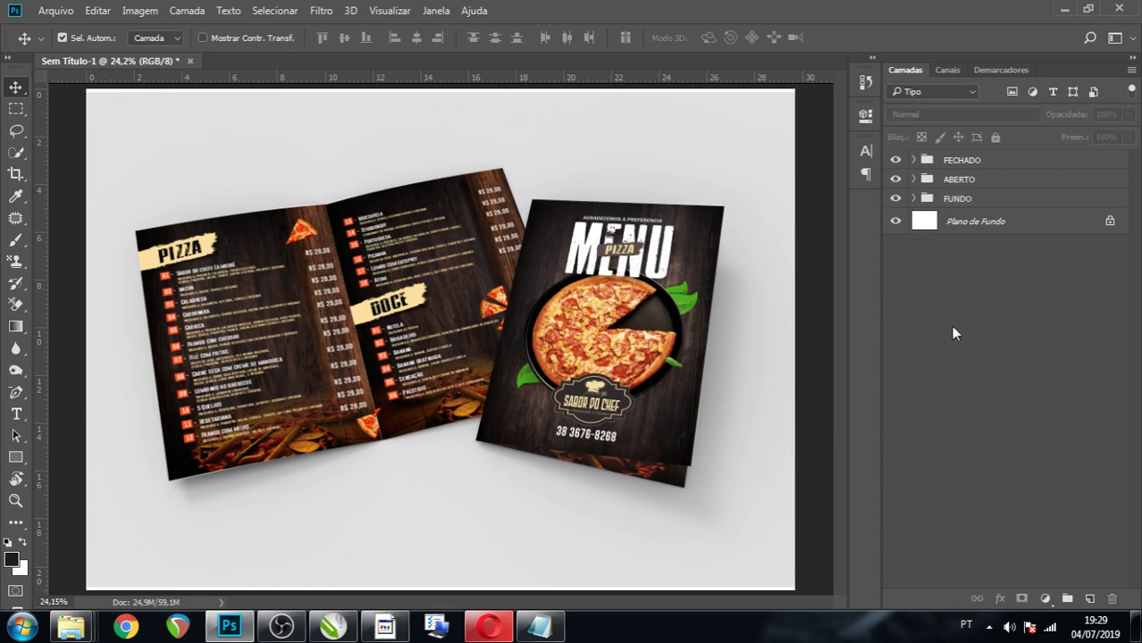